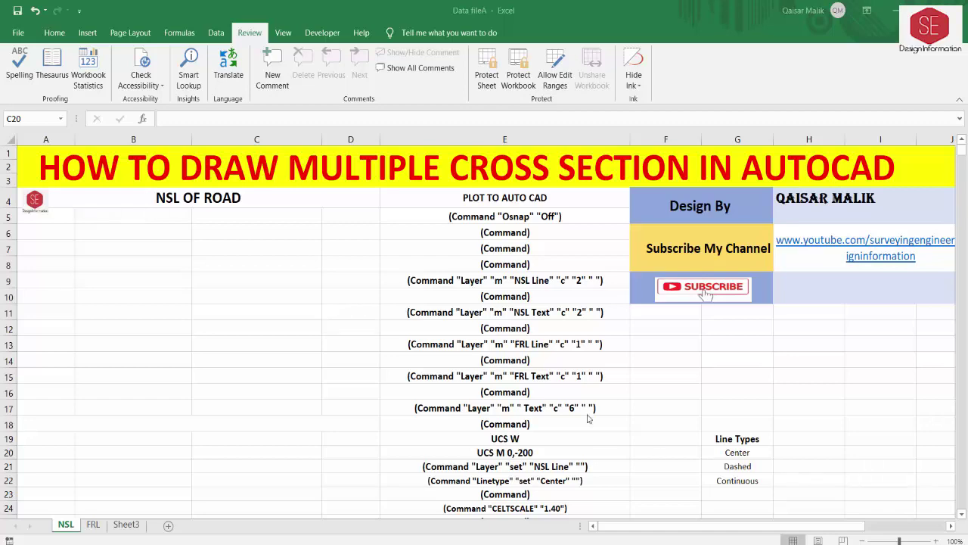
Step: Review the Linetype and CELTSCALE command formulas in column E around rows 23–24
scroll(514, 253, down, 1)
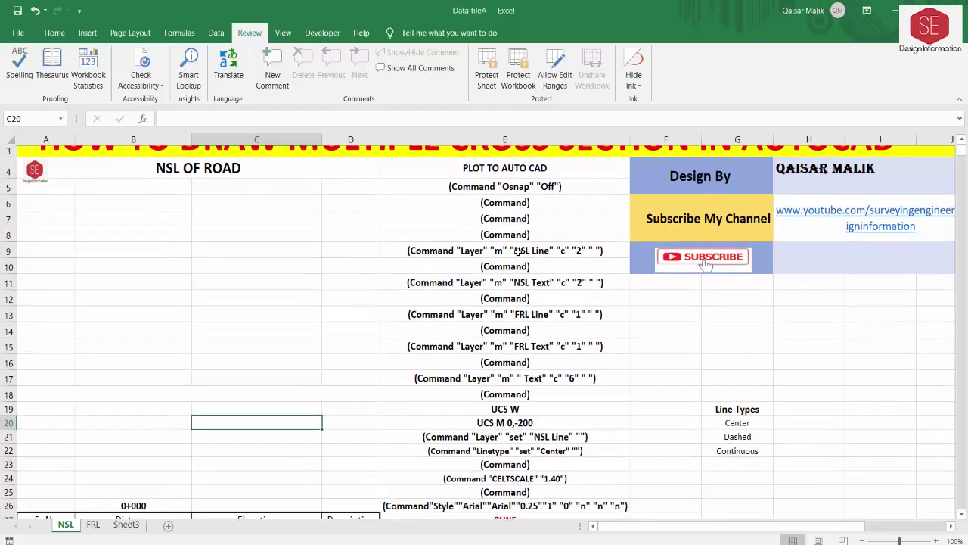
scroll(516, 264, down, 3)
click(516, 318)
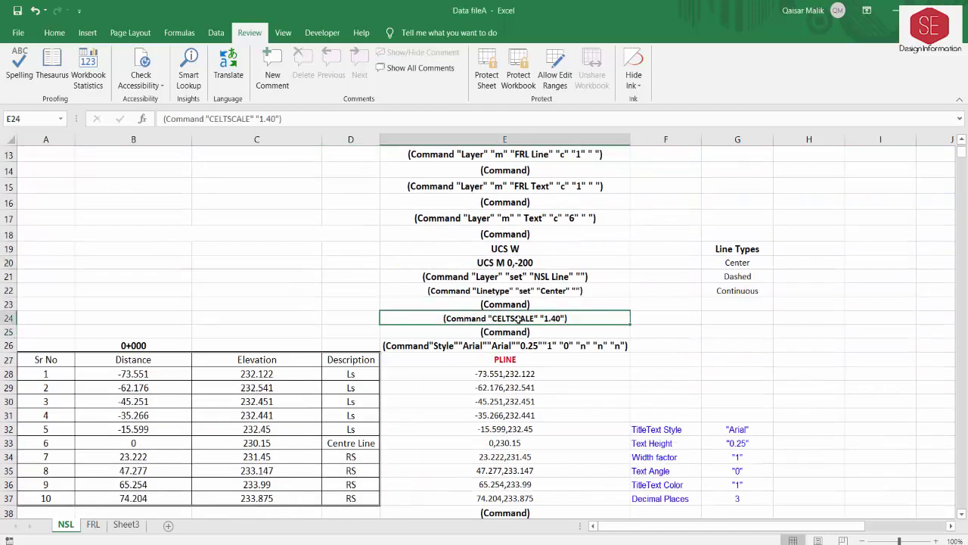
click(525, 304)
click(533, 292)
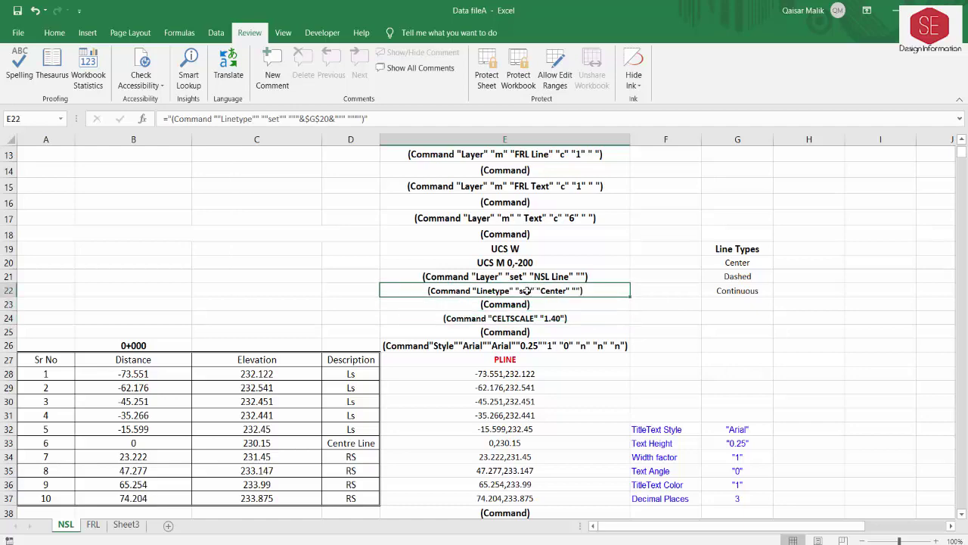
click(530, 304)
click(556, 318)
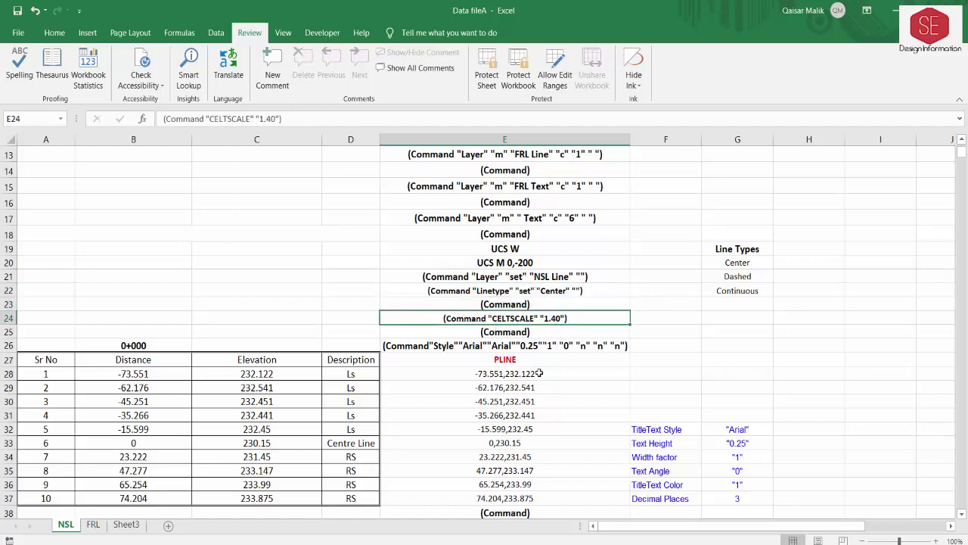
scroll(540, 373, down, 3)
scroll(540, 386, down, 4)
scroll(539, 408, down, 5)
scroll(539, 436, down, 4)
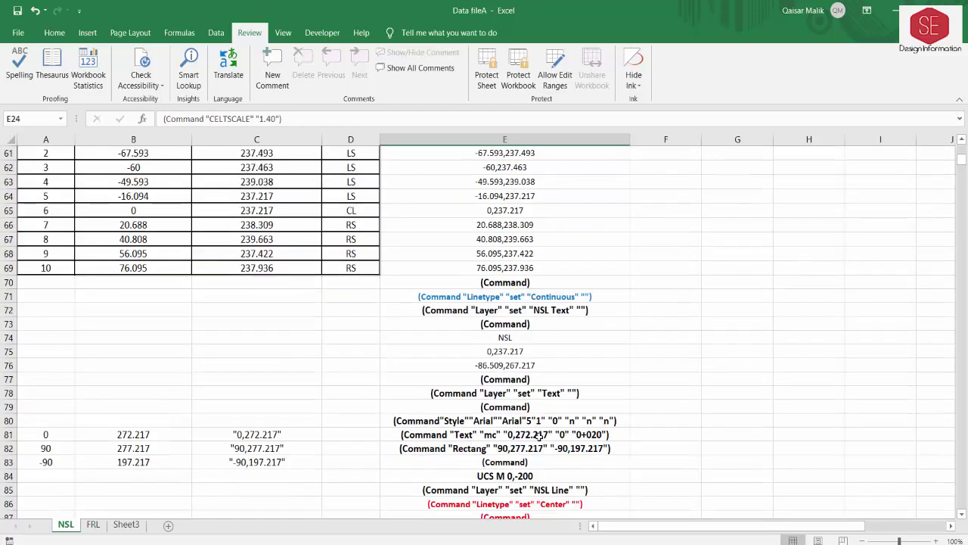
scroll(537, 403, up, 4)
scroll(560, 236, up, 10)
scroll(495, 265, up, 5)
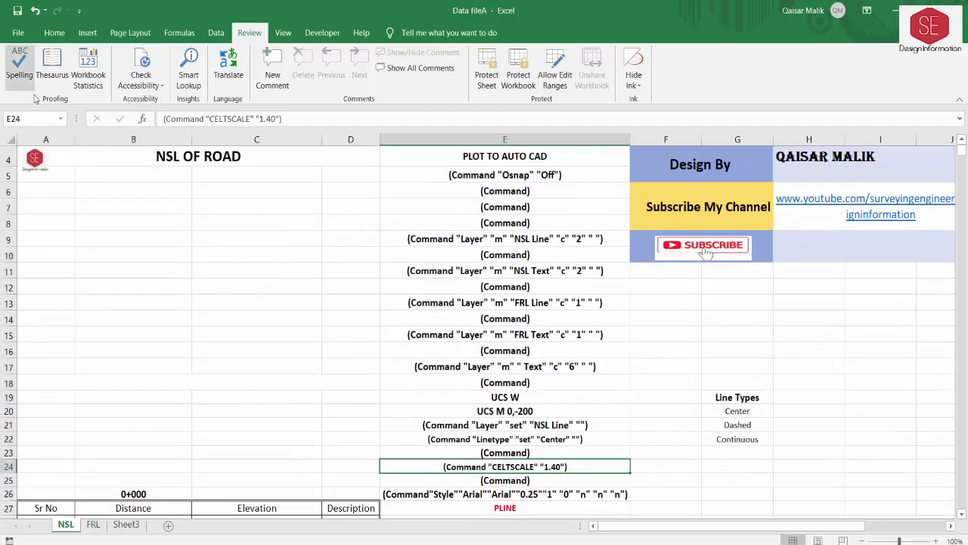
Step: Select the DataRange named range from the Name Box and copy it
click(60, 119)
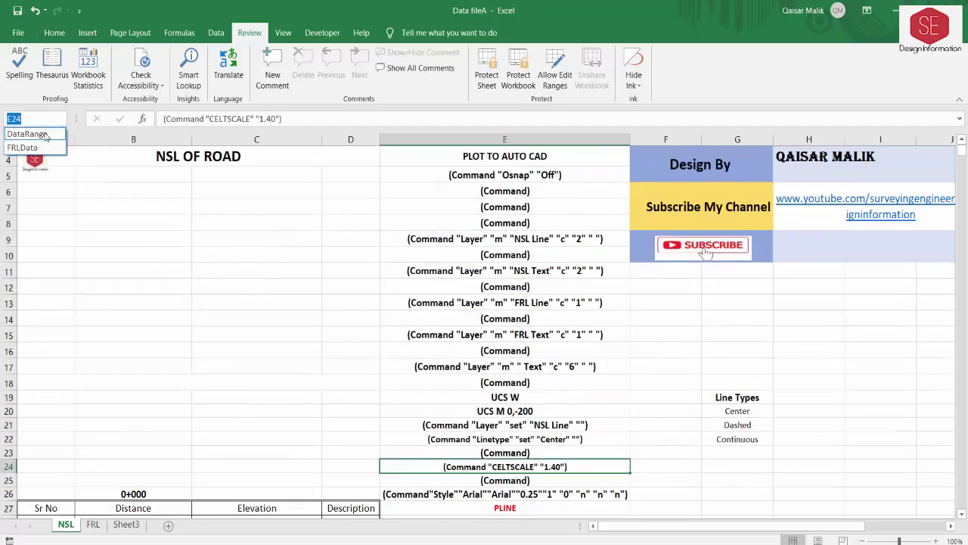
click(28, 133)
right_click(445, 222)
click(468, 249)
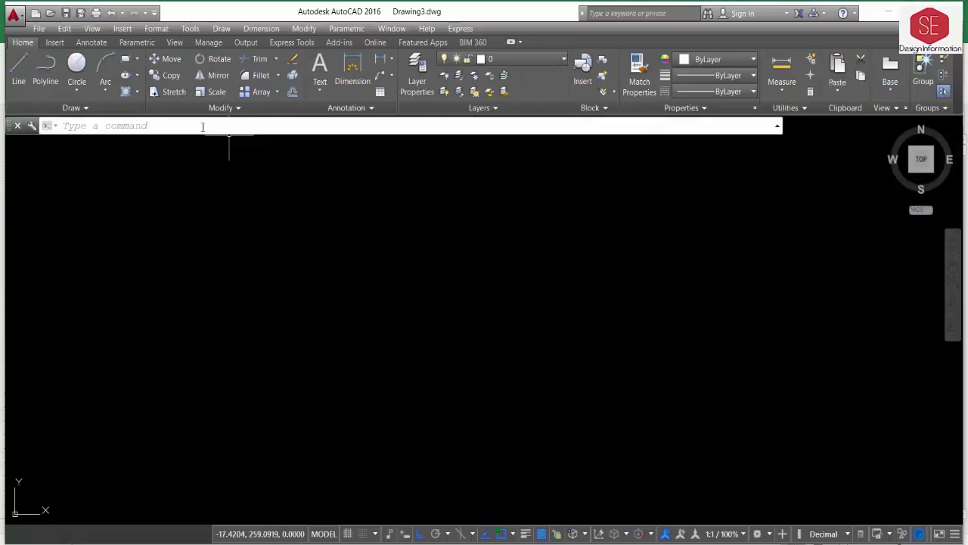
Step: Paste the copied NSL commands into the AutoCAD command line to run them
right_click(203, 127)
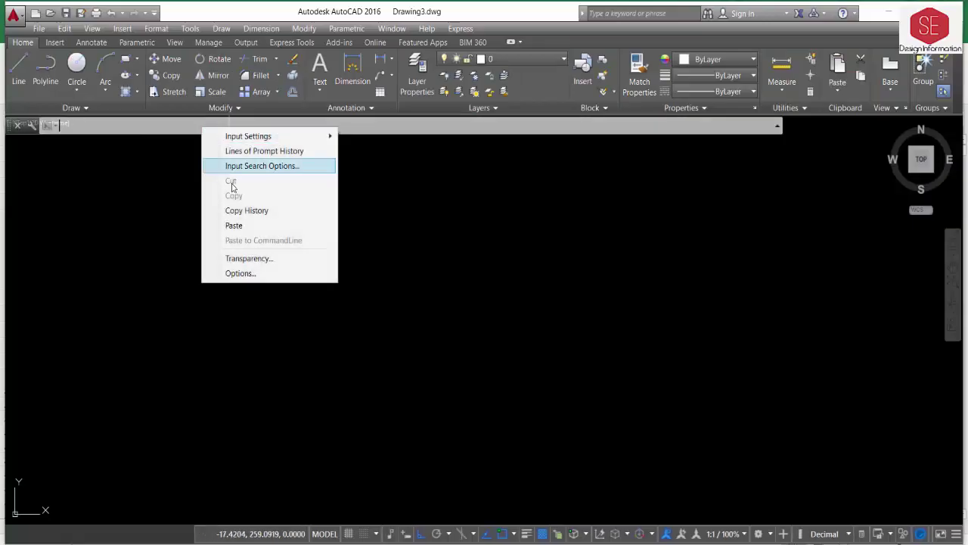
click(233, 225)
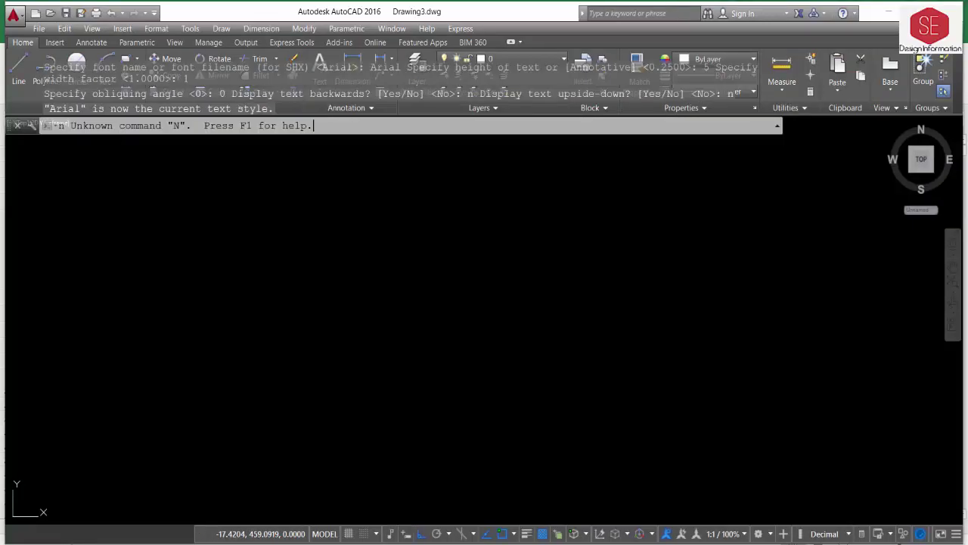
scroll(464, 281, down, 2)
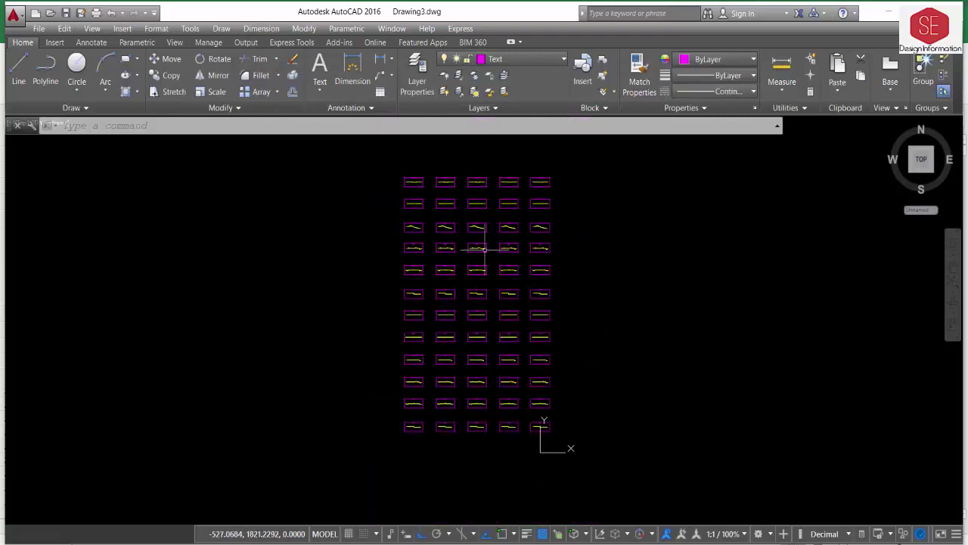
Step: Window-select and erase all 180 text labels with E, then paste and rerun the NSL script
click(582, 168)
click(365, 456)
text(E)
key(Return)
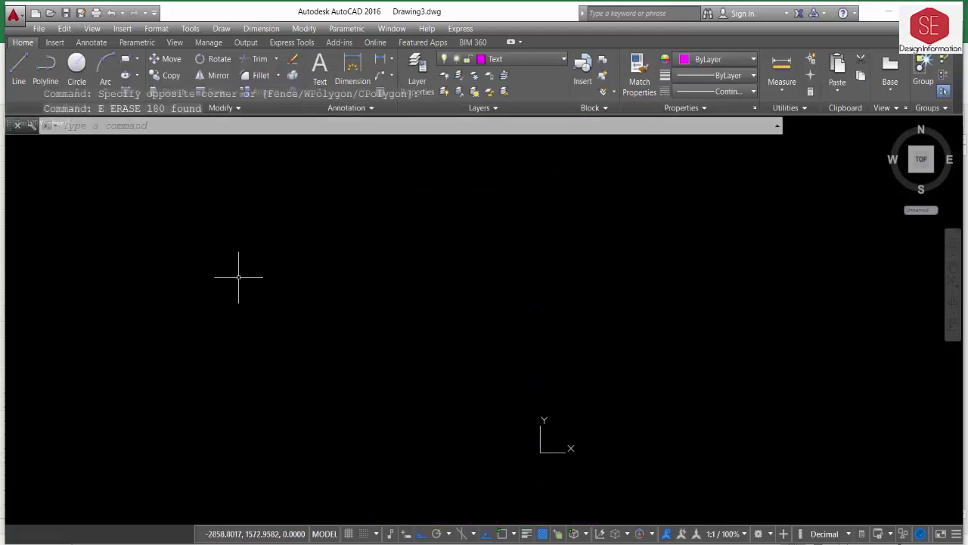
right_click(96, 126)
click(134, 223)
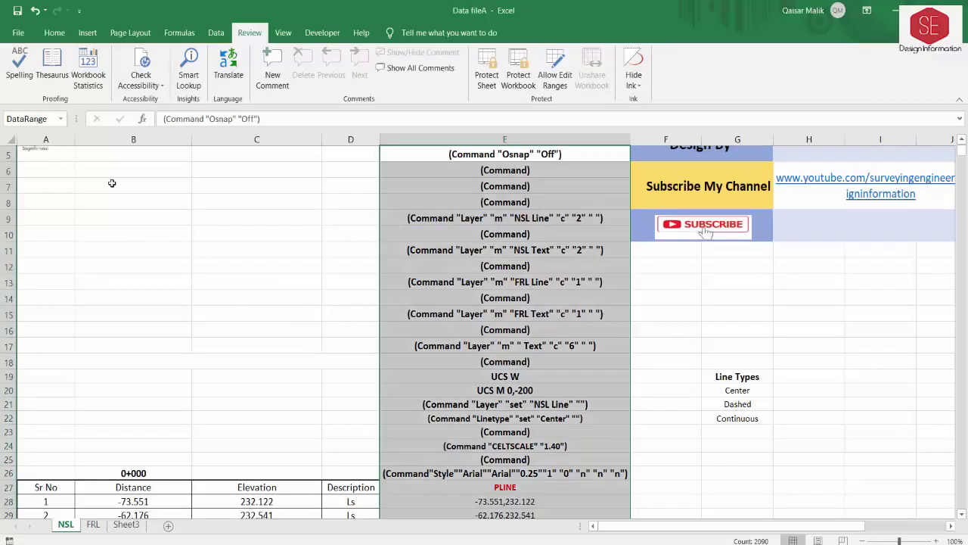
Step: On the FRL sheet, copy the FRLData named range and switch back to AutoCAD
click(94, 524)
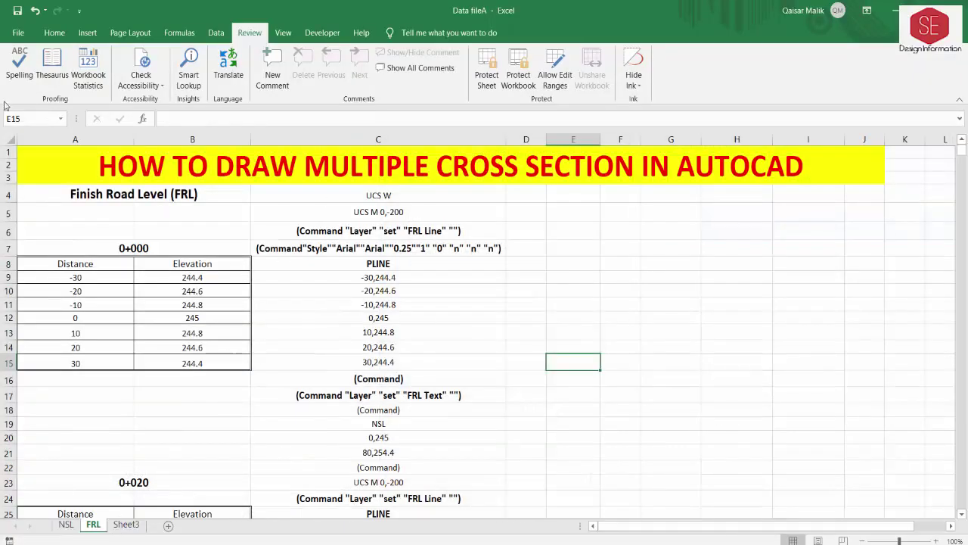
click(61, 118)
click(46, 148)
right_click(410, 239)
click(492, 382)
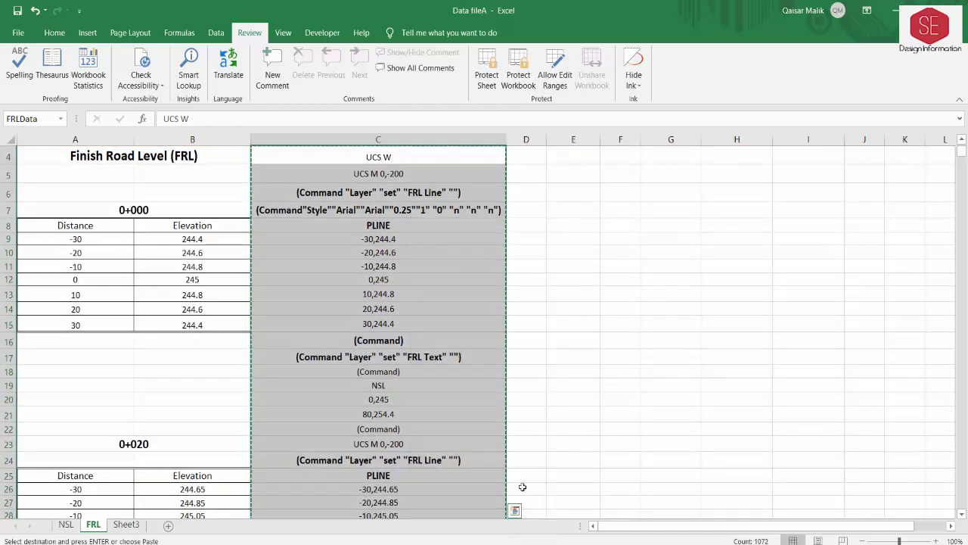
key(alt+Tab)
Step: Paste the copied FRL commands into the command line to run them
click(199, 125)
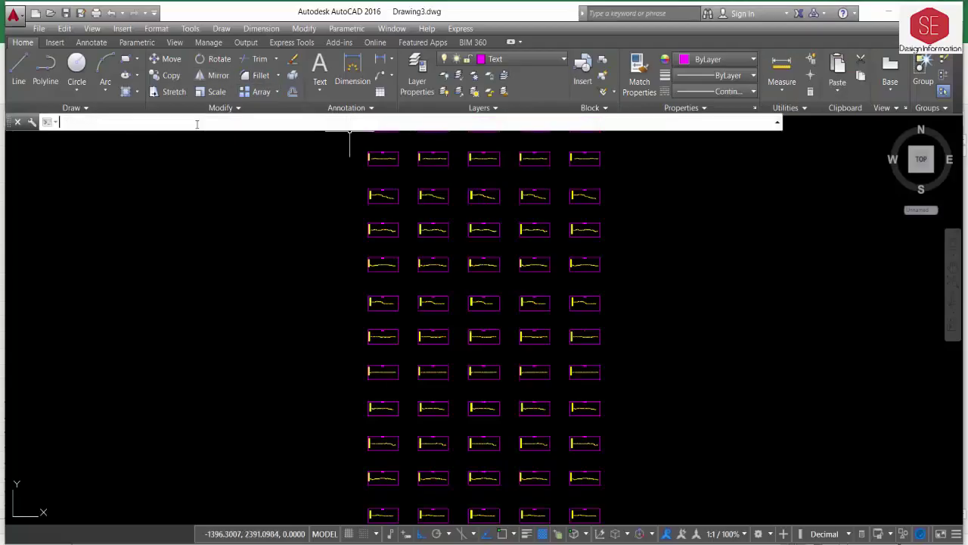
right_click(199, 125)
click(236, 223)
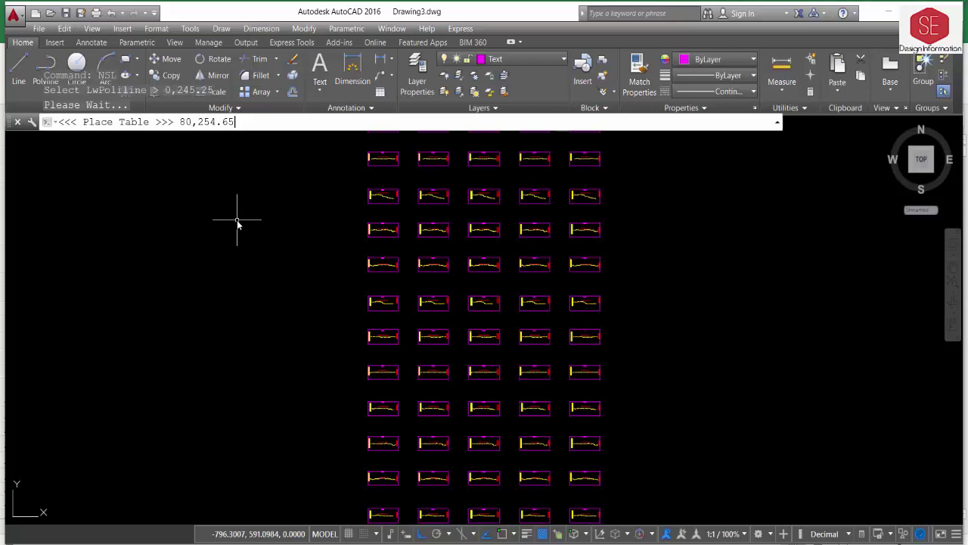
Step: Zoom and pan across the section grid to inspect the FRL line in section 0+000
scroll(380, 146, up, 5)
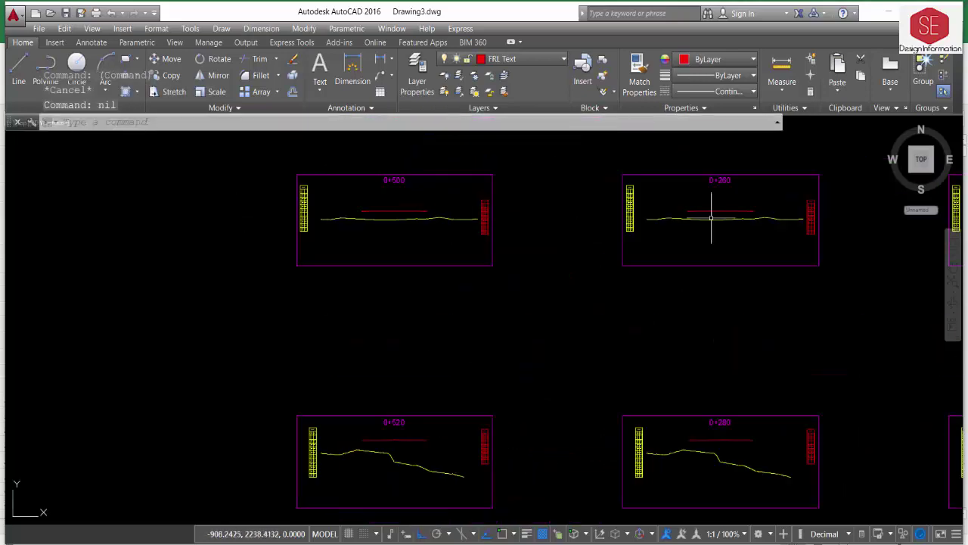
scroll(644, 242, up, 3)
scroll(638, 216, down, 5)
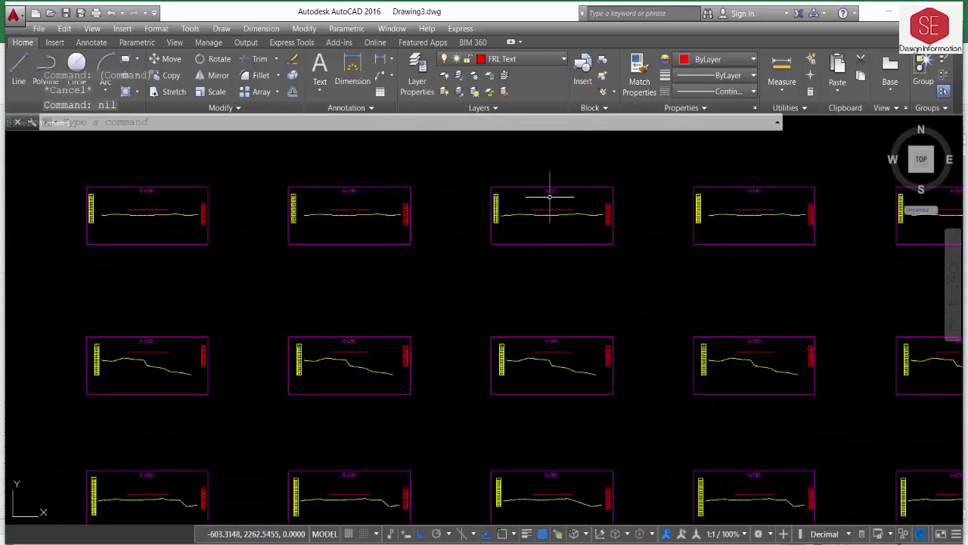
drag(550, 197, 486, 216)
drag(371, 202, 351, 417)
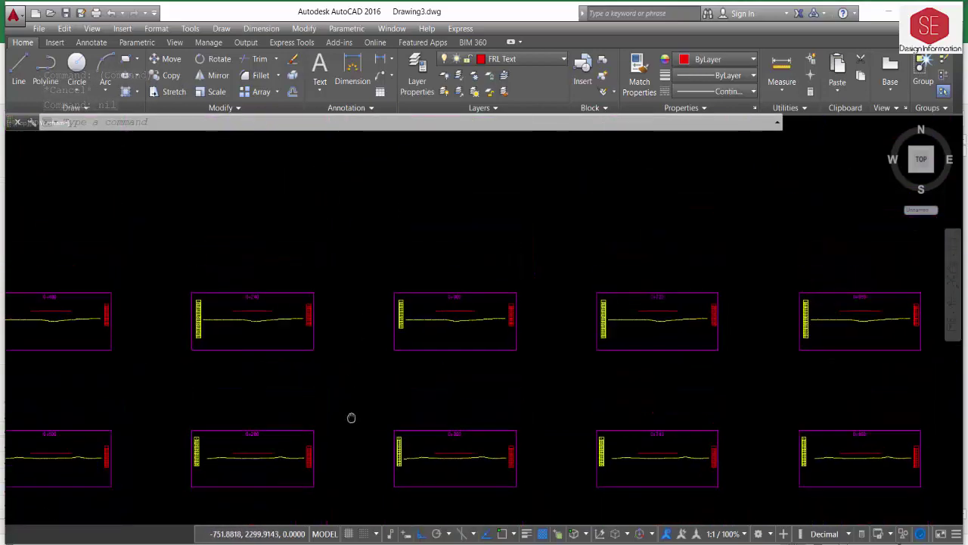
scroll(444, 325, up, 4)
scroll(443, 226, up, 2)
scroll(399, 299, up, 3)
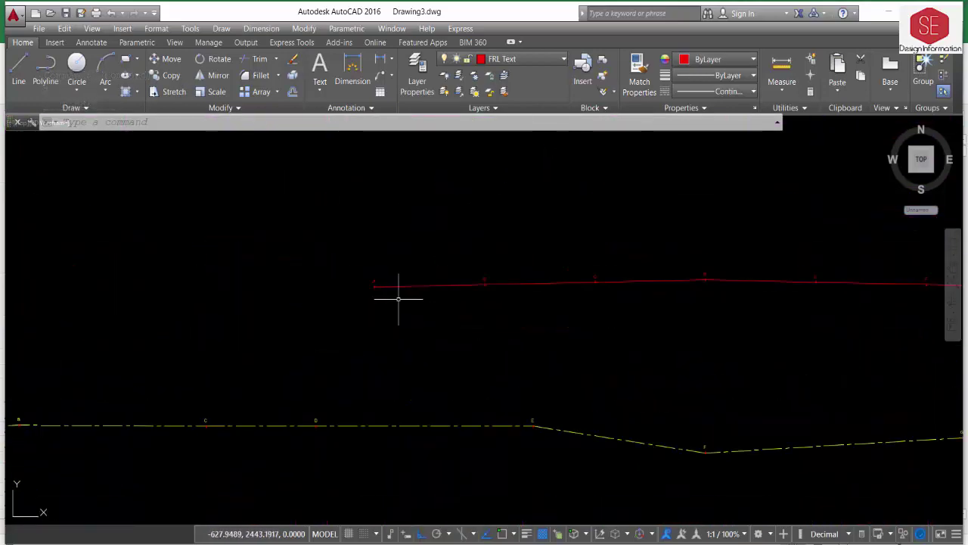
scroll(365, 281, down, 2)
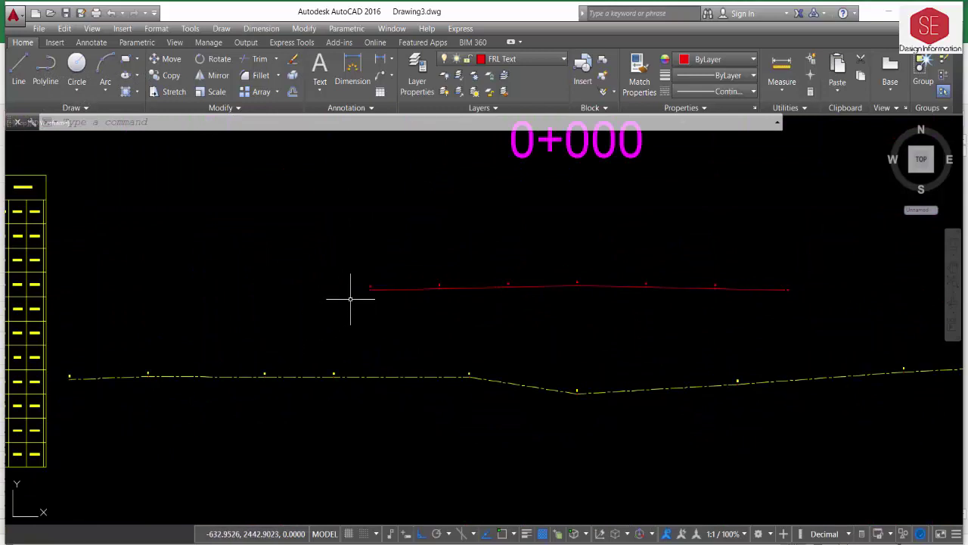
scroll(353, 292, up, 3)
Step: Start a line and turn on every object snap mode through 'OS
text(l)
key(Return)
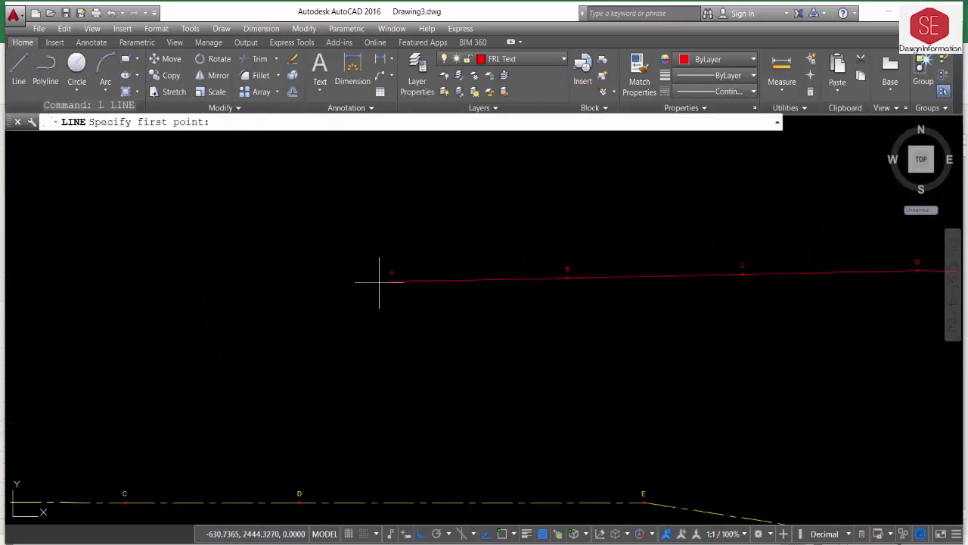
scroll(394, 281, up, 4)
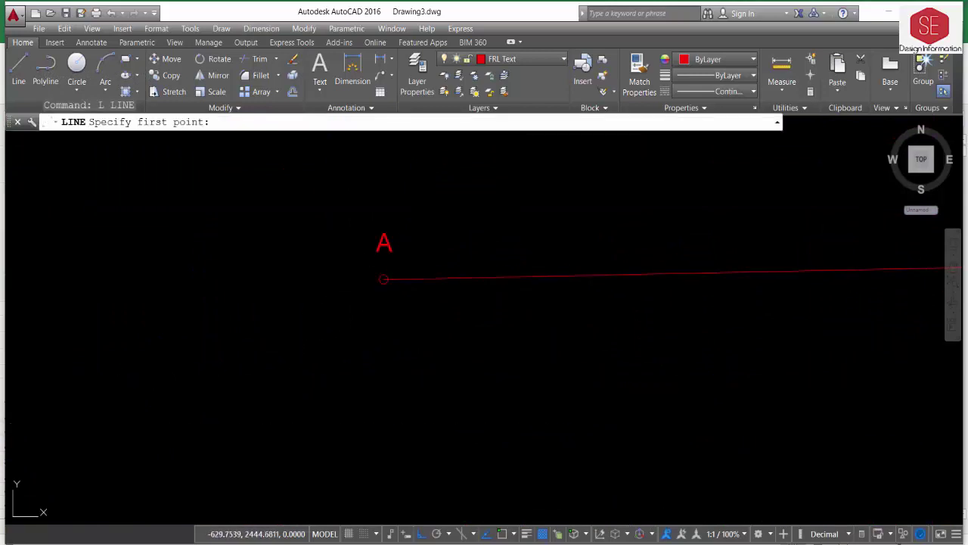
text('os)
key(Return)
click(588, 203)
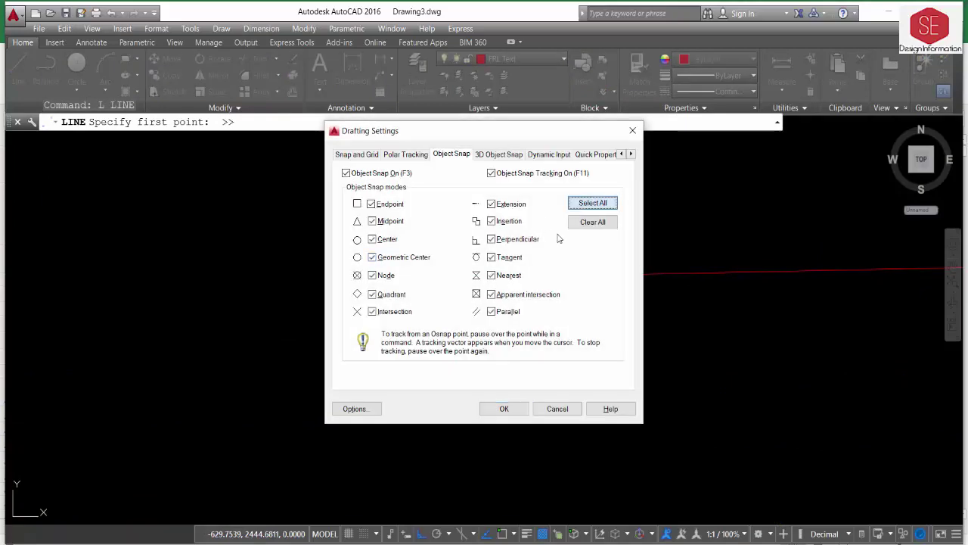
click(503, 408)
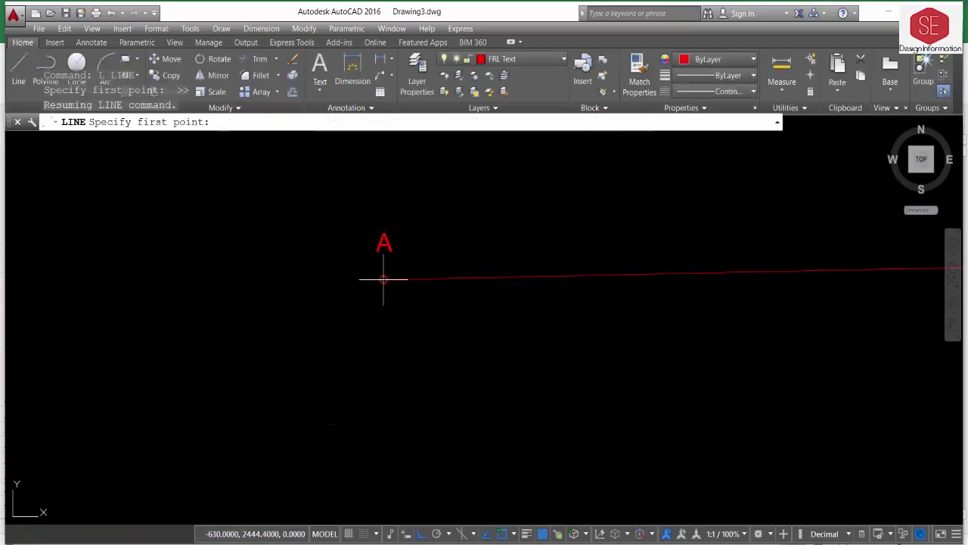
Step: Draw a helper triangle from point A with a 2-unit leg and 1-unit drop, closed with C
click(384, 279)
text(2)
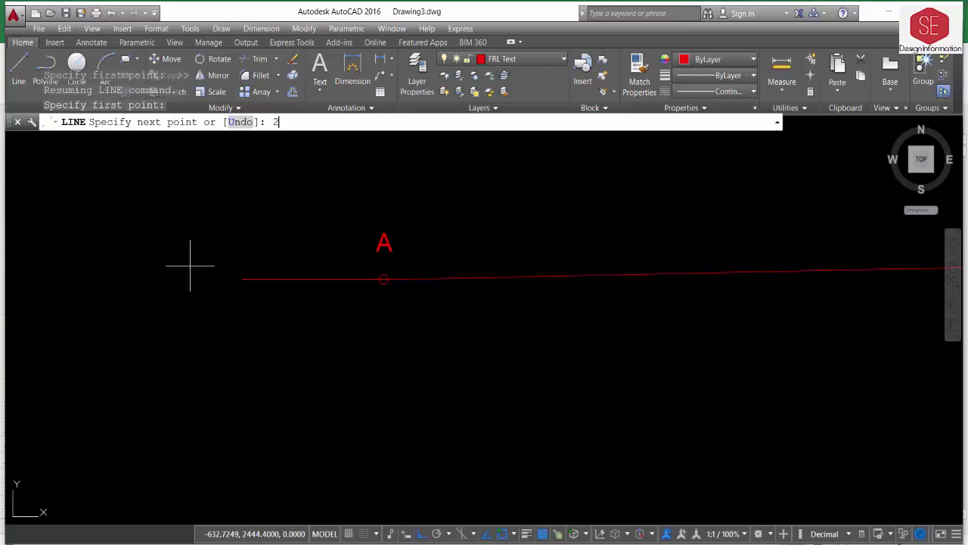
key(Return)
text(1)
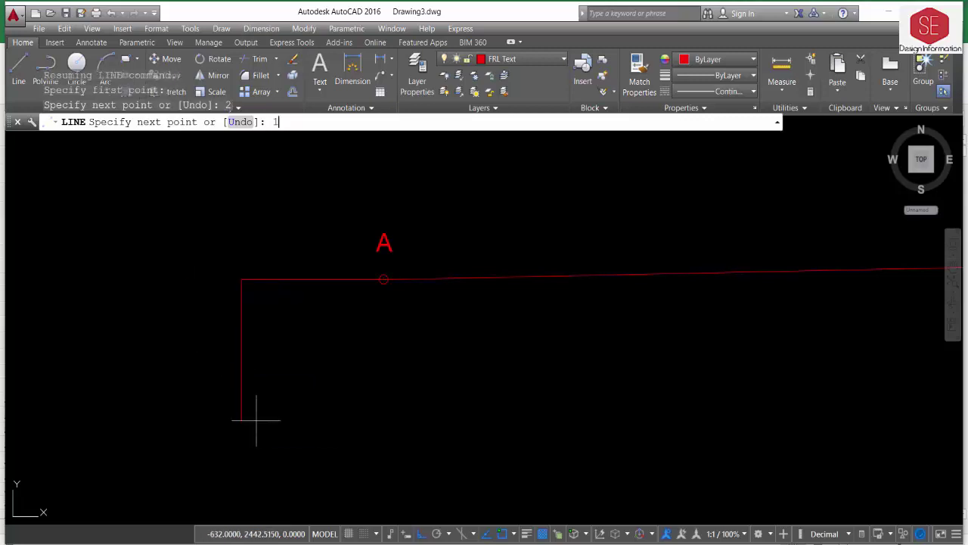
key(Return)
text(c)
key(Return)
Step: Erase the two helper lines at the left corner
scroll(302, 316, down, 4)
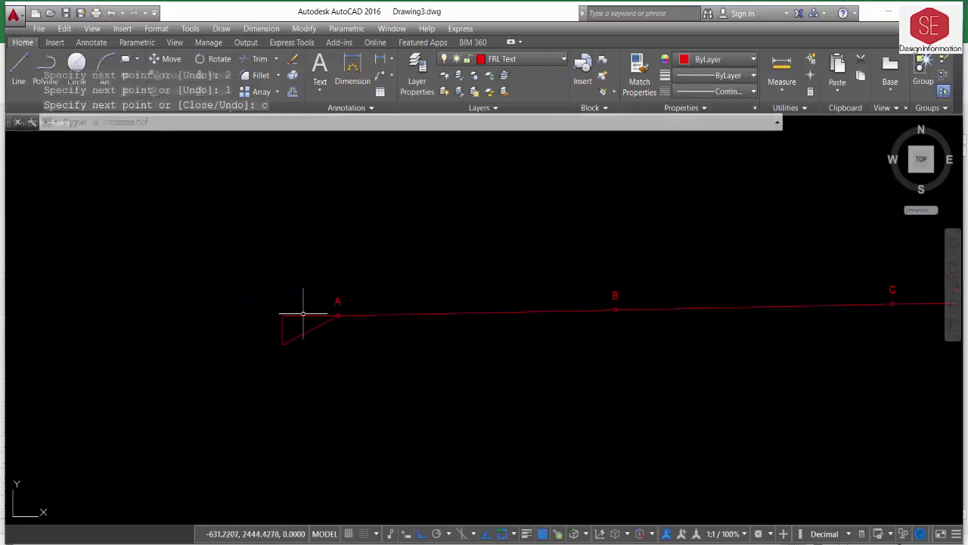
click(295, 292)
click(282, 315)
text(e)
key(Return)
Step: Extend the red road line's left end down to the yellow ground line
scroll(283, 315, down, 4)
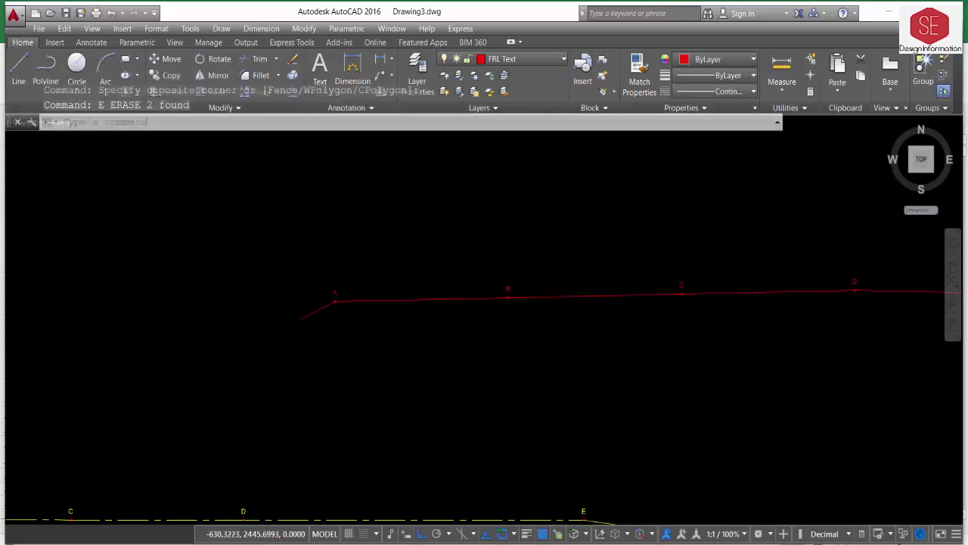
text(ex)
key(Return)
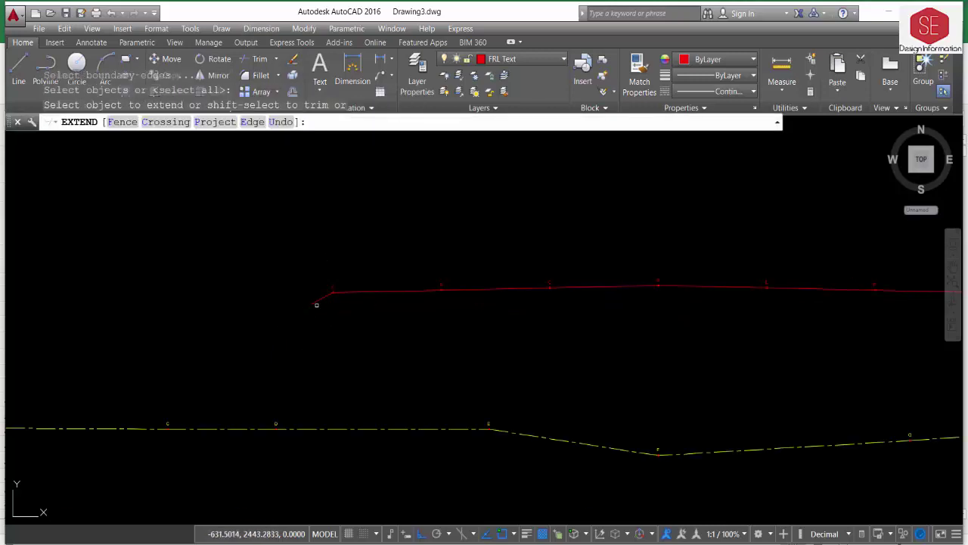
click(316, 300)
scroll(229, 354, down, 4)
scroll(540, 341, up, 2)
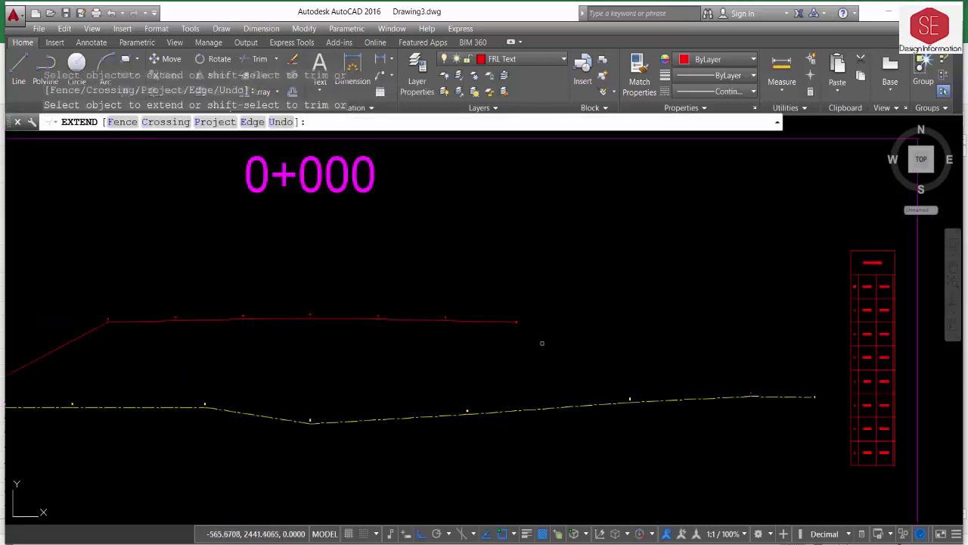
key(Escape)
Step: Mirror the left side-slope line about a vertical axis, keeping the original
text(mi)
key(Return)
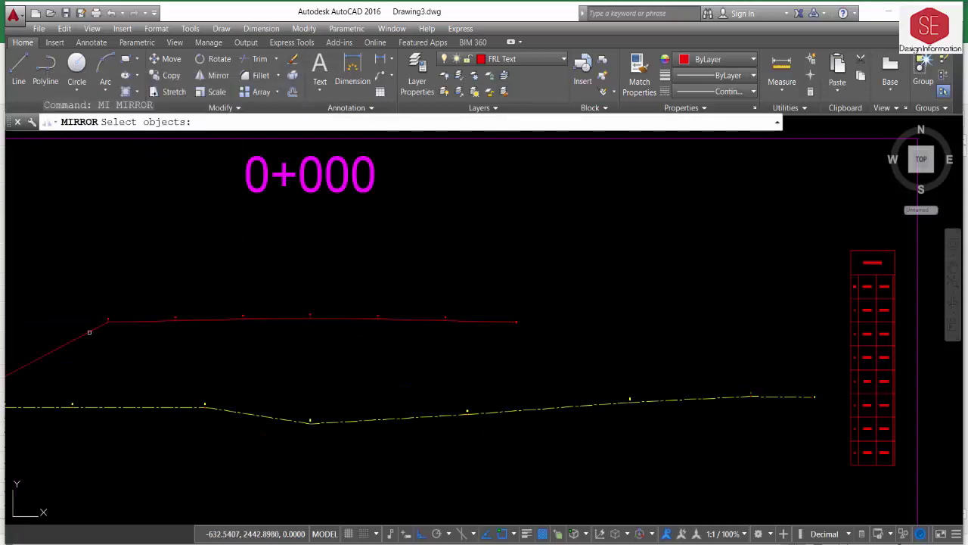
click(89, 333)
key(Return)
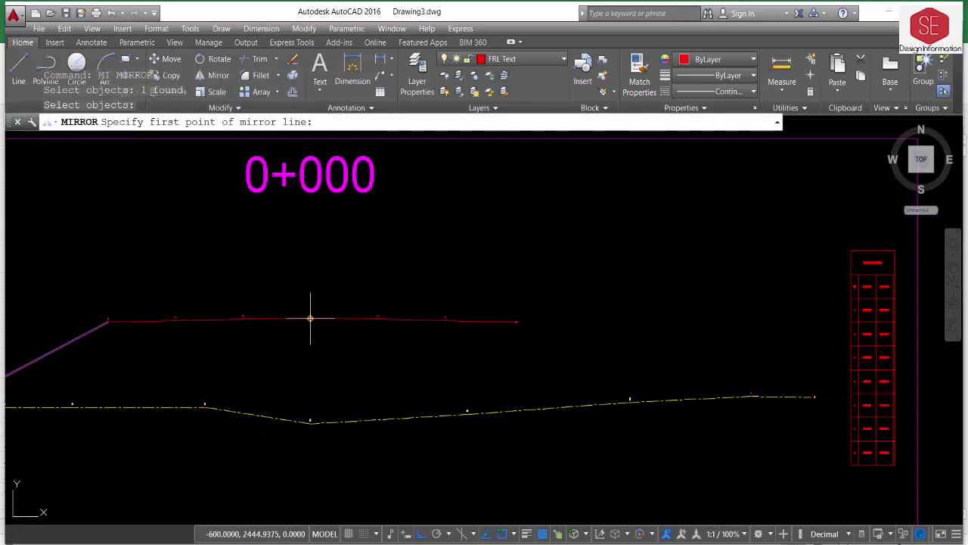
click(311, 319)
click(311, 421)
right_click(310, 422)
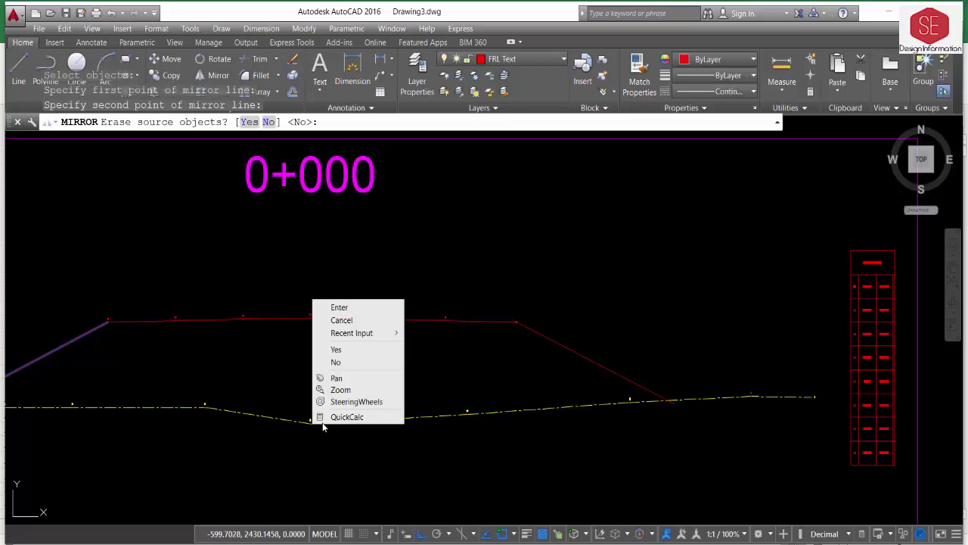
click(342, 307)
Step: Center the finished cross section in view, then select Excel cell C12 holding 0,245
scroll(564, 340, down, 1)
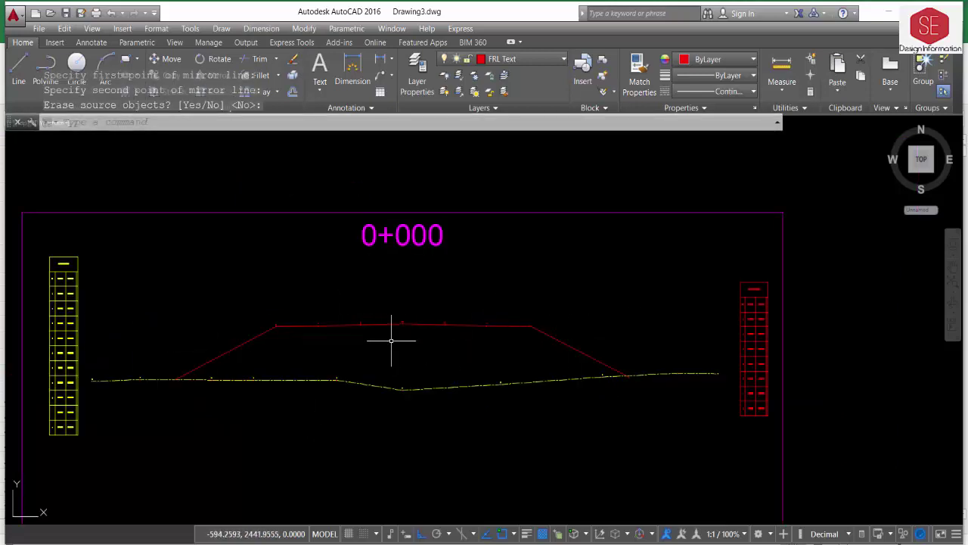
click(229, 350)
scroll(244, 340, up, 3)
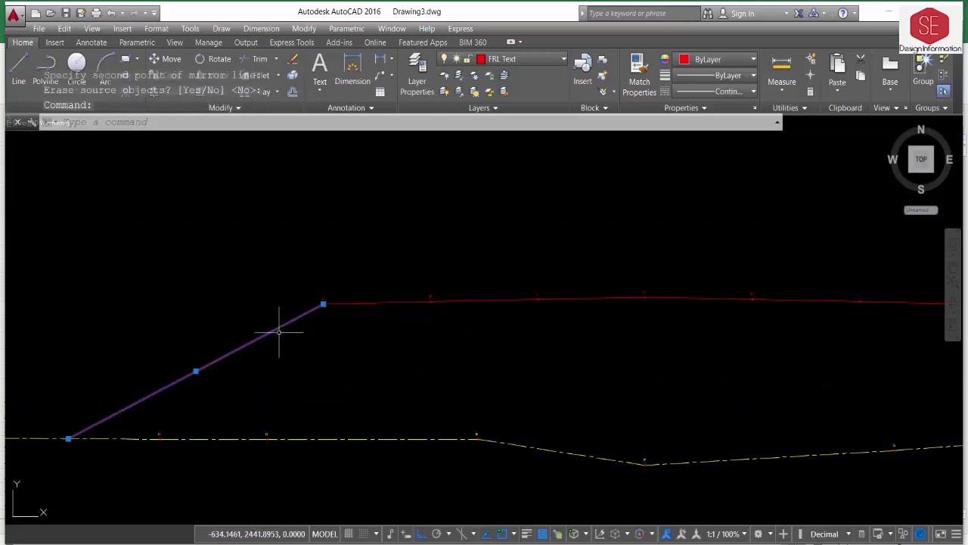
drag(279, 331, 47, 340)
scroll(199, 325, down, 4)
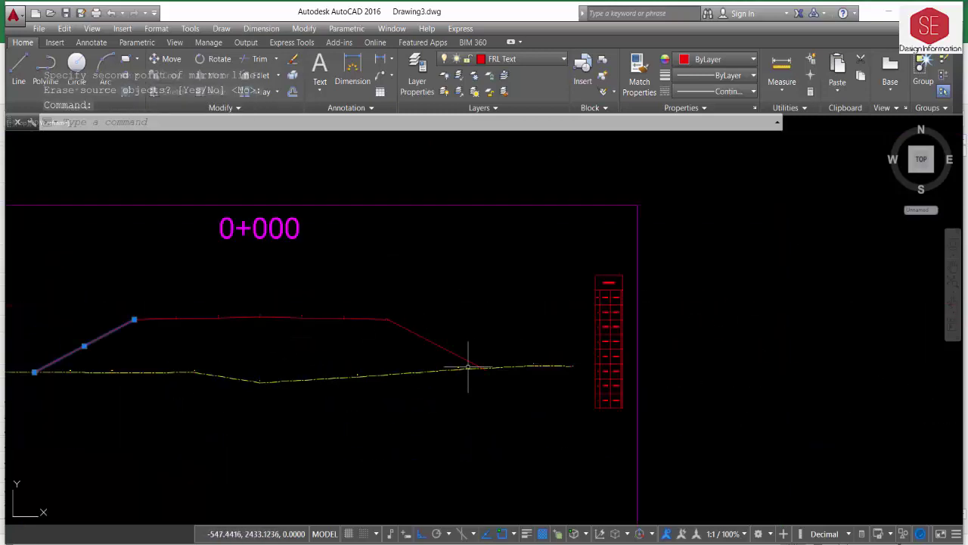
drag(351, 329, 516, 337)
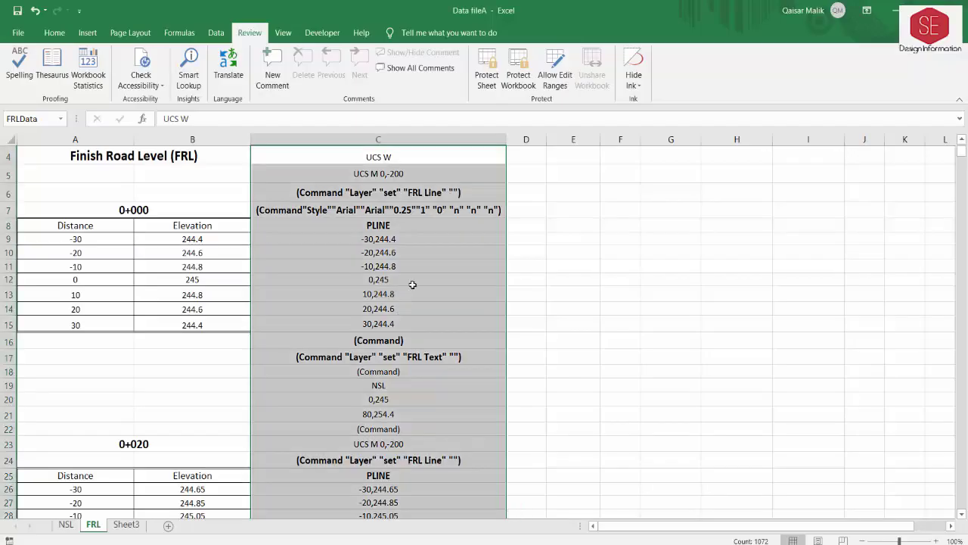
click(413, 280)
scroll(443, 272, up, 1)
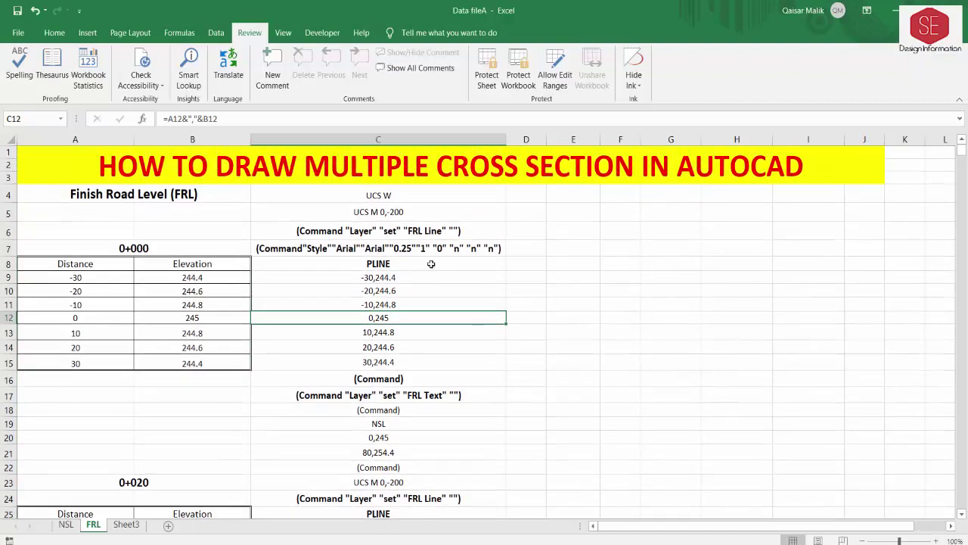
Step: Insert blank rows 4–15 above the Finish Road Level (FRL) table
click(151, 195)
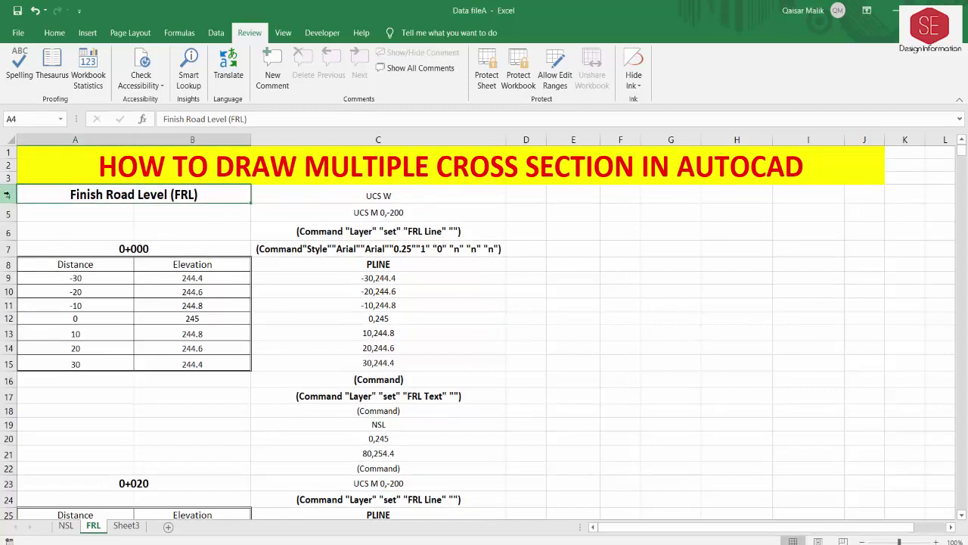
drag(7, 195, 7, 363)
right_click(8, 364)
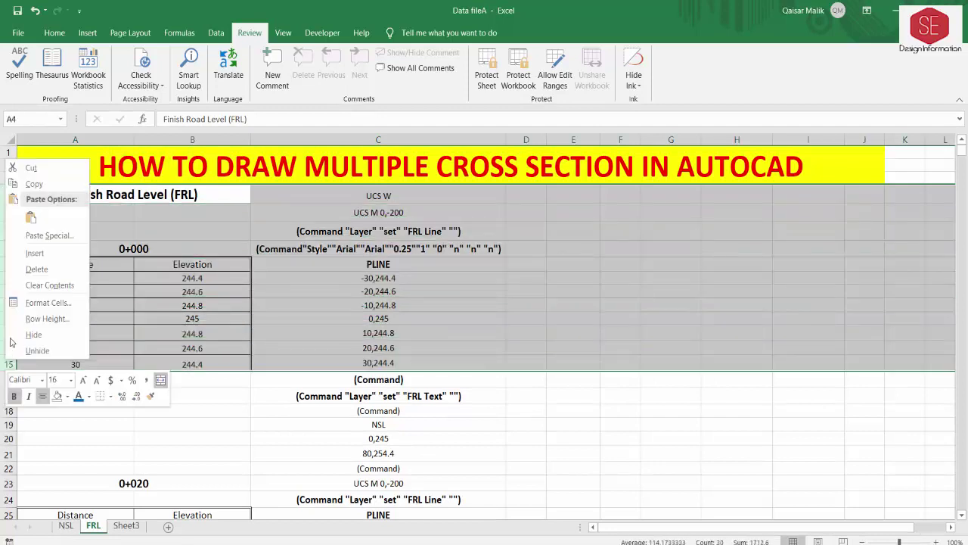
click(34, 253)
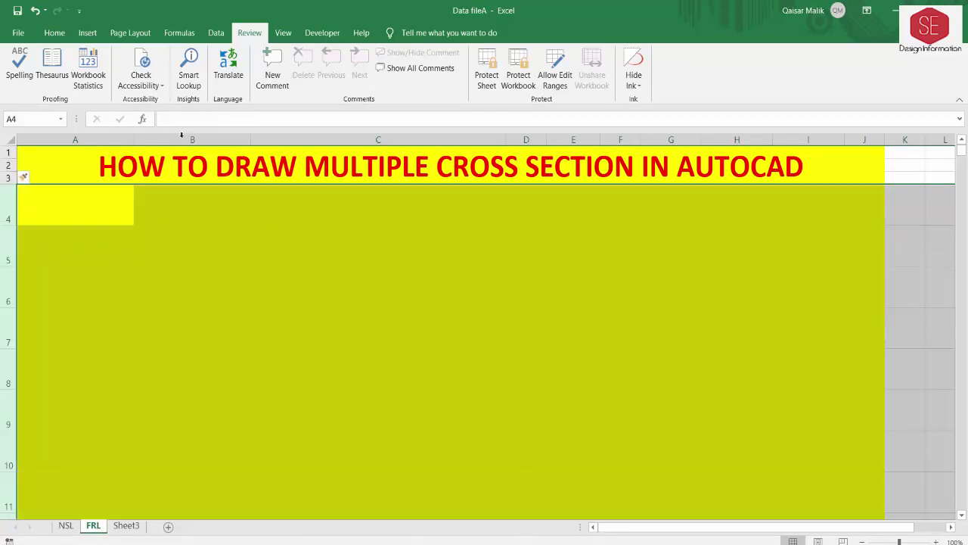
Step: Set the new rows to No Fill and bring up Row Height for them
click(54, 33)
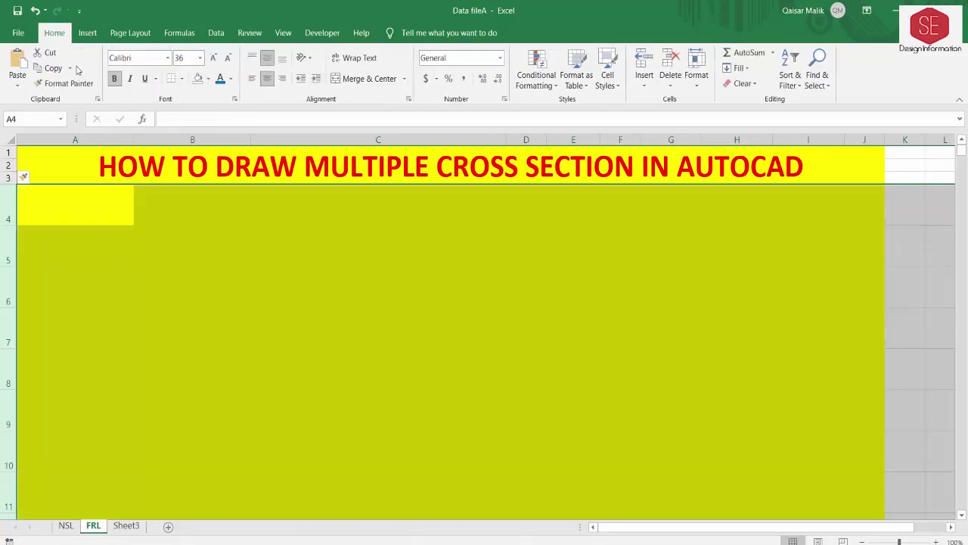
click(199, 81)
right_click(11, 203)
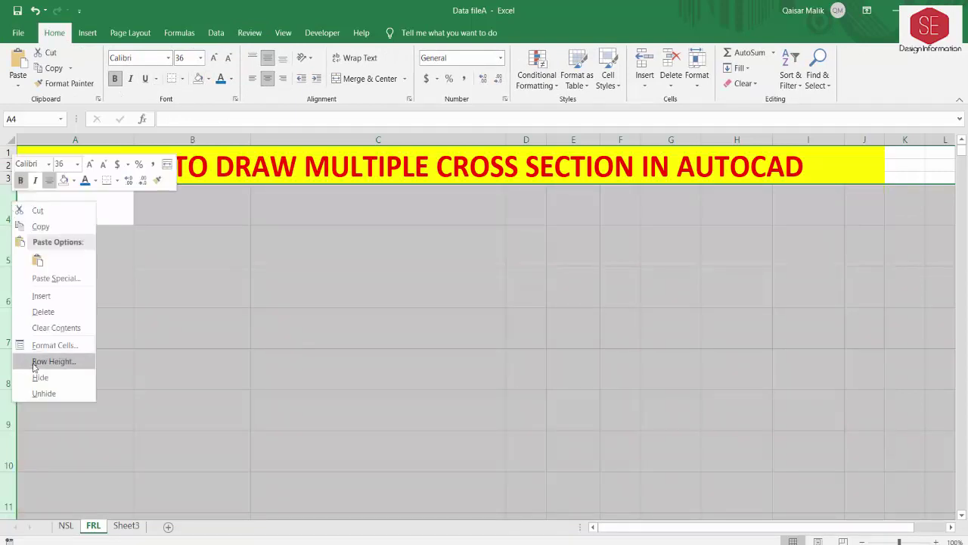
click(37, 364)
text(15)
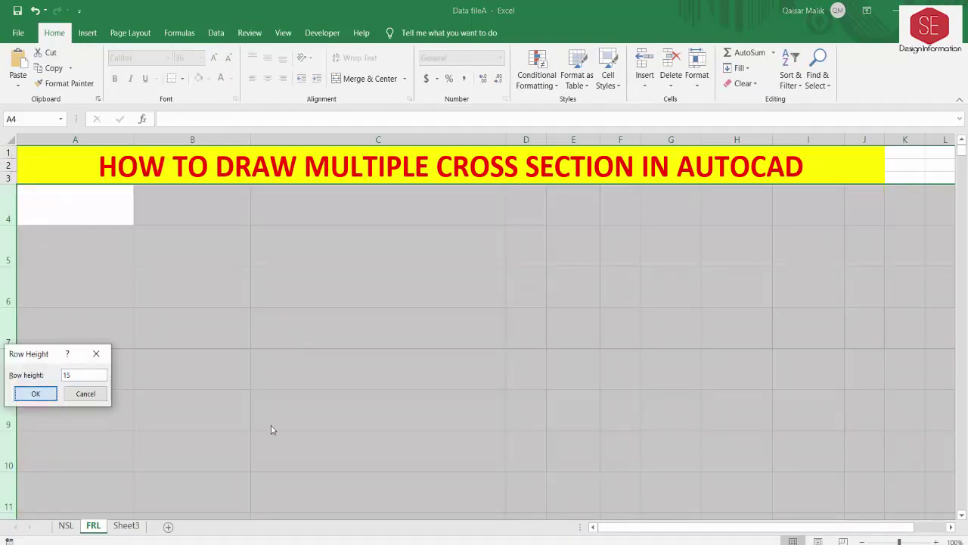
Step: Apply row height 15 and merge cells A4:B5 into one centered heading cell
key(Return)
click(170, 271)
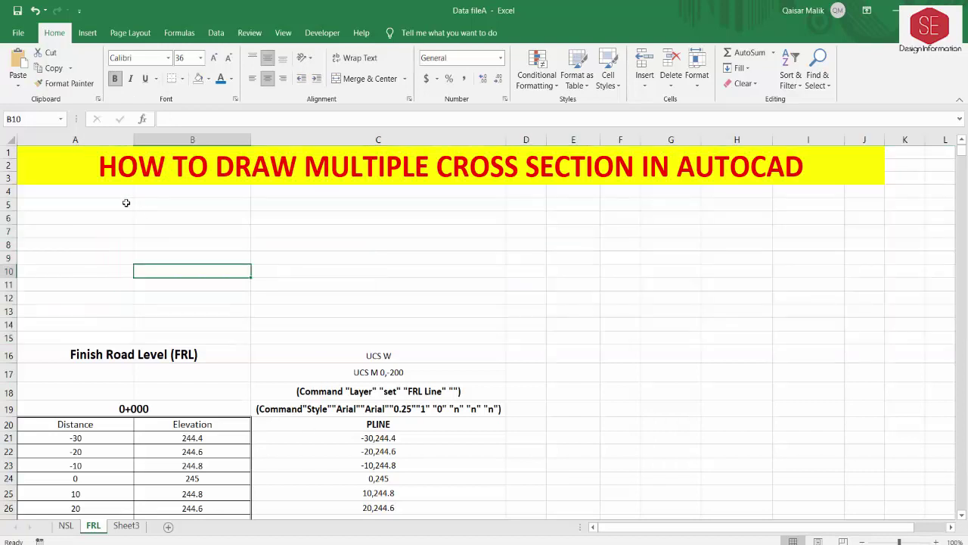
drag(83, 193, 173, 201)
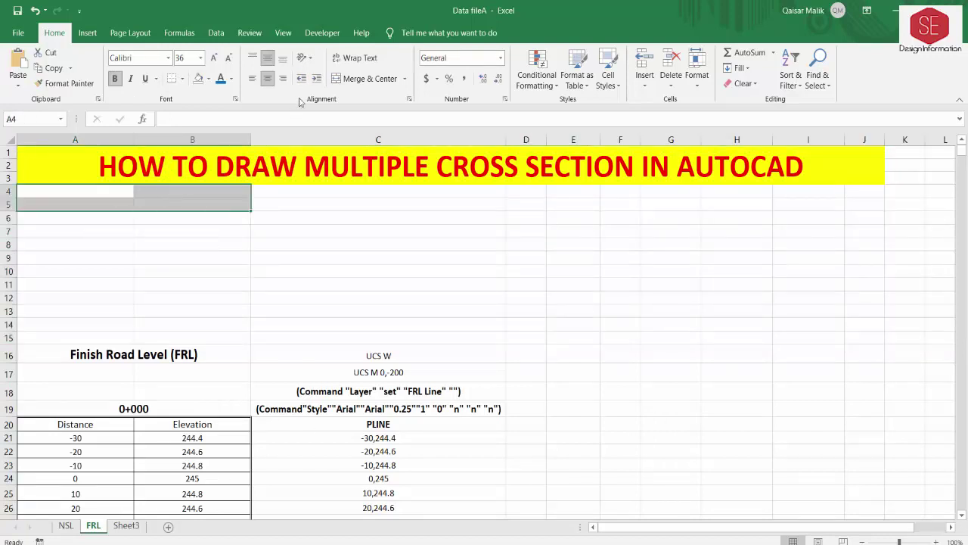
click(337, 79)
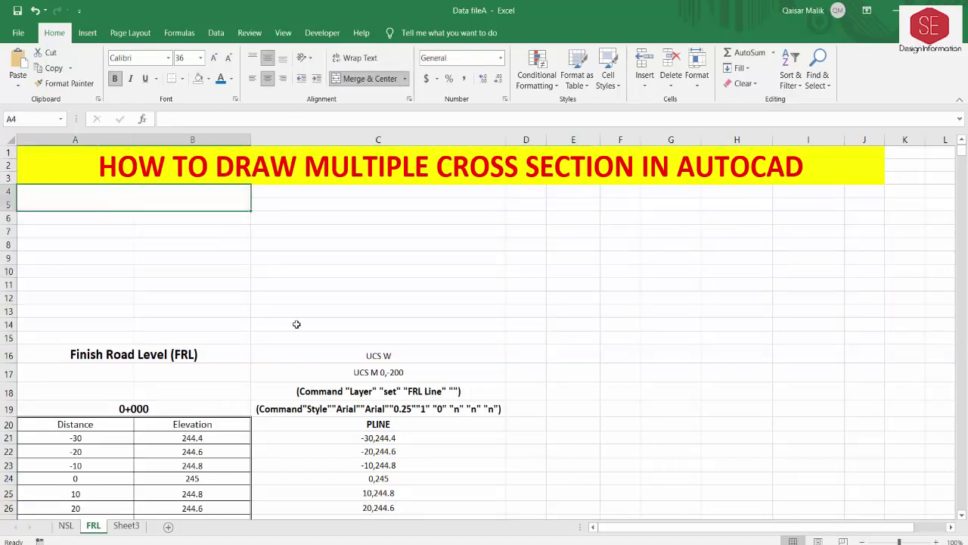
Step: Enter the heading 'Embankment Side Slope' in the merged cell and move to A6
text(Embana)
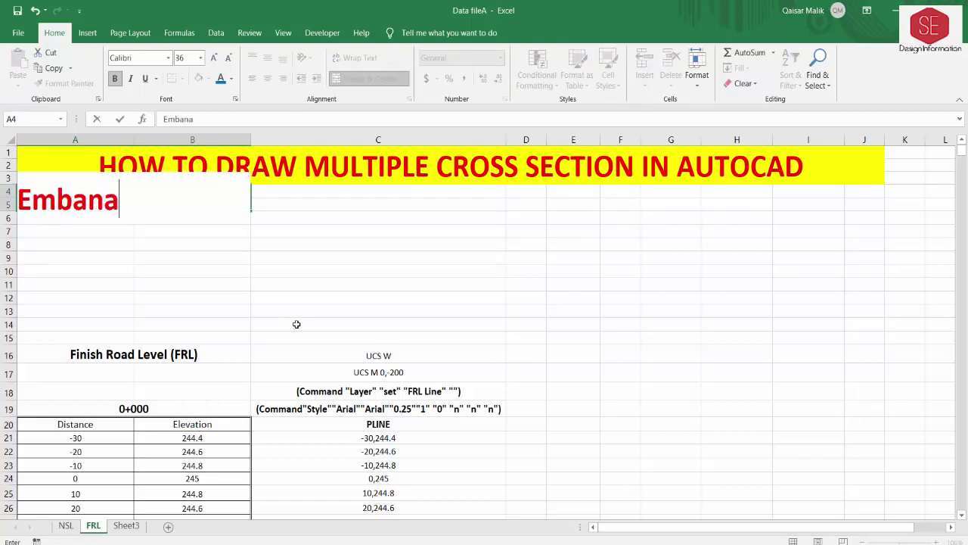
text(nkmen)
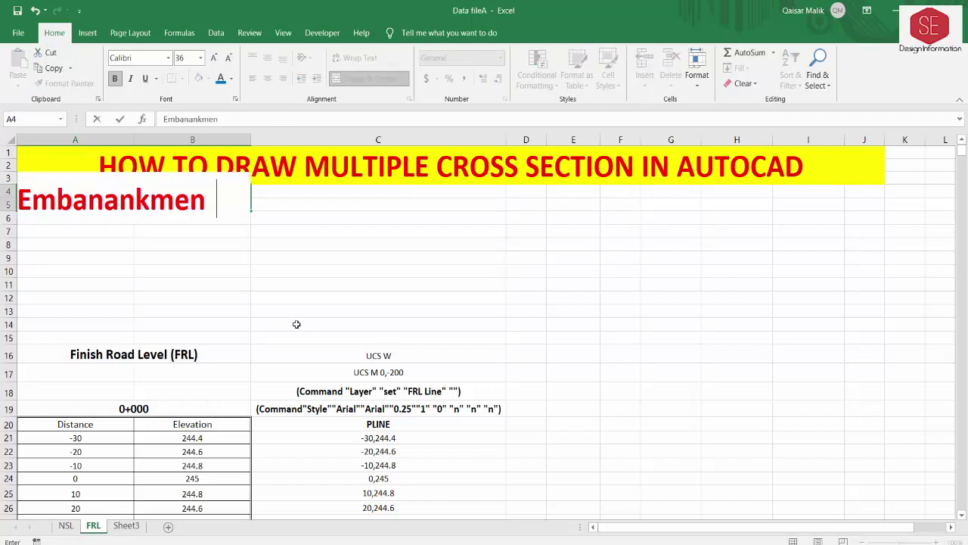
text(t Si)
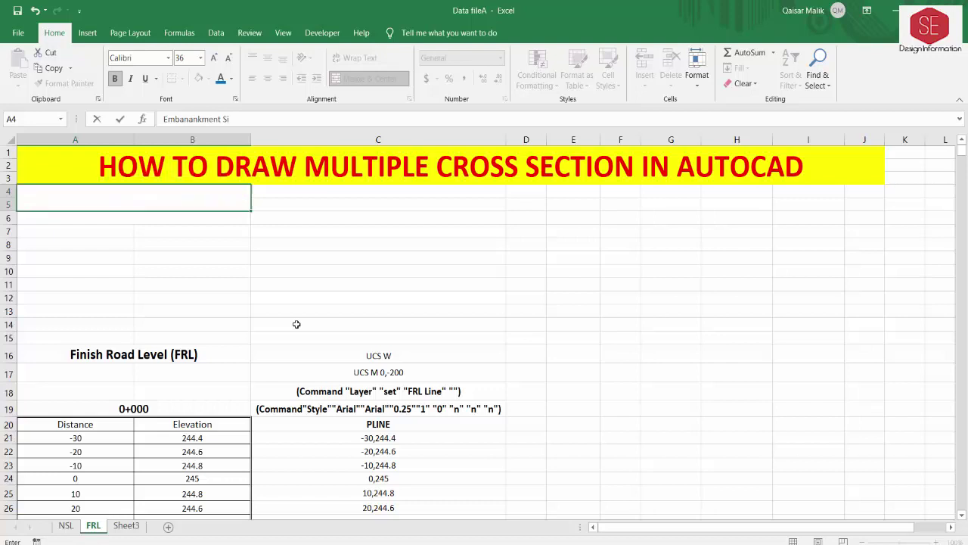
text(de Slope)
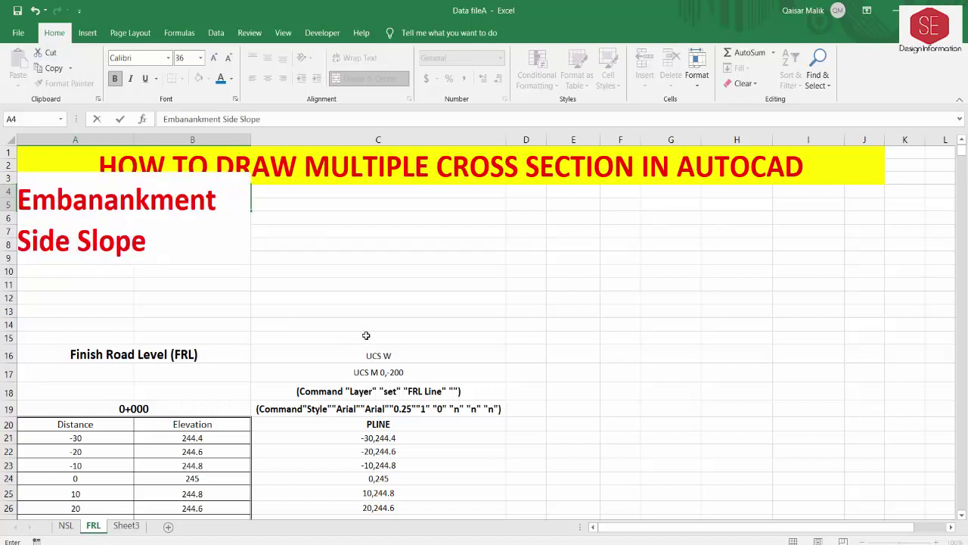
click(365, 333)
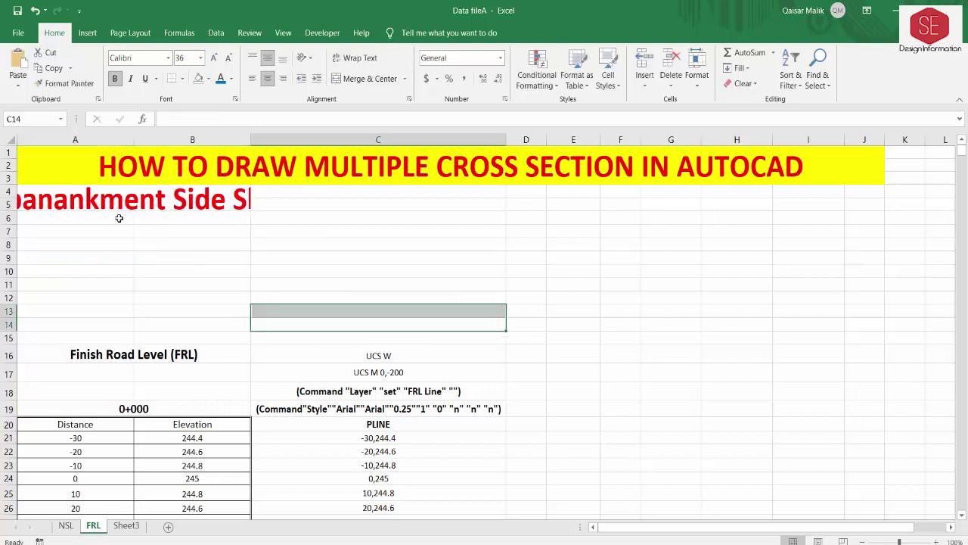
click(133, 200)
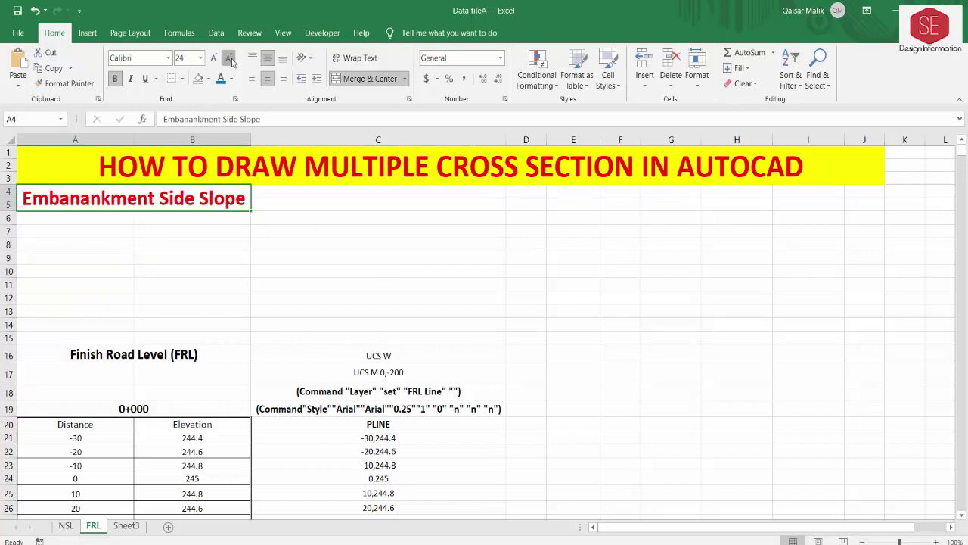
click(105, 220)
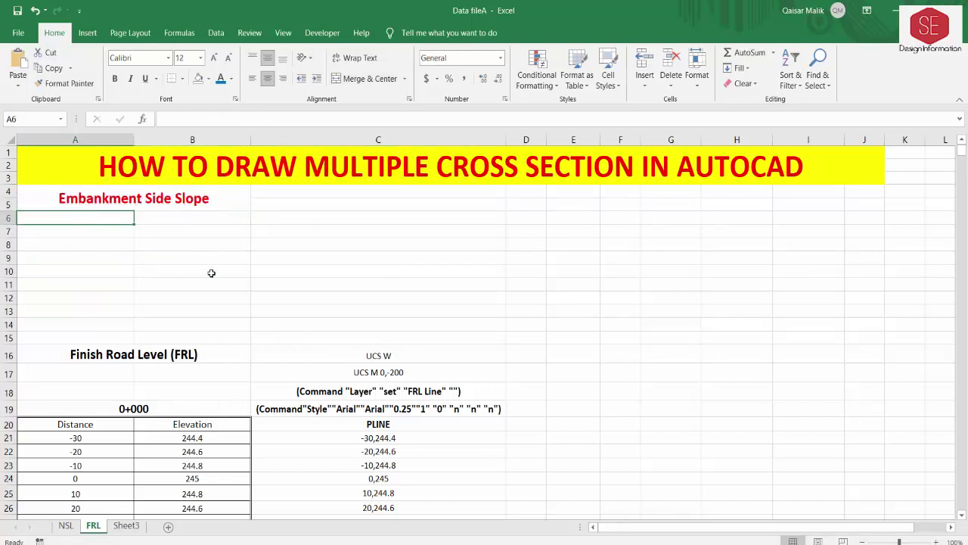
Step: Enter the labels 'Vertical' in A6 and 'Horizontal' in B6
text(Vertical)
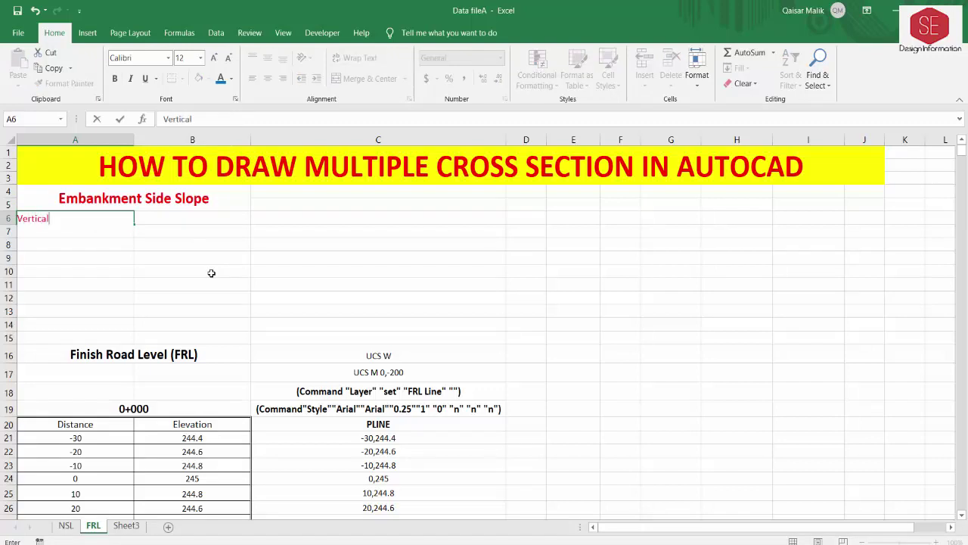
click(177, 220)
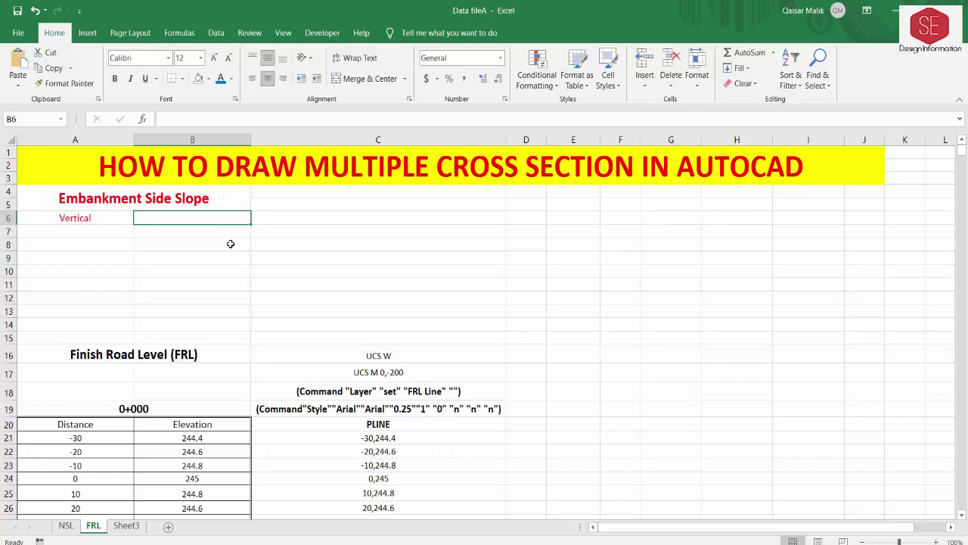
text(Horizantal)
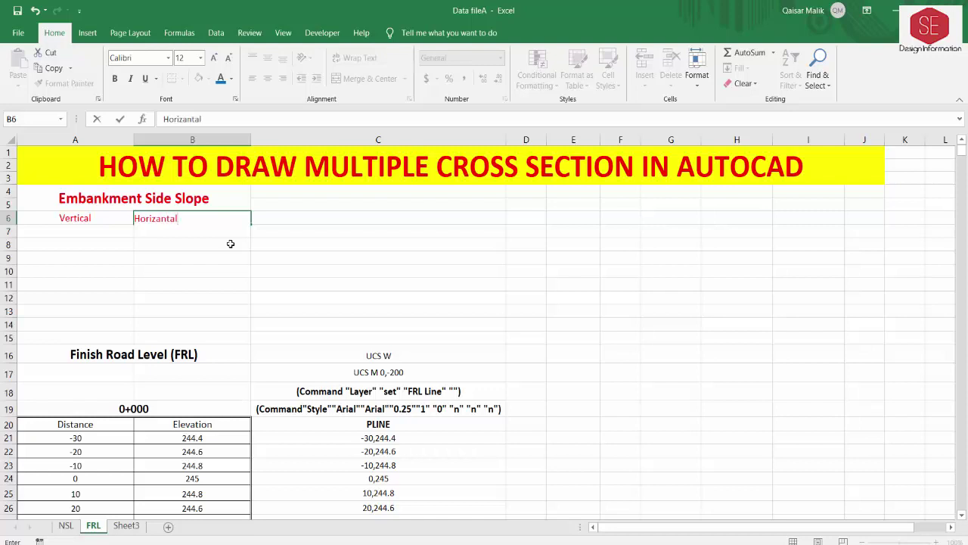
key(Return)
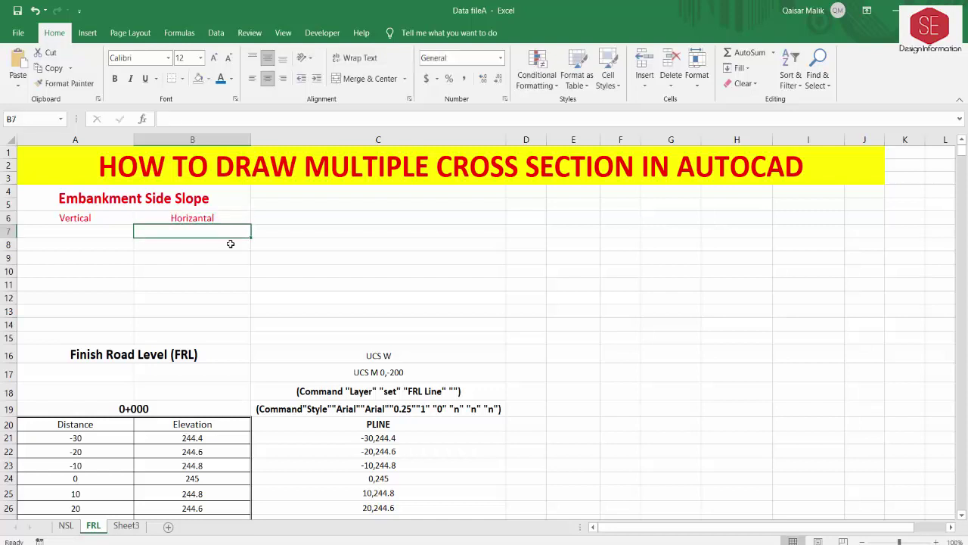
Step: Spell-check A6:B6, accepting 'Horizontal', then go to cell A7 under Vertical
drag(89, 217, 197, 218)
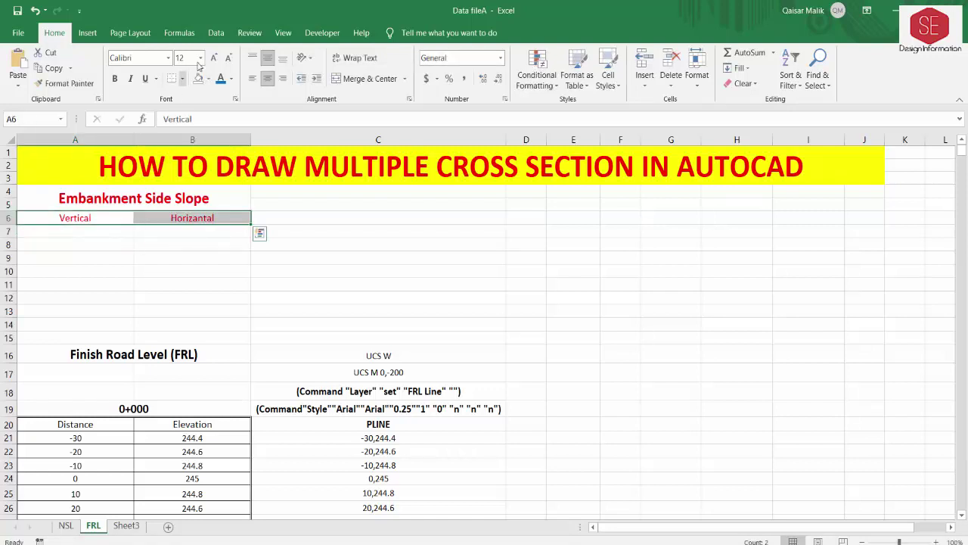
click(250, 33)
click(19, 66)
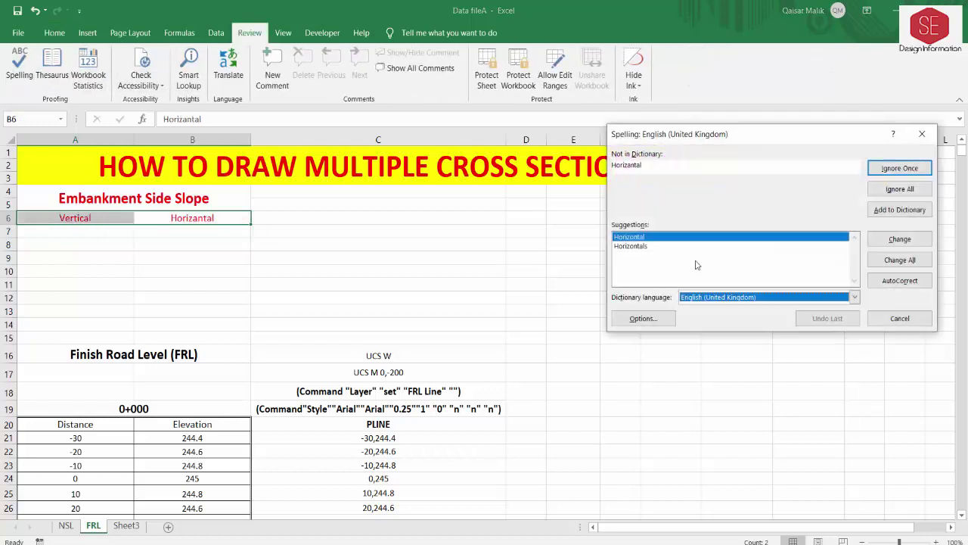
click(899, 240)
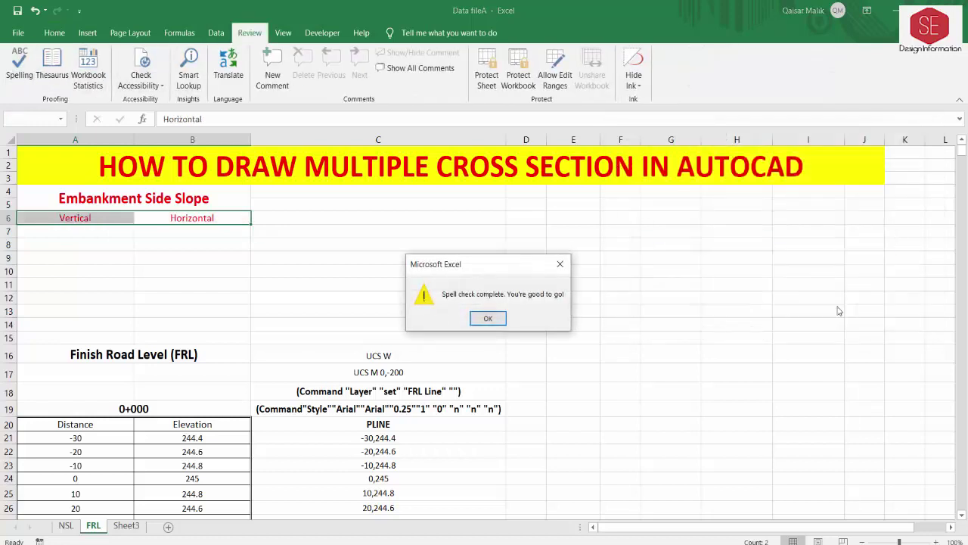
click(469, 320)
click(80, 218)
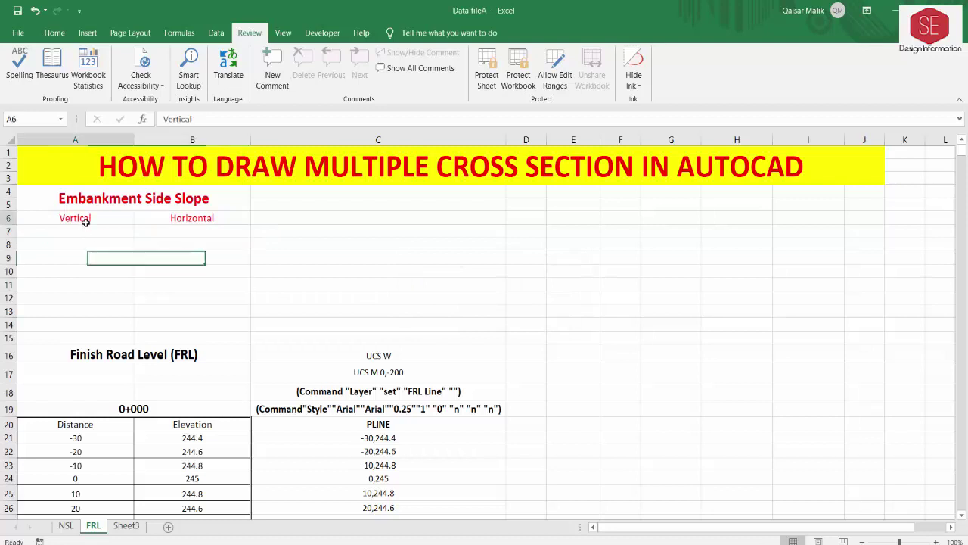
click(165, 218)
click(83, 218)
click(160, 217)
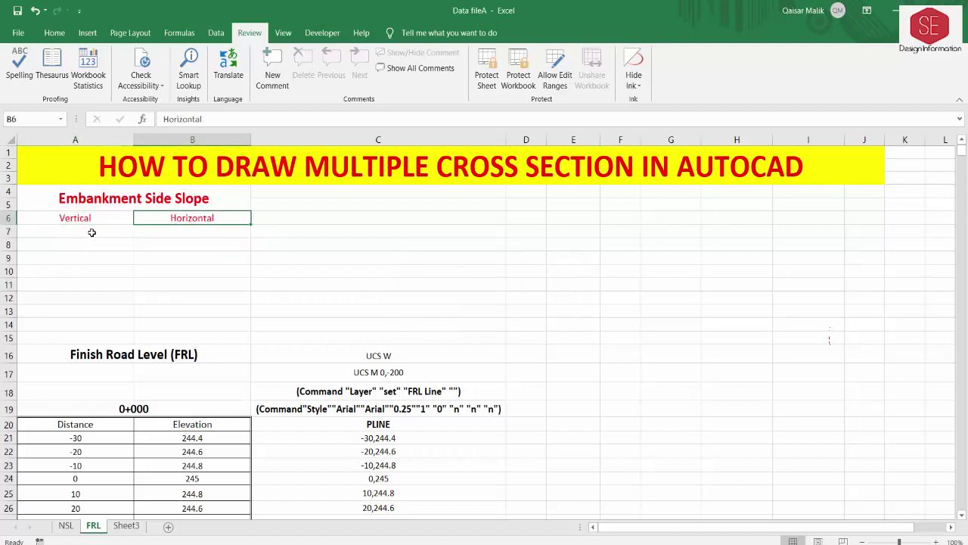
click(89, 232)
Step: Enter 1 as the vertical slope and try horizontal slope values 2, 1 and 3
text(1)
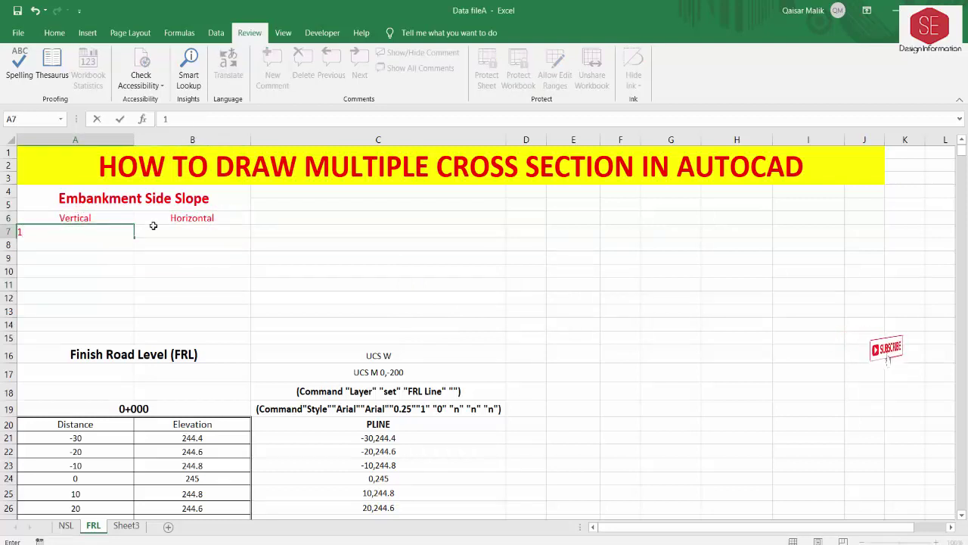
click(166, 232)
text(2)
key(Return)
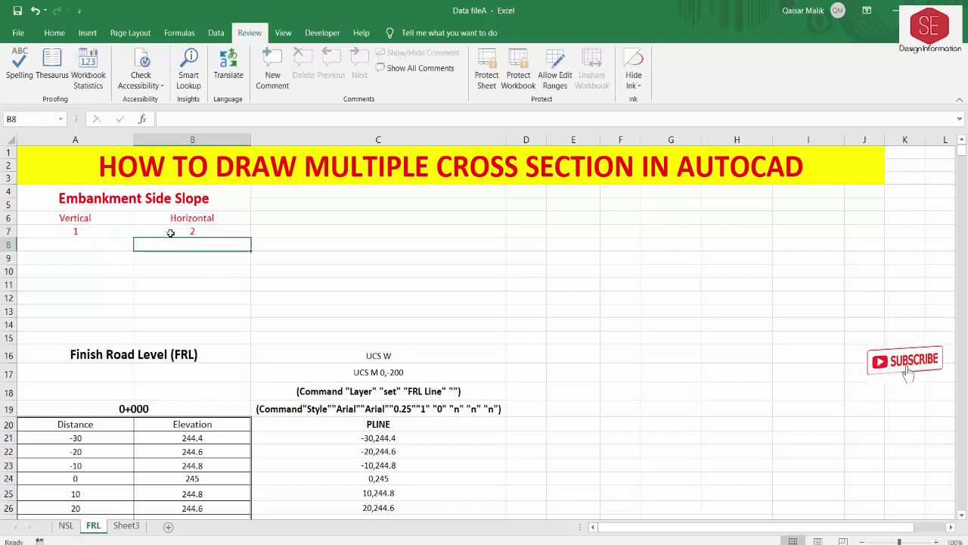
click(181, 231)
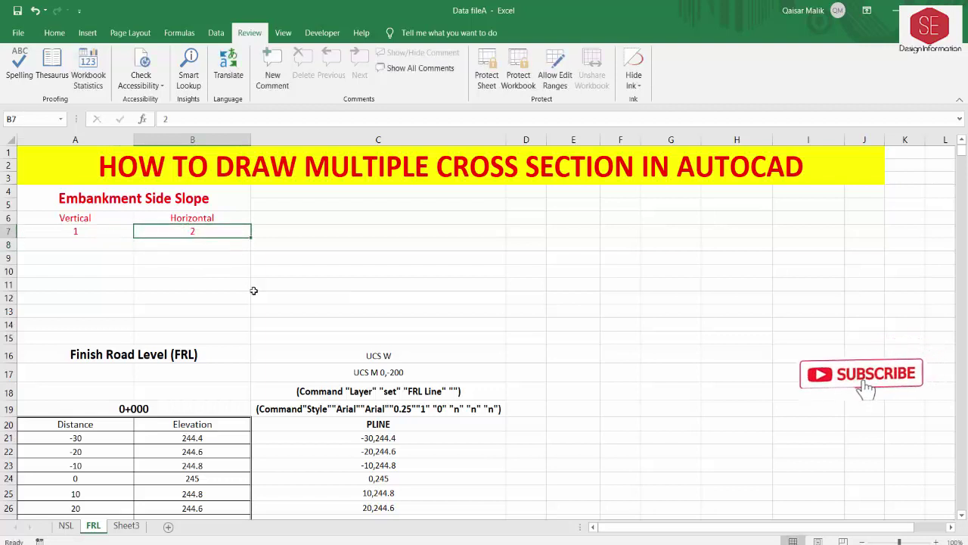
text(1)
key(Return)
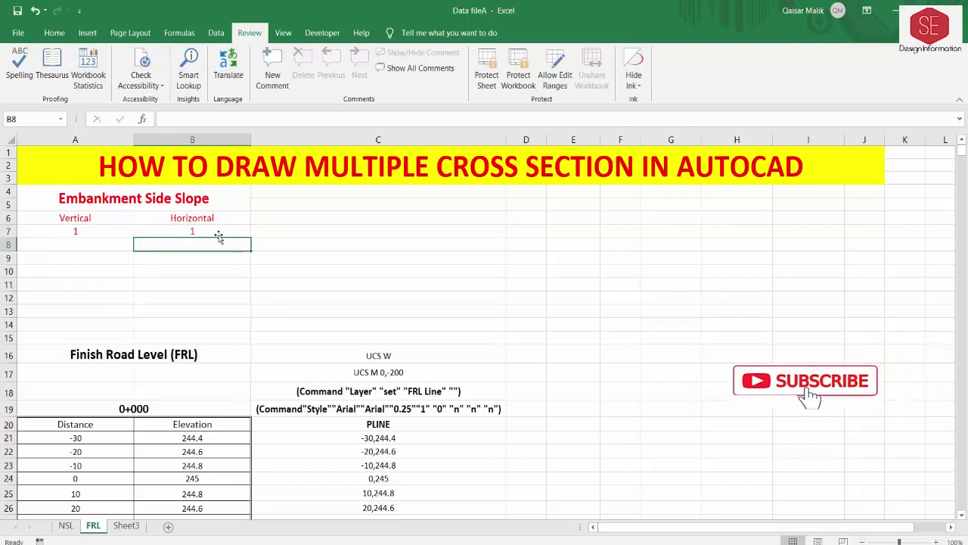
click(217, 231)
text(3)
key(Return)
Step: Settle the horizontal slope at 2 and check both slope cells
click(71, 231)
click(192, 232)
click(75, 232)
click(211, 233)
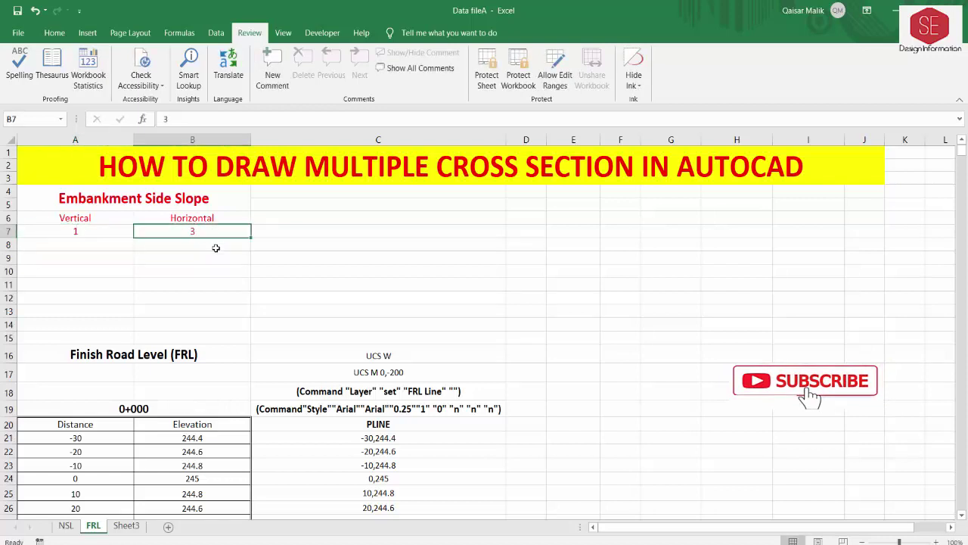
text(2)
key(Return)
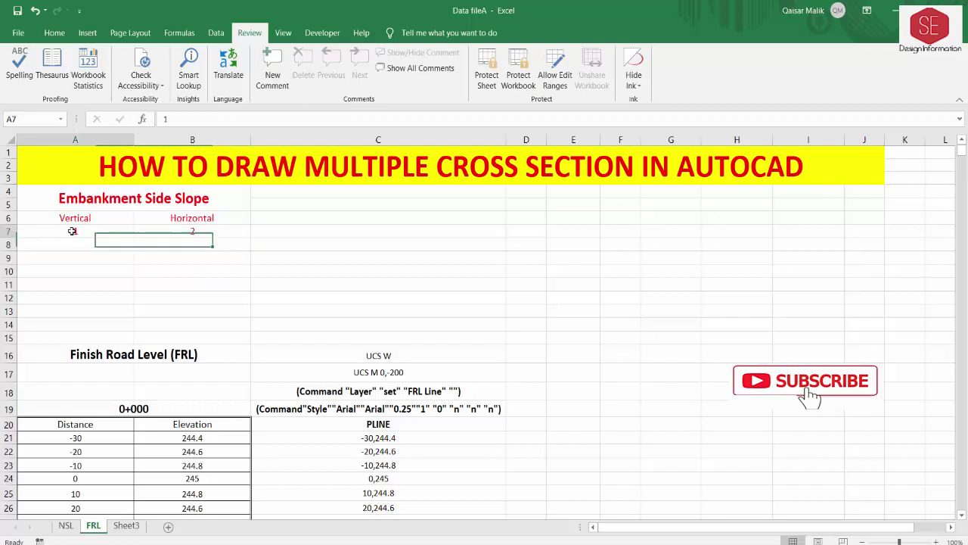
click(76, 232)
click(151, 231)
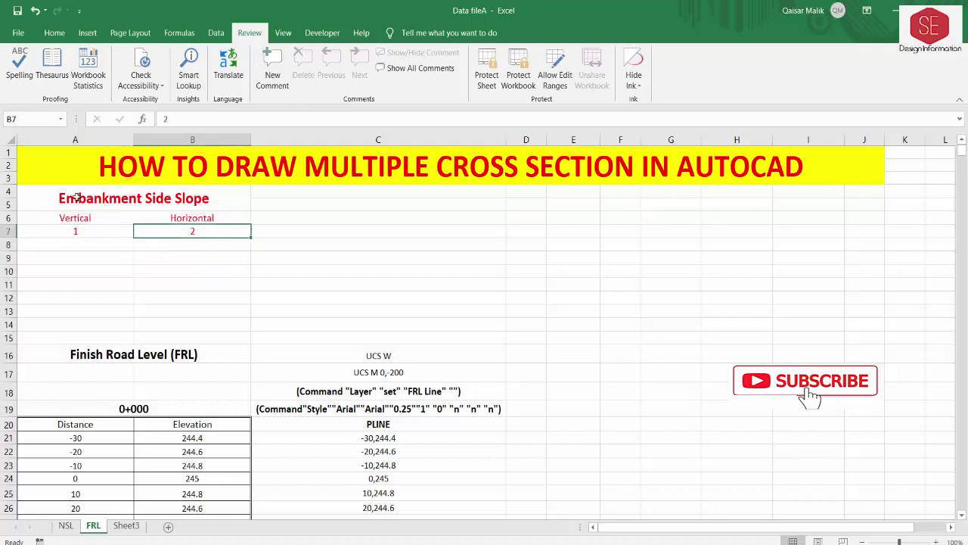
click(89, 229)
click(152, 231)
click(113, 232)
mouse_move(123, 225)
mouse_down()
mouse_move(188, 231)
mouse_move(128, 231)
mouse_up()
scroll(192, 248, down, 2)
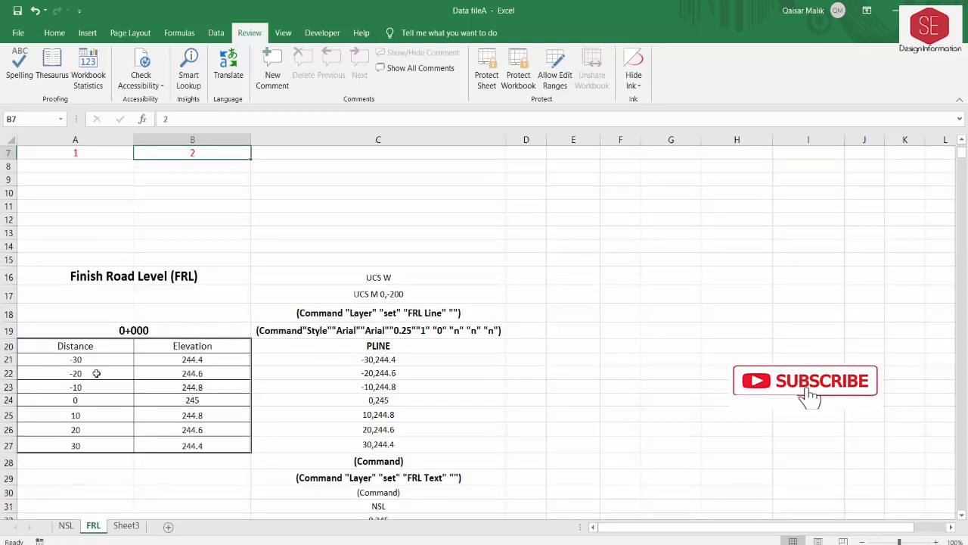
Step: Insert a blank row above the -30 row at row 21
click(11, 359)
right_click(10, 359)
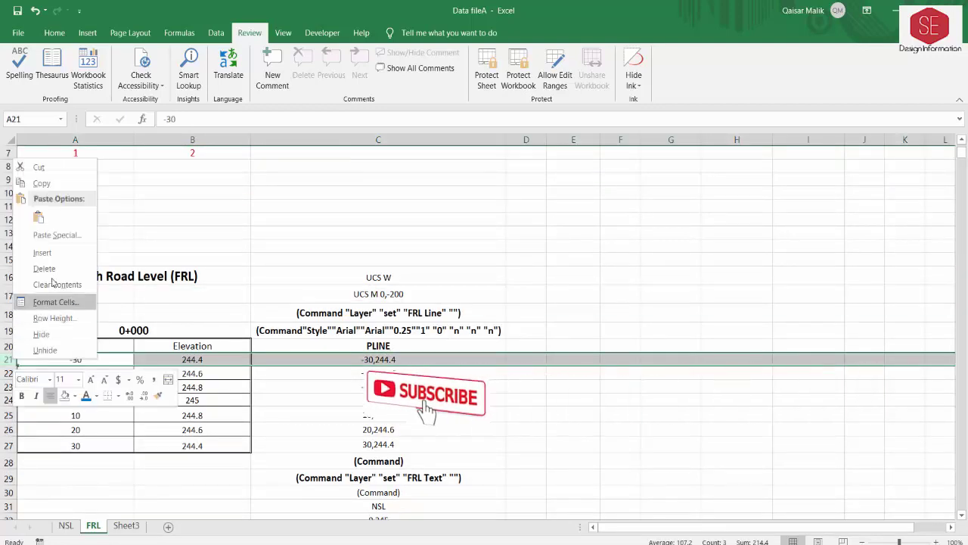
click(42, 252)
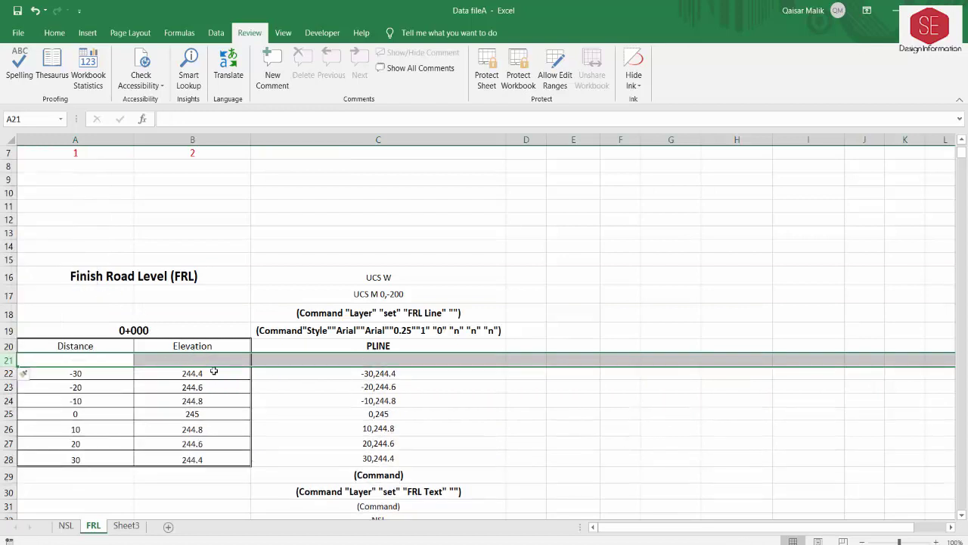
Step: Insert a blank row above the (Command) line, then select the new empty distance cell
click(39, 480)
click(354, 476)
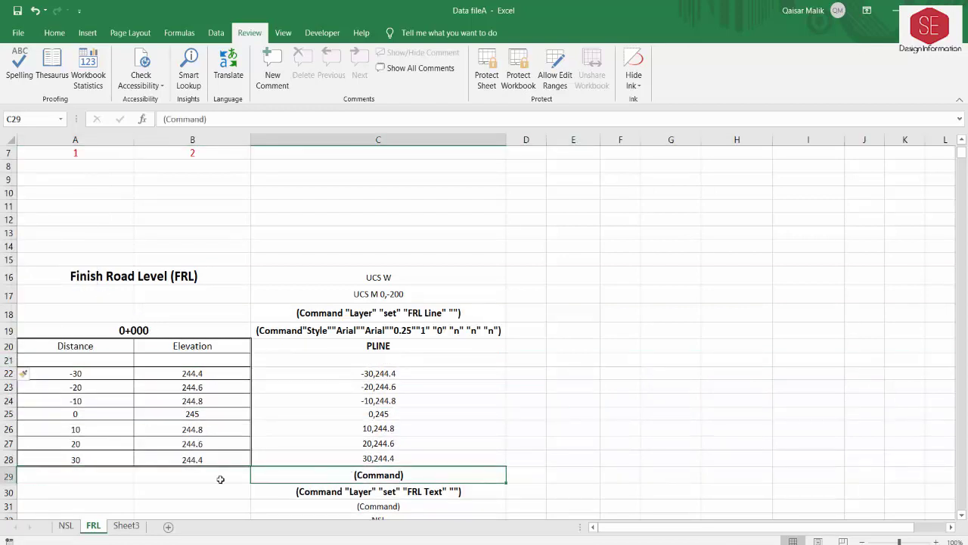
click(6, 475)
right_click(6, 475)
click(34, 368)
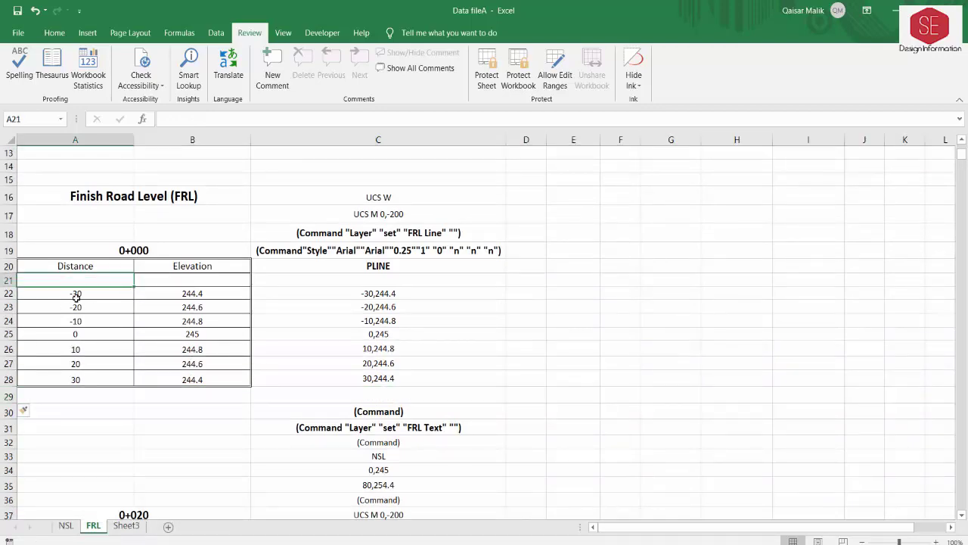
click(182, 362)
click(94, 364)
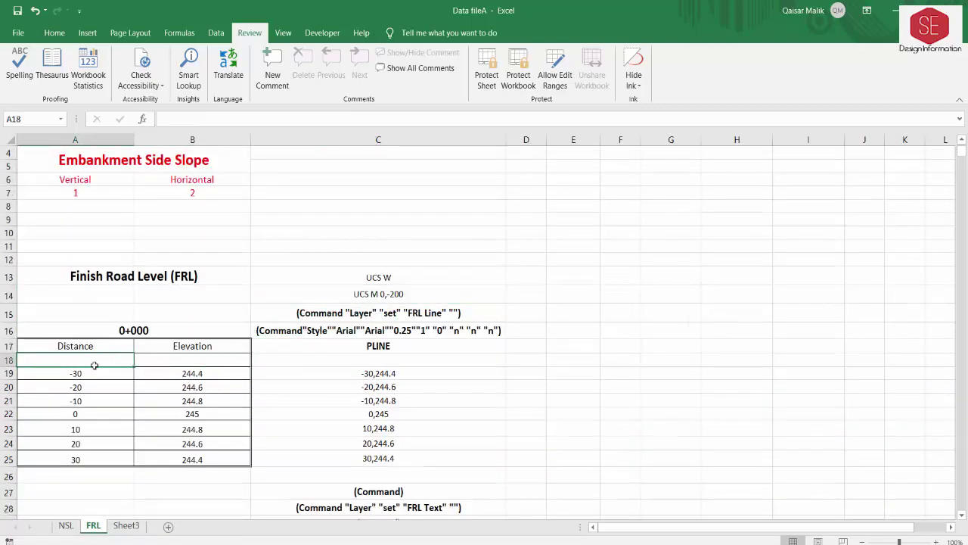
Step: Enter a formula making the left toe distance the -30 distance minus horizontal slope B7
click(83, 376)
click(97, 362)
text(=)
click(119, 374)
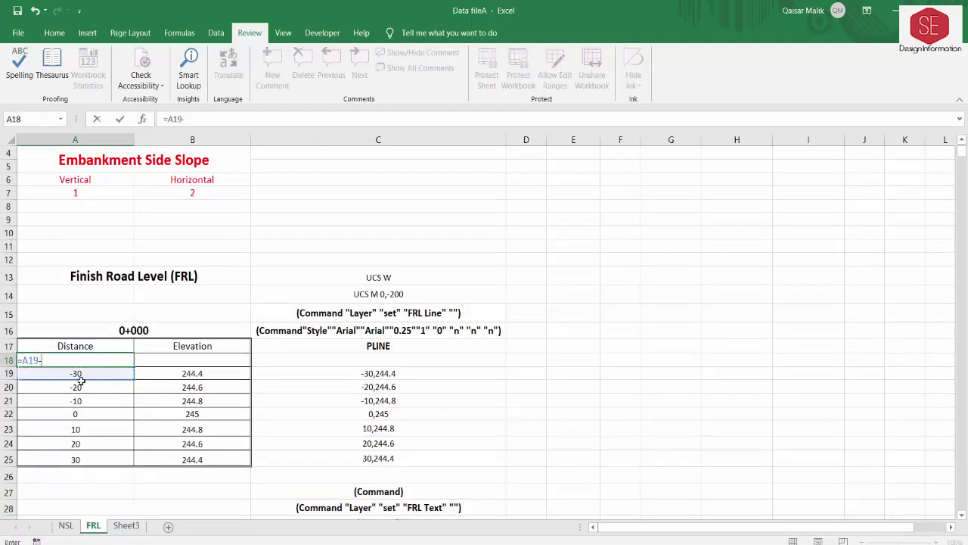
click(194, 192)
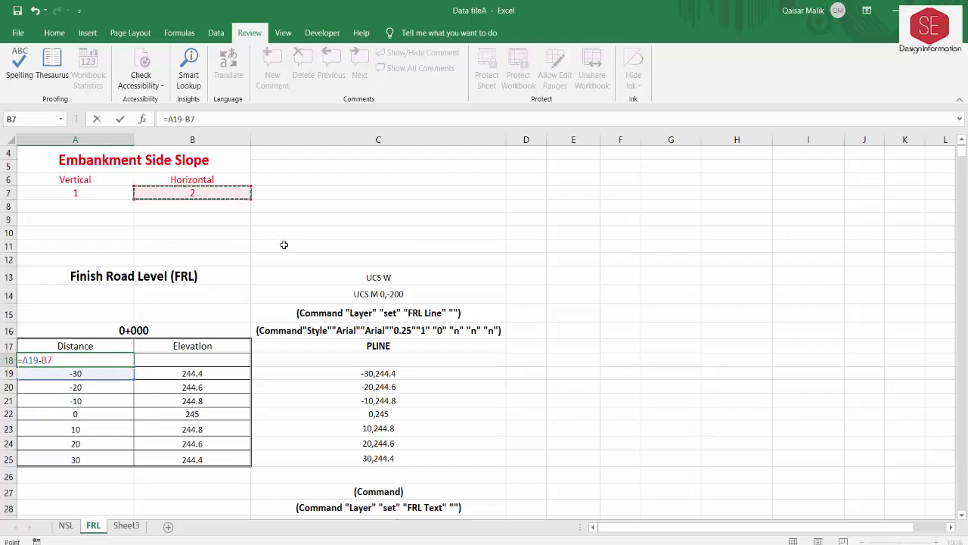
key(Return)
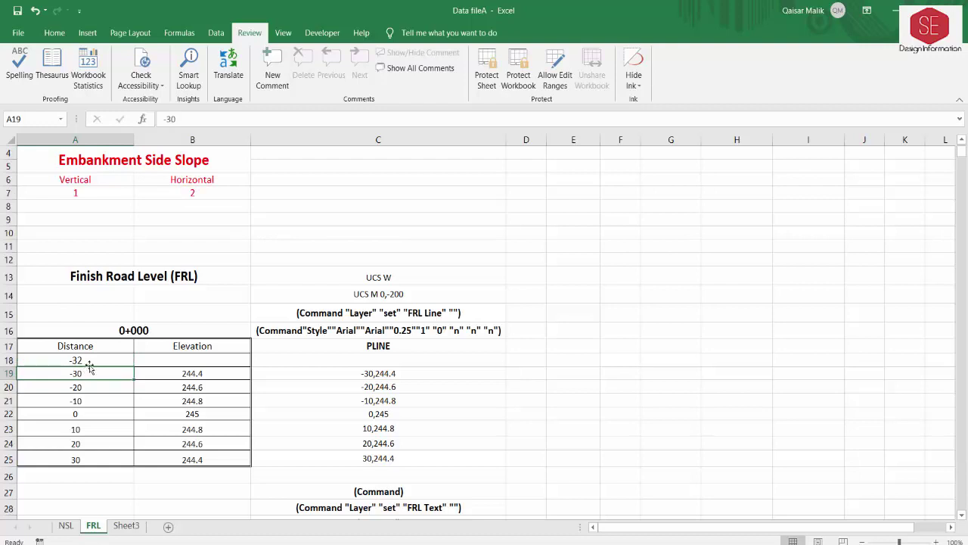
Step: Test the toe distance with horizontal slopes 1, 0.5 and 3, then set it back to 2
click(89, 362)
click(90, 372)
click(91, 361)
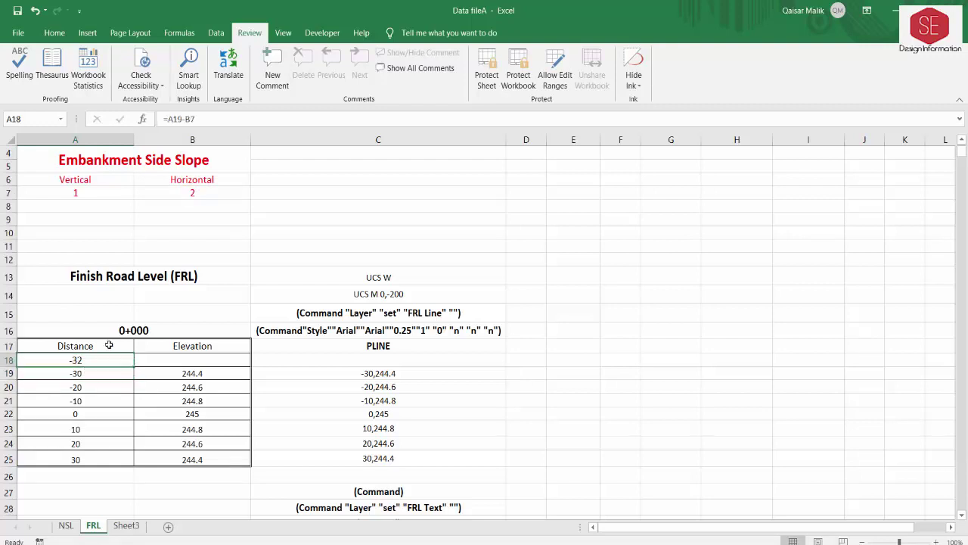
click(190, 190)
key(BackSpace)
text(1)
key(Return)
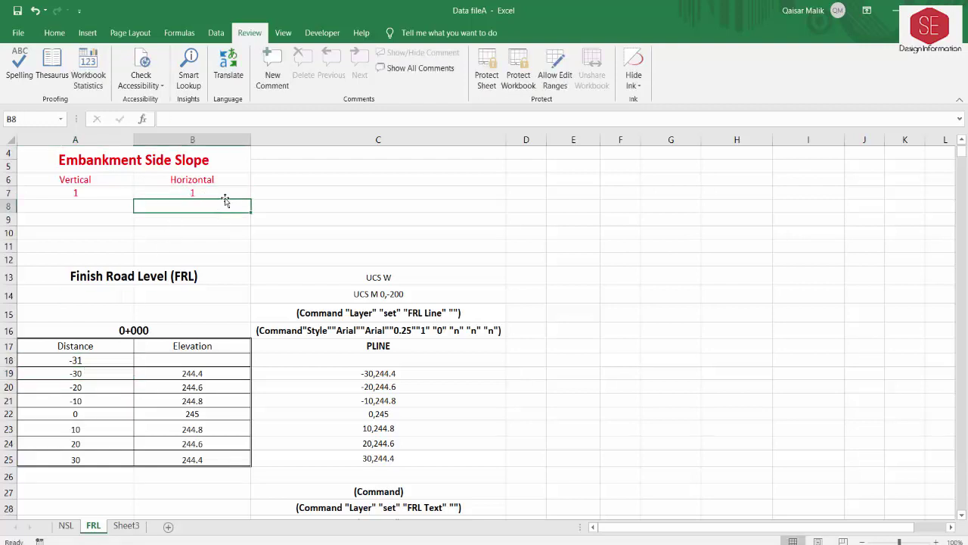
click(222, 192)
text(0.5)
key(Return)
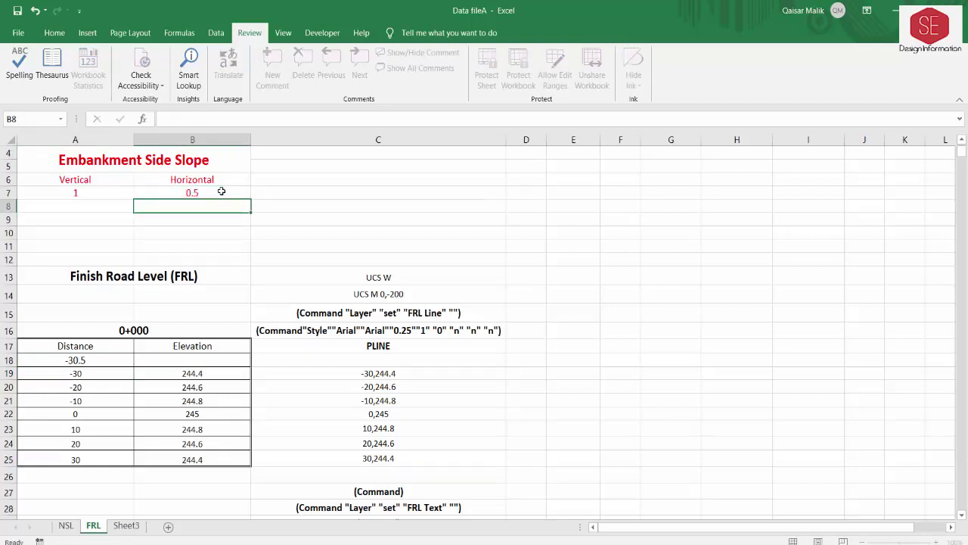
click(205, 194)
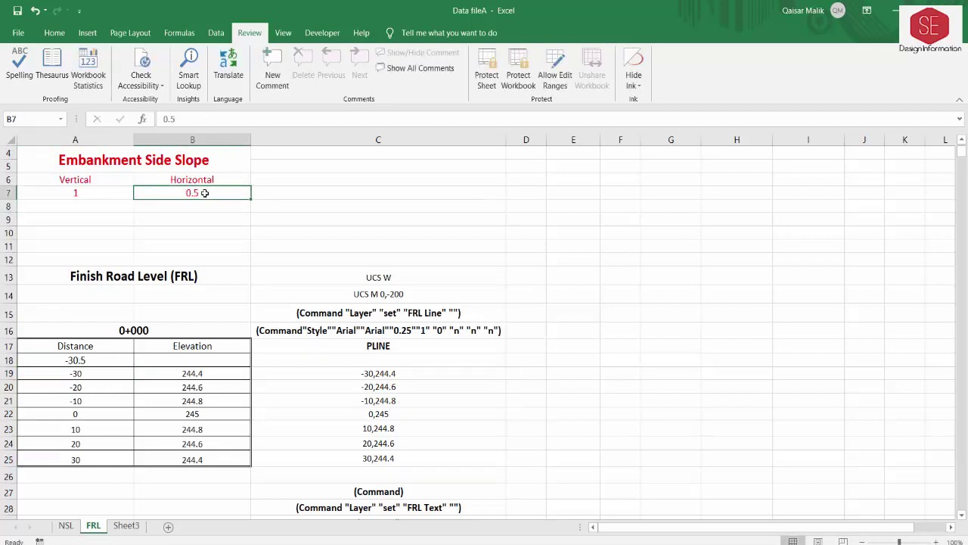
text(3)
key(Return)
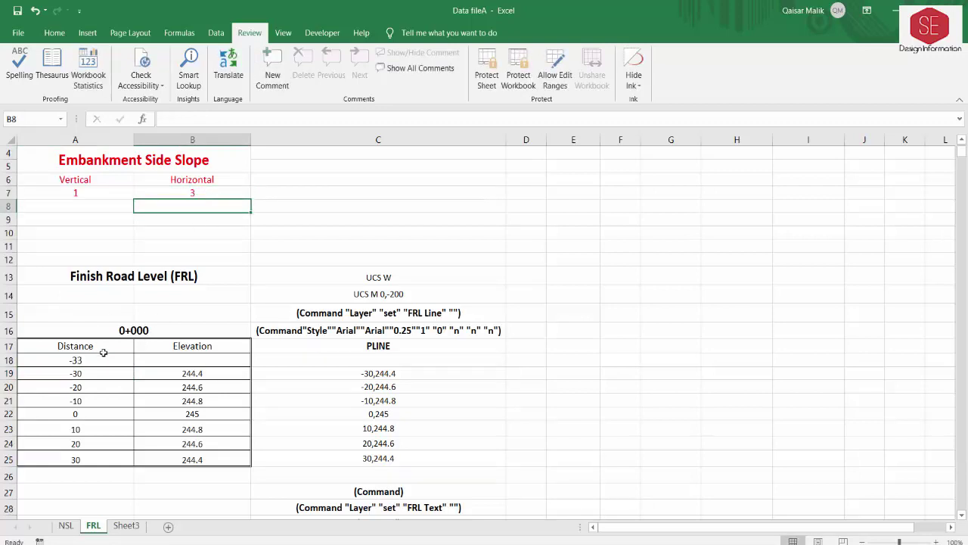
click(192, 192)
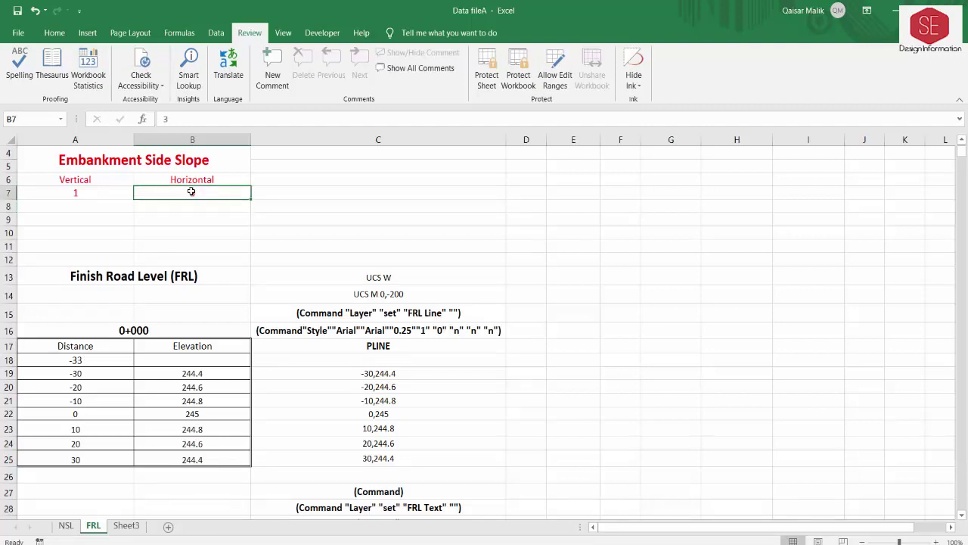
text(2)
key(Return)
Step: Enter a toe elevation formula: the 244.4 elevation minus the vertical slope, giving 243.4
click(92, 361)
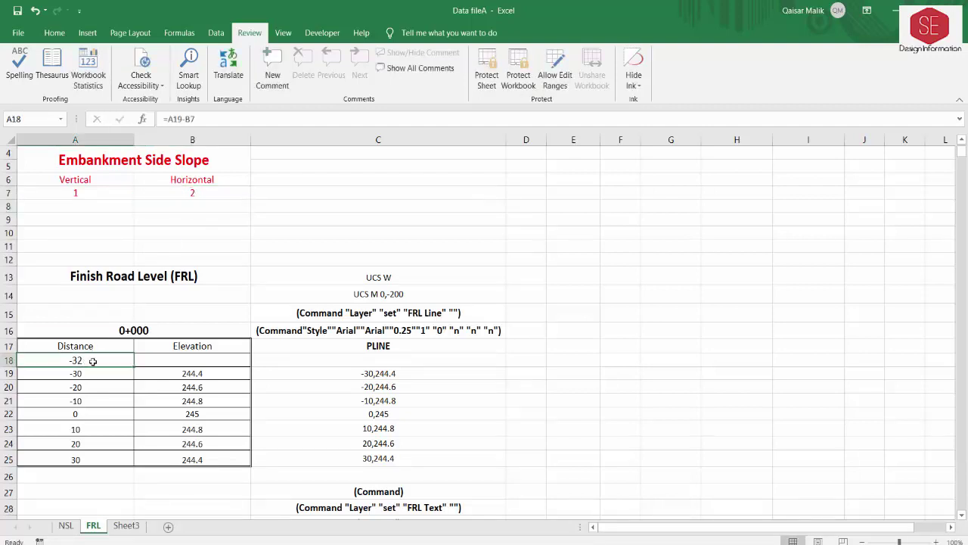
click(185, 358)
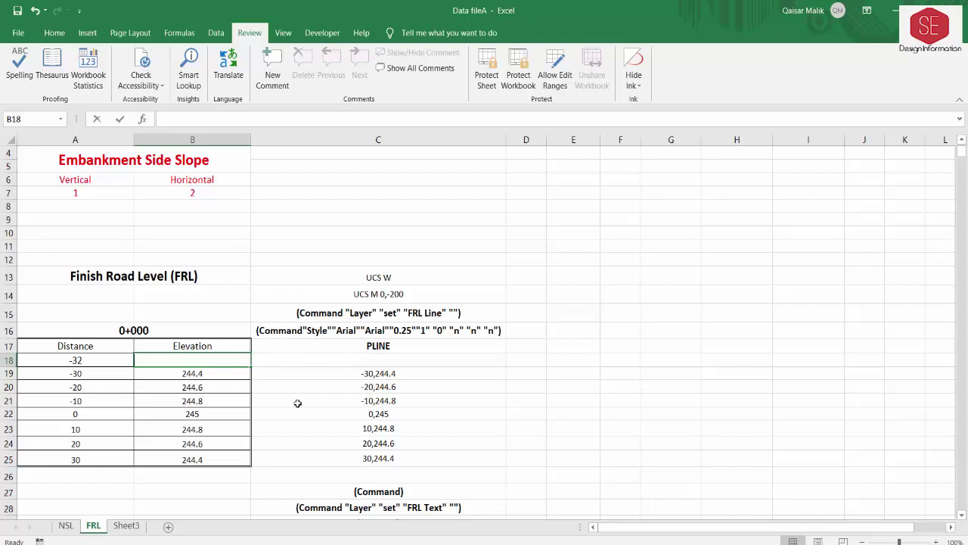
text(=)
click(194, 371)
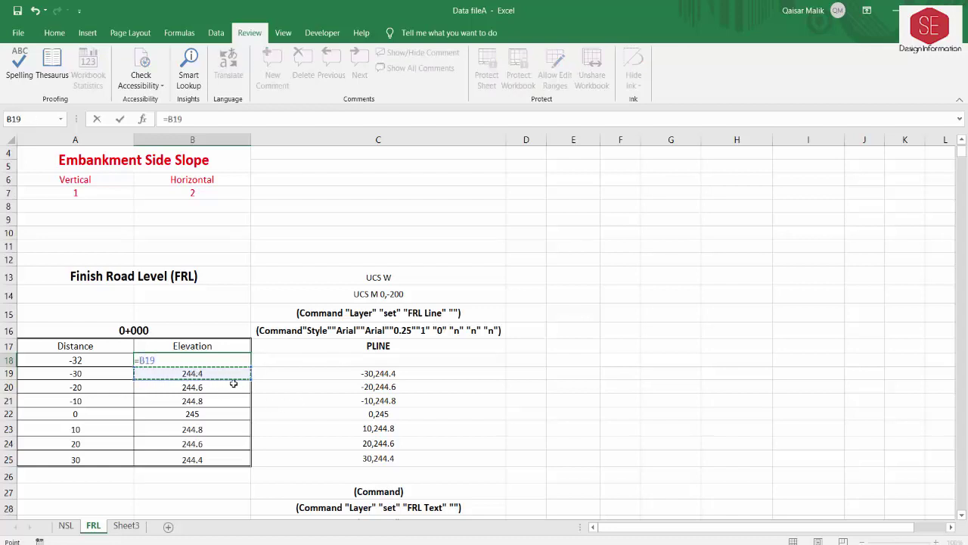
click(97, 193)
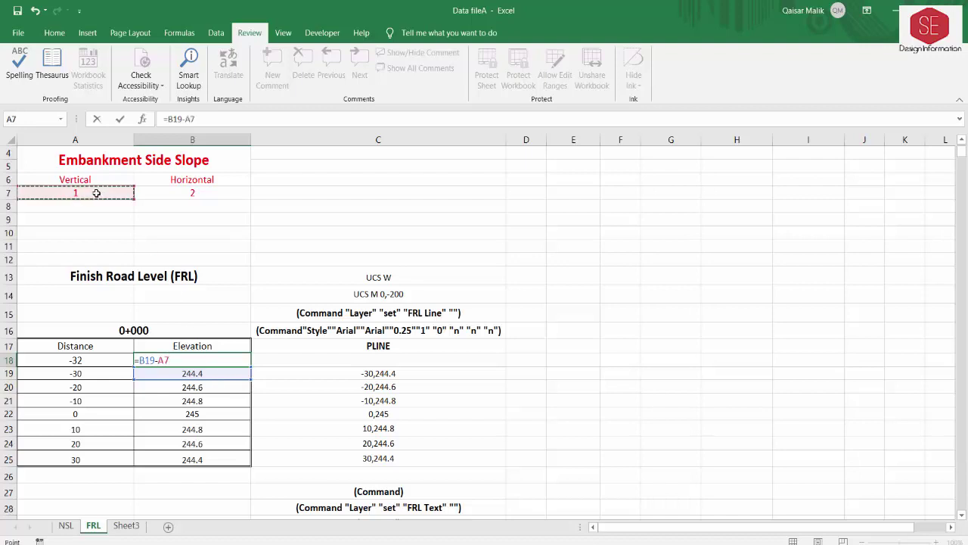
key(Return)
Step: Test the vertical slope with 0.5 and 2, then restore it to 1
click(189, 356)
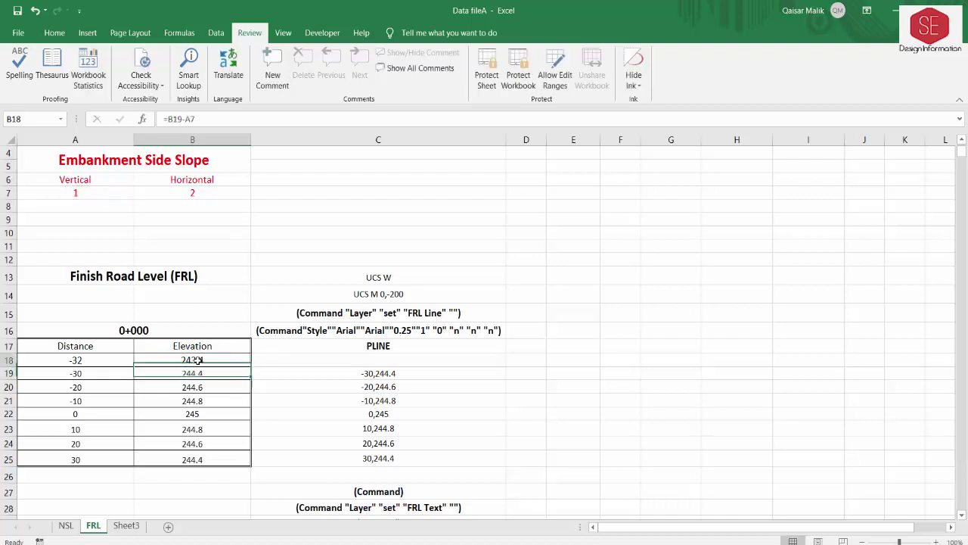
click(91, 194)
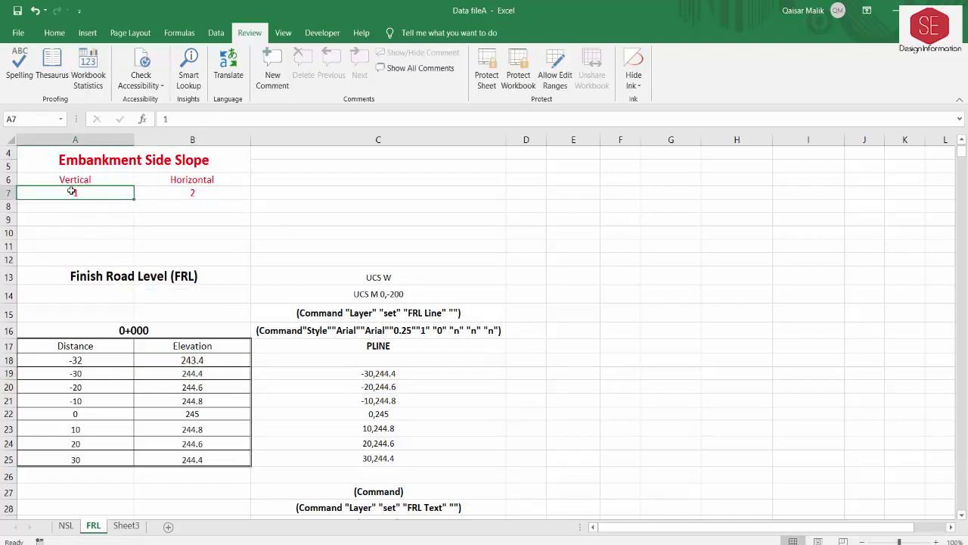
key(BackSpace)
text(0.5)
key(Return)
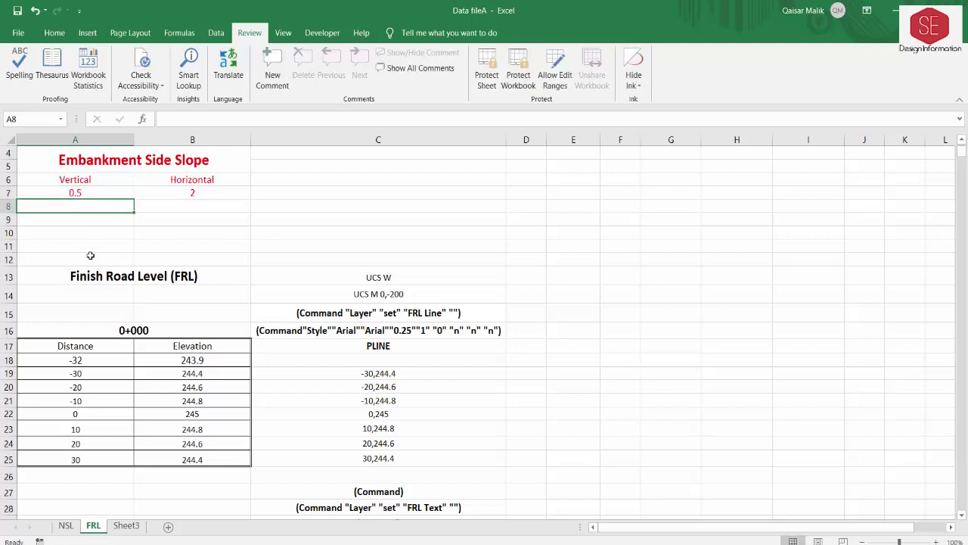
click(100, 194)
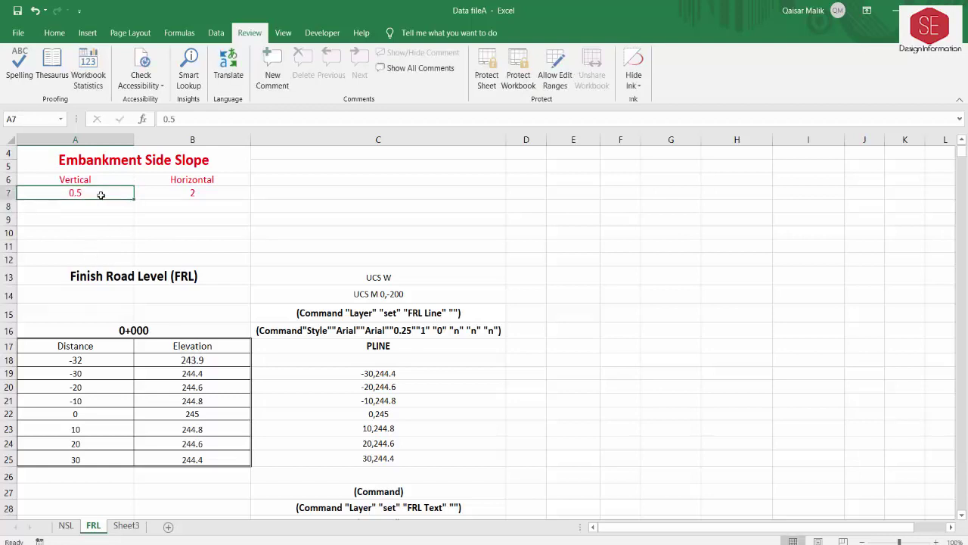
text(2)
key(Return)
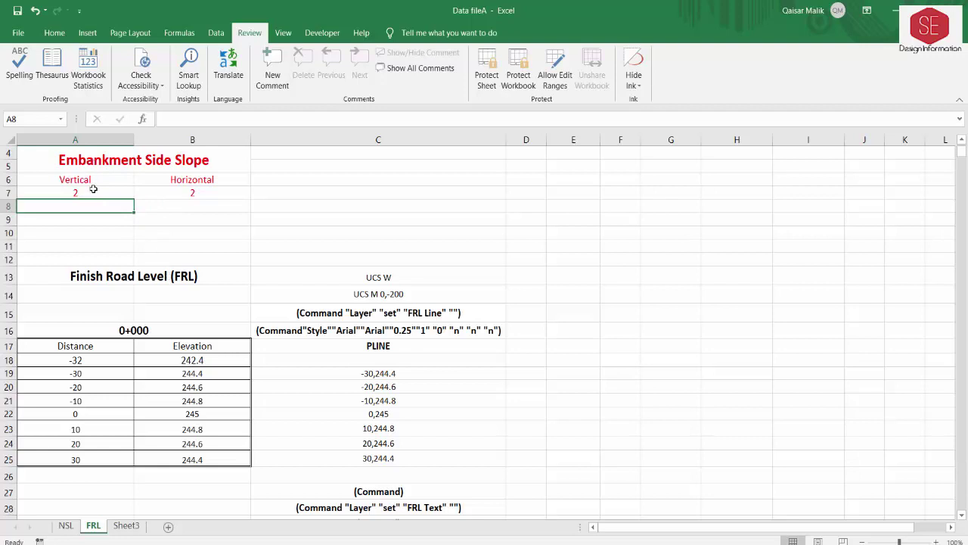
click(94, 189)
text(1)
key(Return)
click(92, 361)
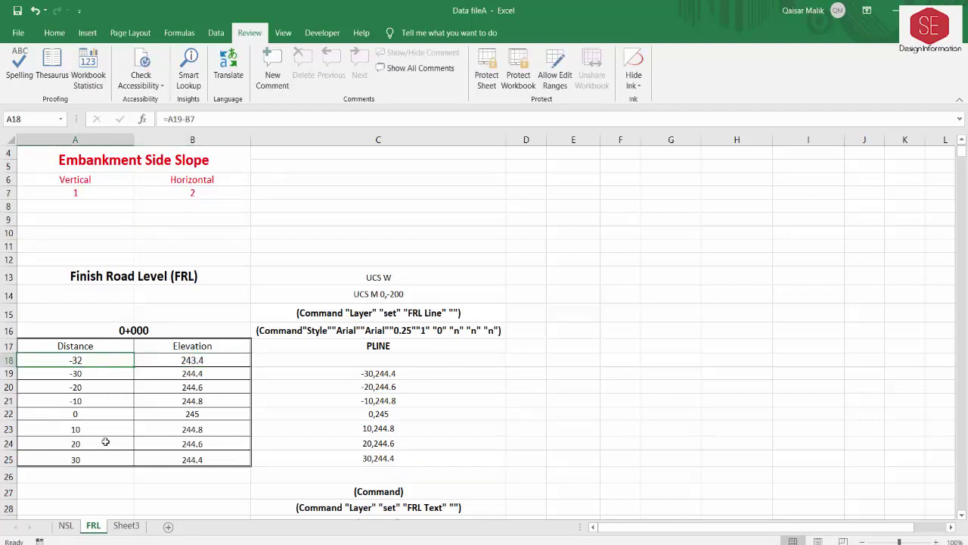
key(Down)
key(Down)
key(Down)
key(Down)
key(Down)
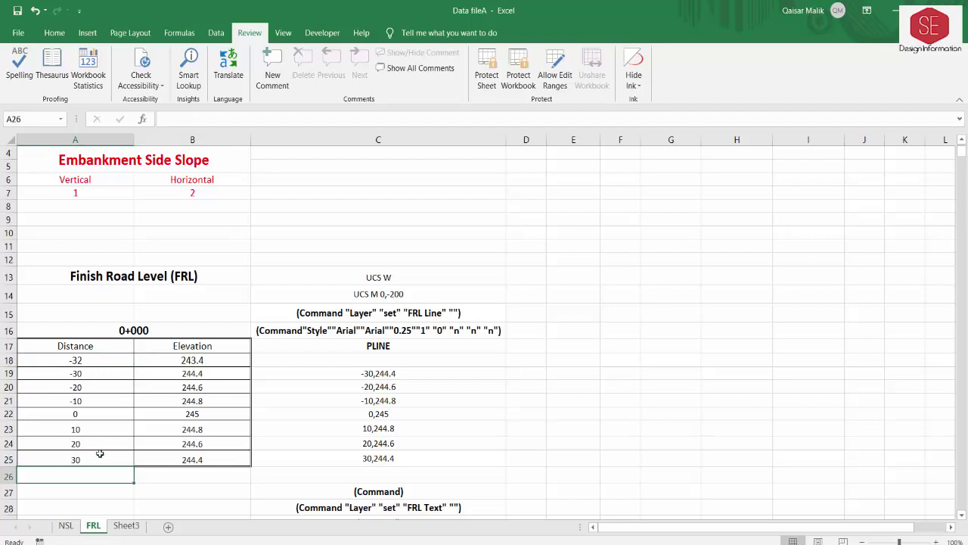
Step: Enter =A25+B7 for the right toe distance, giving 32
text(=)
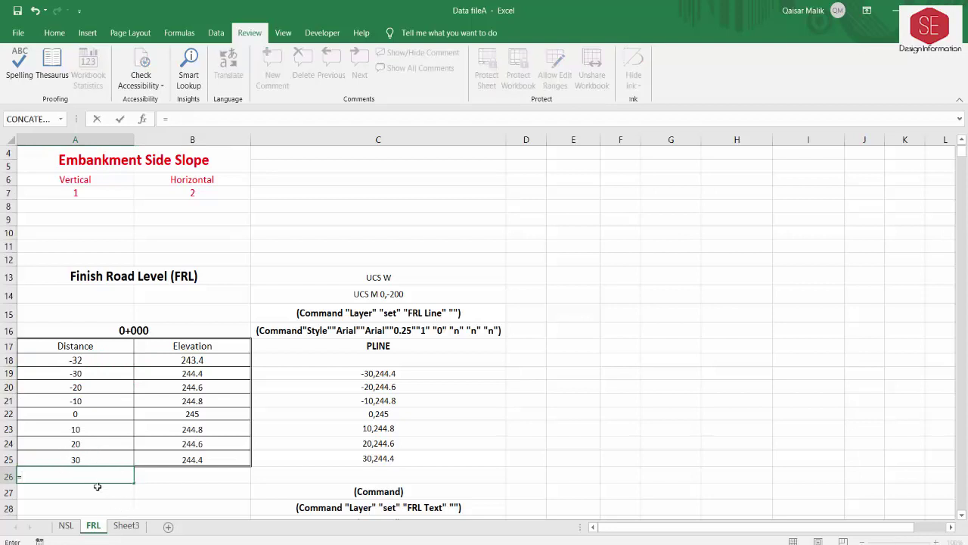
click(90, 460)
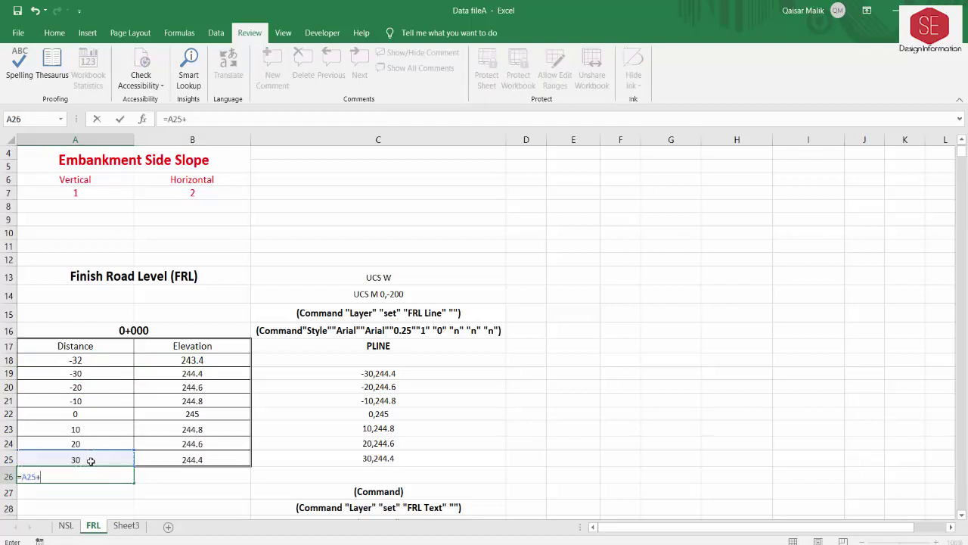
click(191, 194)
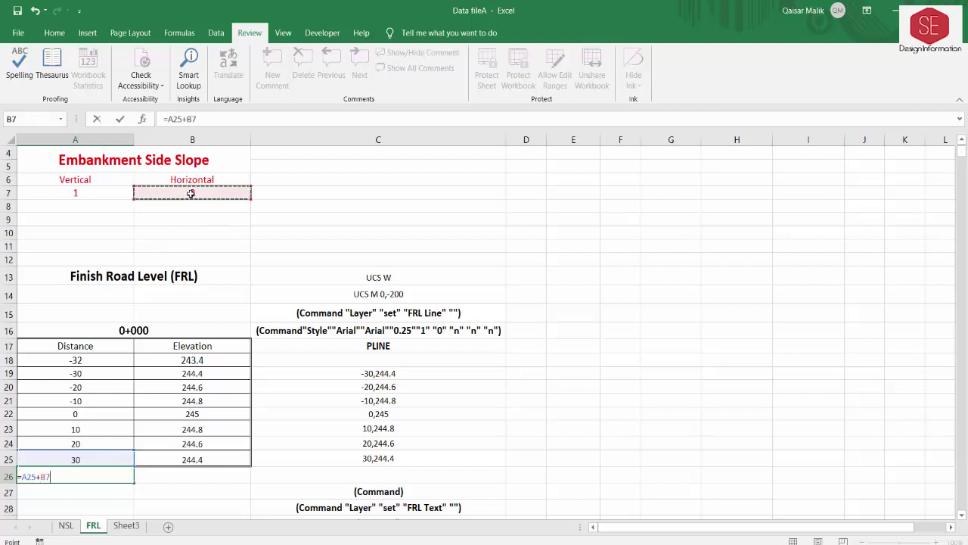
key(Return)
click(57, 364)
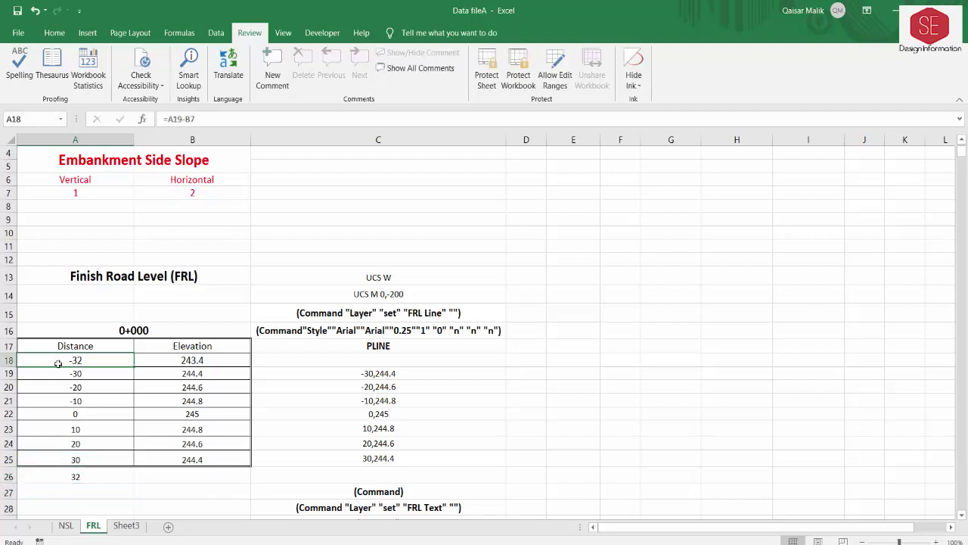
double_click(59, 361)
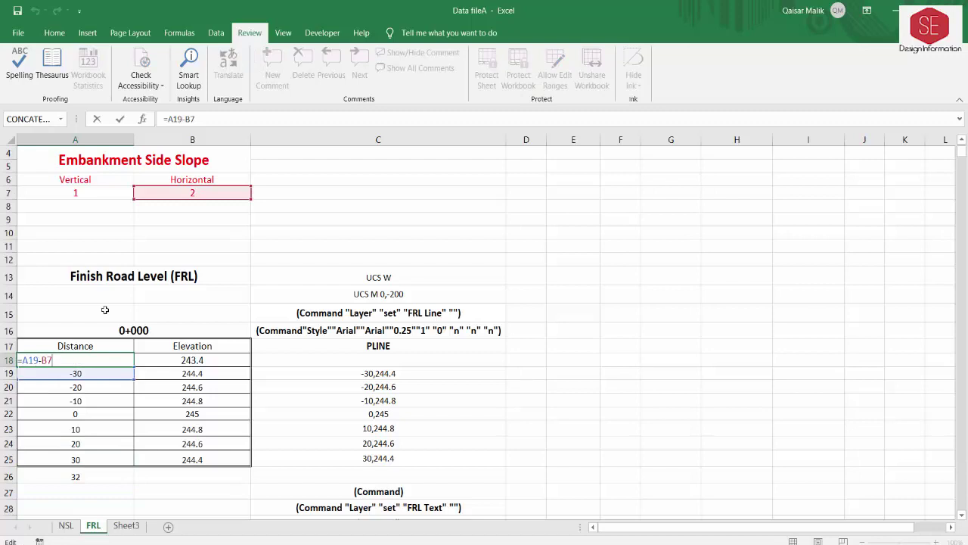
key(Return)
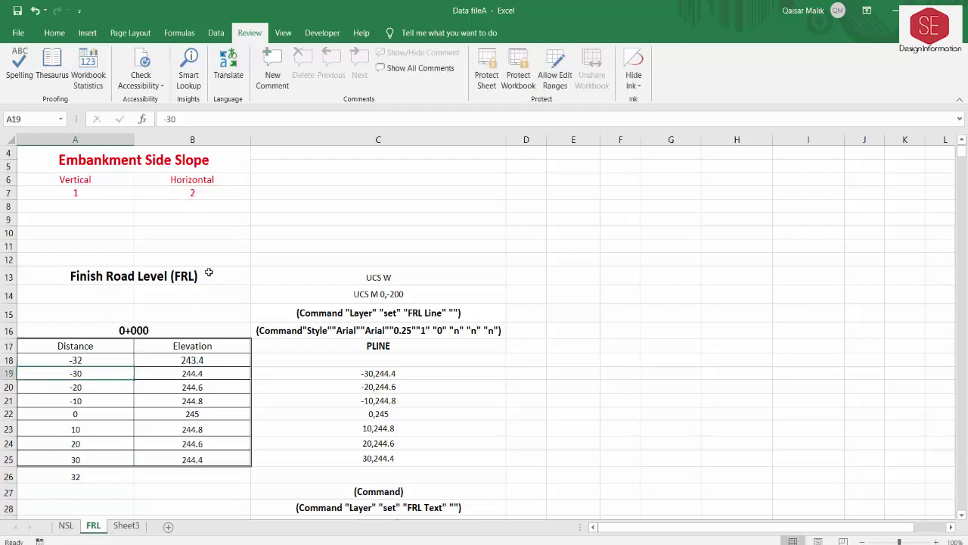
click(90, 476)
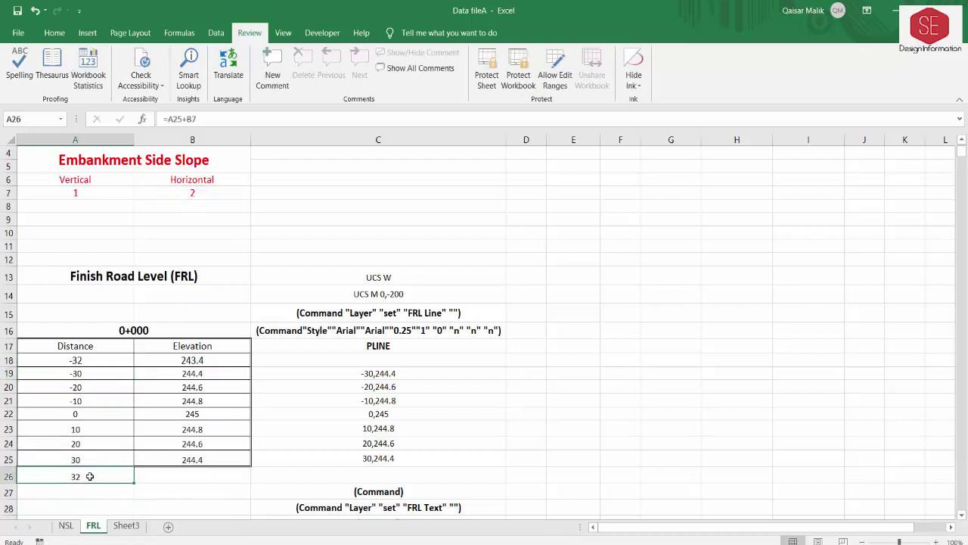
Step: Enter =B25-A7 for the right toe elevation, giving 243.4, and compare it with the left toe
click(181, 475)
text(=)
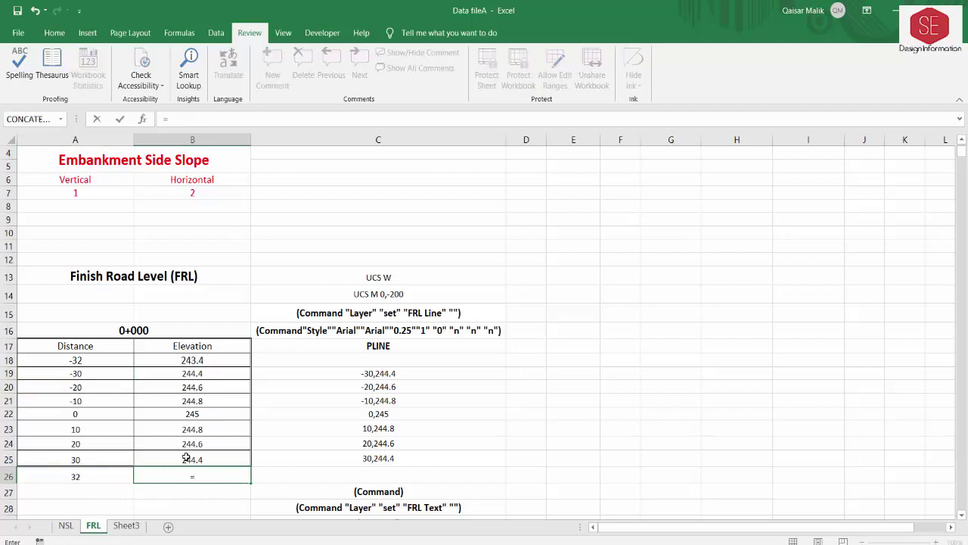
click(186, 458)
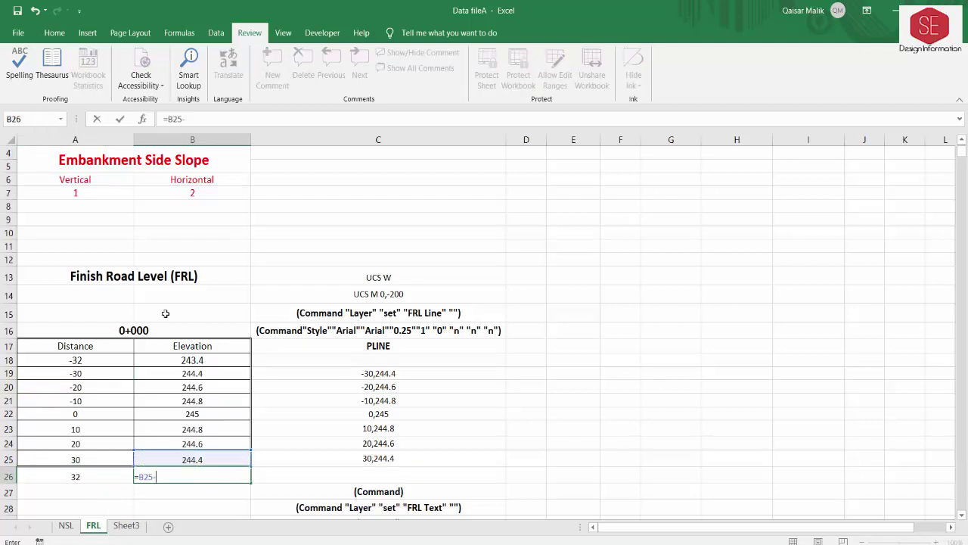
click(89, 189)
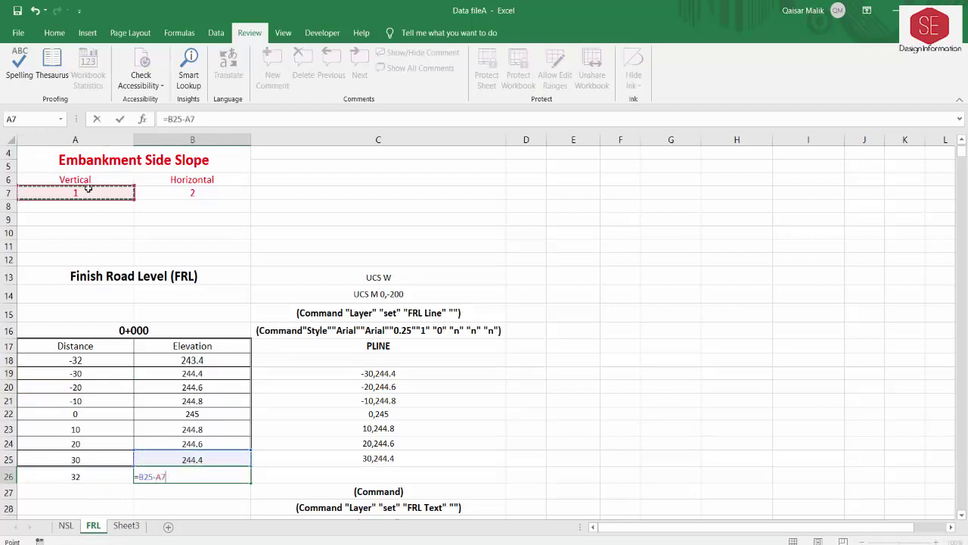
key(Return)
click(96, 479)
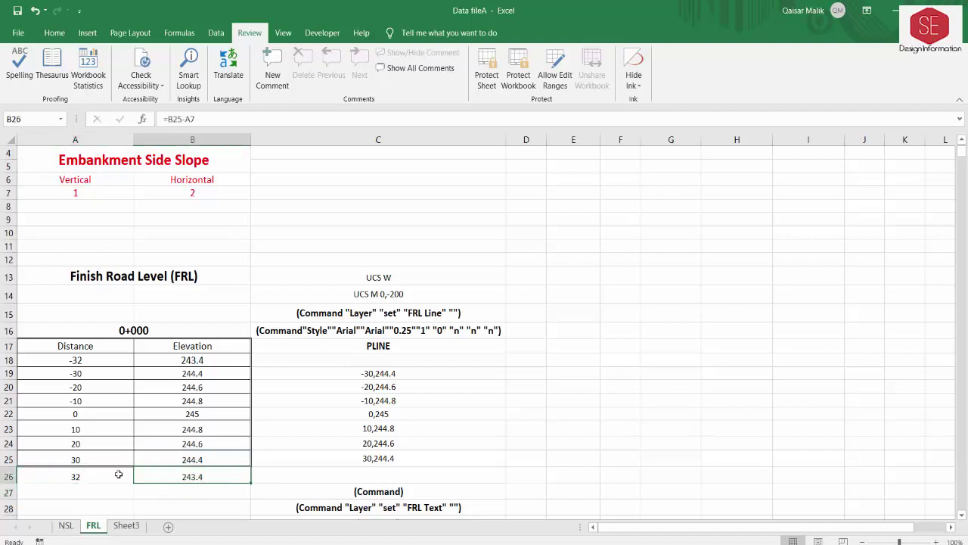
click(137, 478)
click(174, 360)
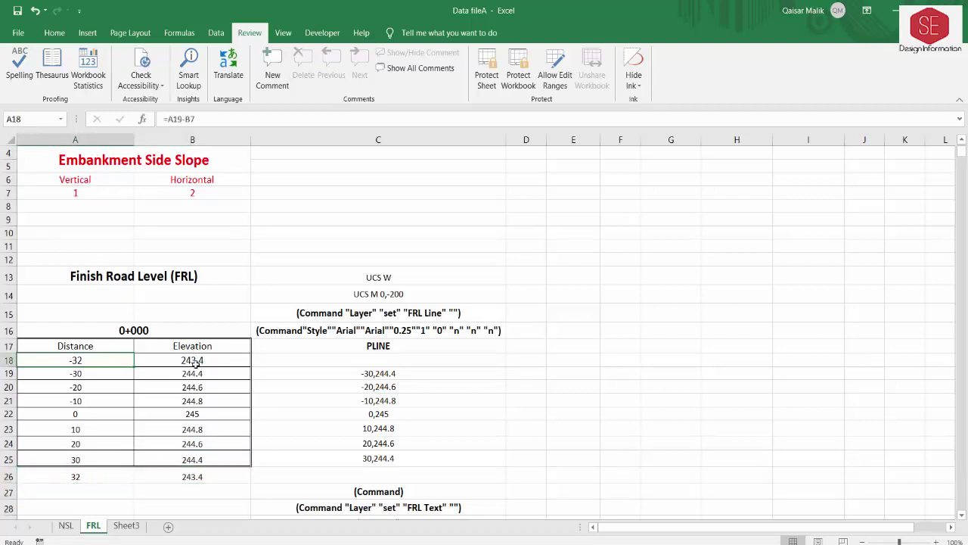
click(95, 475)
click(154, 475)
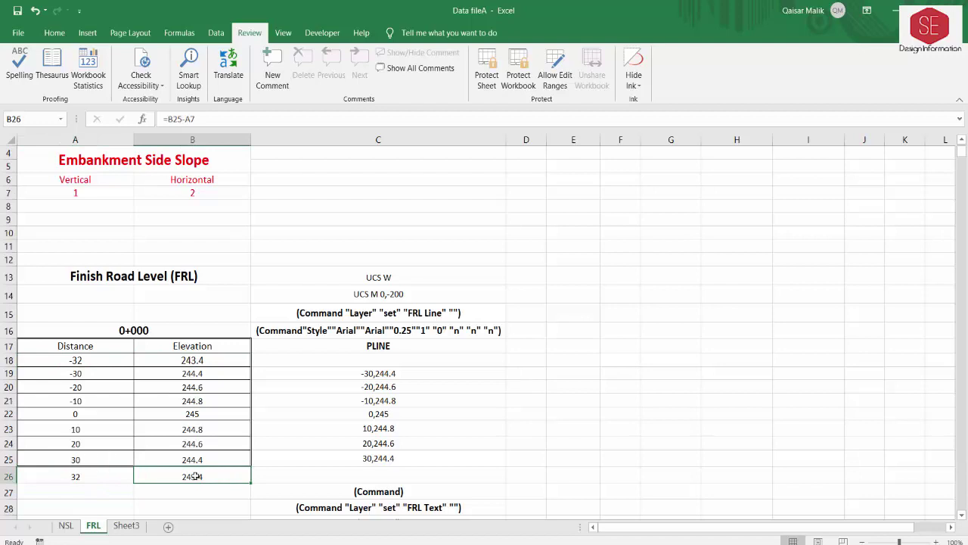
Step: Copy the -30,244.4 coordinate formula into the new toe rows 18 and 26
click(385, 373)
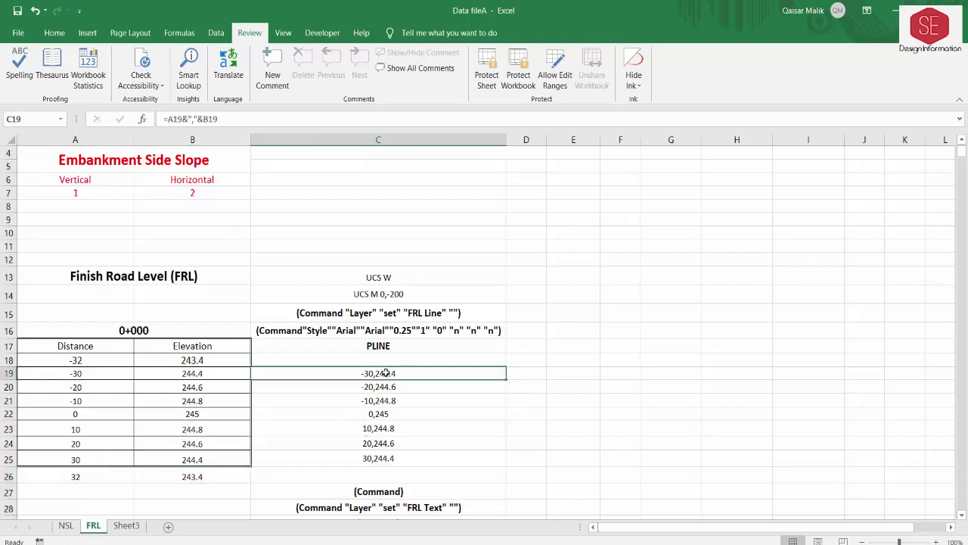
right_click(386, 373)
click(423, 94)
click(363, 359)
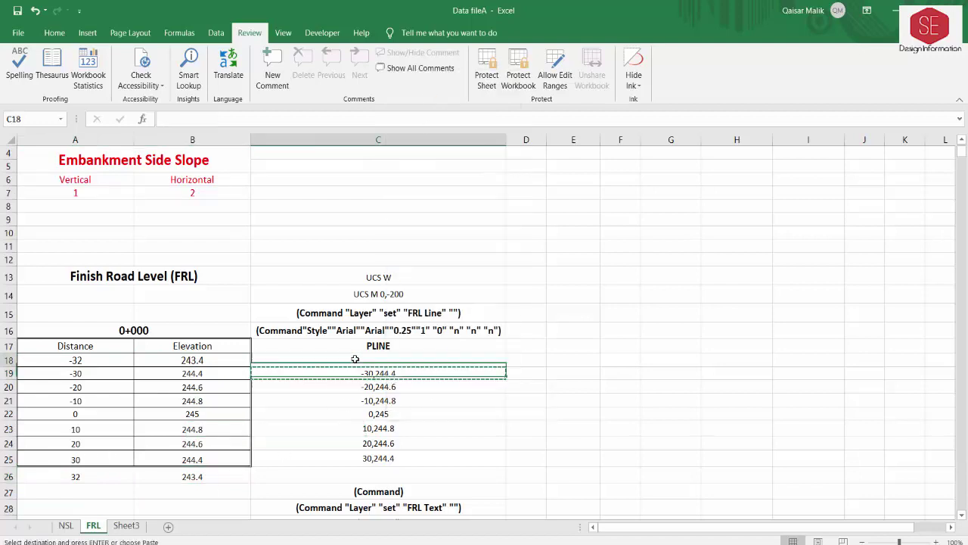
right_click(363, 358)
click(378, 69)
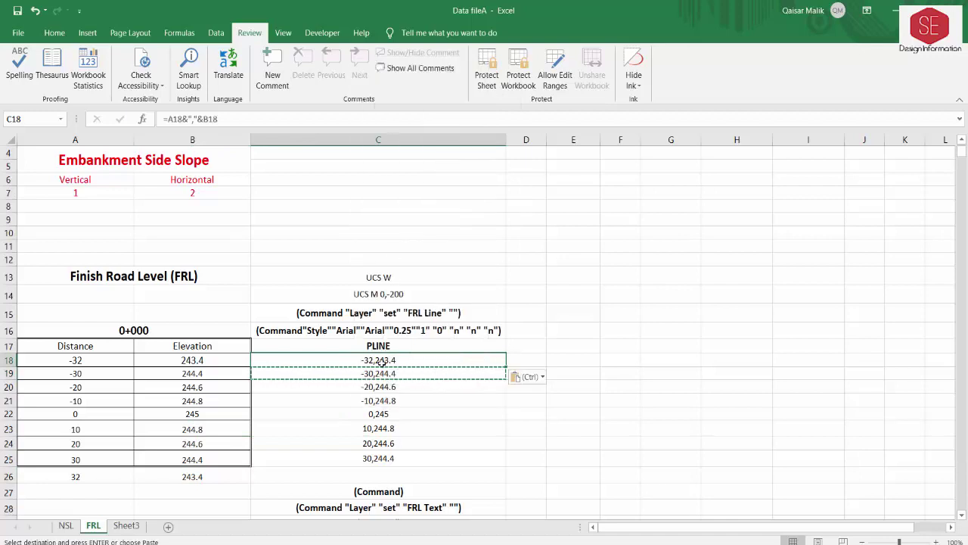
click(377, 471)
right_click(376, 471)
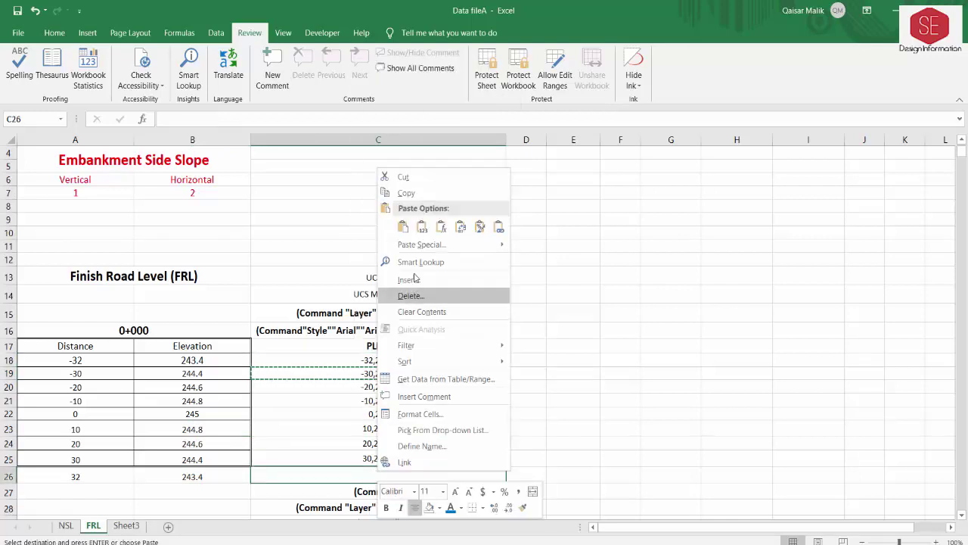
click(403, 226)
click(548, 413)
click(378, 474)
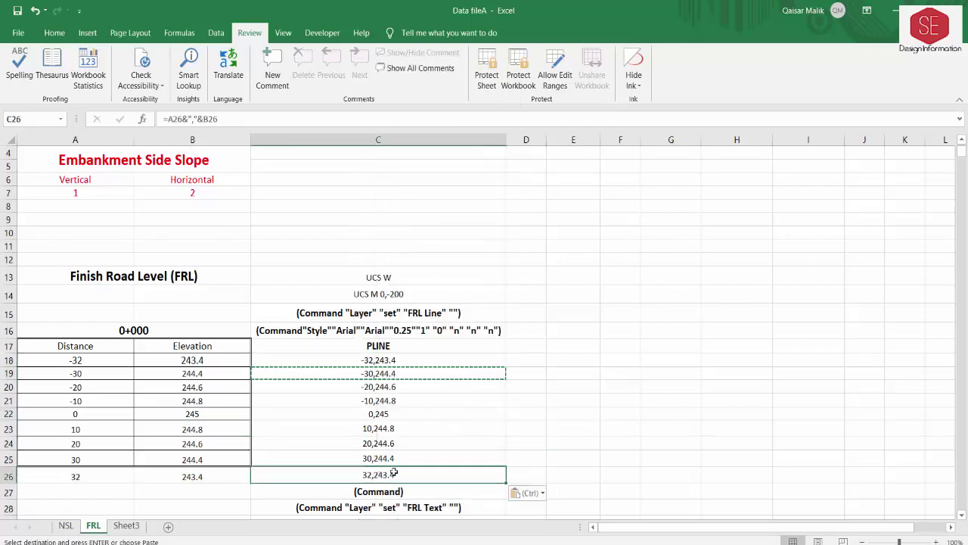
click(384, 361)
key(Escape)
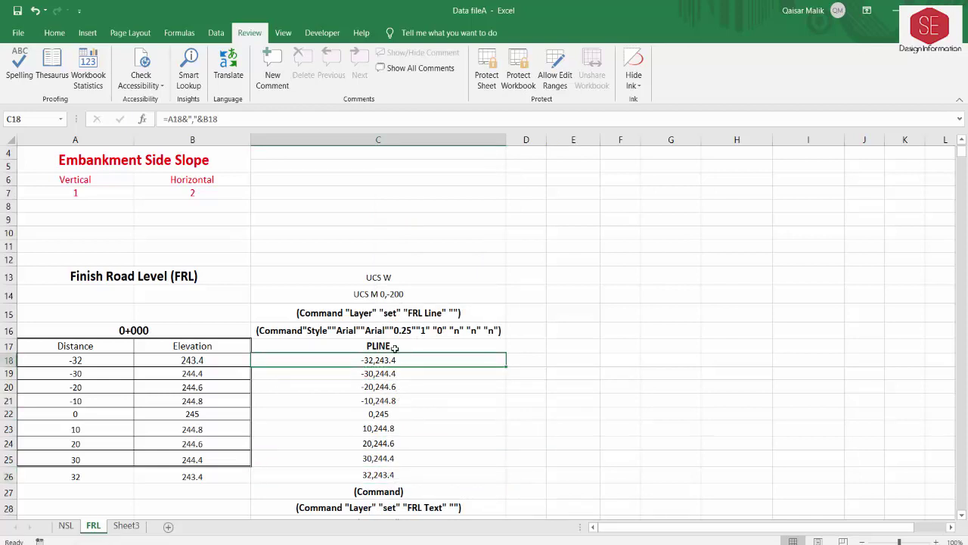
Step: Copy the PLINE command block C17:C27 and switch to AutoCAD
drag(385, 345, 395, 492)
right_click(397, 466)
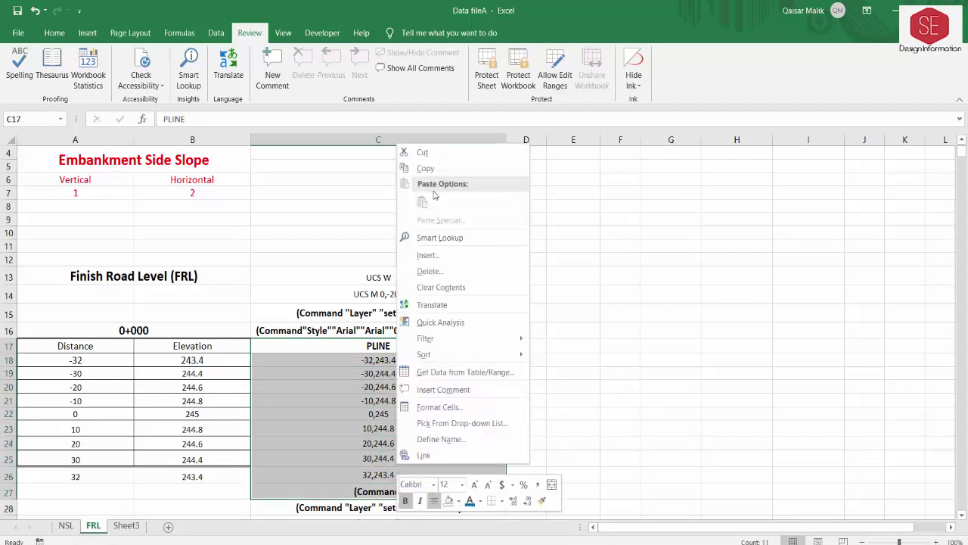
click(430, 166)
key(alt+Tab)
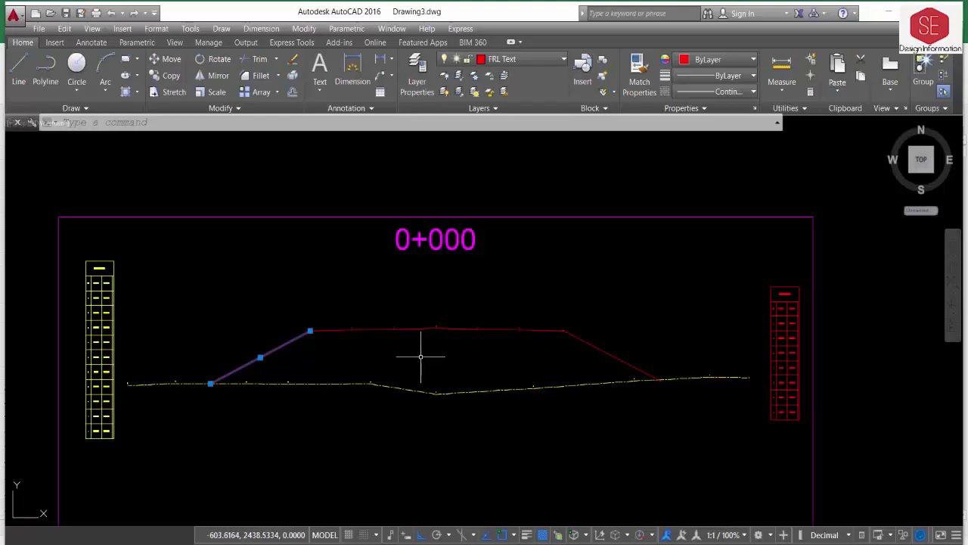
Step: Paste the copied PLINE commands into the command line of a new blank drawing
scroll(322, 354, down, 4)
scroll(420, 325, down, 6)
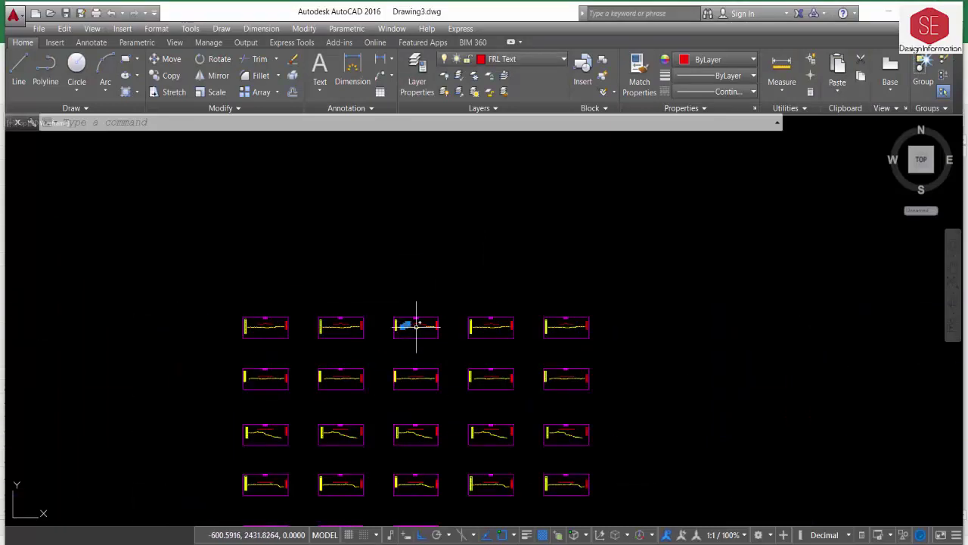
scroll(416, 325, up, 4)
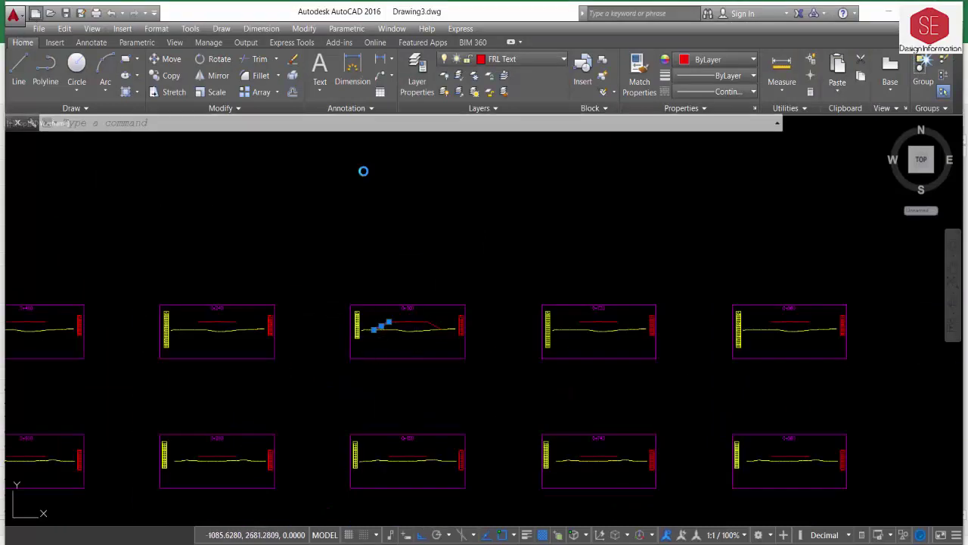
click(658, 406)
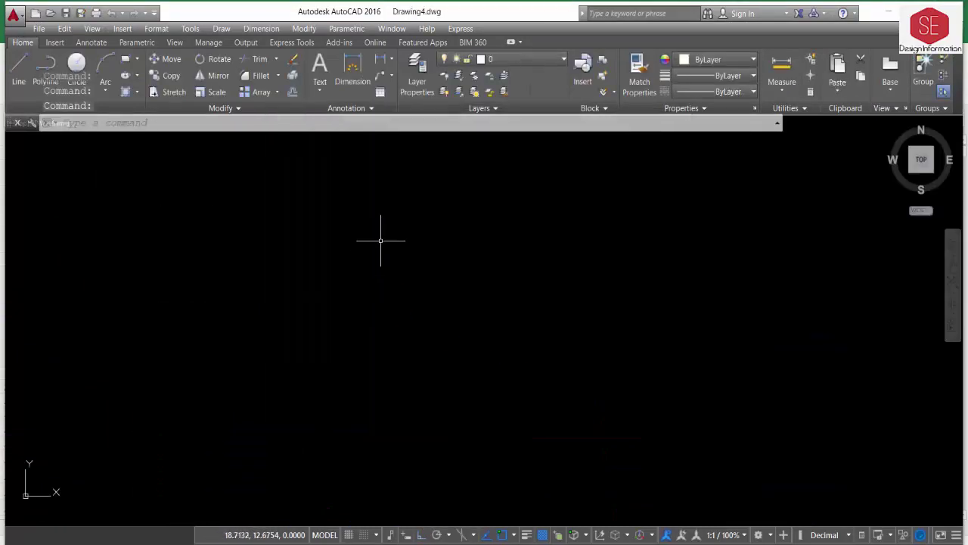
right_click(149, 124)
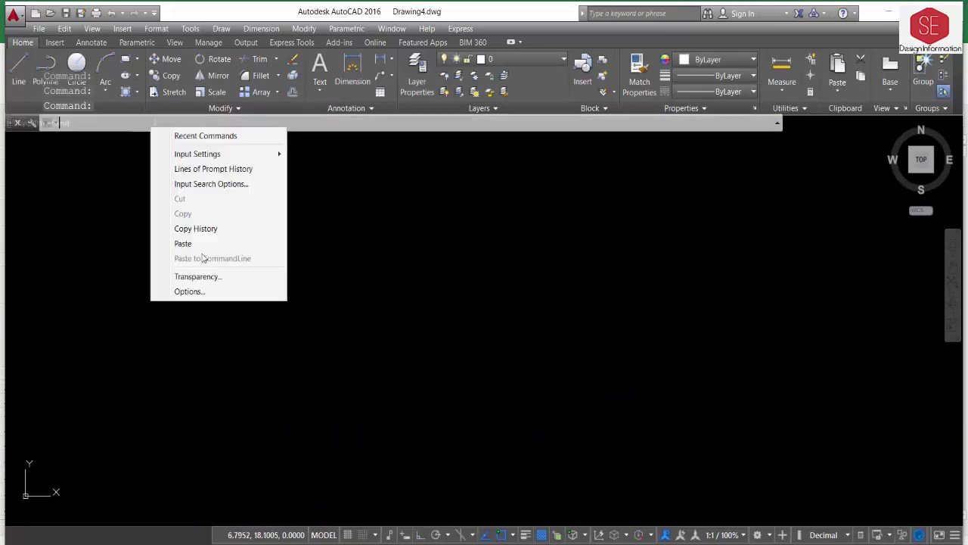
click(174, 188)
Step: Zoom to extents to frame the finish road level polyline
text(z)
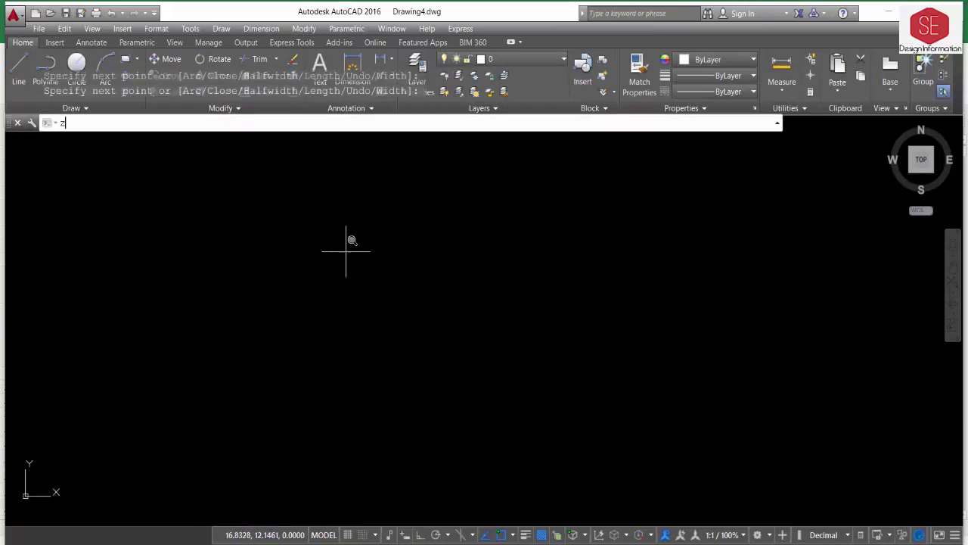
key(Return)
text(e)
key(Return)
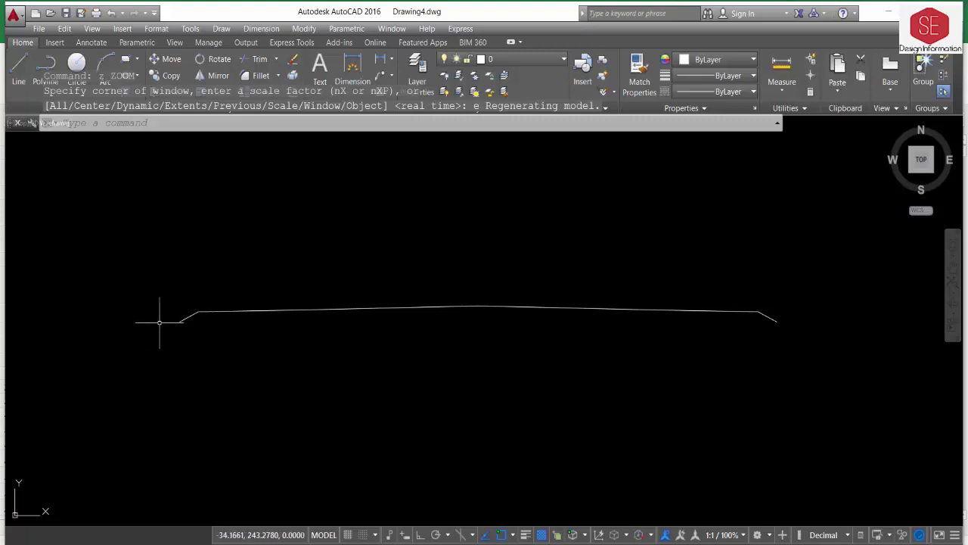
scroll(160, 322, up, 3)
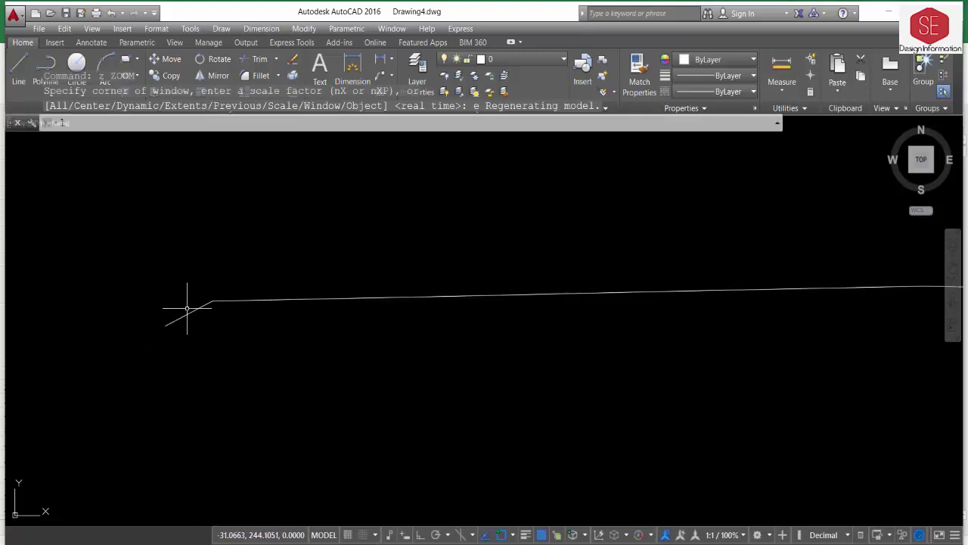
text(l)
key(Return)
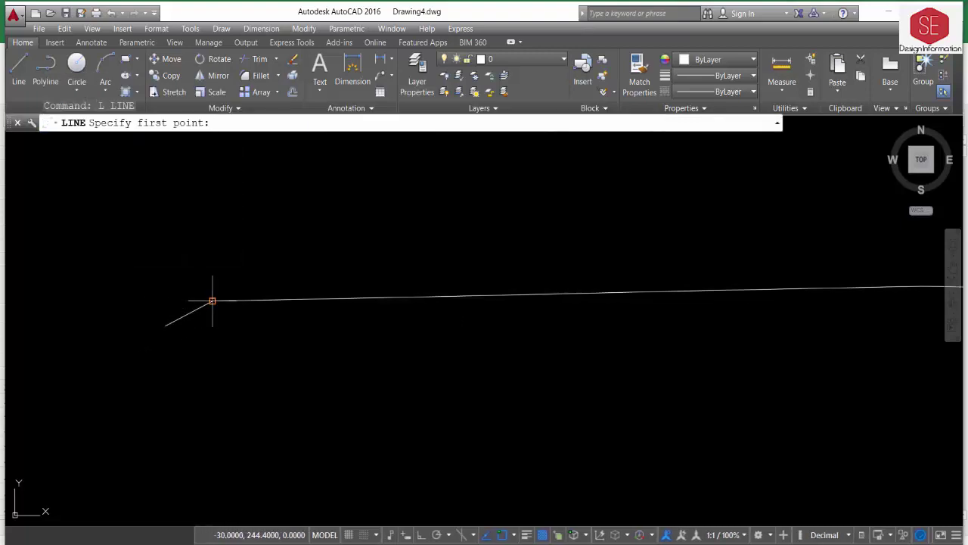
Step: With Ortho on, draw a 2-unit horizontal and 1-unit vertical line from the polyline's left end
click(211, 301)
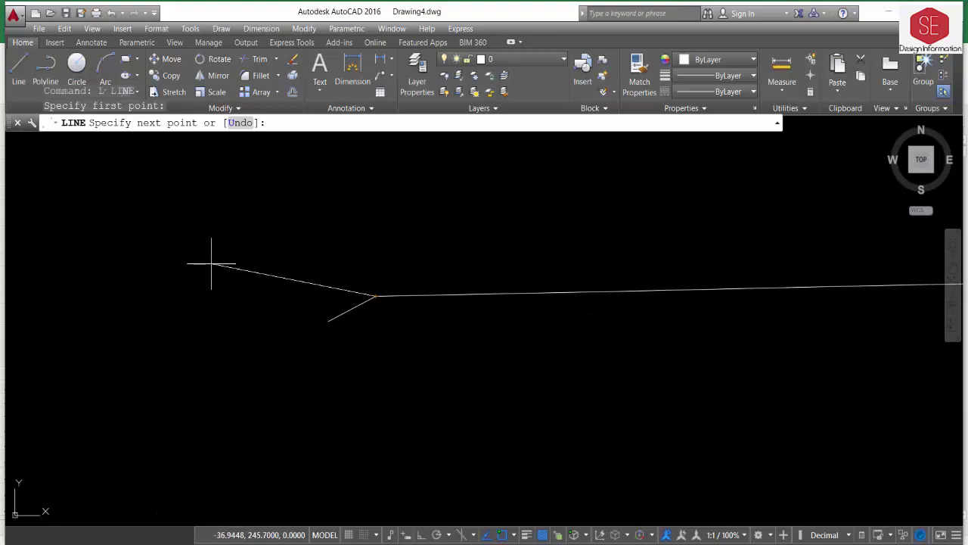
key(F8)
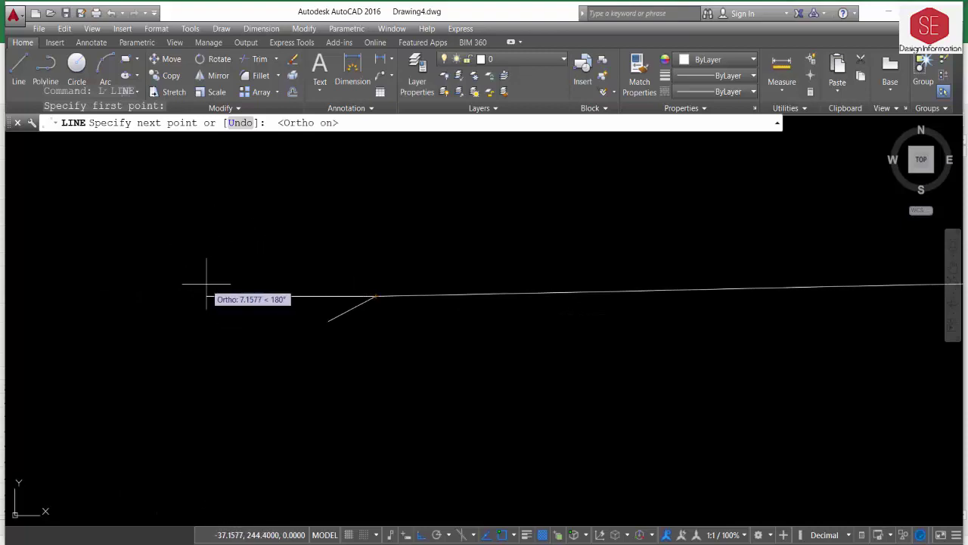
text(2)
key(Return)
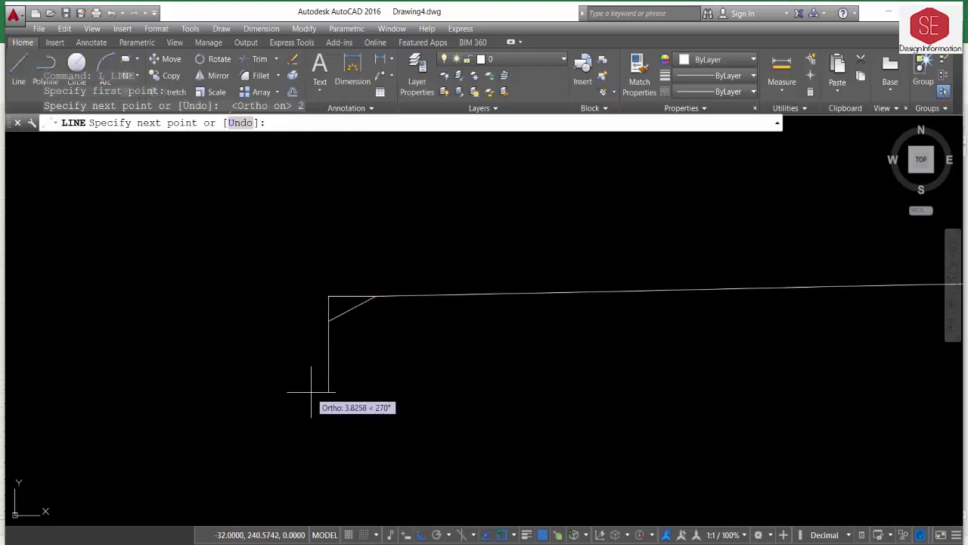
text(1)
key(Return)
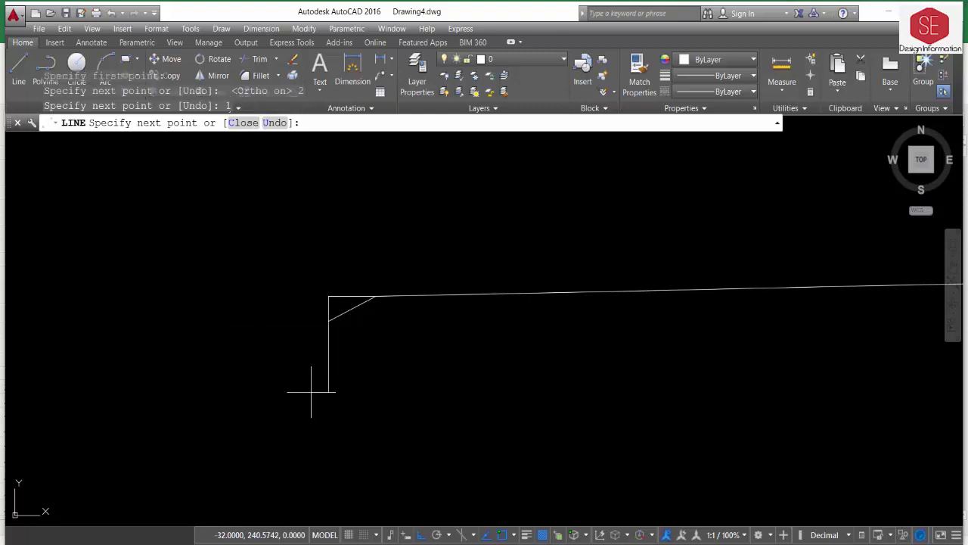
key(Return)
scroll(319, 310, up, 4)
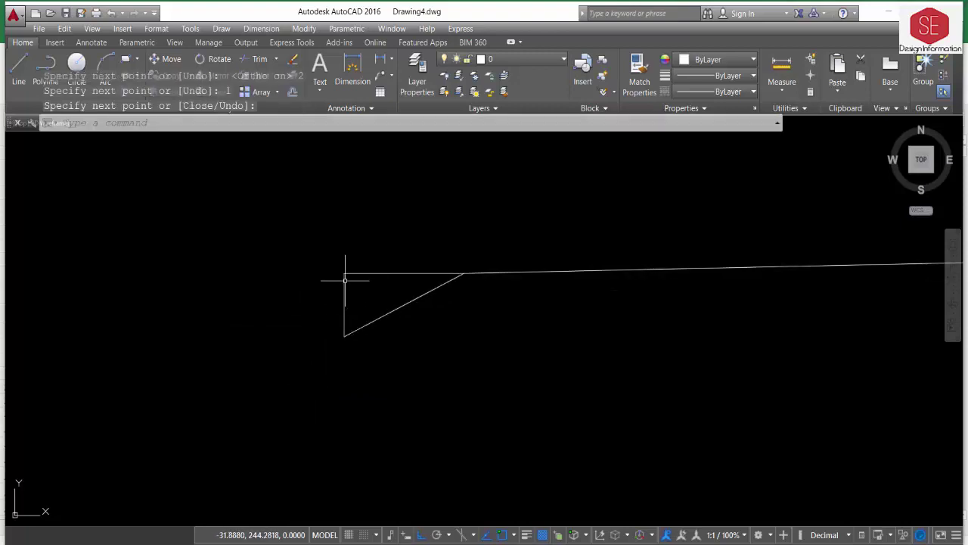
scroll(578, 280, down, 6)
scroll(677, 276, up, 4)
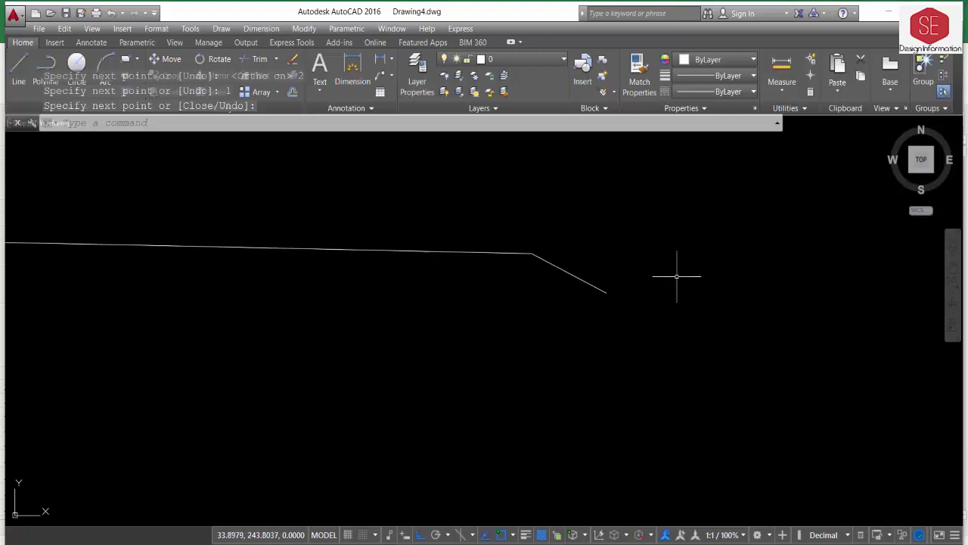
Step: Draw a 2-unit horizontal and 1-unit vertical line from the polyline's right-end vertex
text(l)
key(Return)
click(532, 253)
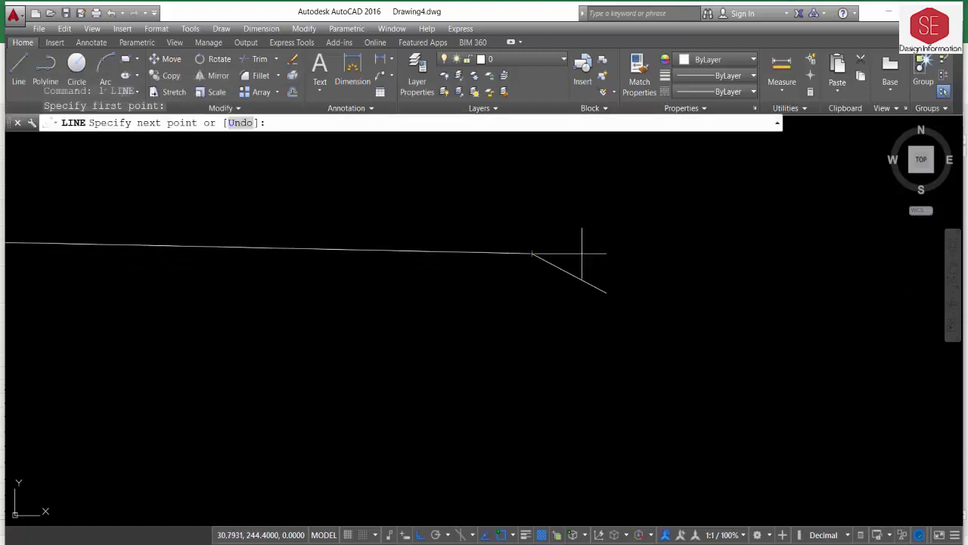
text(2)
key(Return)
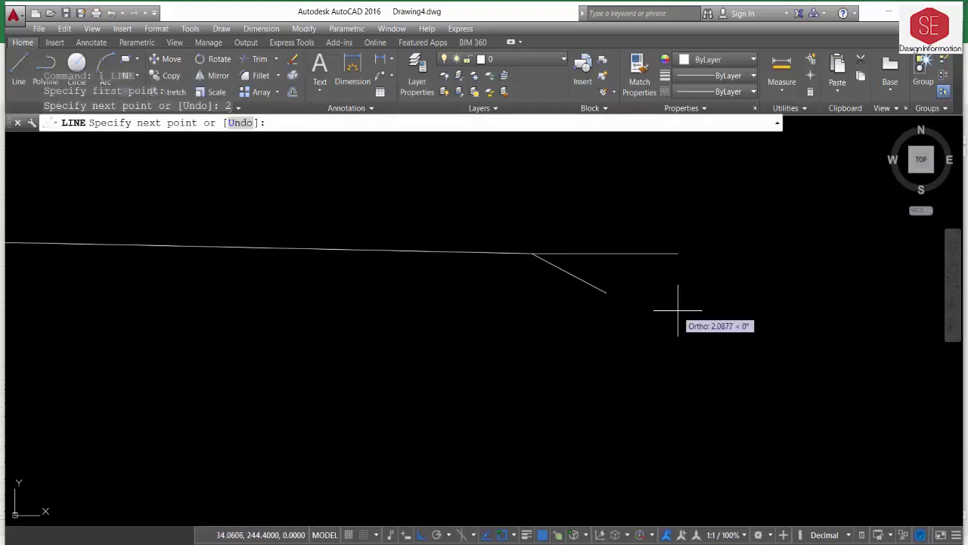
text(1)
key(Return)
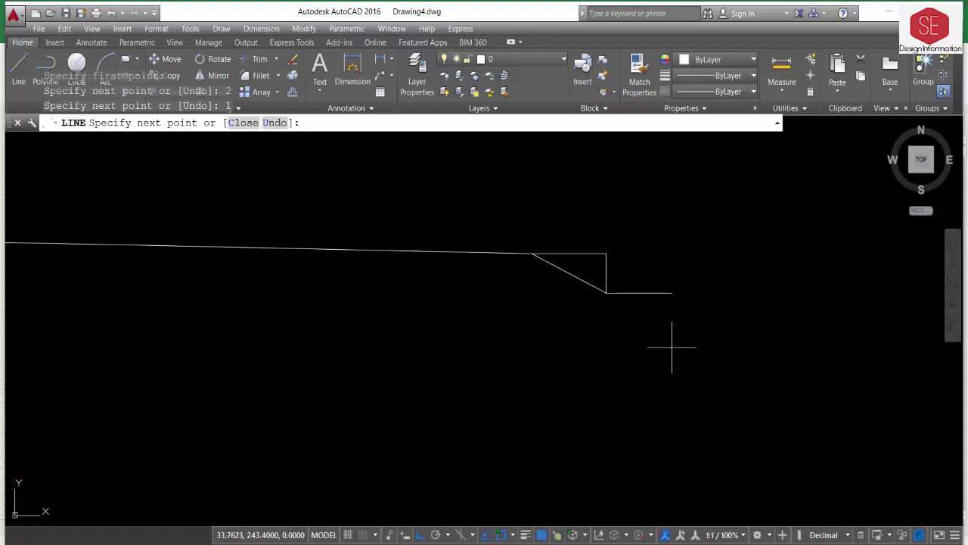
key(Escape)
Step: Inspect both ends of the road polyline, then switch back to Excel
scroll(577, 287, down, 2)
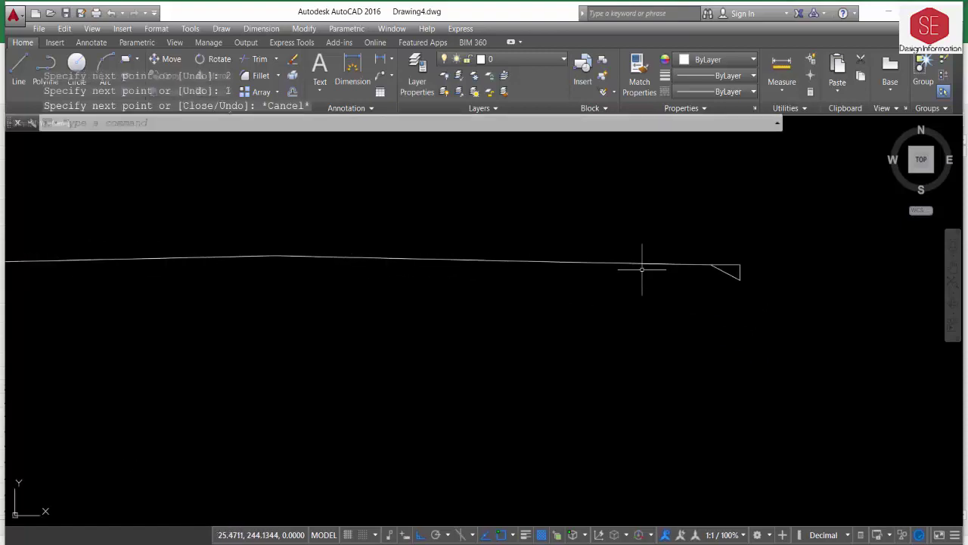
drag(431, 290, 666, 286)
click(60, 267)
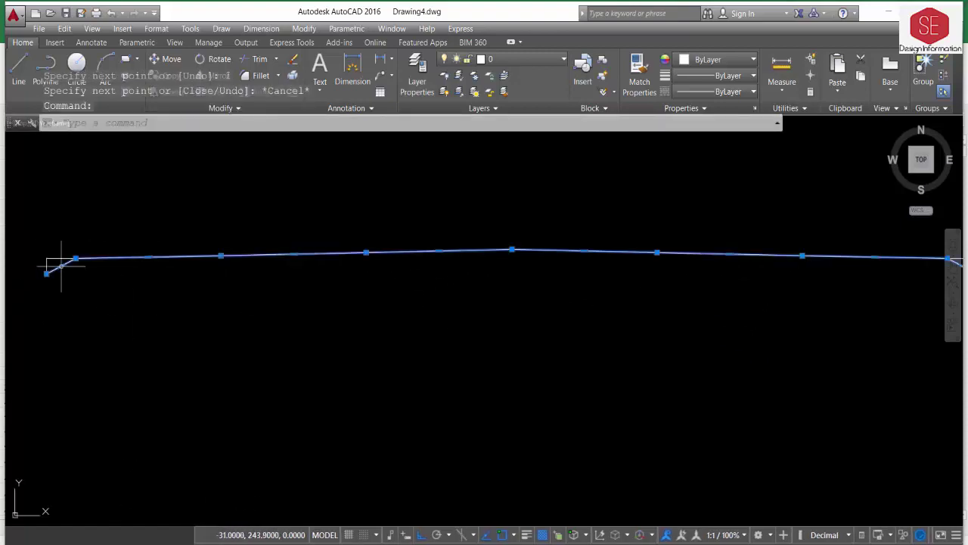
drag(512, 295, 227, 291)
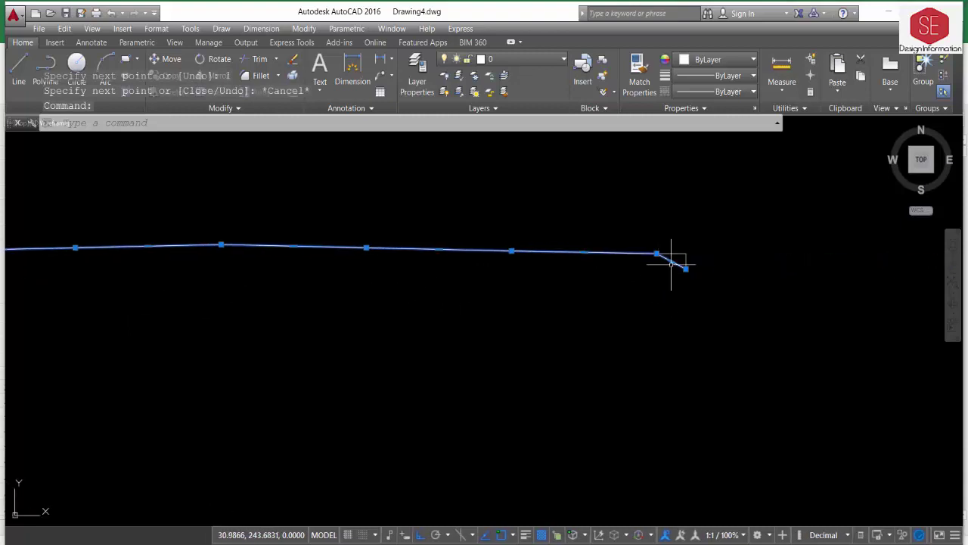
key(Escape)
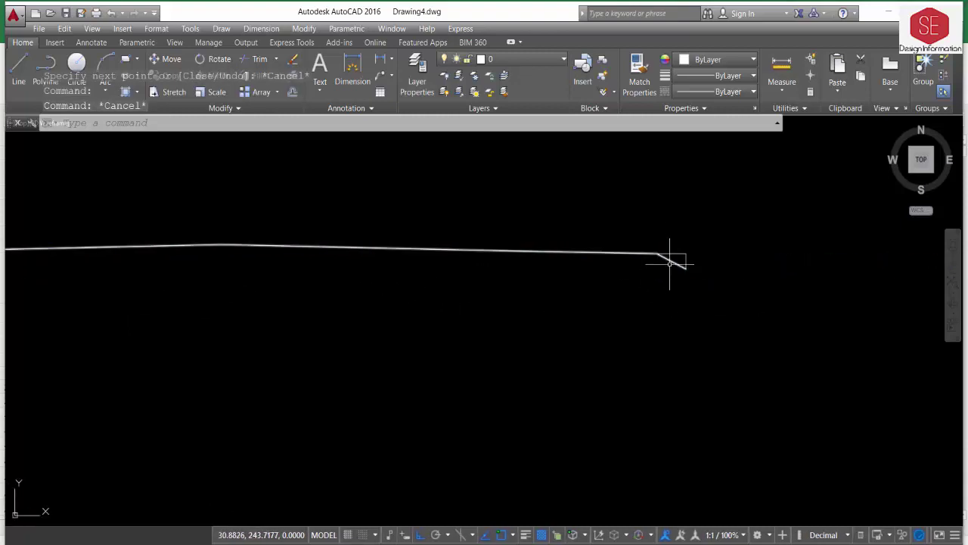
key(alt+Tab)
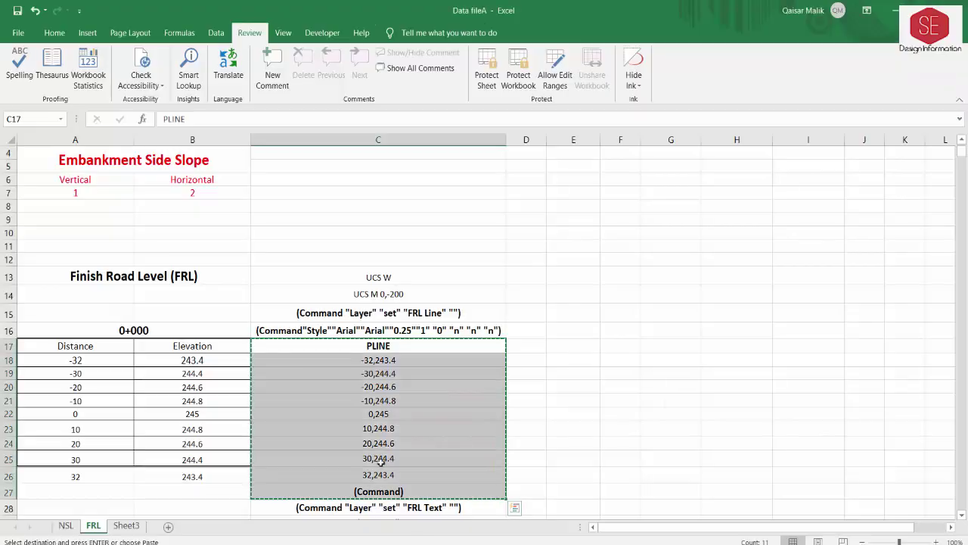
Step: Review the distance and elevation formulas in A18, B18, A26 and B26
click(575, 361)
scroll(378, 295, down, 1)
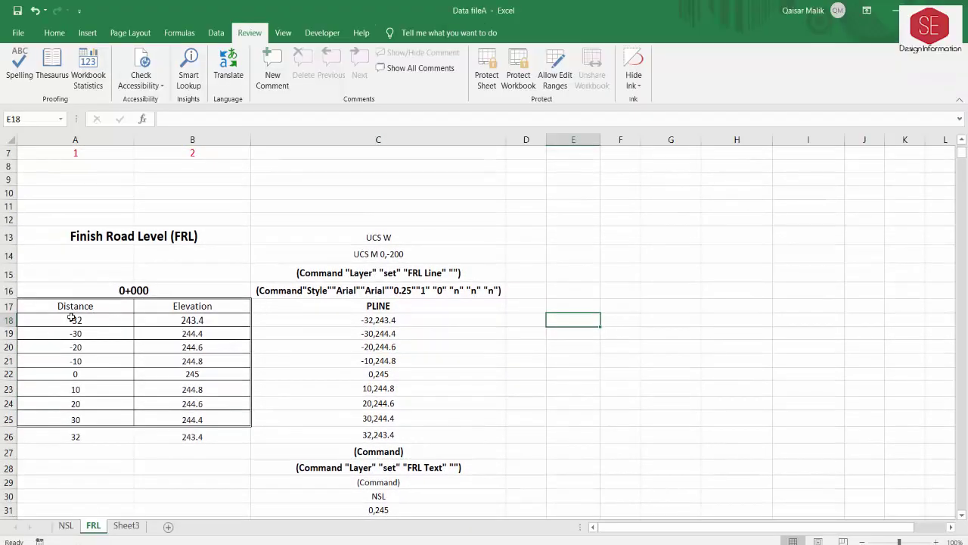
click(80, 320)
click(146, 323)
click(88, 429)
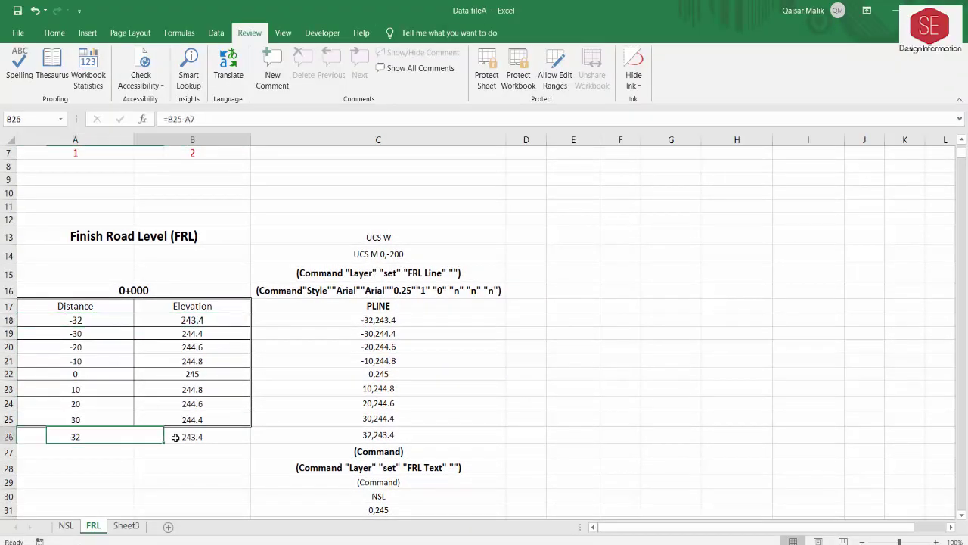
click(180, 433)
scroll(160, 335, up, 2)
Step: Set the horizontal side slope in B7 to 1 and copy the PLINE script C17:C27
click(192, 233)
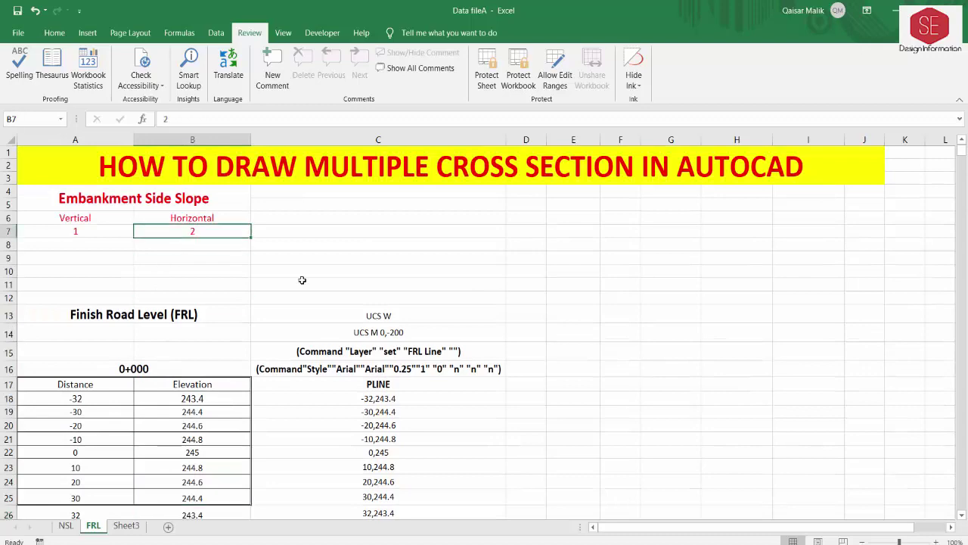
text(1)
key(Return)
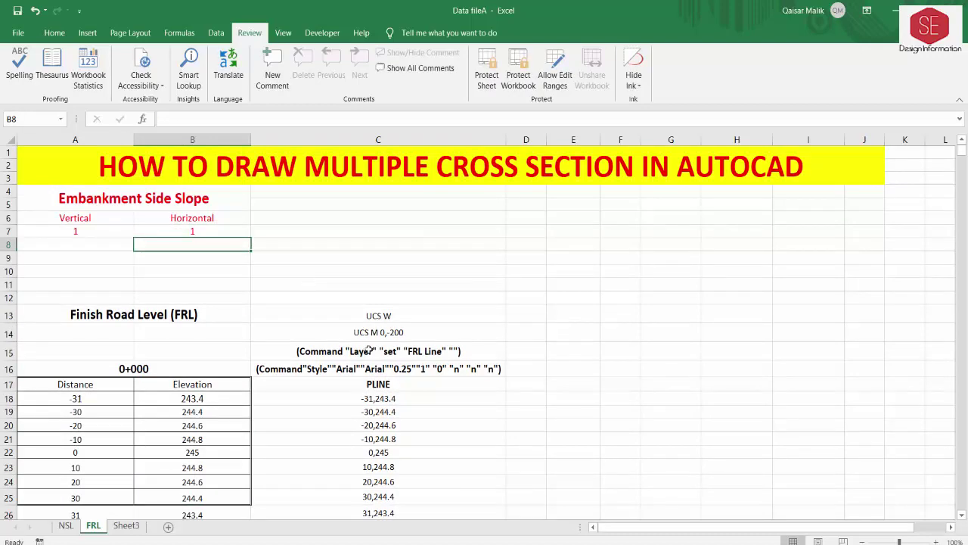
drag(383, 379, 383, 493)
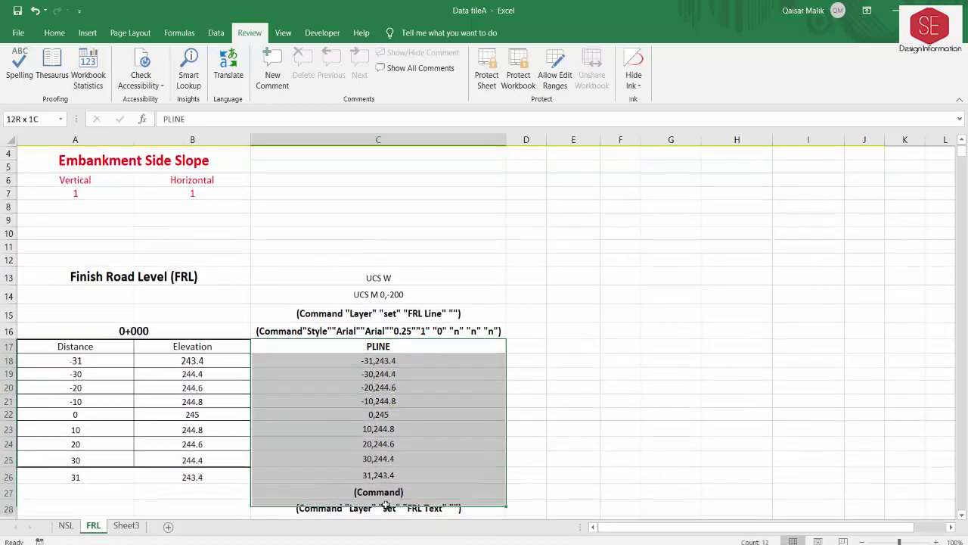
right_click(383, 493)
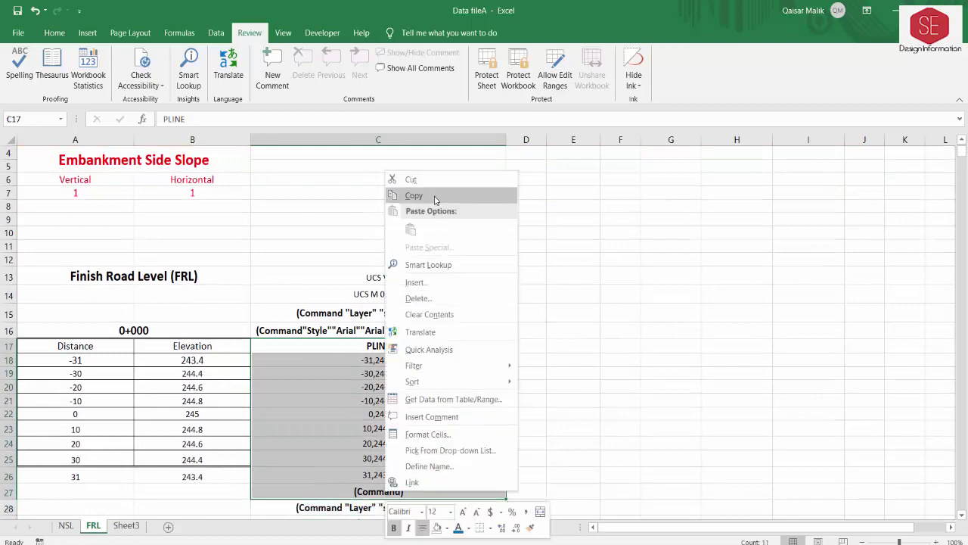
click(436, 197)
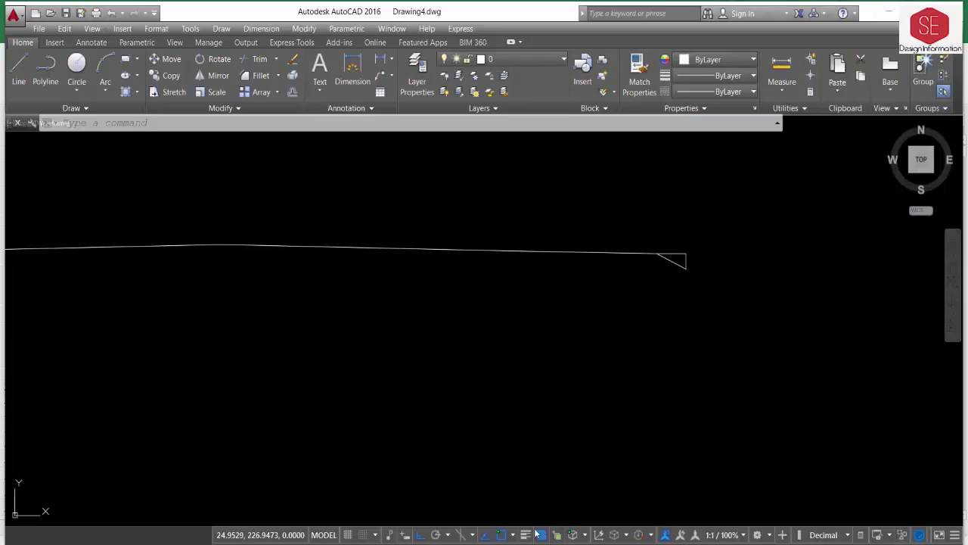
Step: In AutoCAD, make Red the current colour and paste the script into the command line
scroll(601, 309, down, 1)
scroll(582, 302, down, 2)
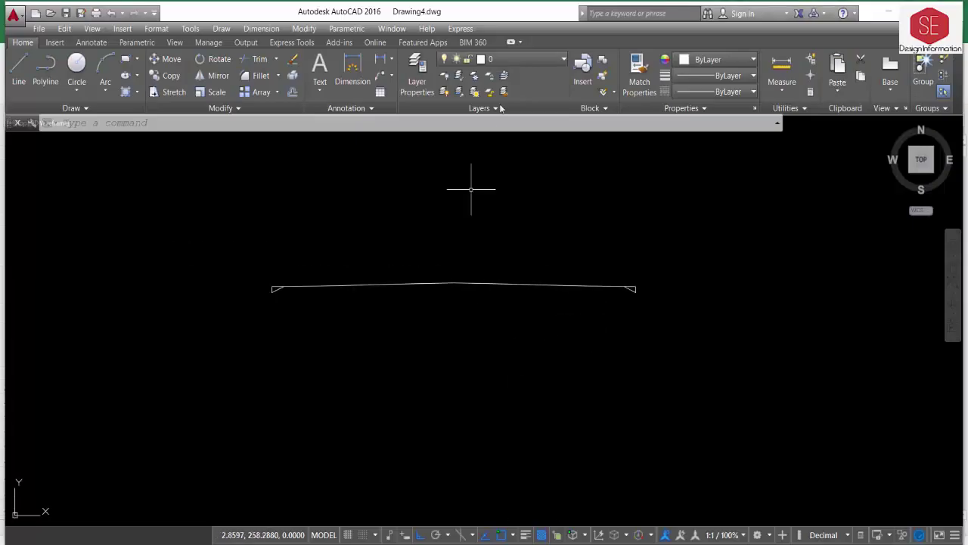
click(726, 59)
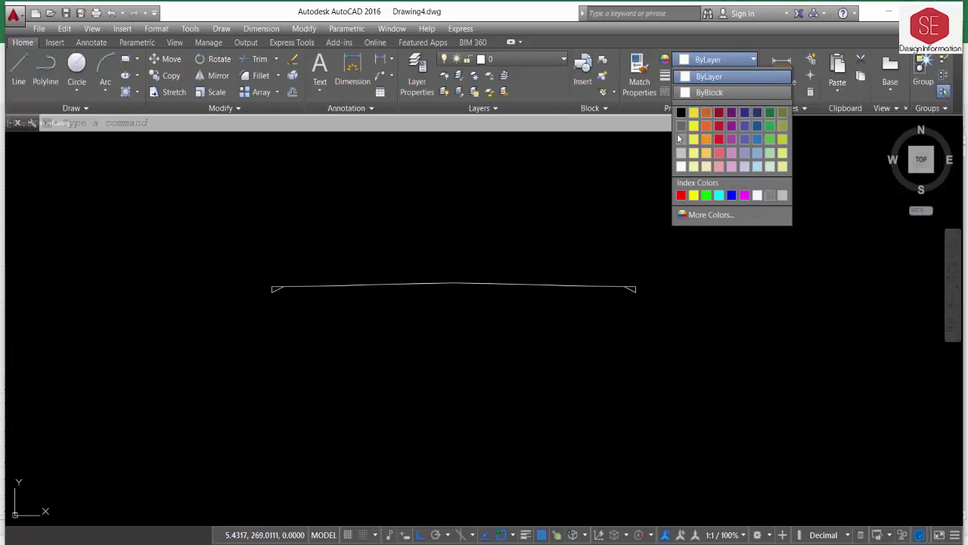
click(682, 195)
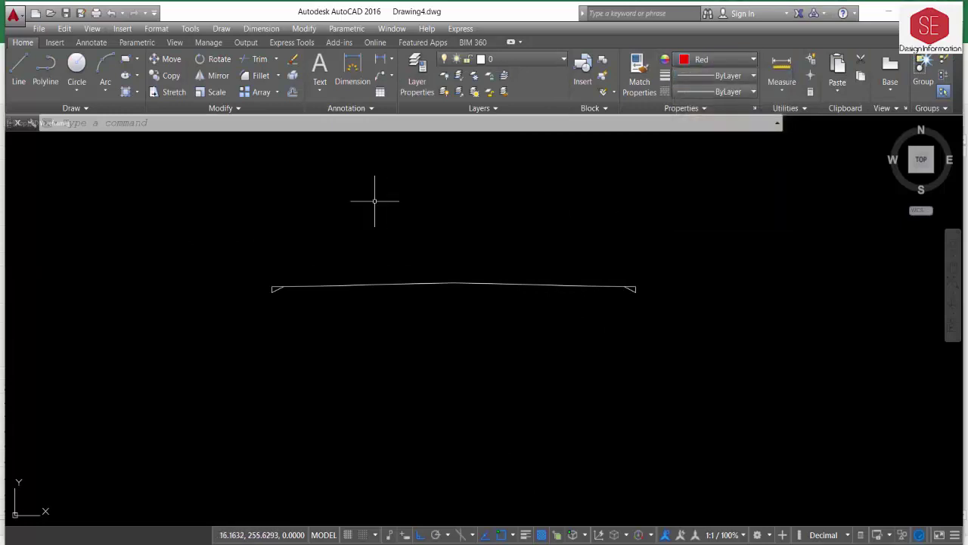
right_click(144, 126)
click(172, 222)
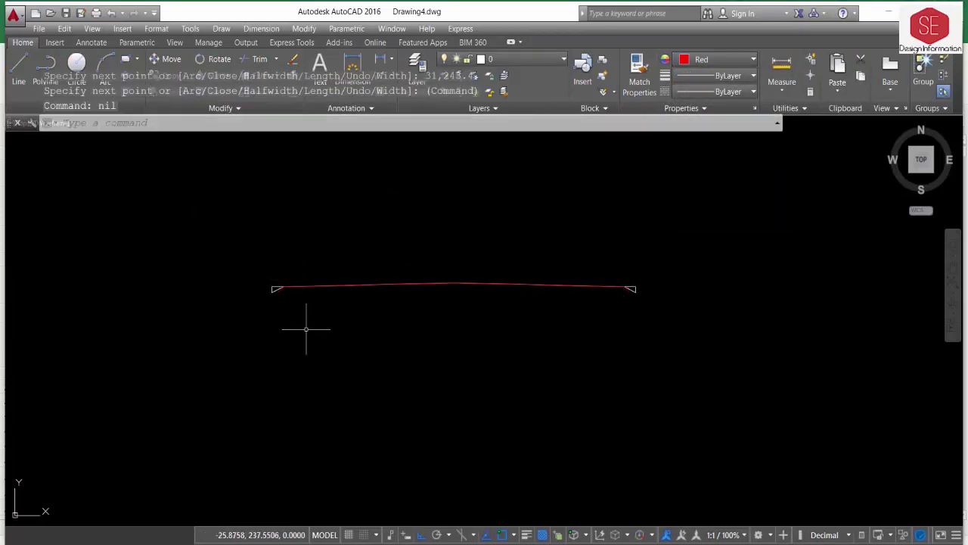
Step: Select the red profile polyline to check its slope end, then return to Excel
scroll(257, 296, up, 5)
scroll(258, 296, up, 3)
key(Escape)
click(472, 219)
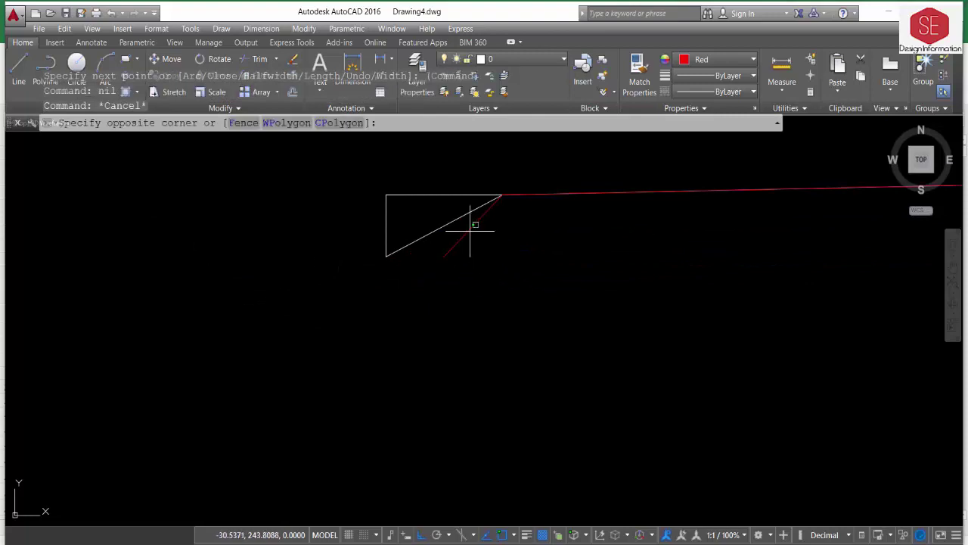
click(405, 272)
scroll(417, 262, down, 4)
scroll(681, 292, down, 3)
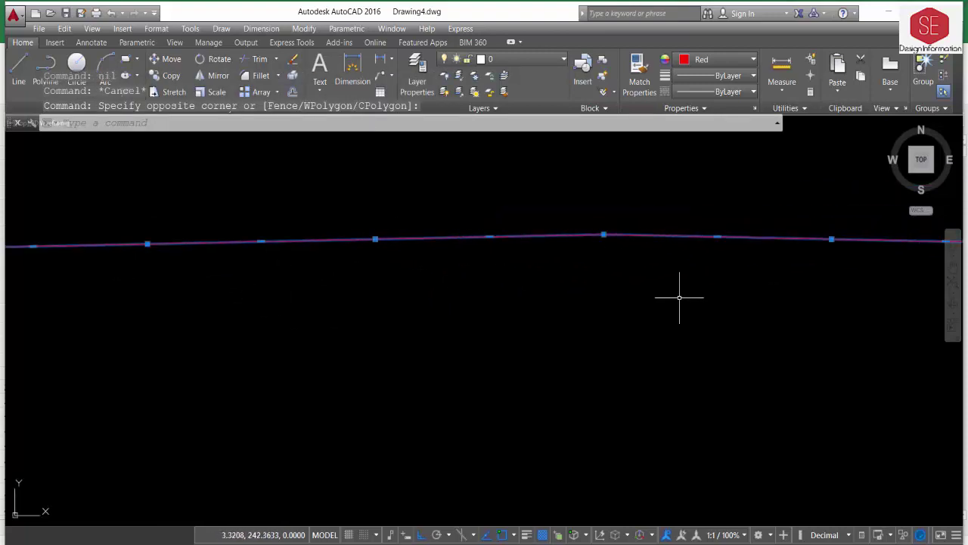
scroll(499, 304, up, 3)
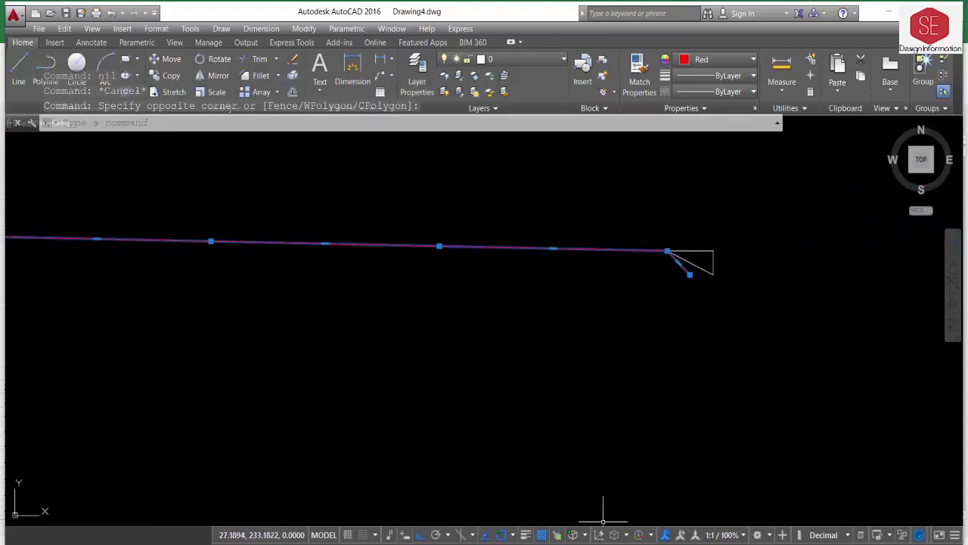
key(alt+Tab)
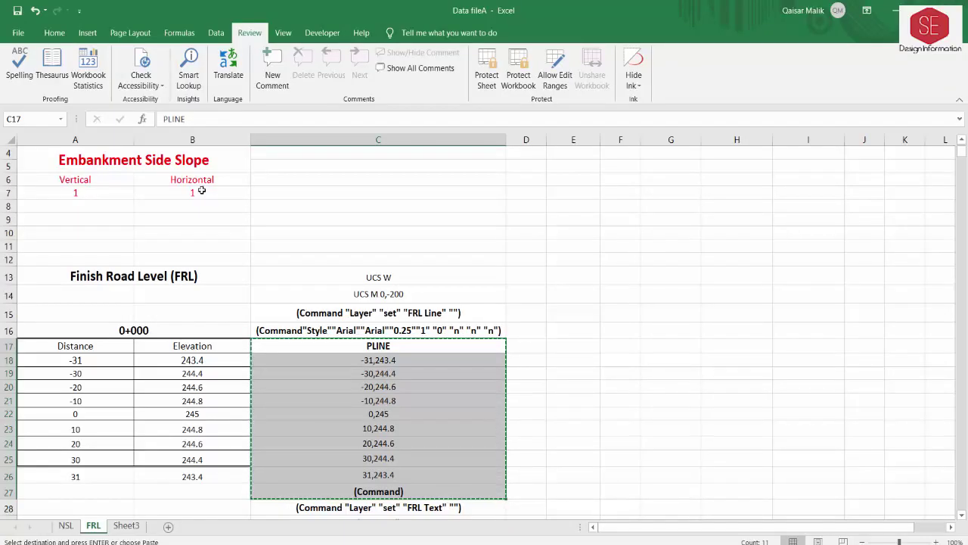
Step: Set the horizontal slope in B7 to 3 and copy the updated PLINE script C17:C27
click(202, 192)
text(3)
key(Return)
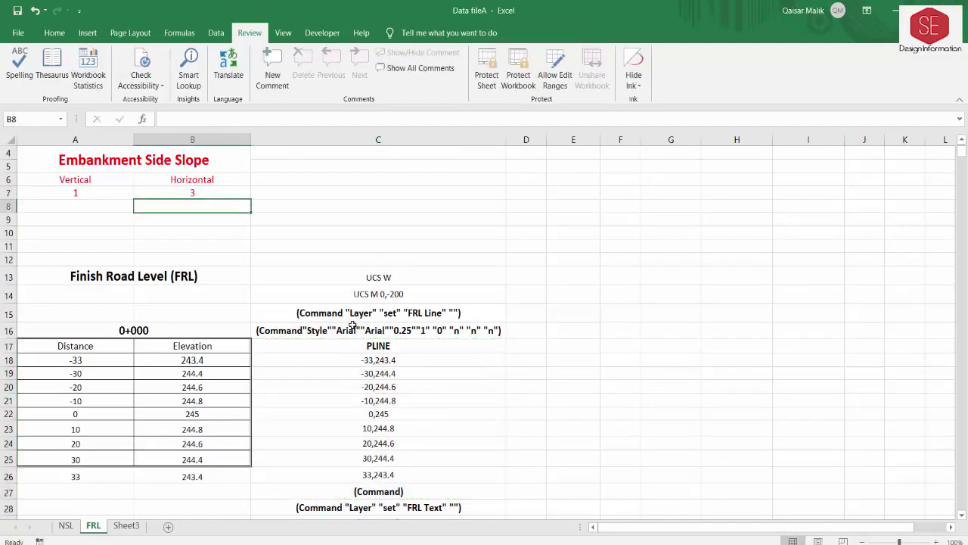
drag(391, 345, 388, 488)
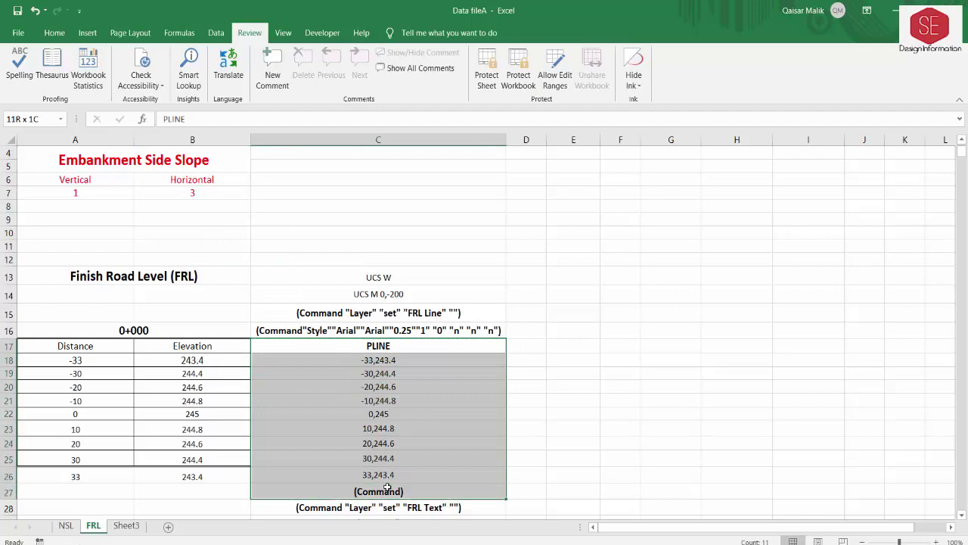
right_click(388, 488)
click(418, 190)
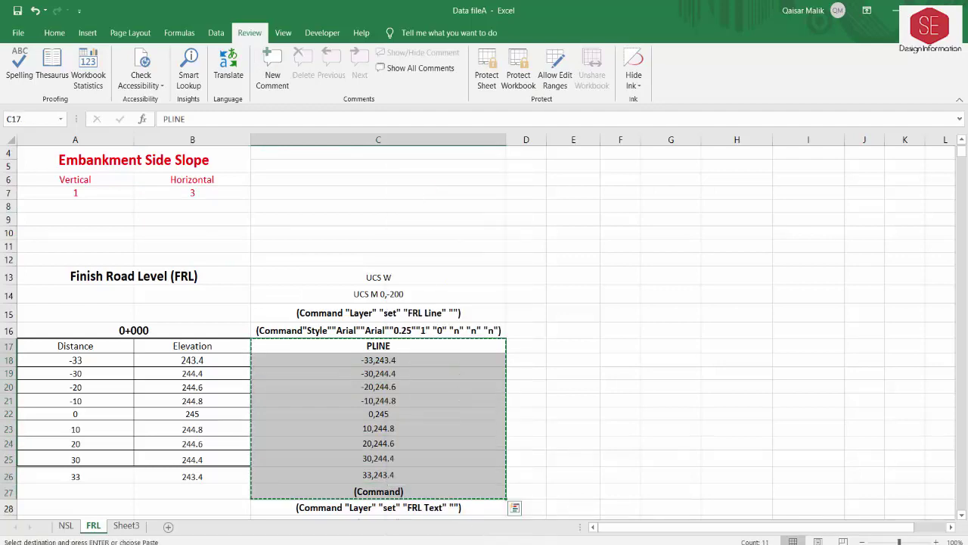
Step: In AutoCAD, make Green the current colour and paste the script into the command line
key(alt+Tab)
key(ctrl+z)
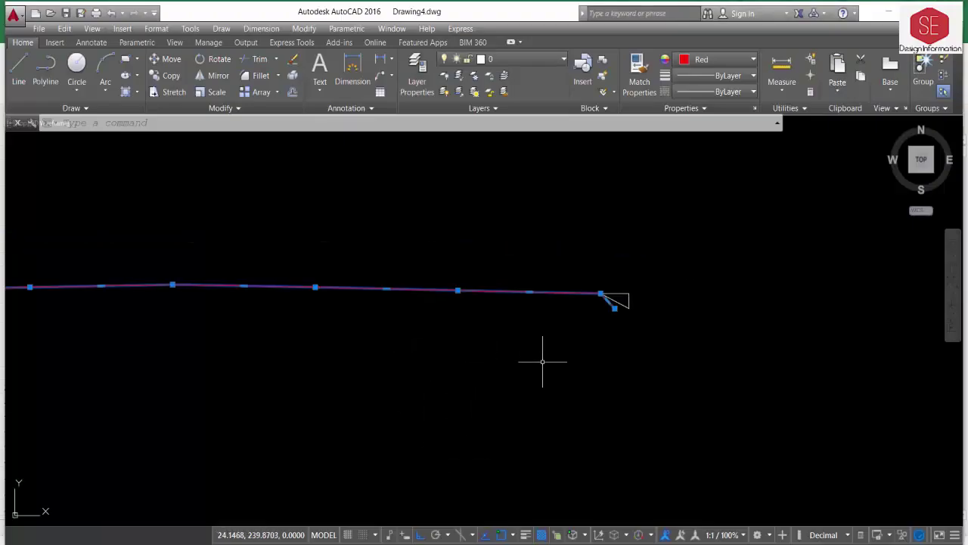
key(ctrl+z)
click(711, 59)
click(706, 196)
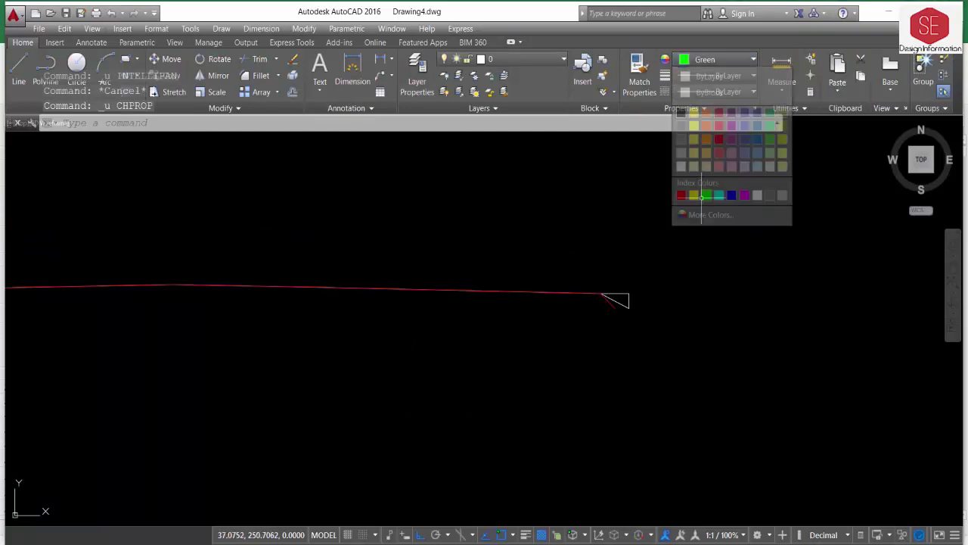
scroll(396, 328, up, 3)
scroll(358, 157, down, 4)
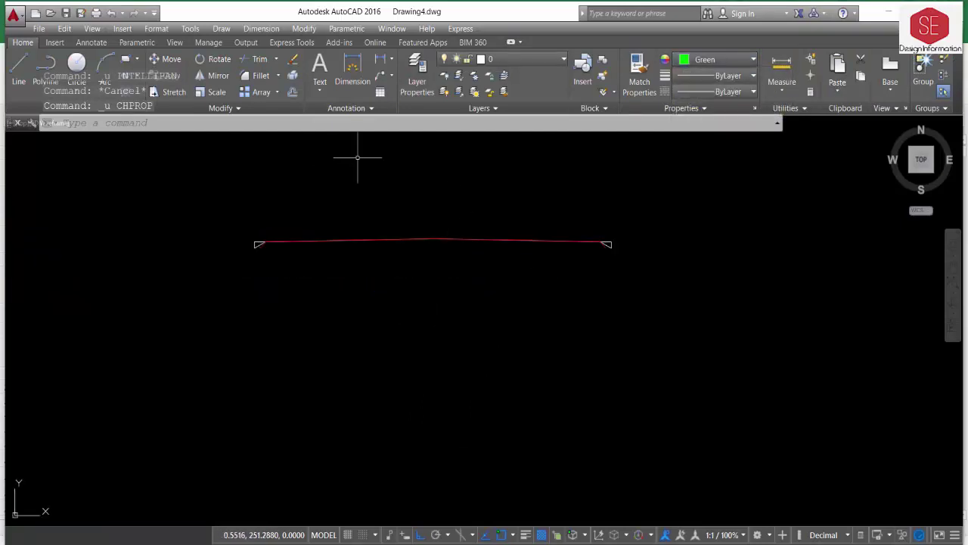
right_click(197, 125)
click(219, 158)
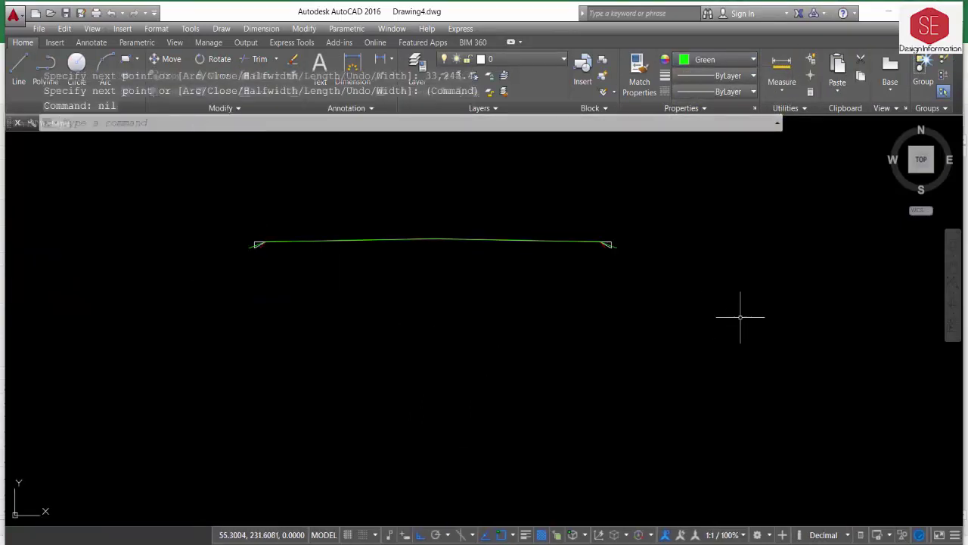
Step: Select the green polyline to inspect its wider slopes, then return to Excel
scroll(227, 249, up, 5)
click(363, 228)
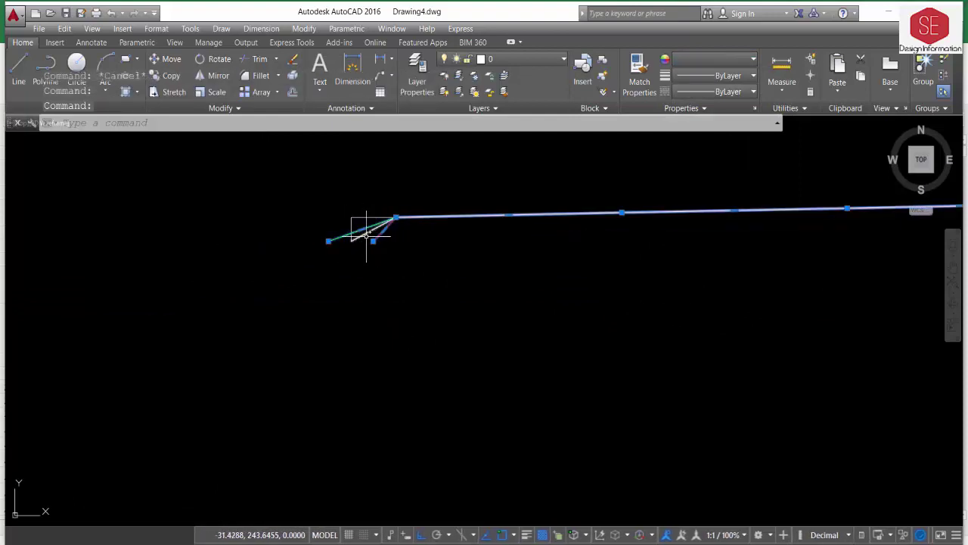
key(Escape)
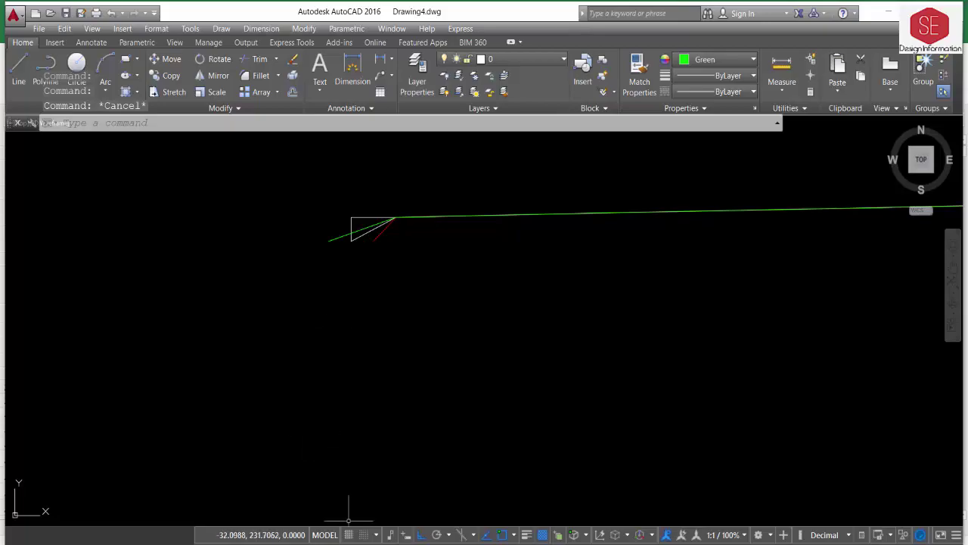
key(alt+Tab)
Step: Set the horizontal slope in B7 back to 2
click(186, 196)
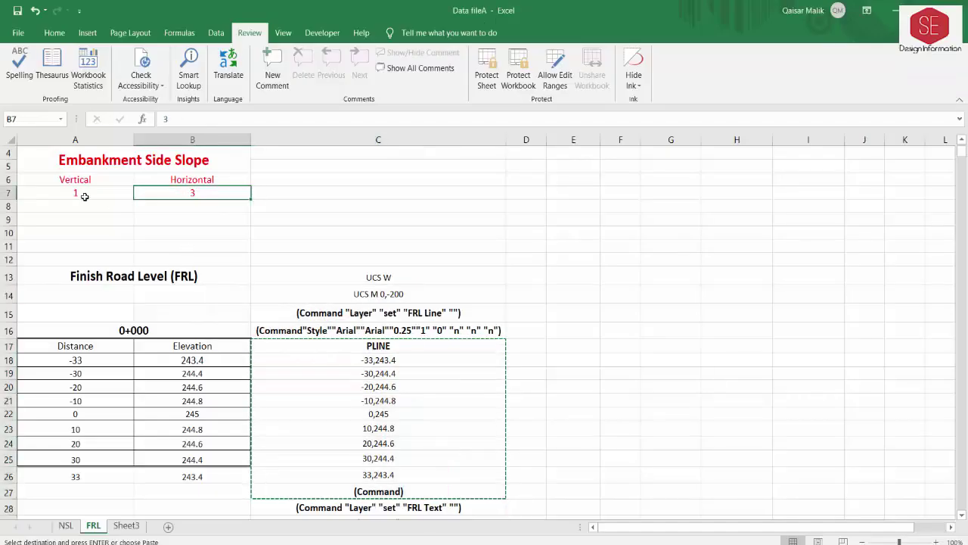
click(82, 195)
click(186, 194)
text(2)
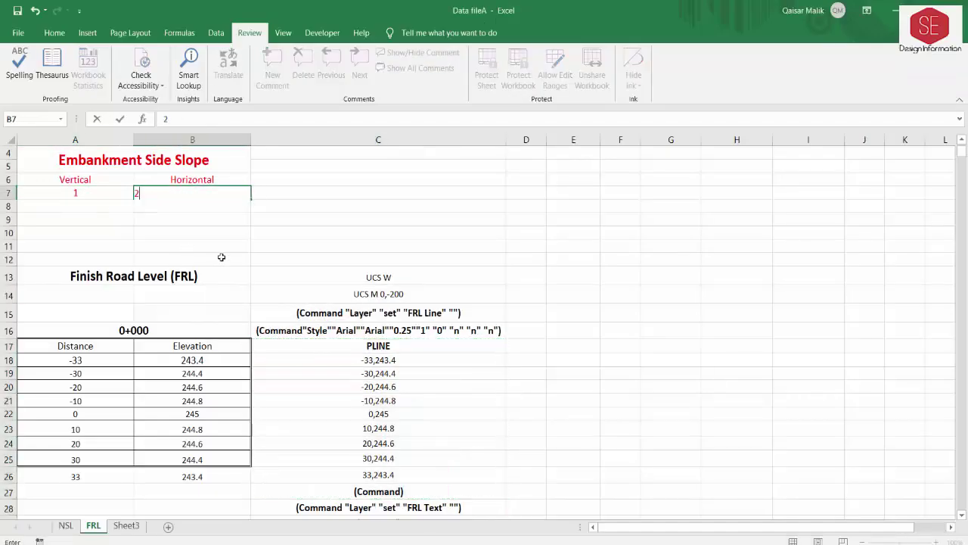
key(Return)
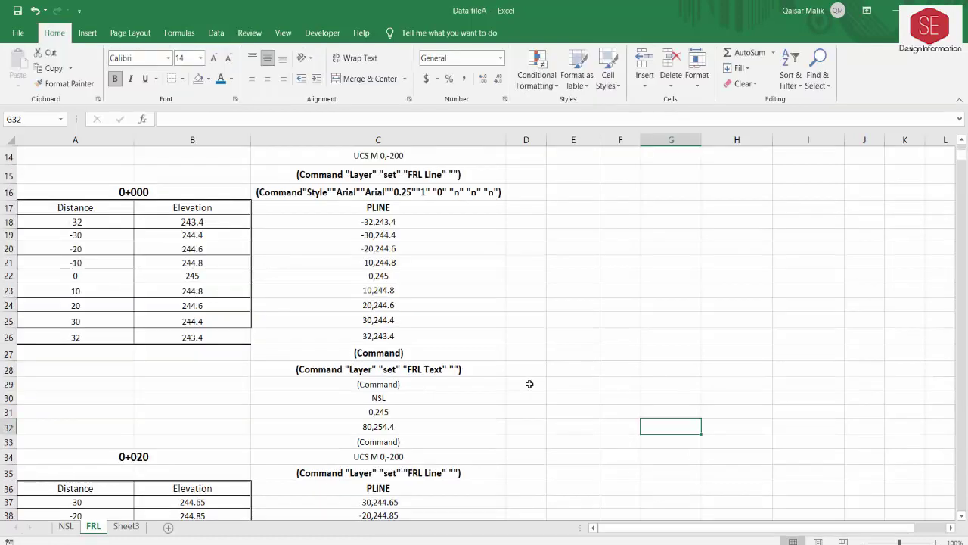
Step: Insert two blank rows at rows 28–29
click(382, 368)
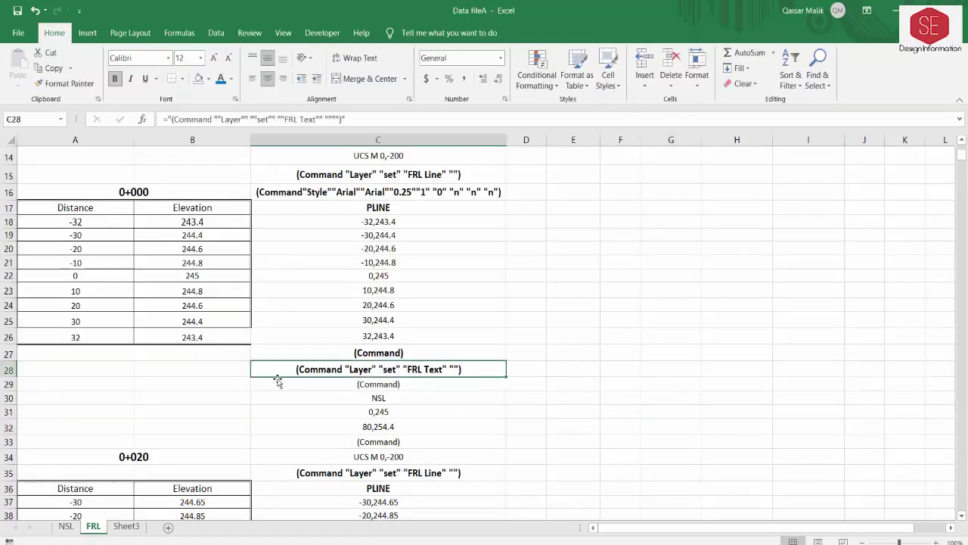
click(9, 370)
drag(9, 369, 9, 384)
right_click(9, 384)
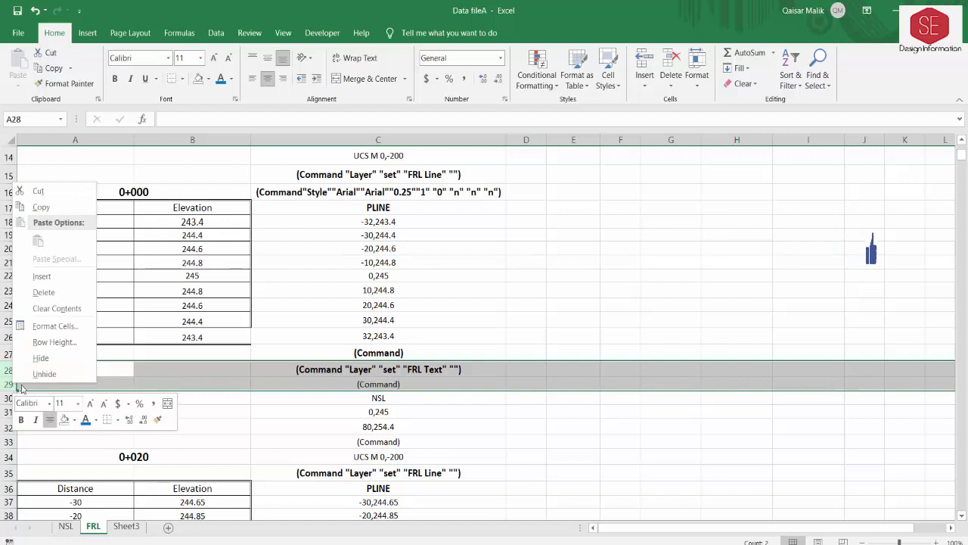
click(42, 277)
click(252, 382)
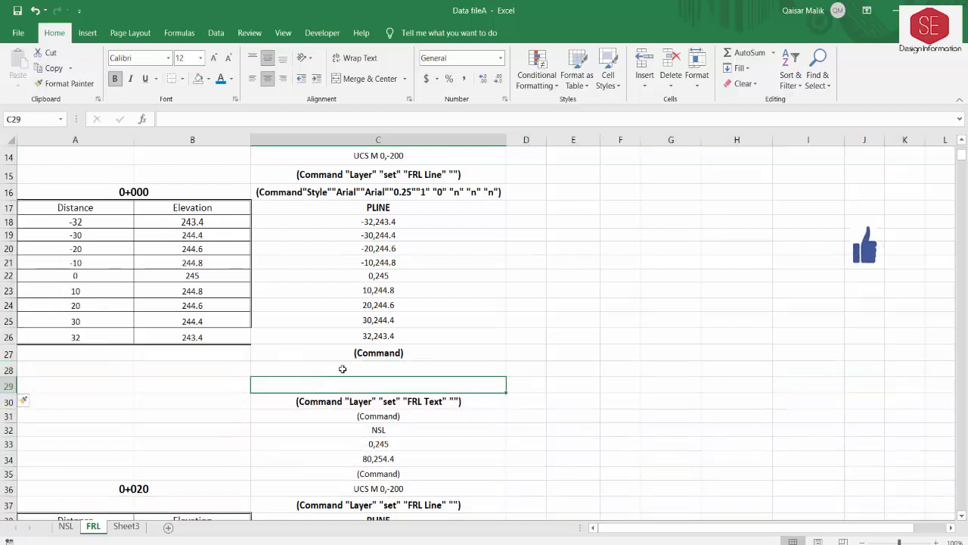
Step: Select cells in the new blank rows, ending on A28 for a formula
click(371, 369)
click(346, 385)
click(348, 371)
click(344, 384)
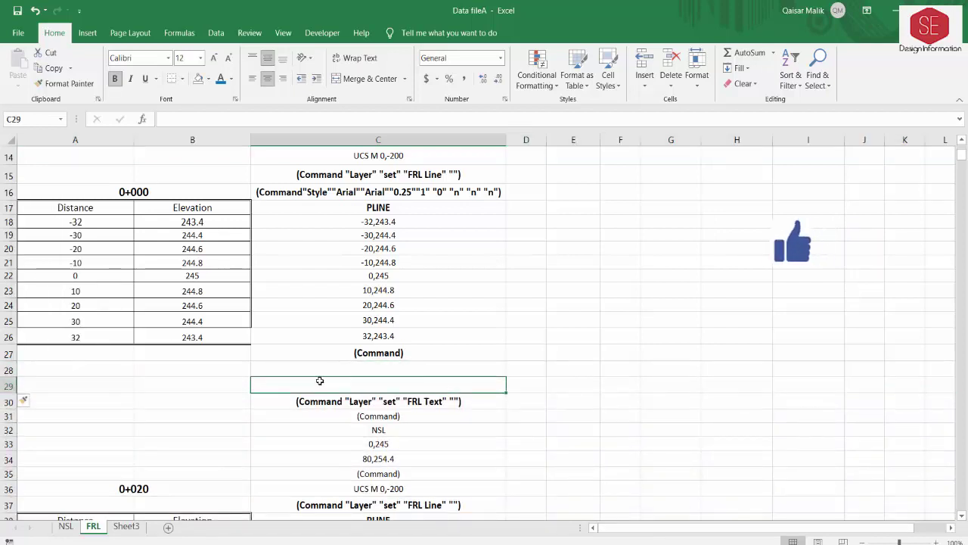
click(277, 370)
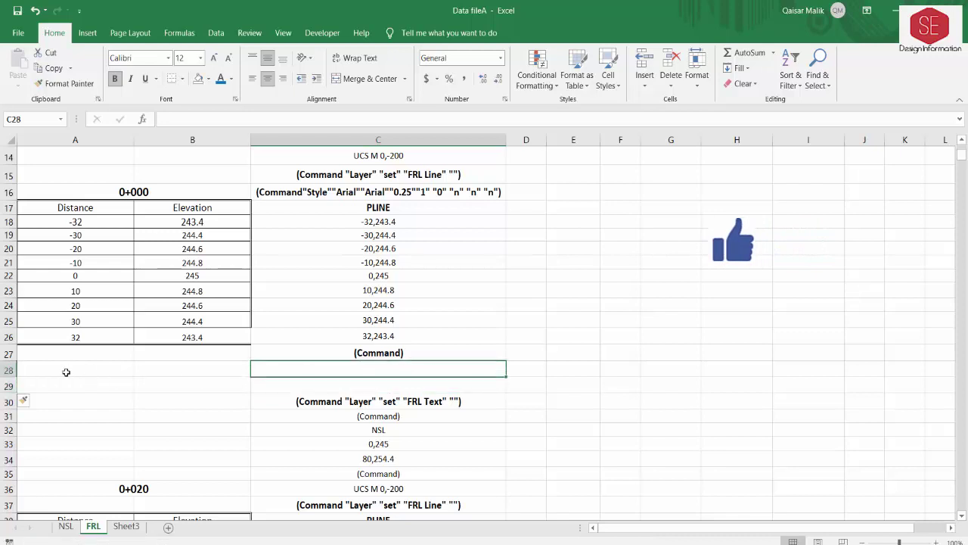
click(45, 373)
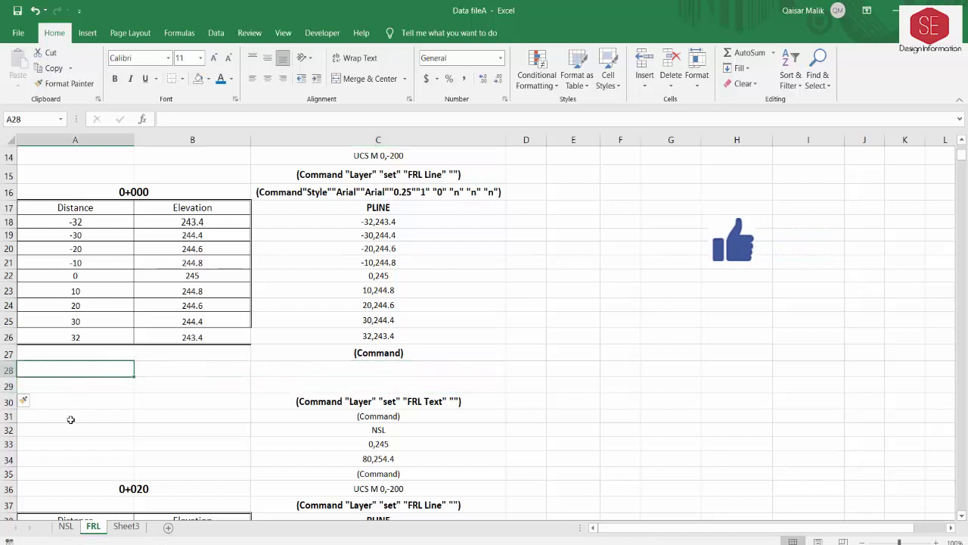
Step: Link A28 to NSL!E33 and compare its result with how E33 is built
text(=)
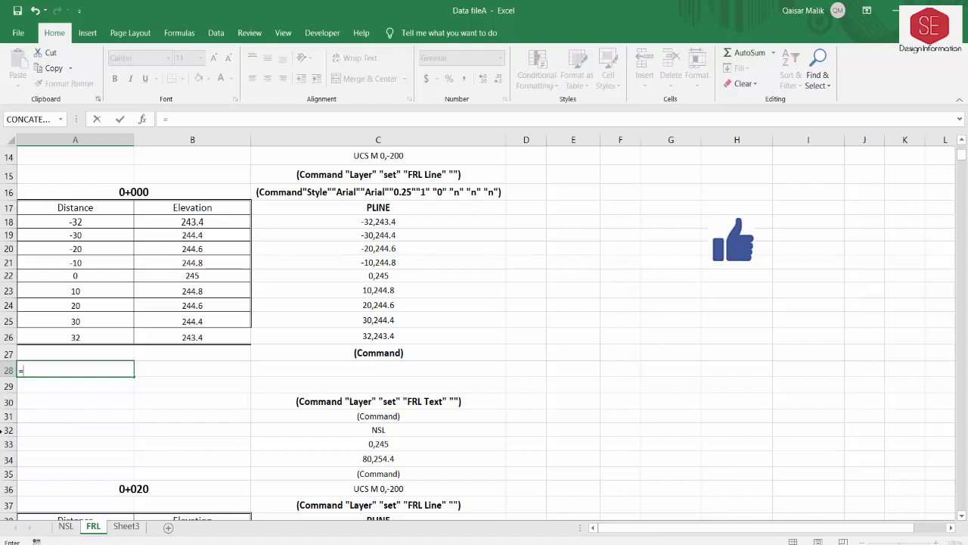
click(67, 525)
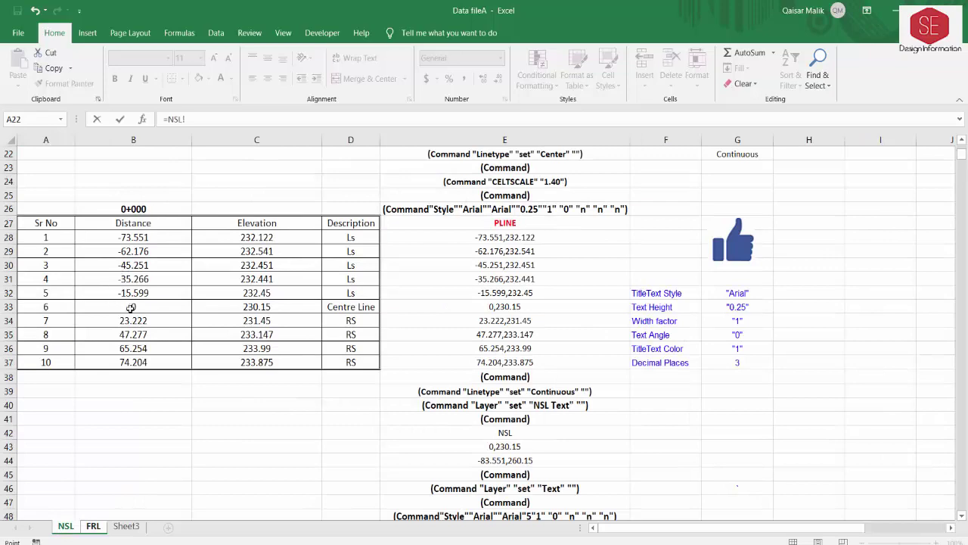
click(515, 307)
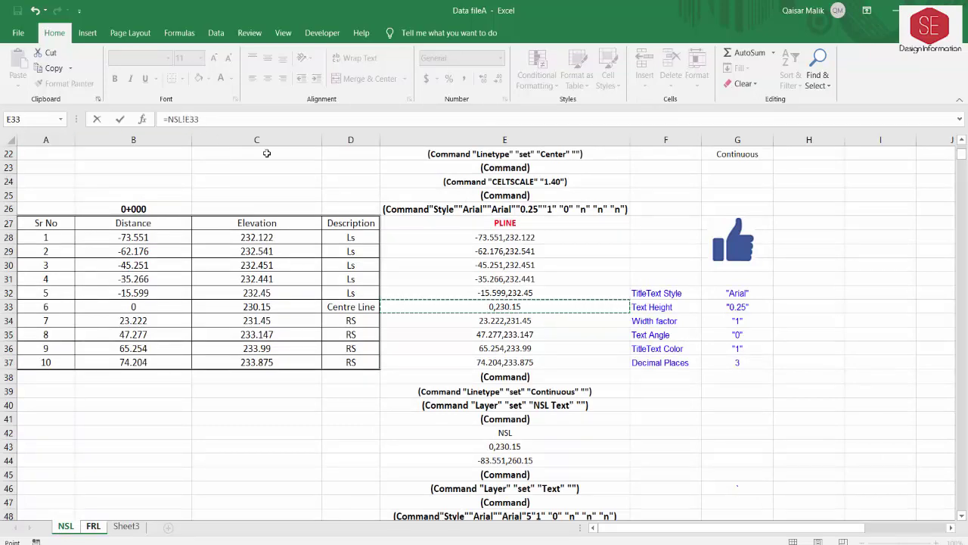
key(Return)
click(42, 374)
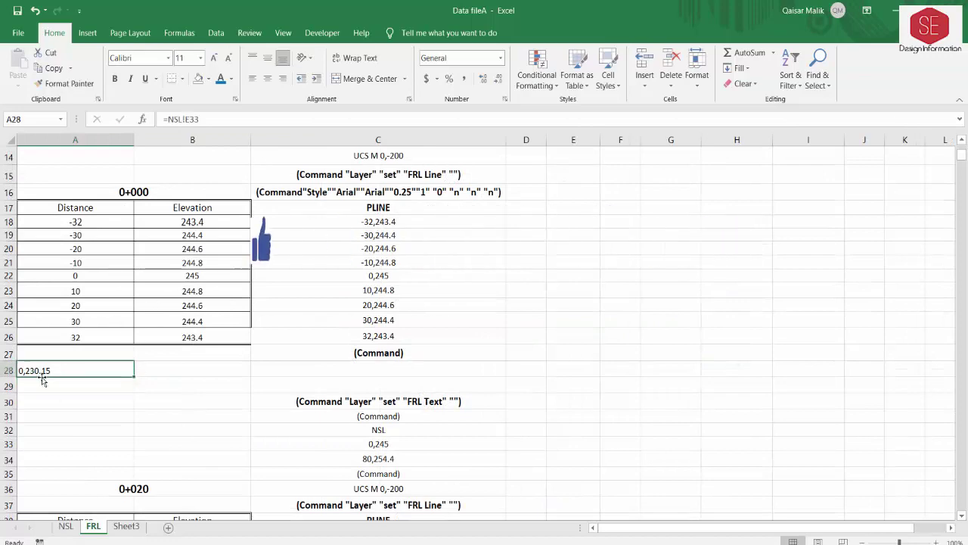
click(65, 525)
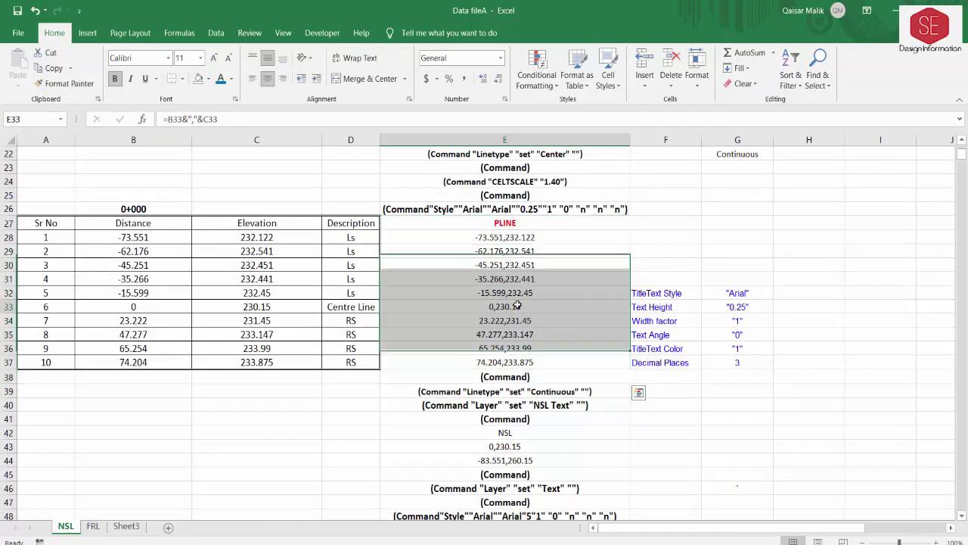
click(516, 305)
click(92, 525)
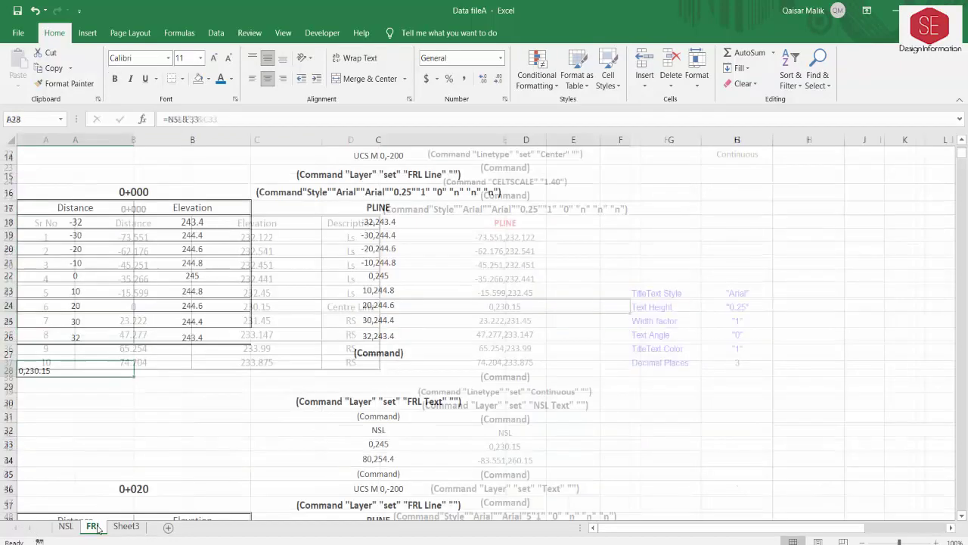
Step: Edit A28 to wrap NSL!E33 in quote marks, showing "0,230.15"
double_click(53, 370)
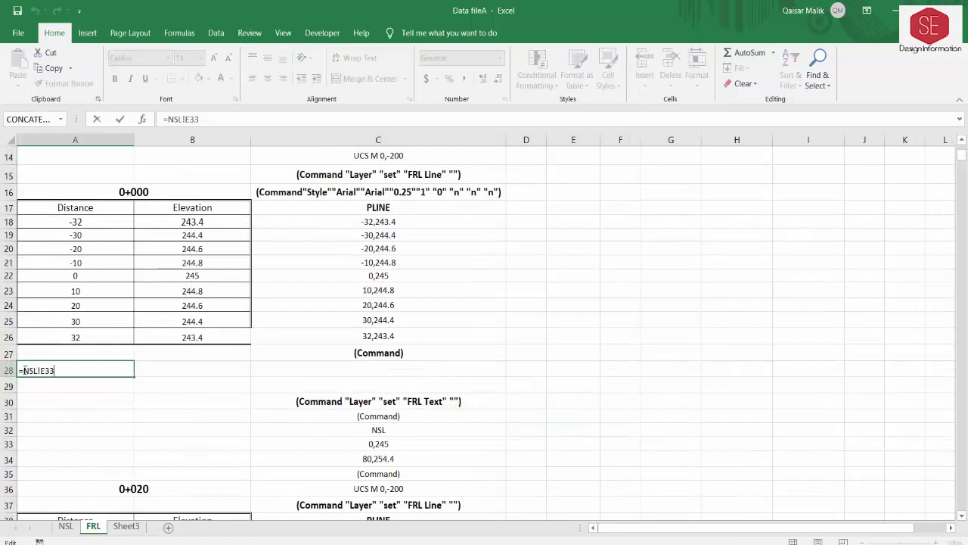
click(24, 370)
text(")
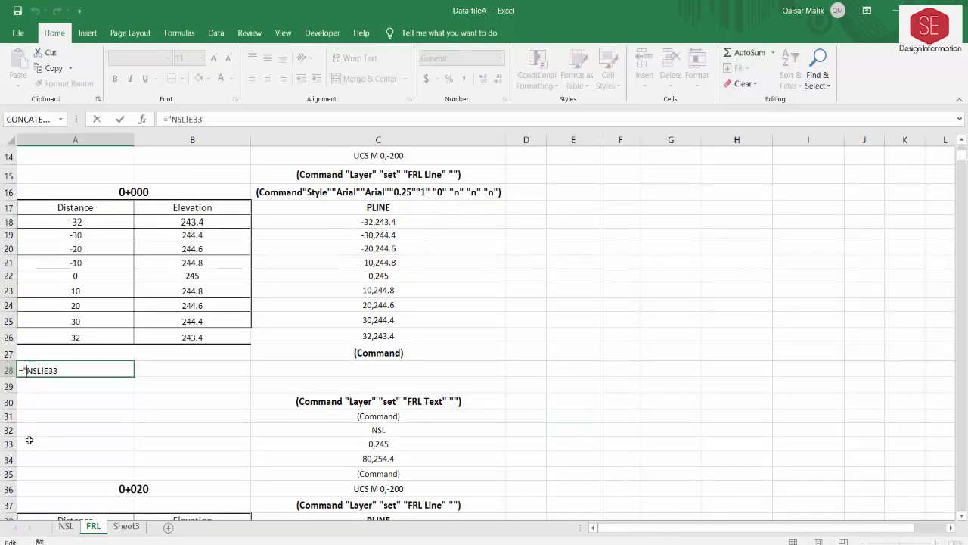
text("""&)
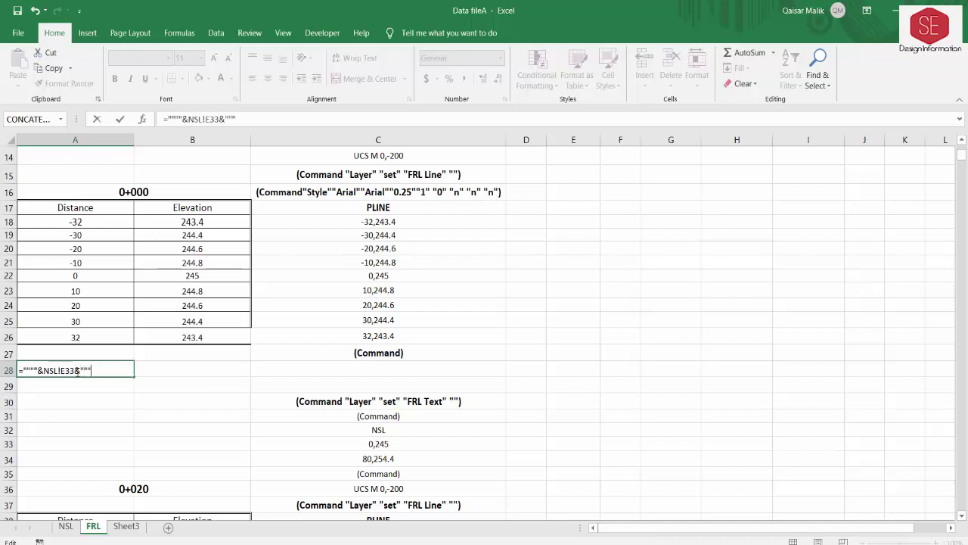
text(")
key(Return)
Step: Compare with the quoted-point formula in NSL!C49, then select A29 on the FRL sheet
click(50, 372)
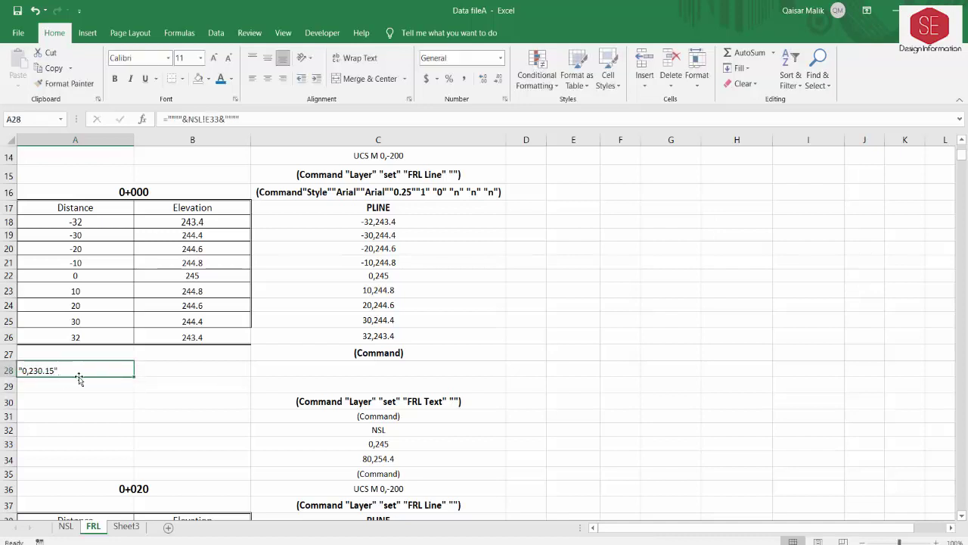
scroll(80, 378, down, 2)
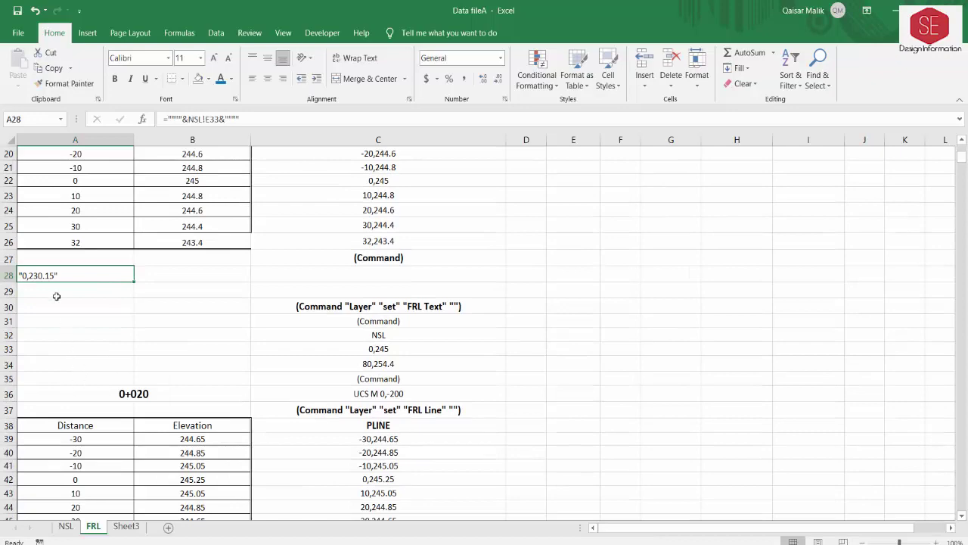
click(67, 525)
scroll(179, 413, down, 3)
click(257, 319)
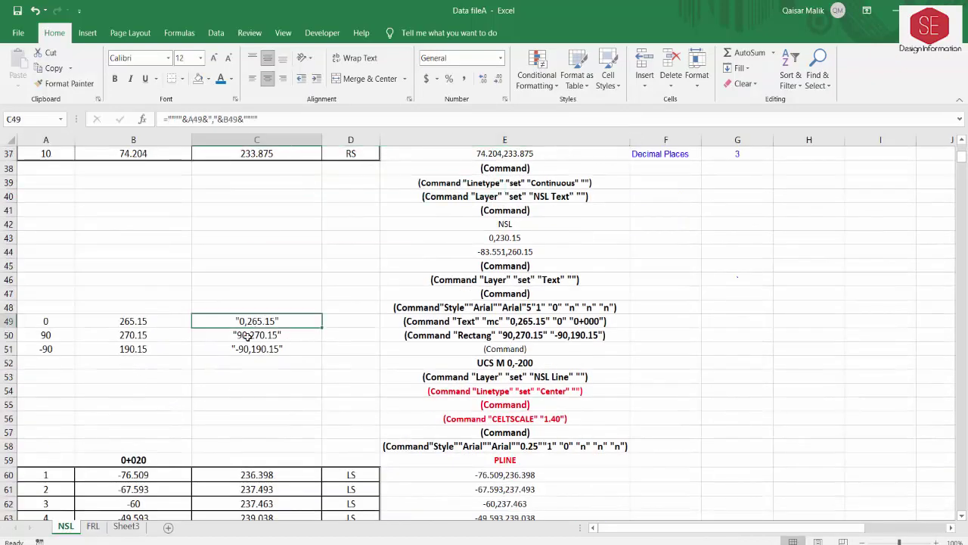
double_click(253, 319)
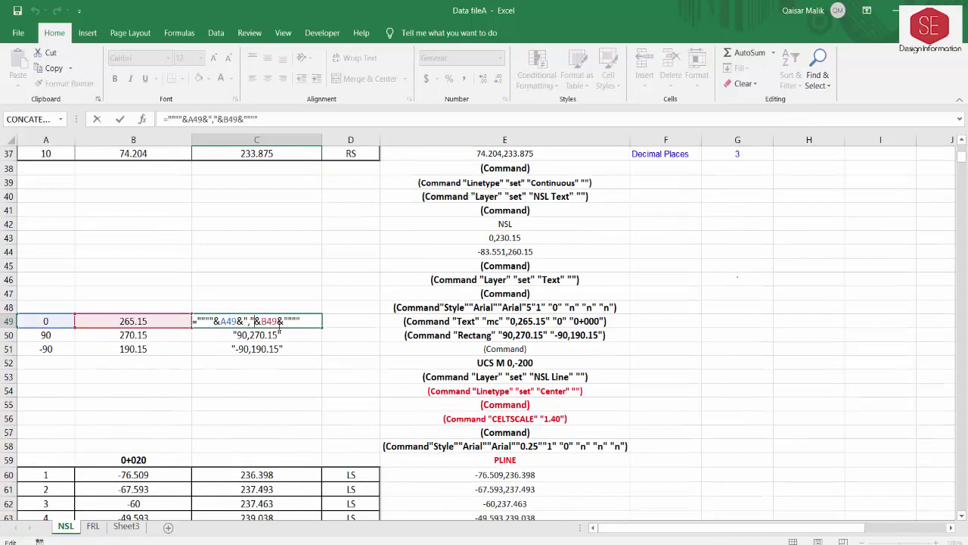
key(Escape)
click(92, 525)
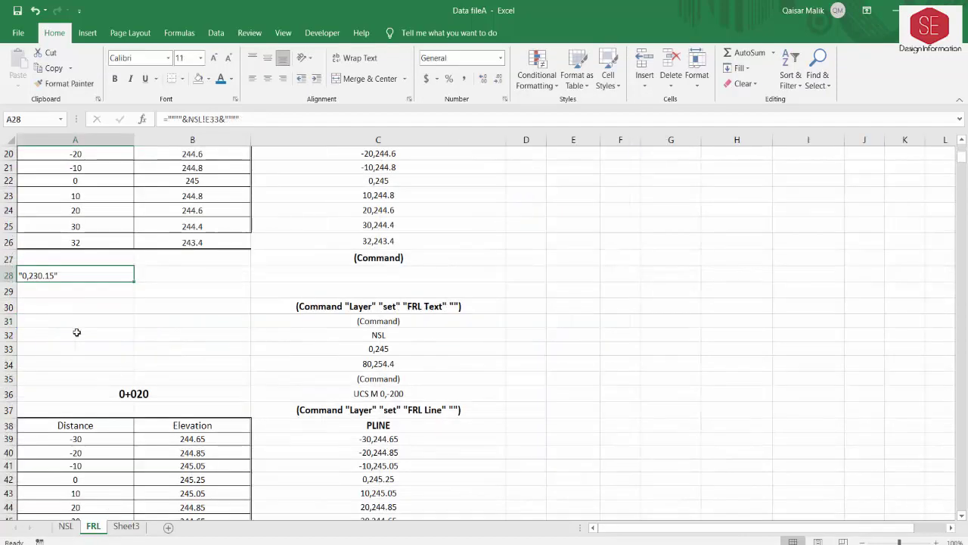
scroll(47, 301, up, 1)
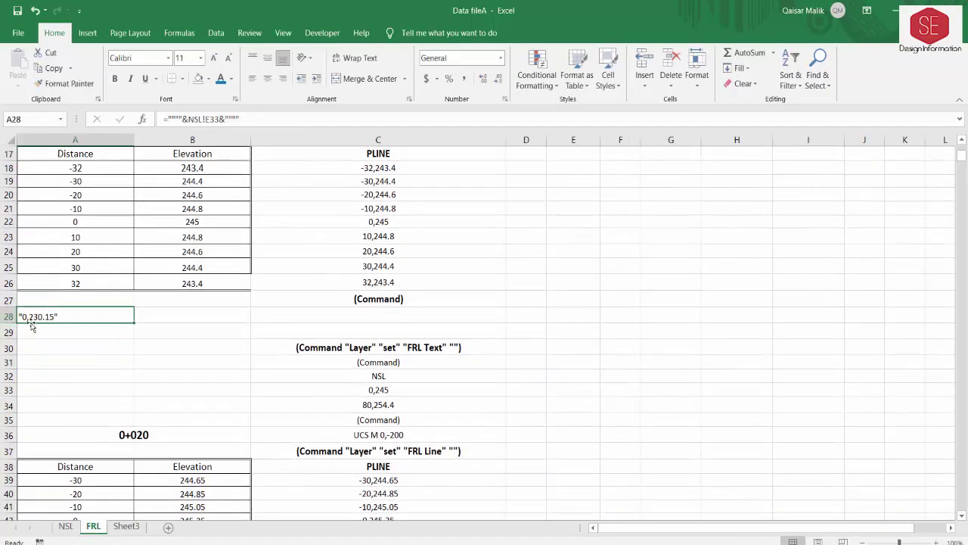
click(44, 334)
scroll(99, 374, up, 1)
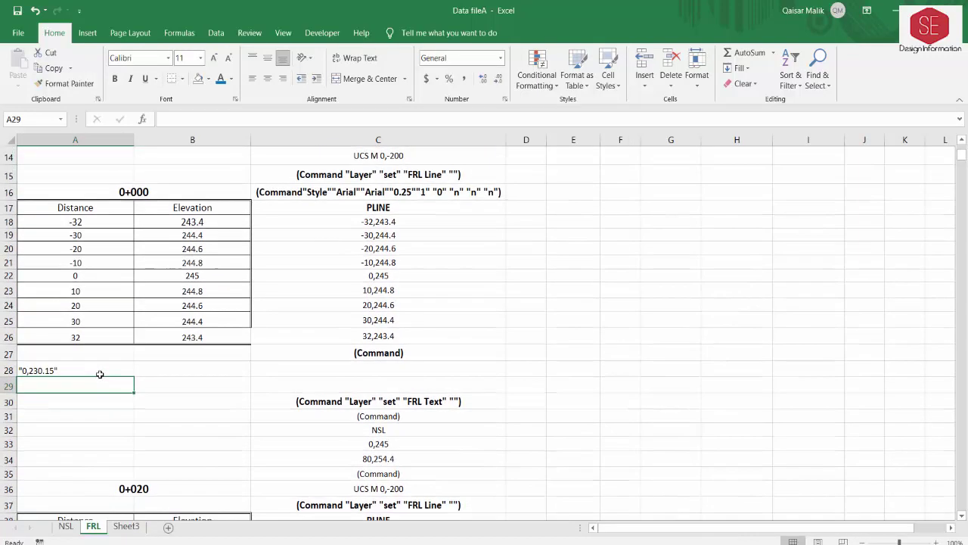
Step: In A29, enter a formula wrapping C18 in quotes to show "-32,243.4"
text(=)
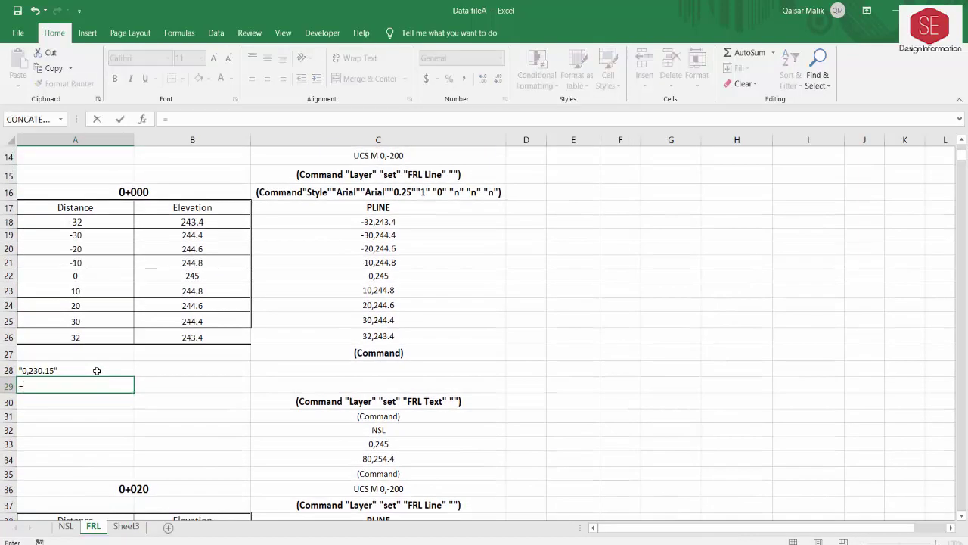
text(""""&)
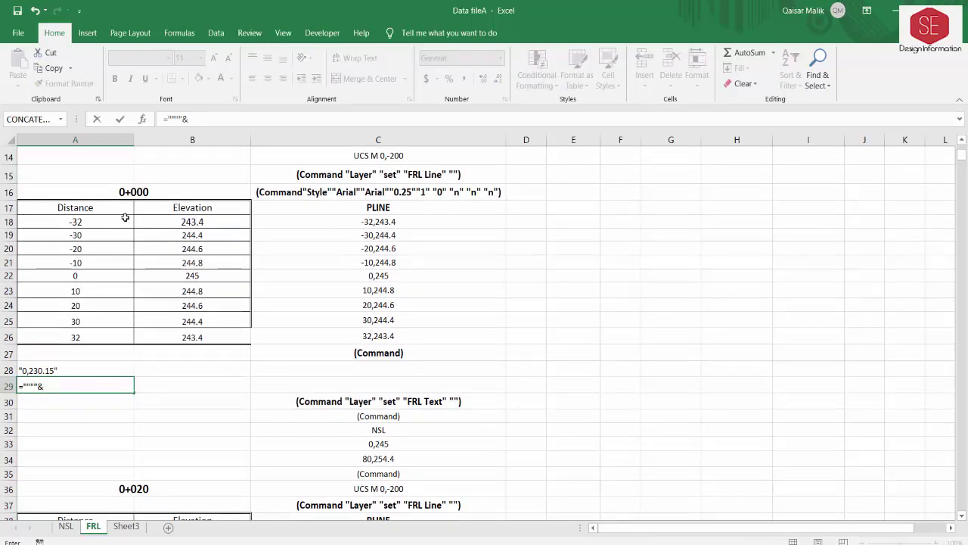
click(382, 221)
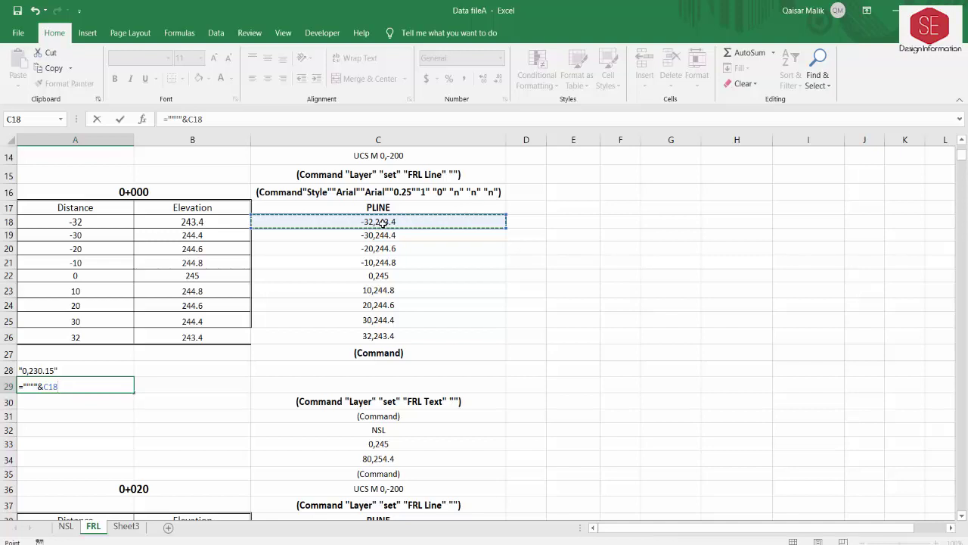
text(&)
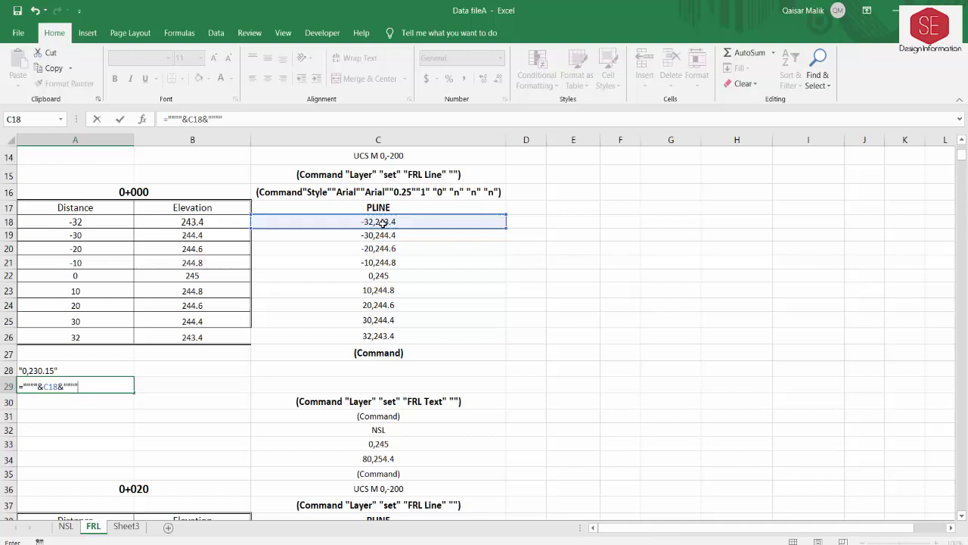
key(Return)
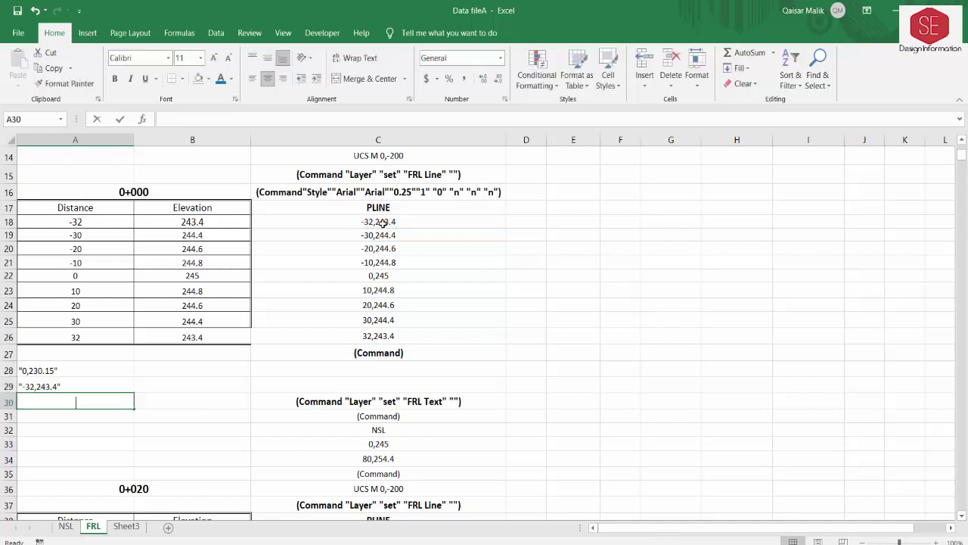
Step: In A30, quote C26 to show "32,243.4", then select A28:A30
text(=""""&)
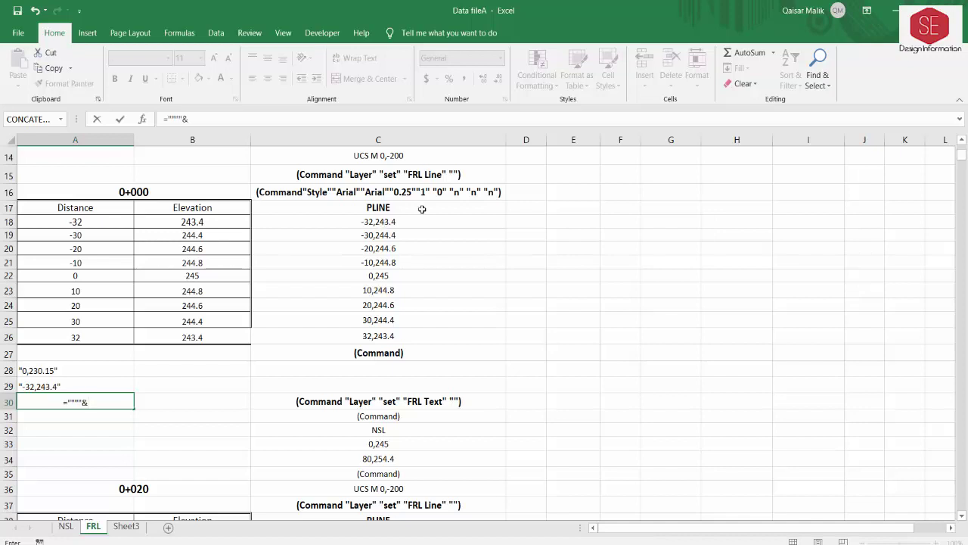
click(375, 338)
text(&)
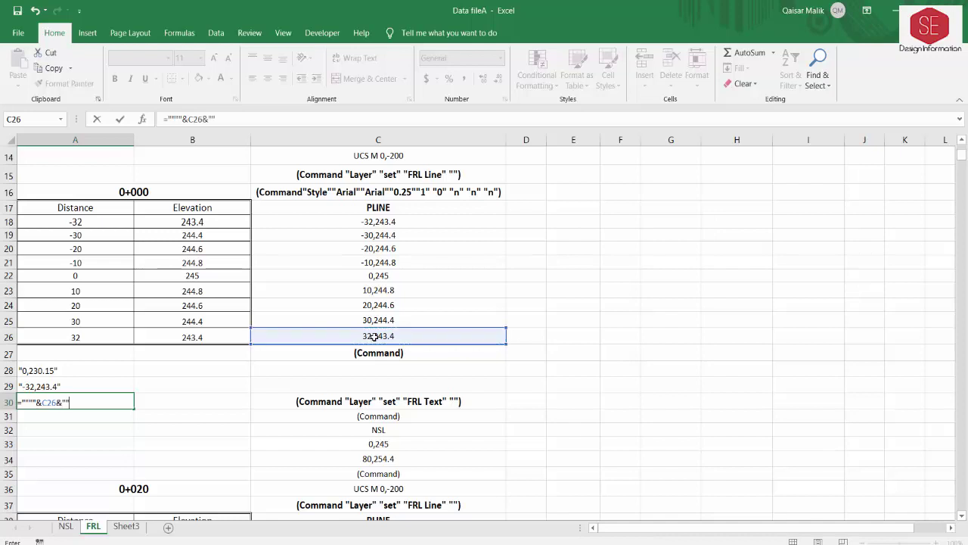
key(Return)
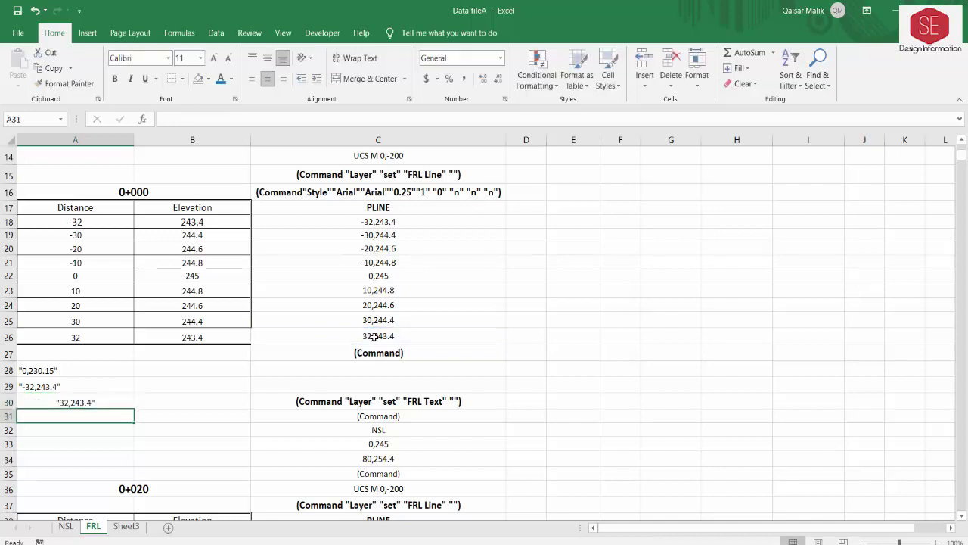
click(70, 404)
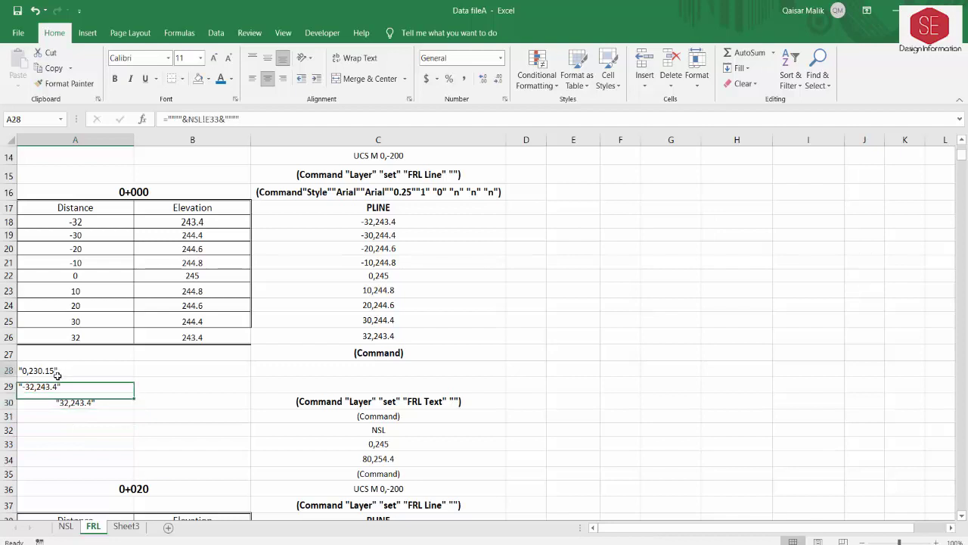
drag(55, 374, 61, 403)
Step: Enter the labels nsl, Left Toe and Reight Toe in B28, B29 and B30
click(269, 80)
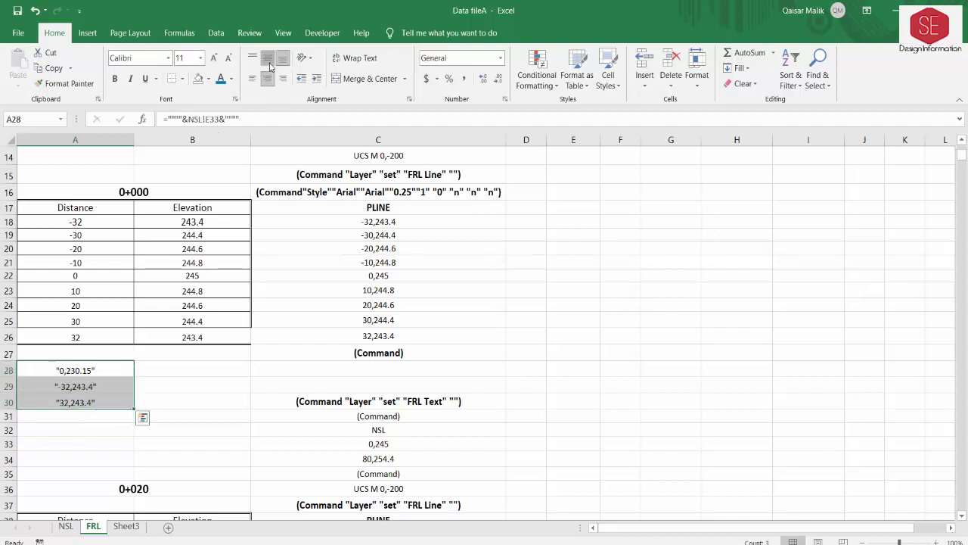
drag(85, 428, 84, 418)
click(85, 368)
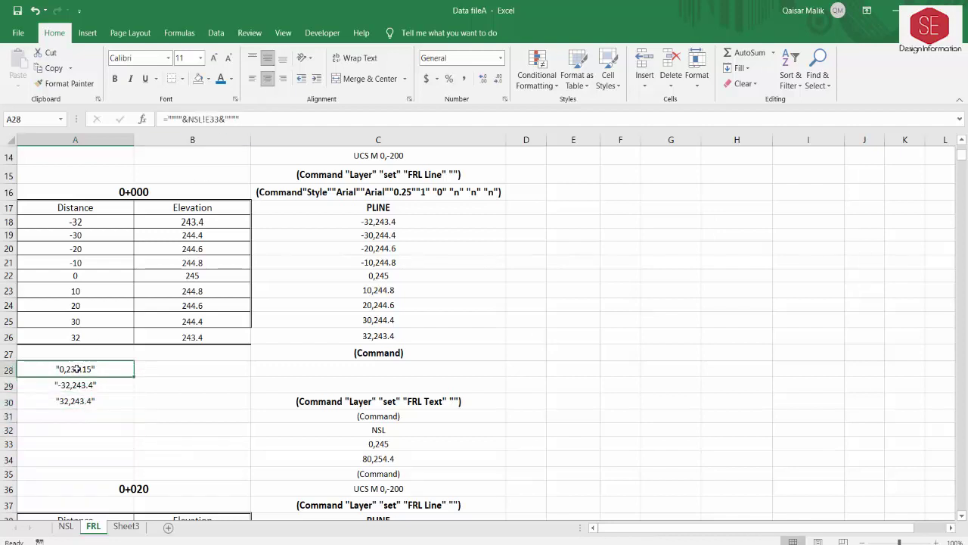
click(155, 366)
text(nsl)
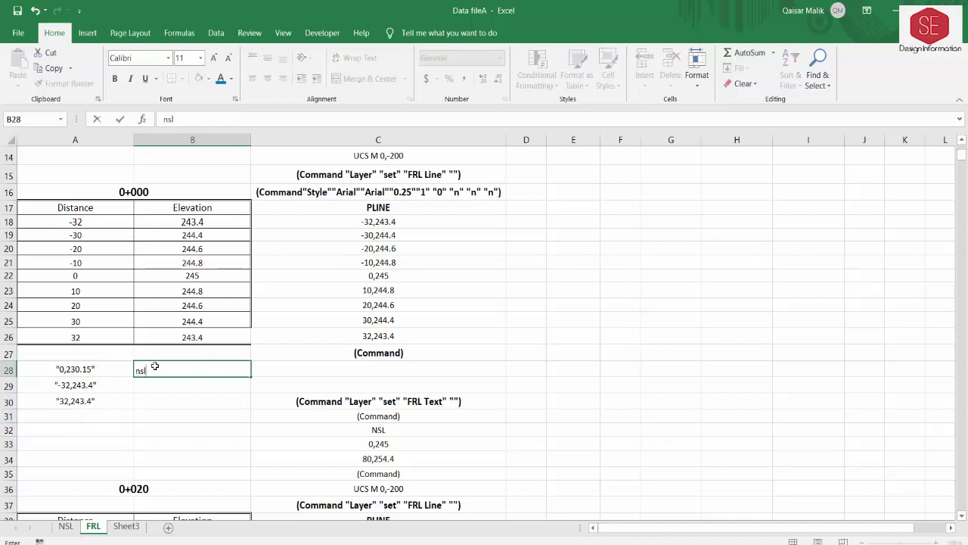
key(Return)
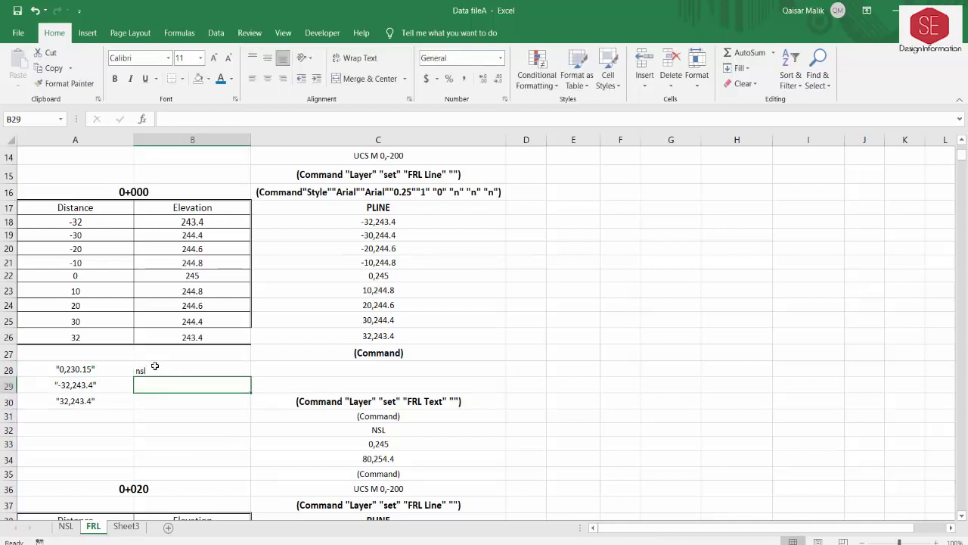
text(L)
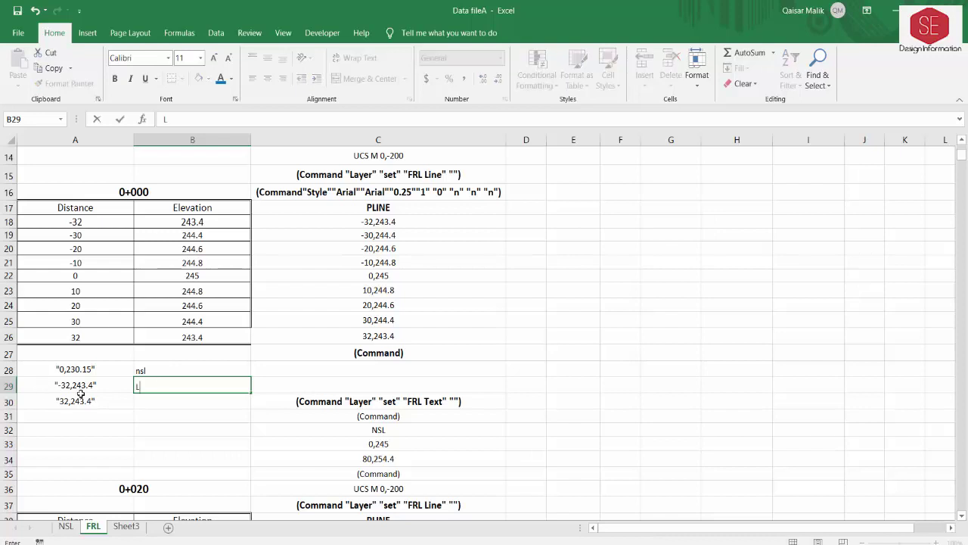
text(eft T)
text(oe)
key(Return)
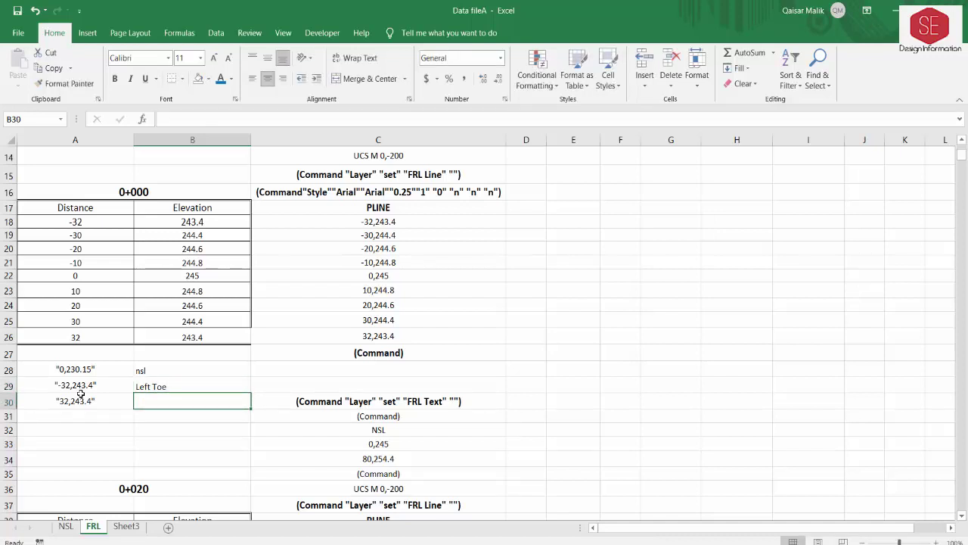
text(Reight )
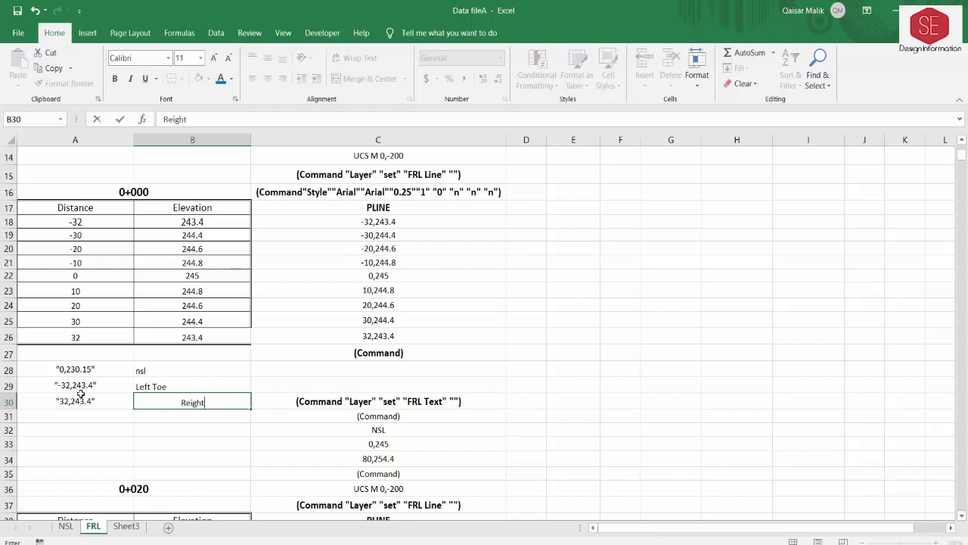
text(Toe)
key(Return)
Step: Middle-align and left-align B28:B30, then check each point value against its label
drag(183, 370, 186, 402)
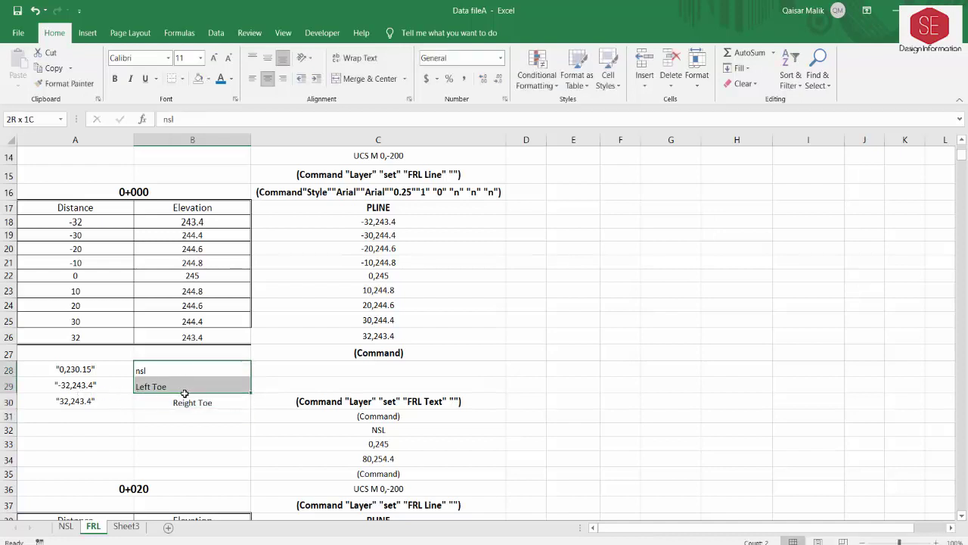
click(267, 58)
click(253, 78)
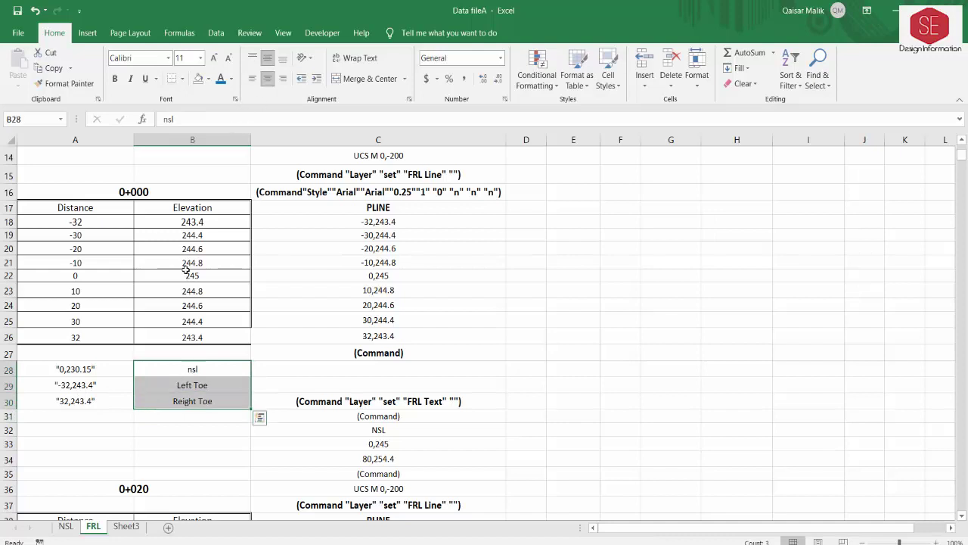
click(162, 398)
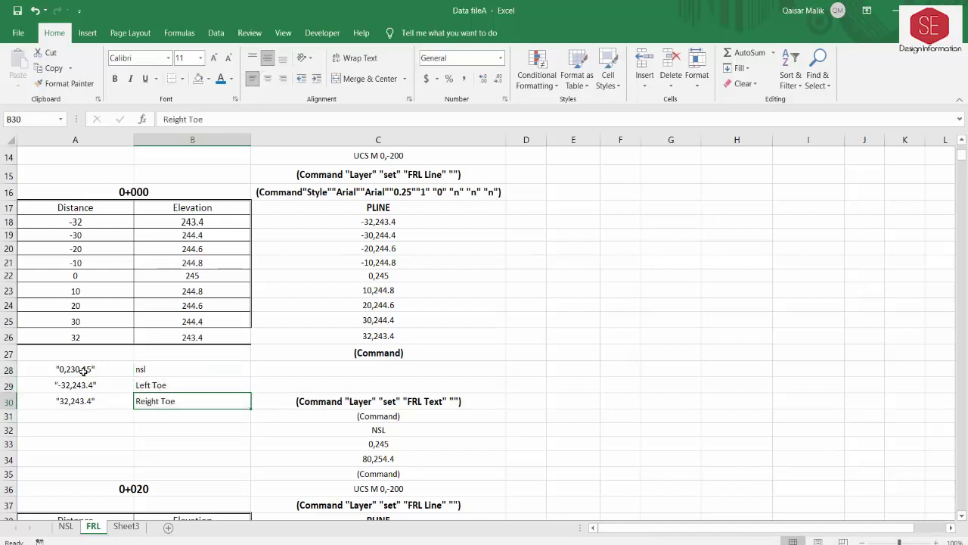
click(84, 371)
click(143, 372)
click(84, 386)
click(181, 387)
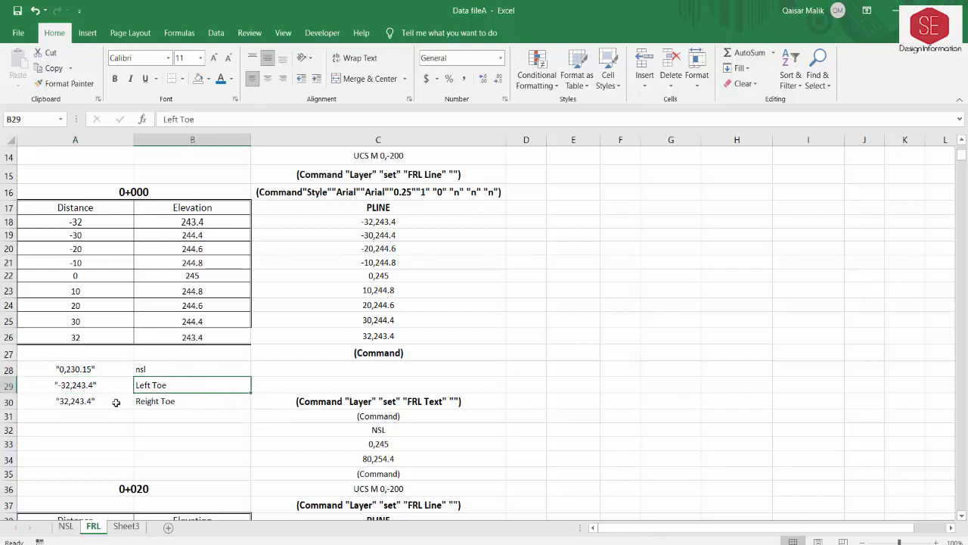
click(113, 402)
click(159, 402)
Step: Review the existing coordinate-joining and (Command) formulas in column C, ending on empty C28
click(375, 223)
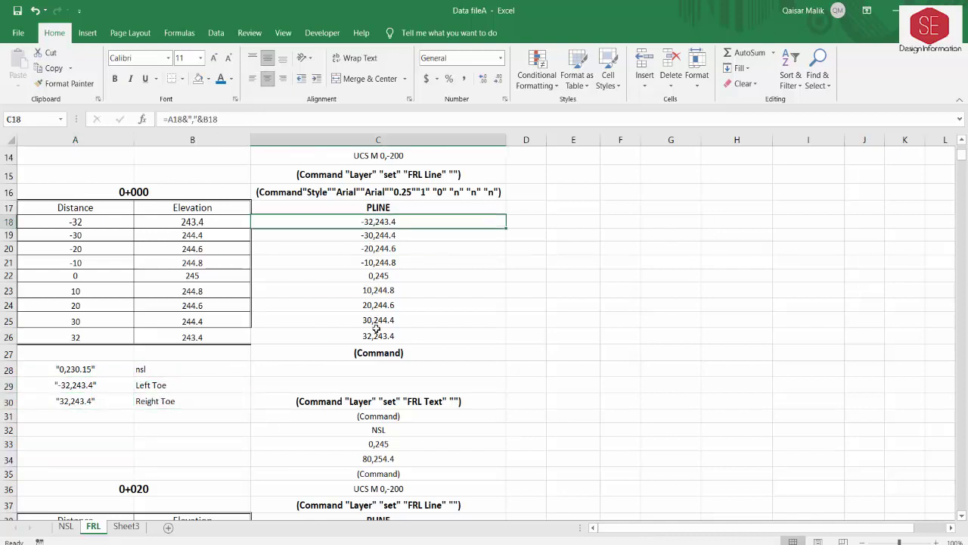
click(376, 333)
click(315, 370)
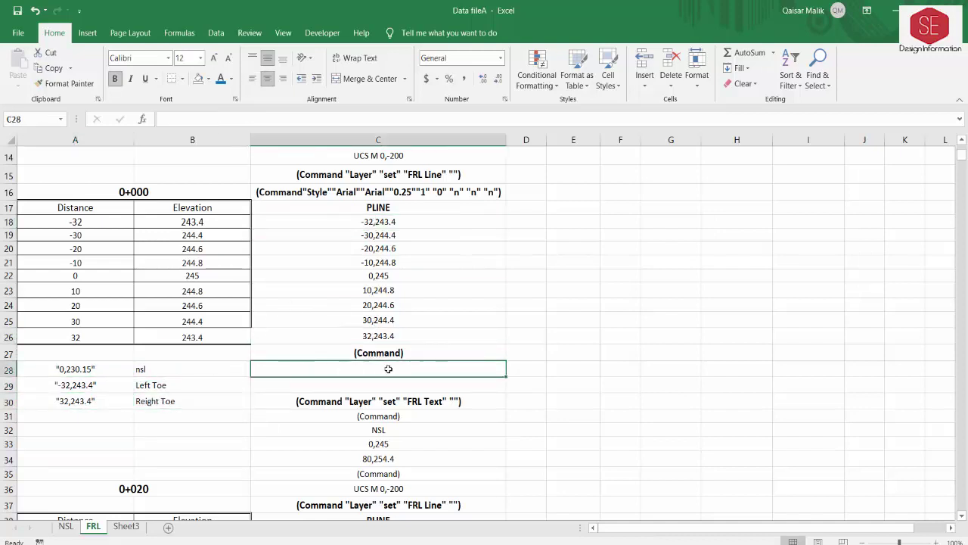
click(374, 349)
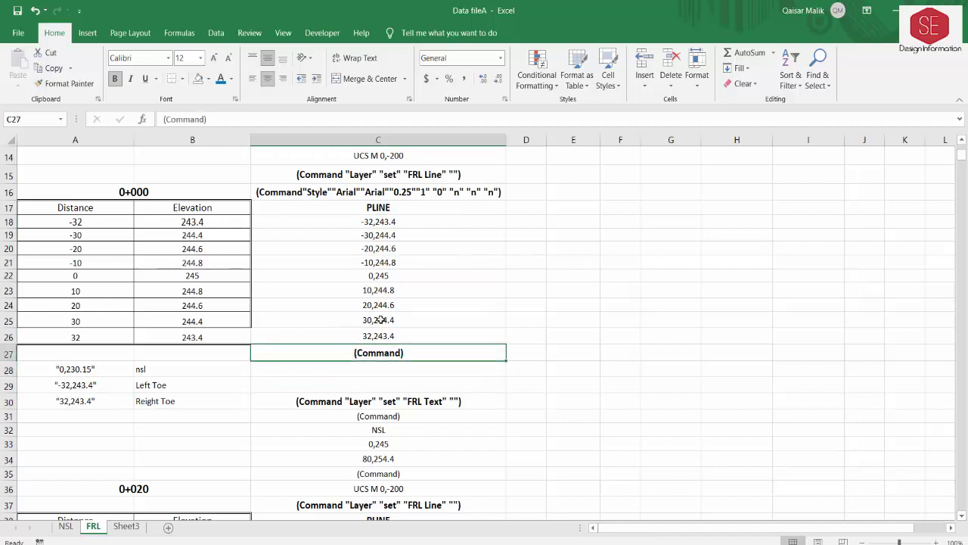
click(382, 319)
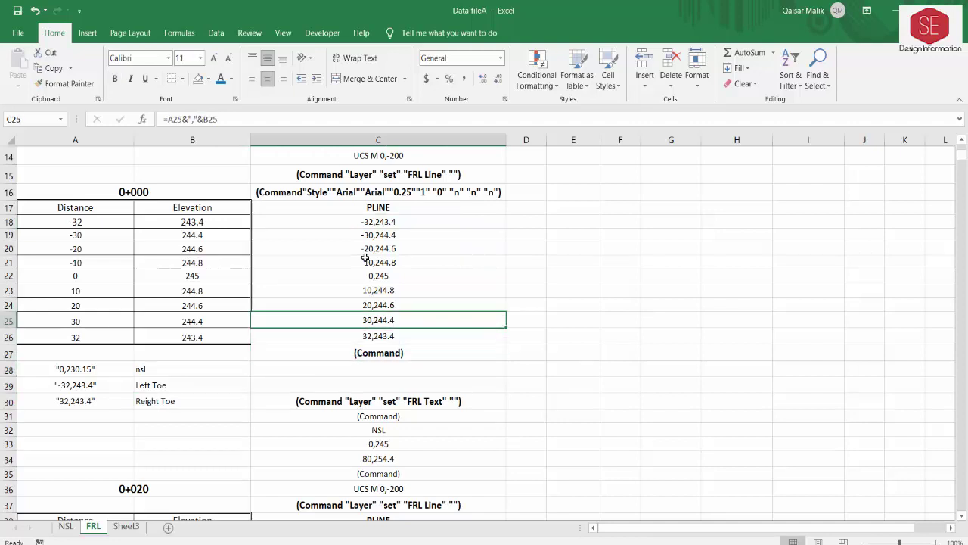
click(378, 369)
click(376, 388)
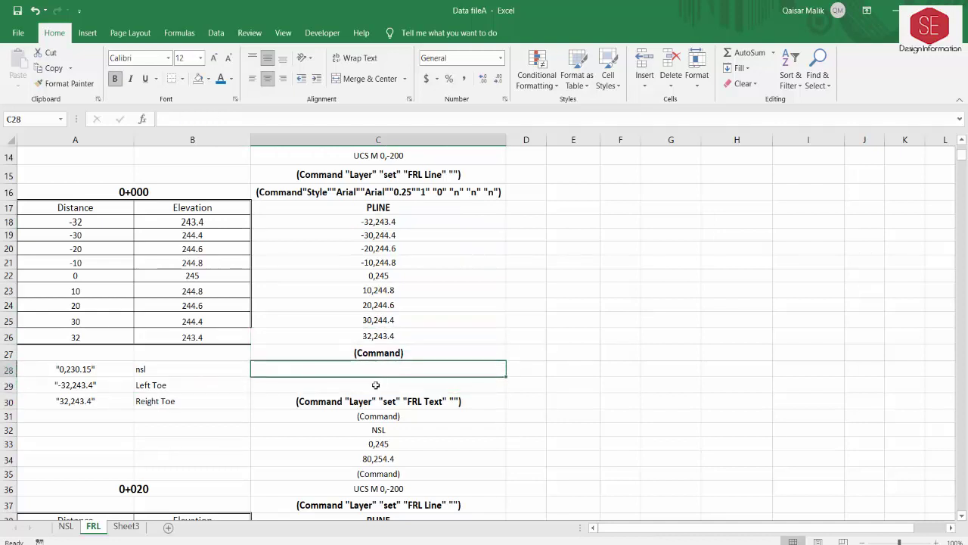
click(376, 369)
Step: Select the red Extend formula reference picture and check the Left Toe and Reight Toe labels
click(202, 352)
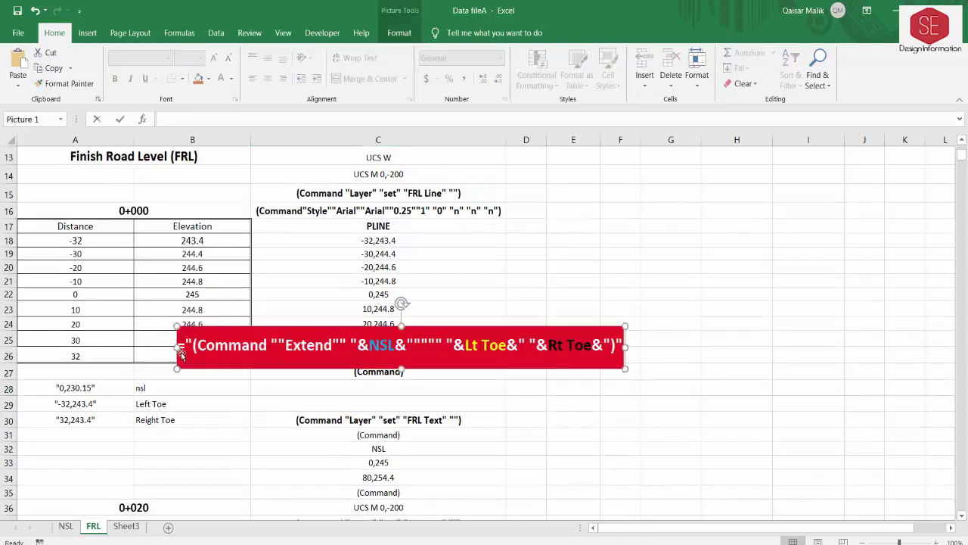
click(217, 405)
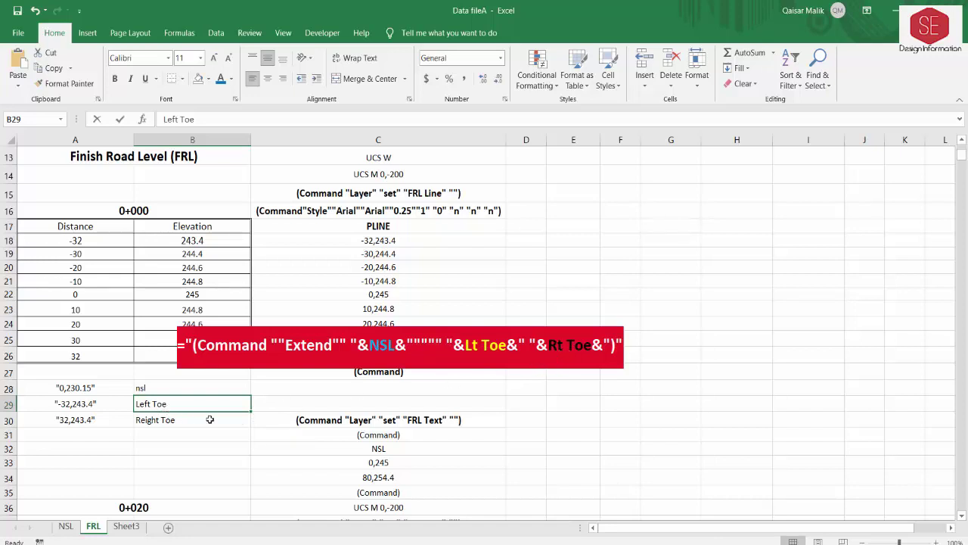
click(186, 417)
Step: In C28 begin ="(Command ""Extend"" "& and join the nsl, Left Toe and Reight Toe cells with &
click(333, 392)
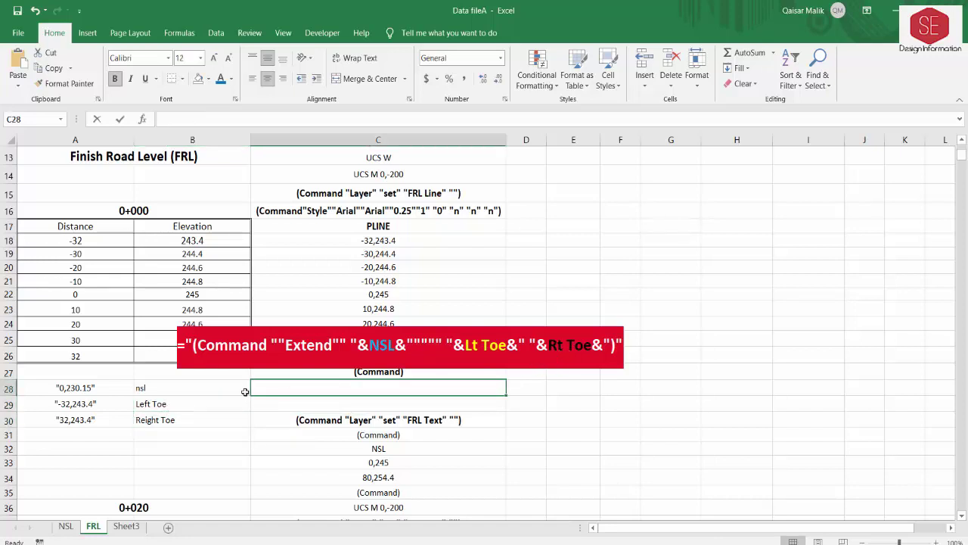
text(=")
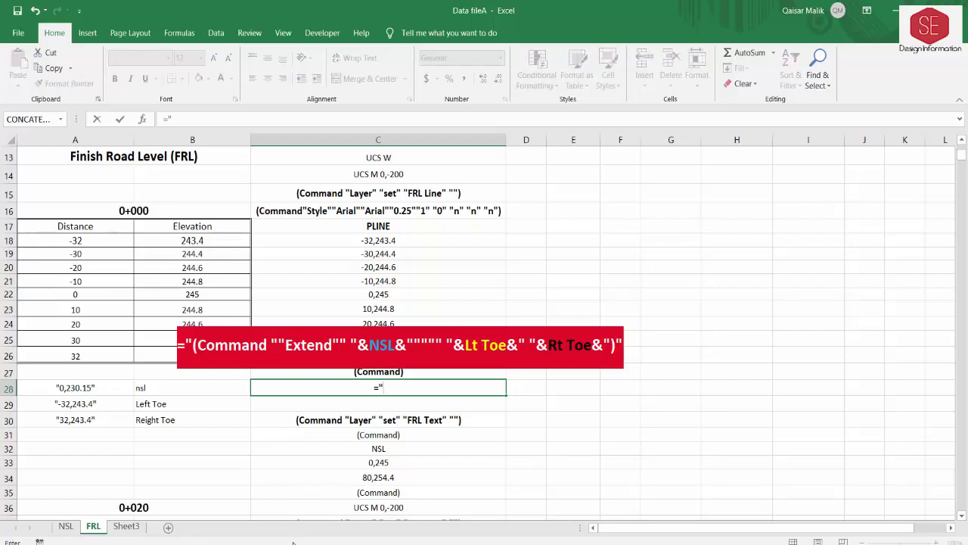
text((Com)
text(mand)
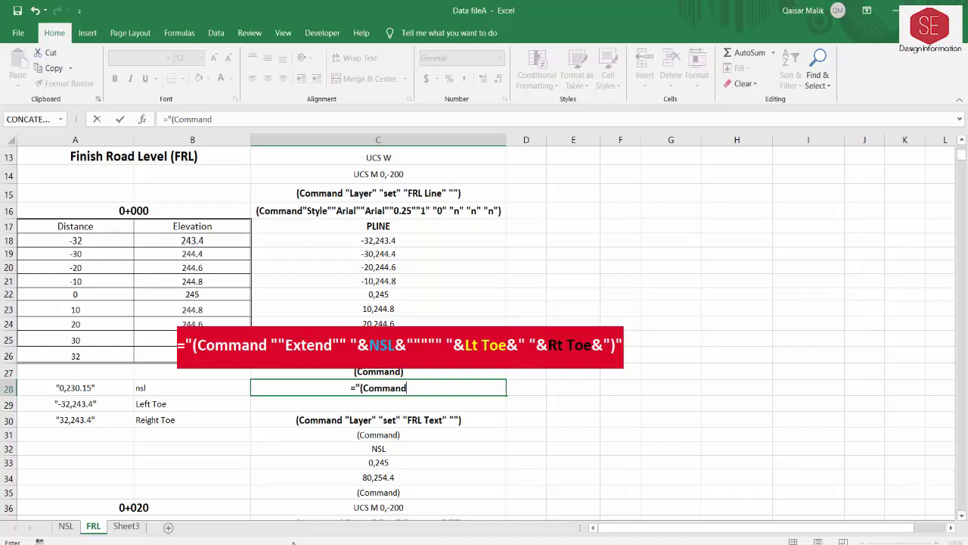
text( "")
text(Ext)
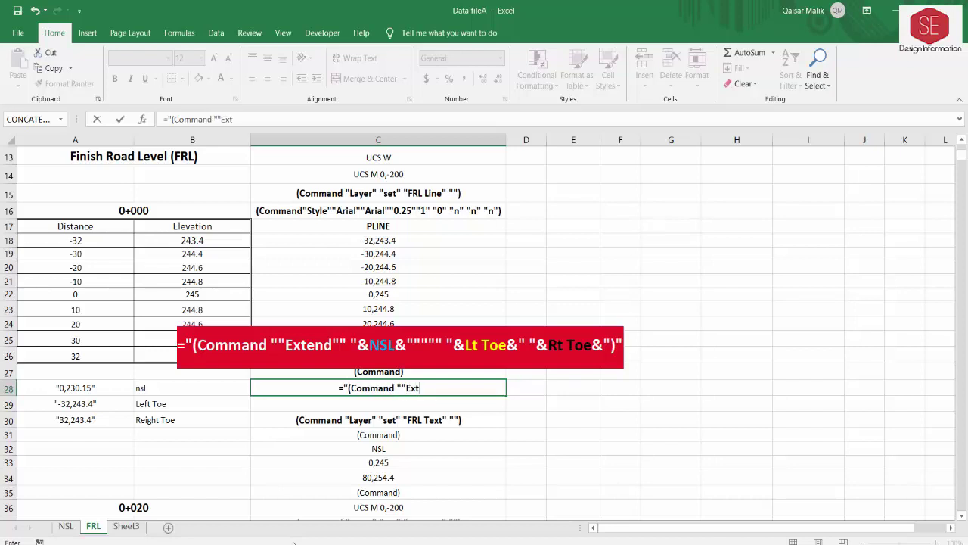
text(end)
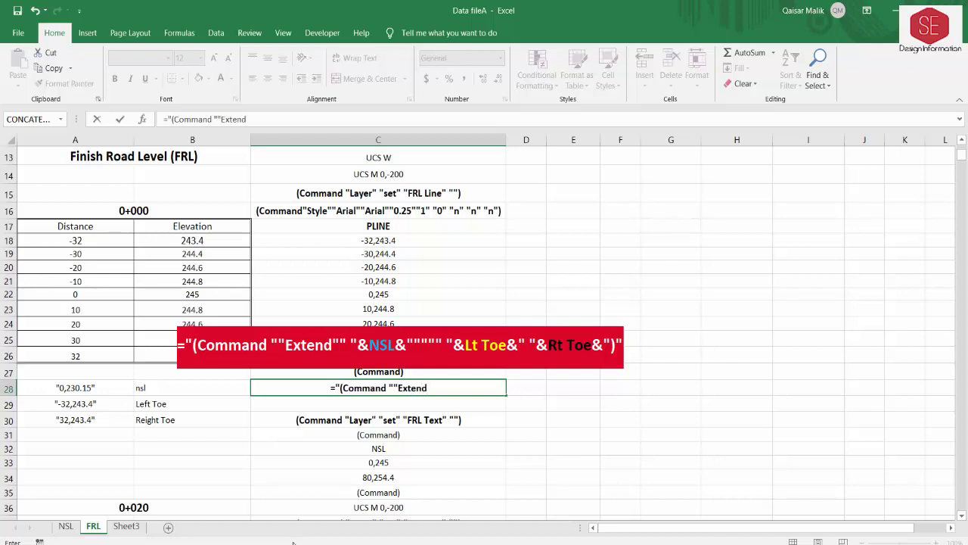
text("" )
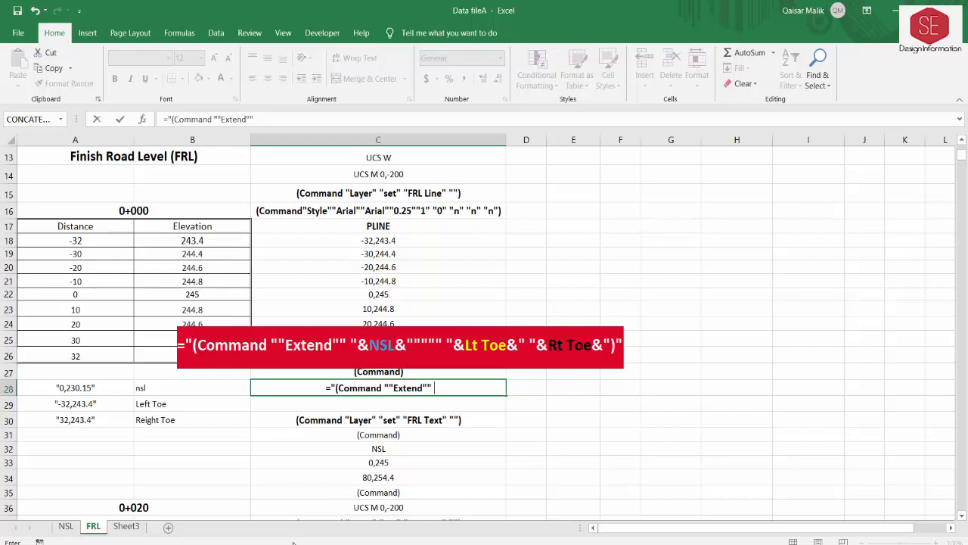
text(")
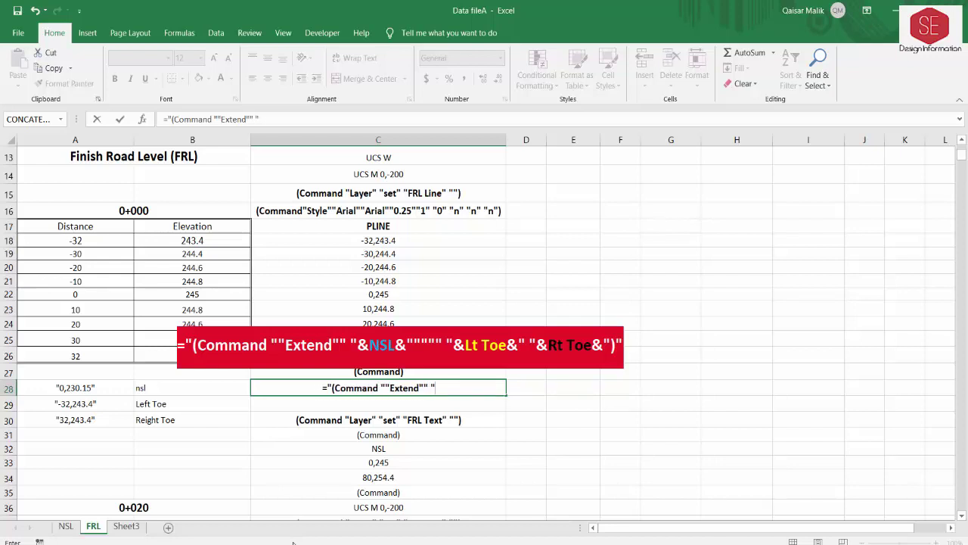
text(&)
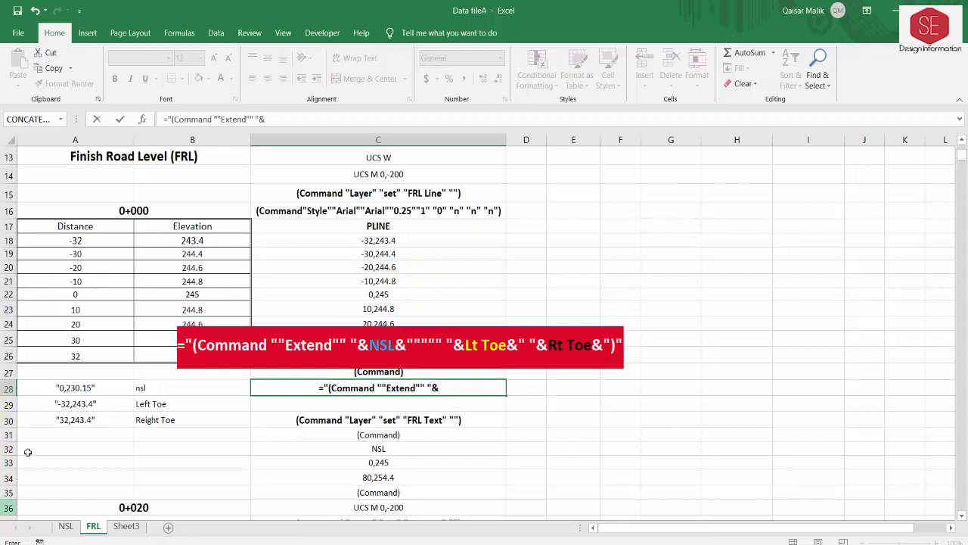
click(159, 388)
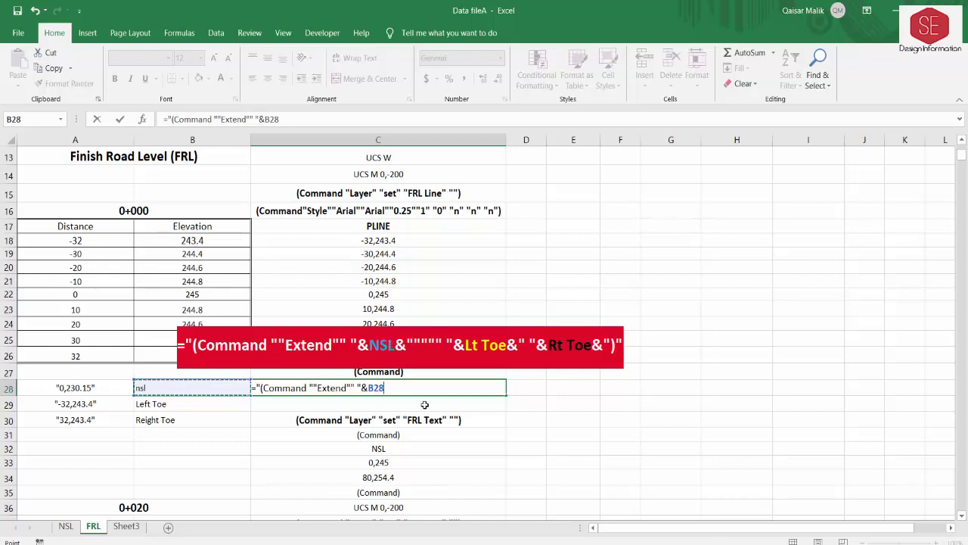
text(&""""" "&)
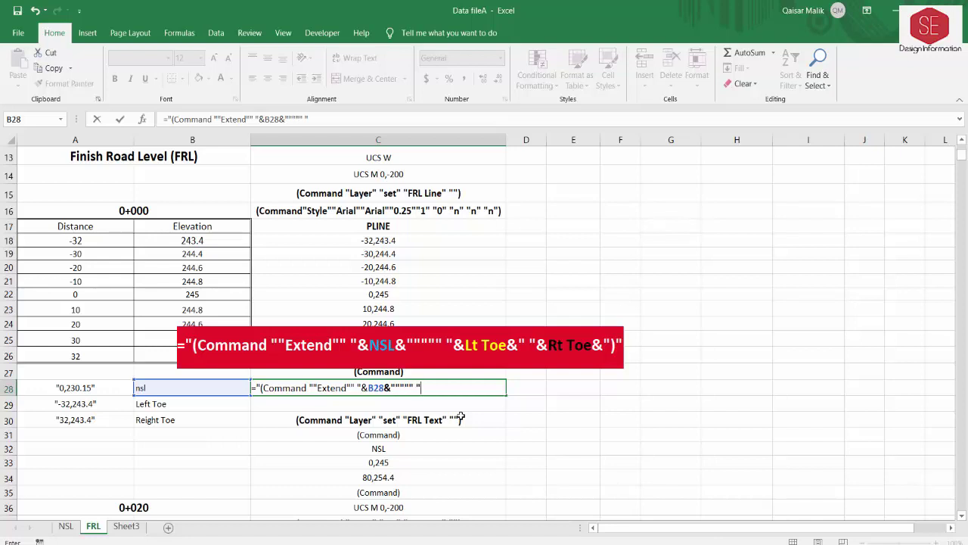
click(168, 403)
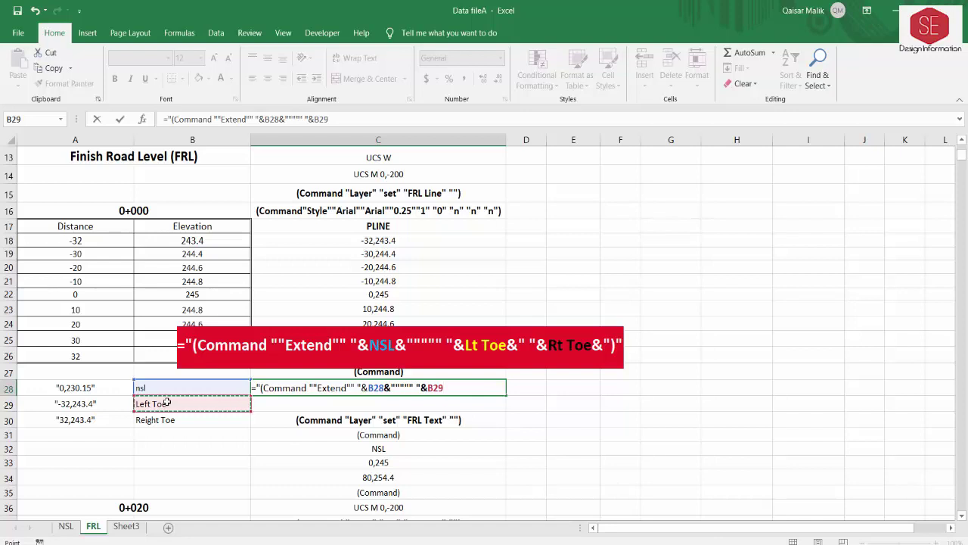
text(&" "&)
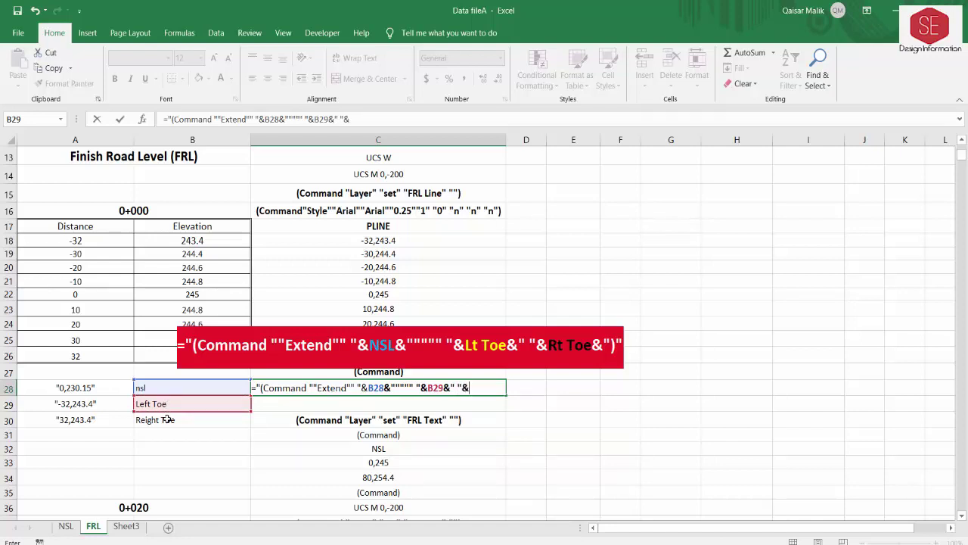
click(167, 419)
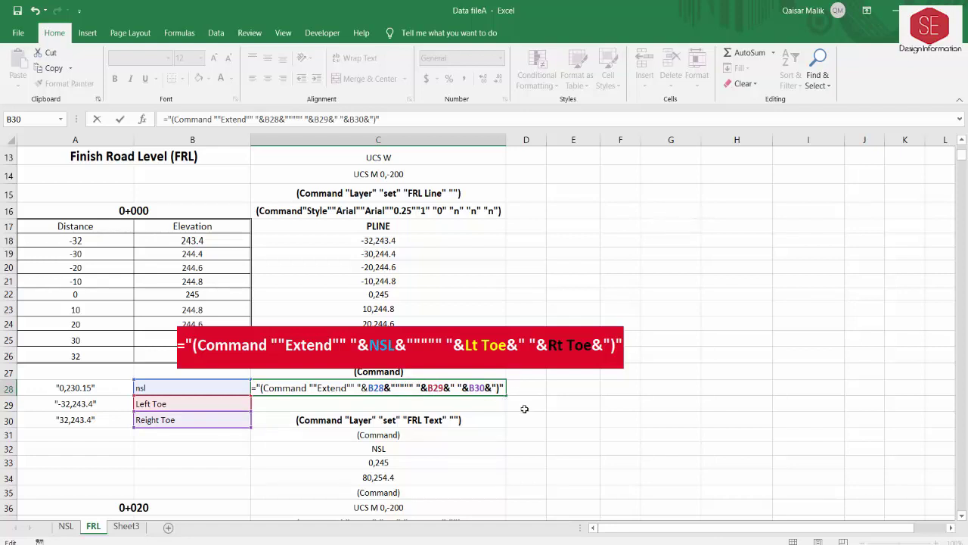
Step: Rewrite C28's Extend formula to reference A28, A29 and A30 instead of B28, B29 and B30
key(Return)
click(474, 388)
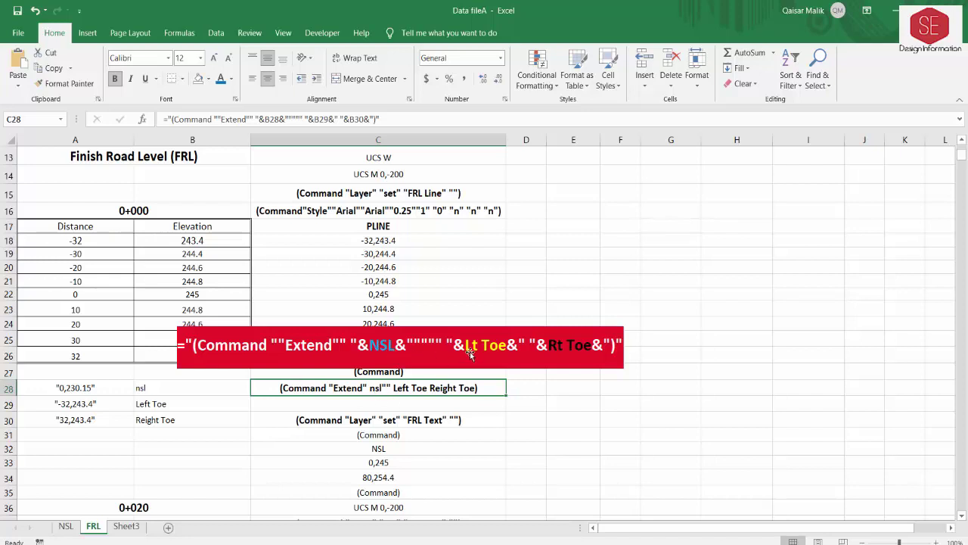
double_click(395, 387)
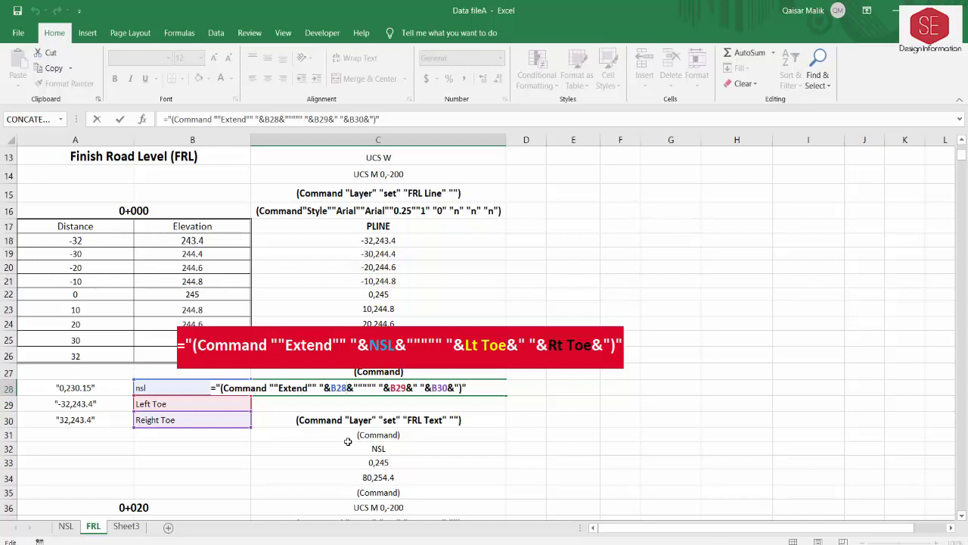
key(BackSpace)
key(BackSpace)
key(BackSpace)
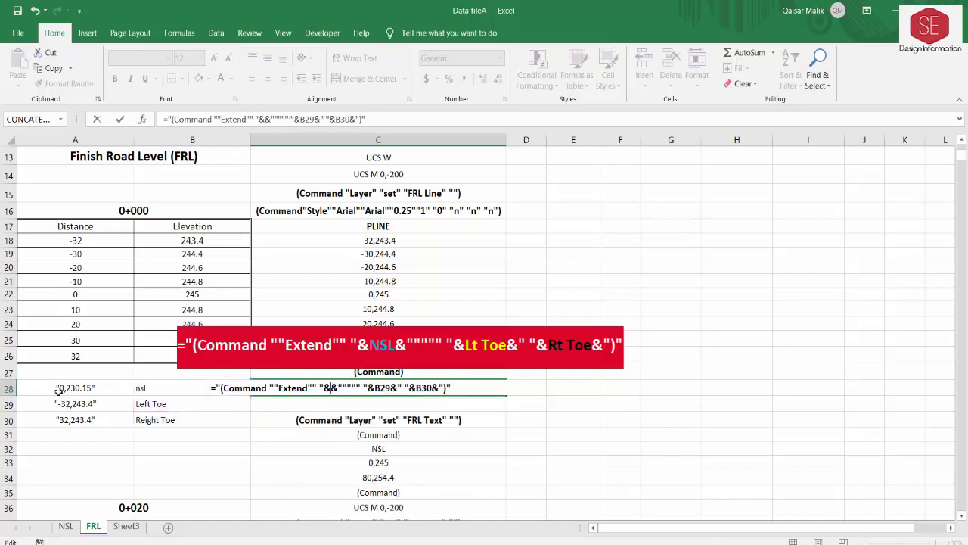
click(87, 388)
click(413, 387)
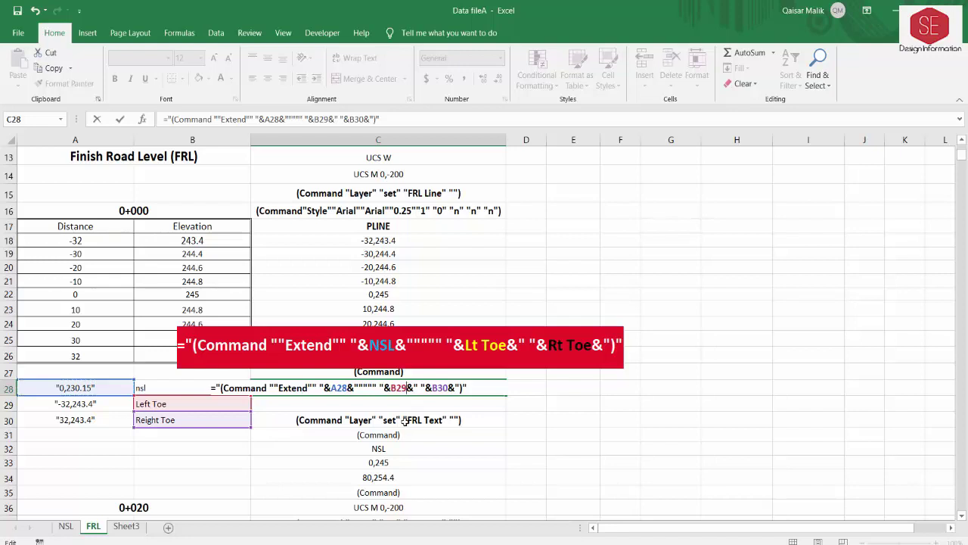
key(BackSpace)
key(BackSpace)
key(BackSpace)
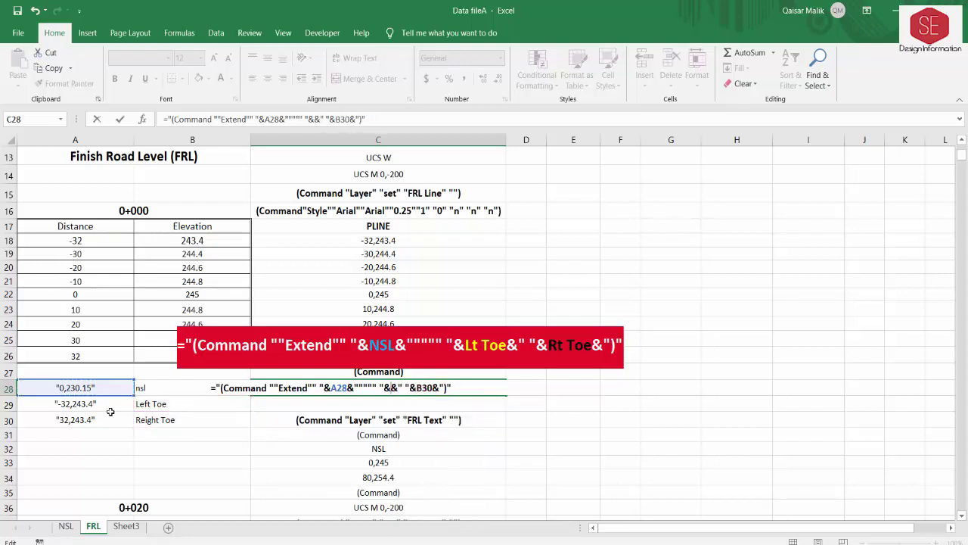
click(95, 404)
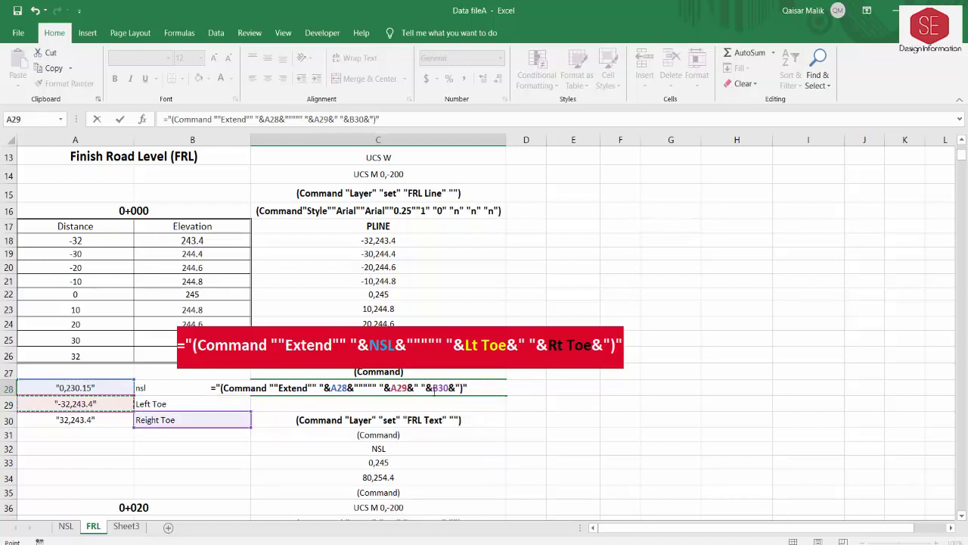
key(BackSpace)
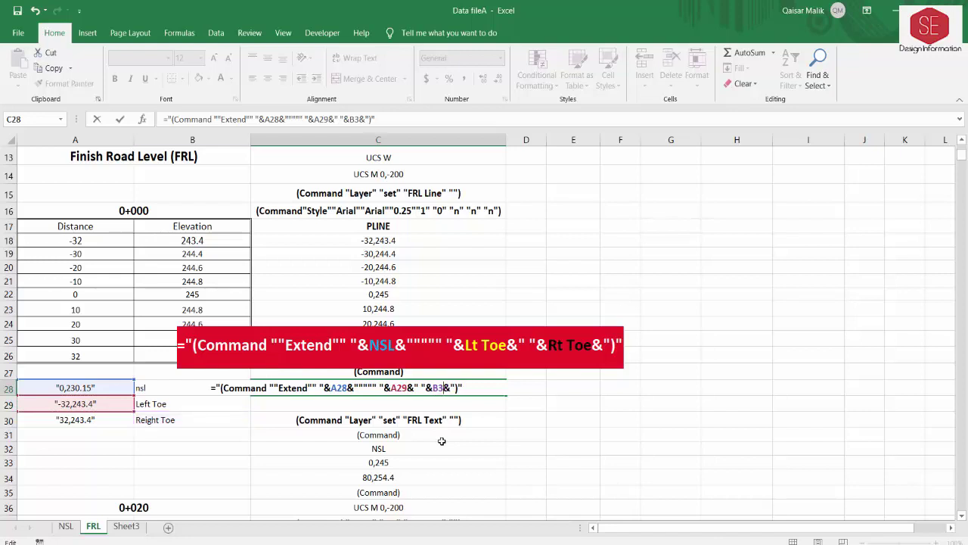
click(67, 422)
key(Return)
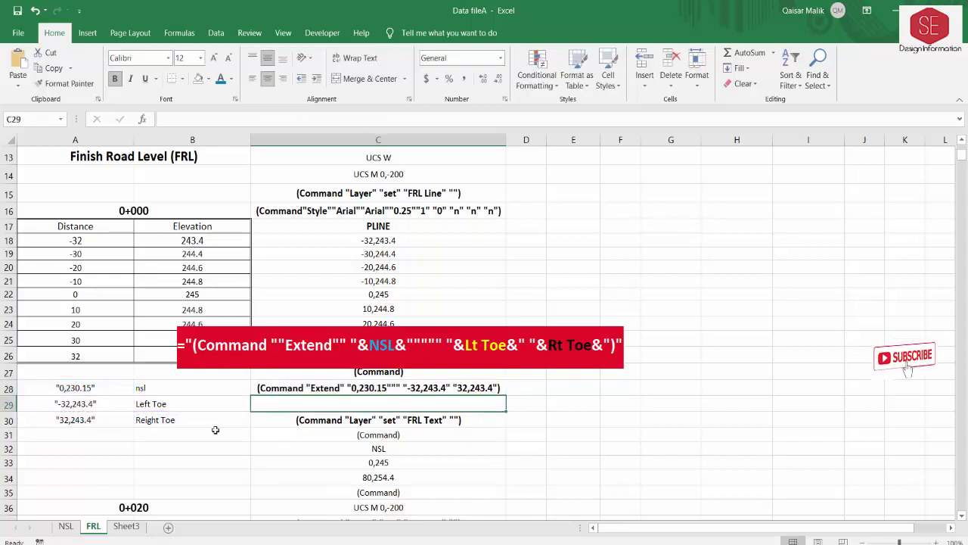
click(338, 386)
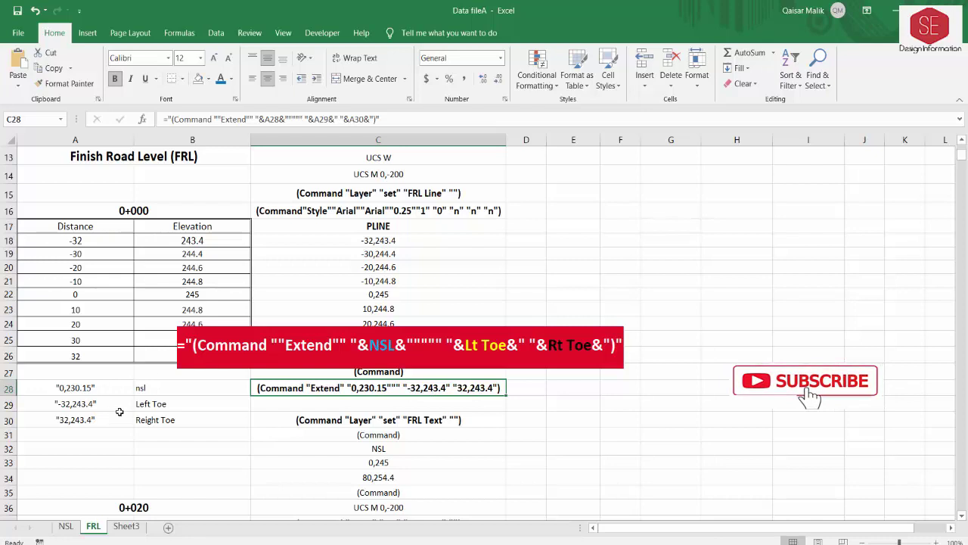
Step: Delete the red formula picture and select the (Command) line in C27
click(377, 361)
key(Delete)
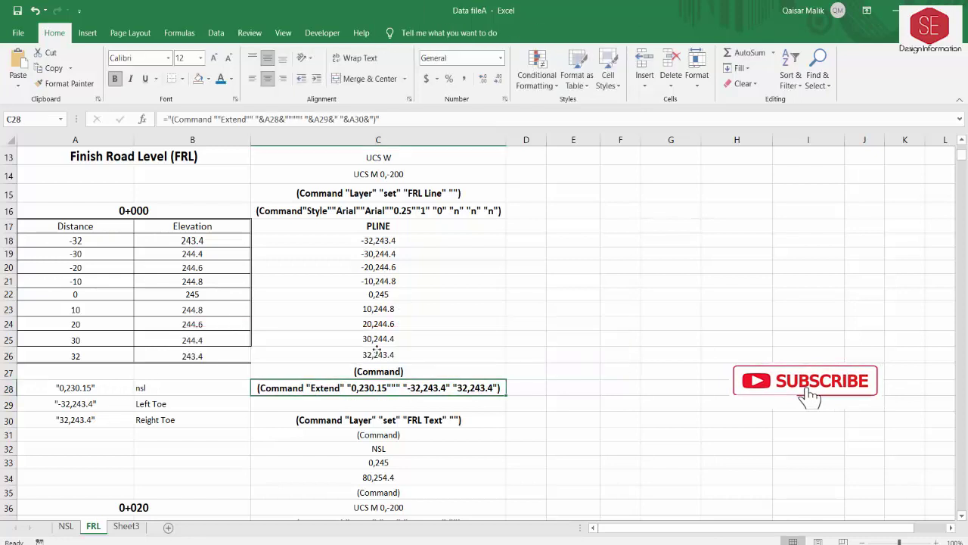
click(398, 370)
Step: Copy the (Command) line from C27 into C29 as a closing line
right_click(397, 370)
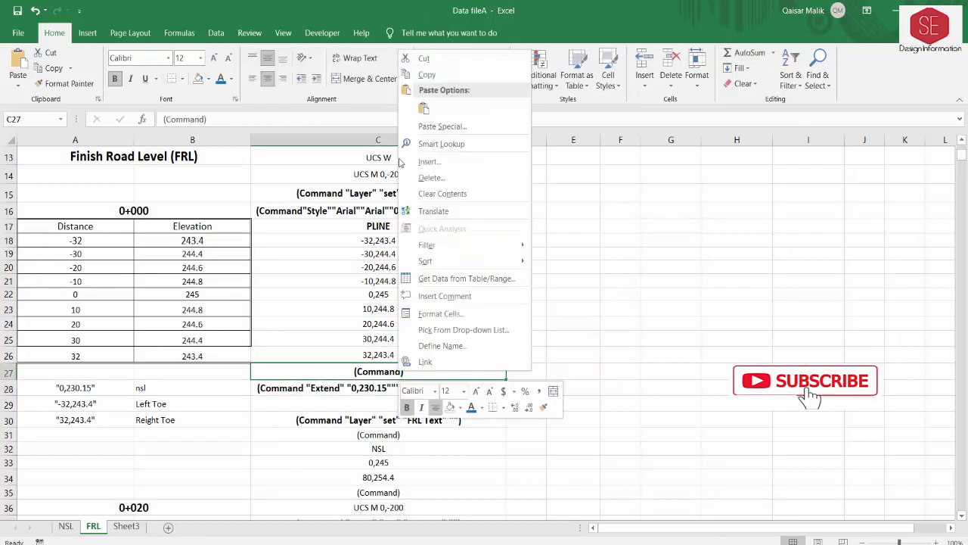
click(424, 75)
click(364, 403)
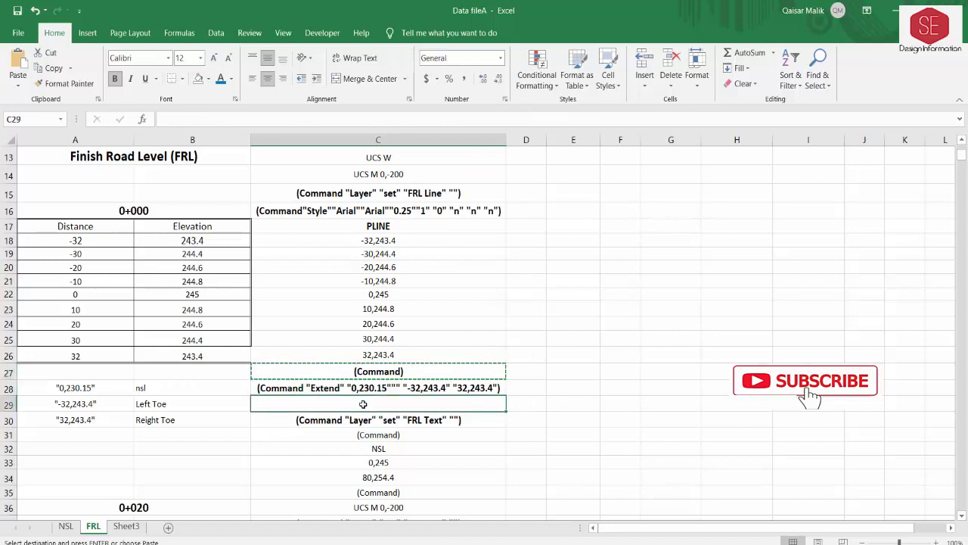
right_click(365, 404)
click(396, 156)
click(573, 294)
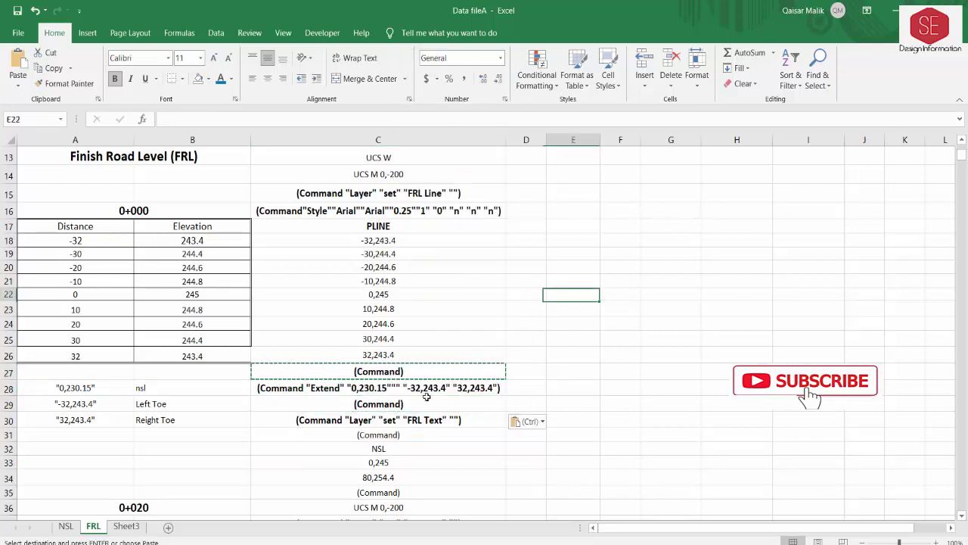
click(401, 371)
key(Escape)
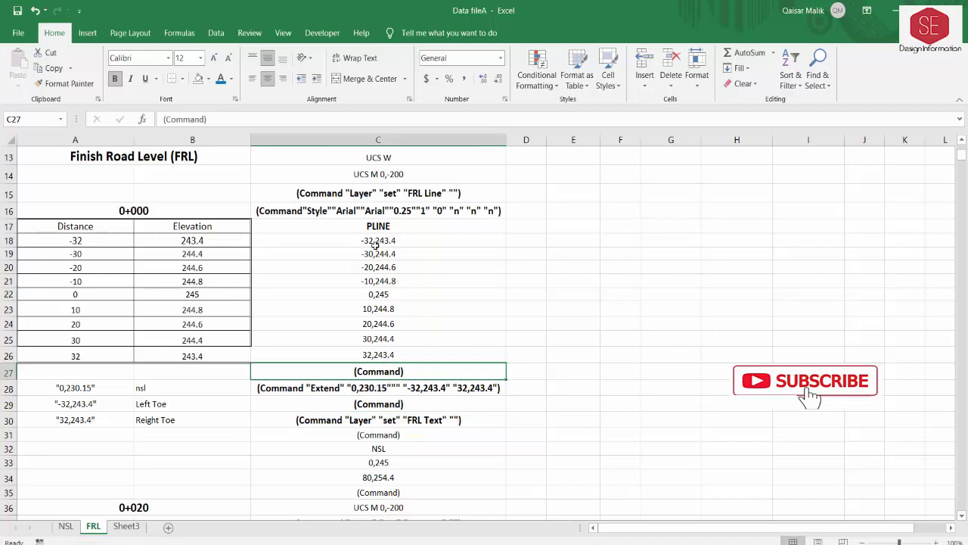
Step: Copy the NSL sheet's polyline commands in E27:E38
click(66, 528)
click(450, 341)
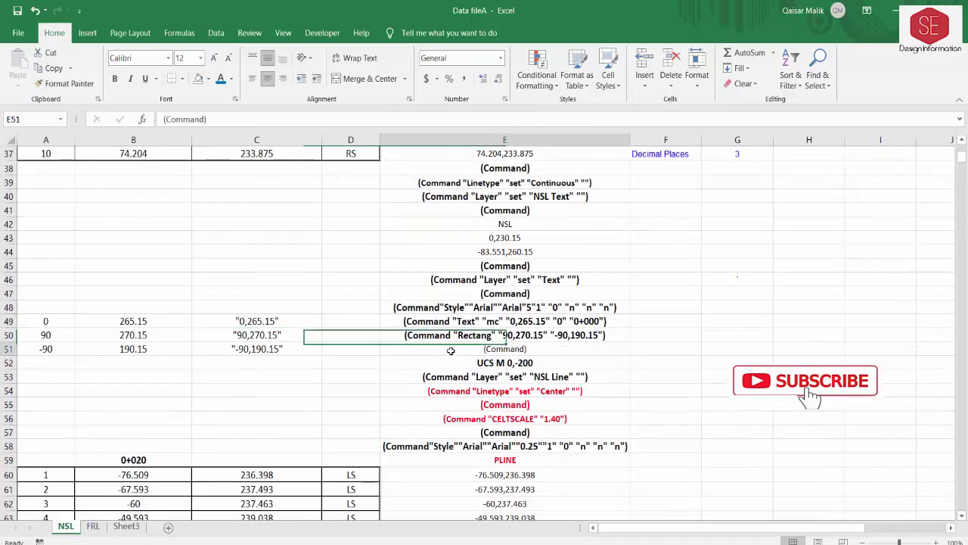
scroll(453, 333, up, 6)
click(506, 262)
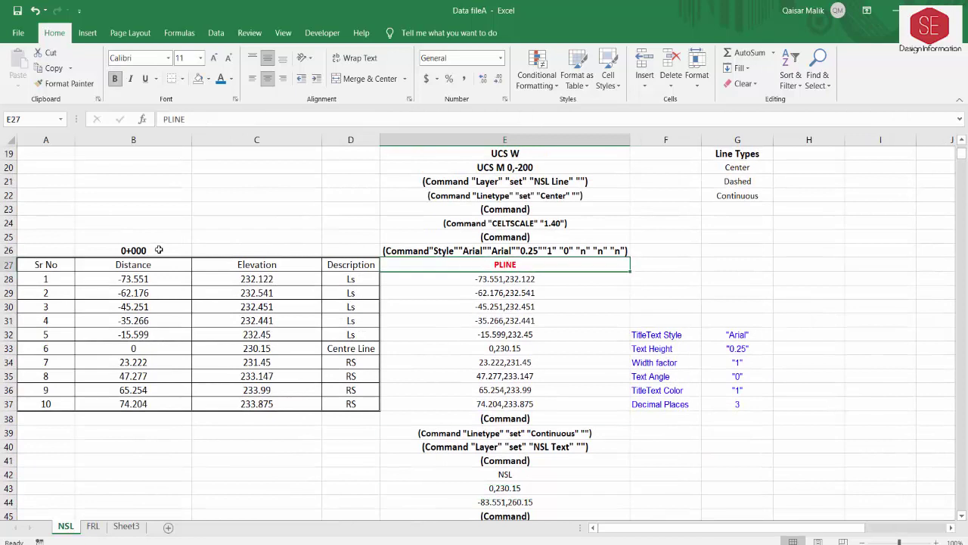
click(94, 250)
drag(505, 264, 506, 417)
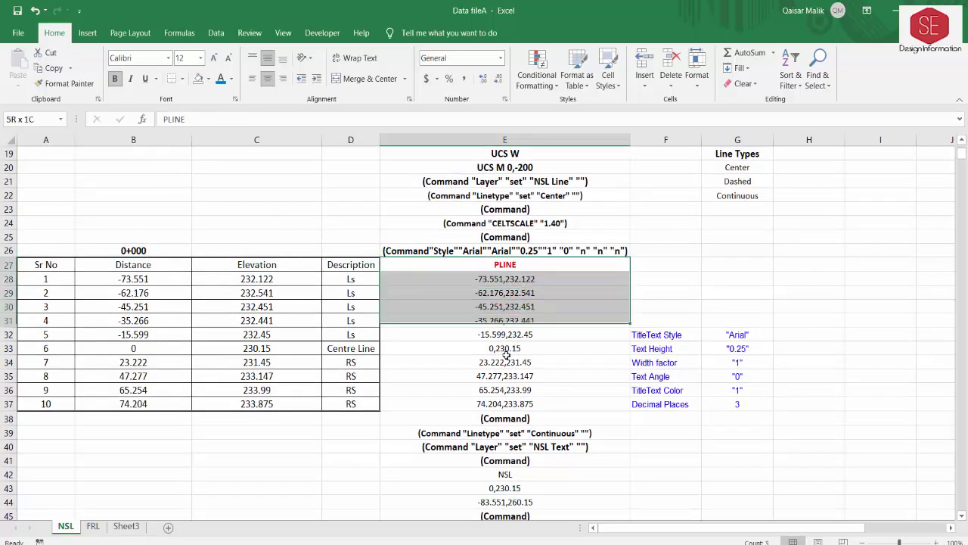
right_click(505, 418)
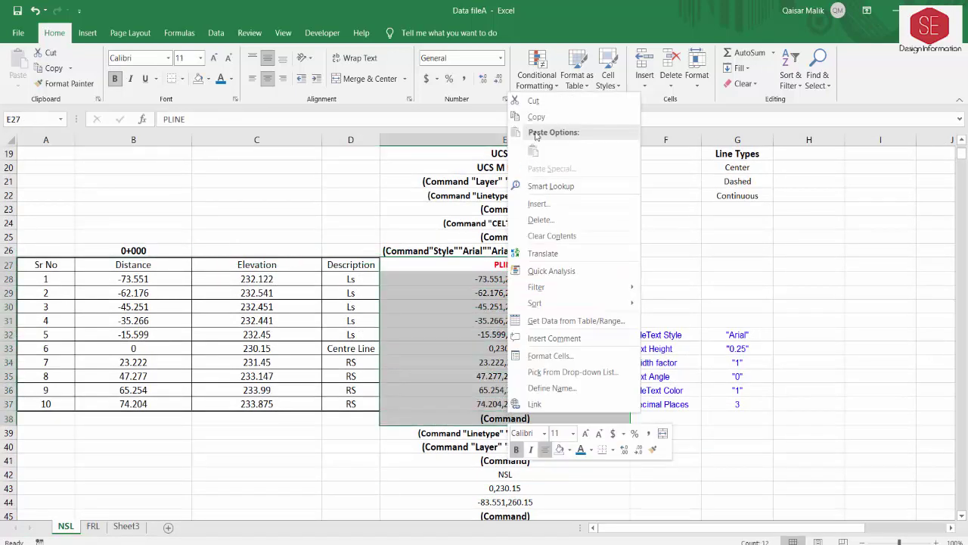
click(536, 117)
Step: Paste the NSL commands into AutoCAD to draw the red ground-profile polyline, then return to Excel
key(alt+Tab)
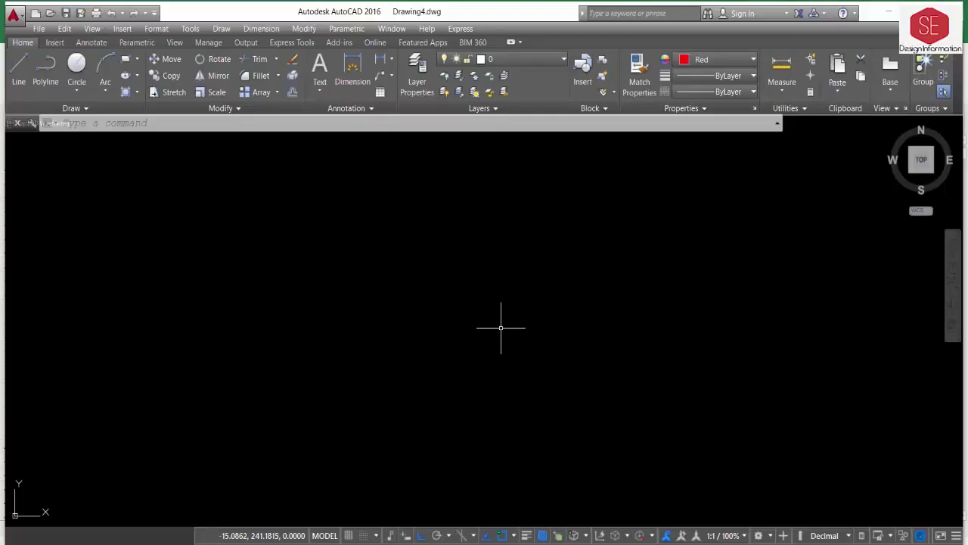
right_click(143, 124)
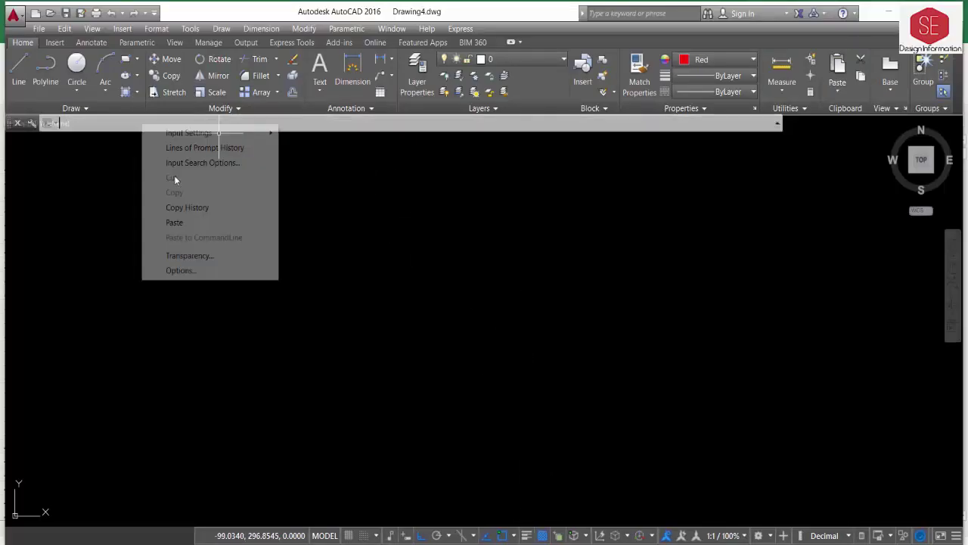
click(184, 220)
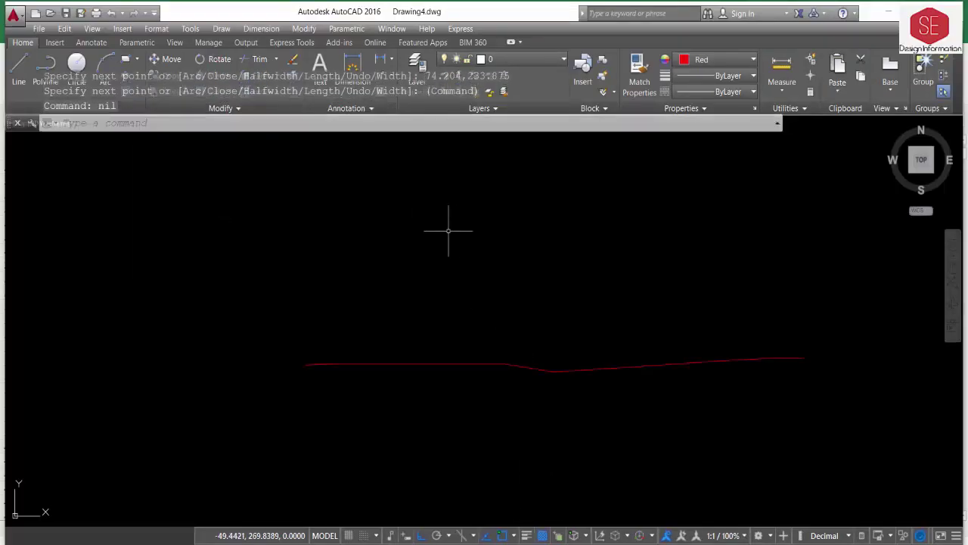
key(Escape)
click(484, 365)
key(Escape)
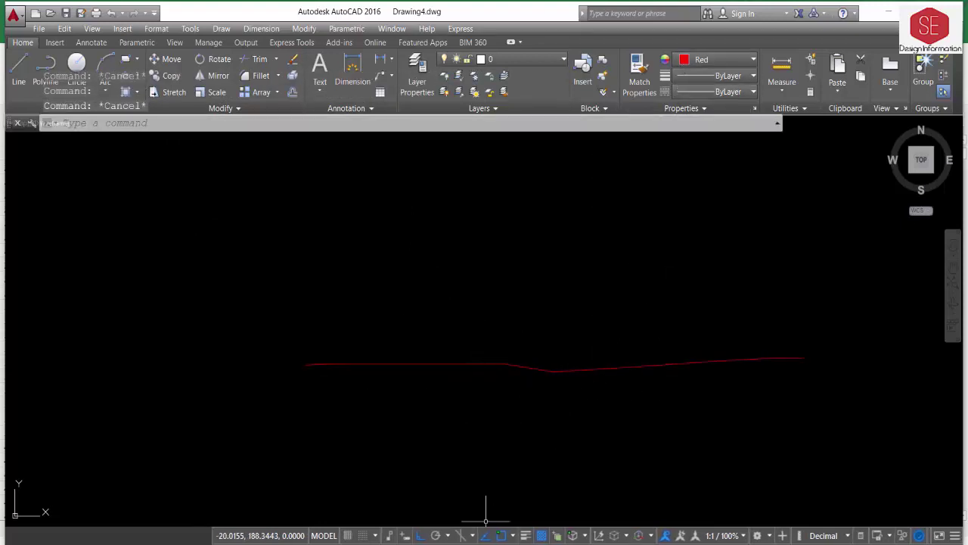
mouse_move(484, 539)
click(443, 511)
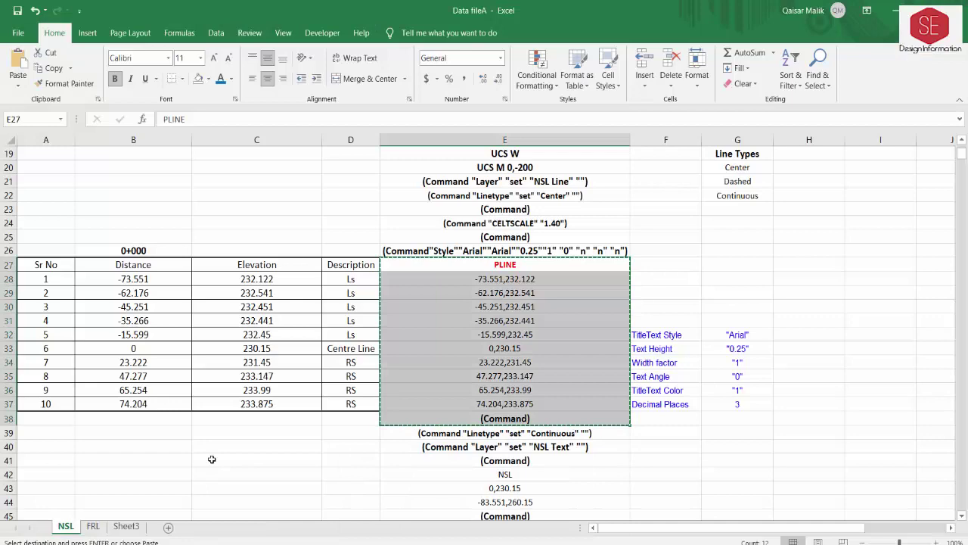
Step: Copy the FRL sheet's polyline and Extend commands in C17:C29
click(93, 526)
click(426, 307)
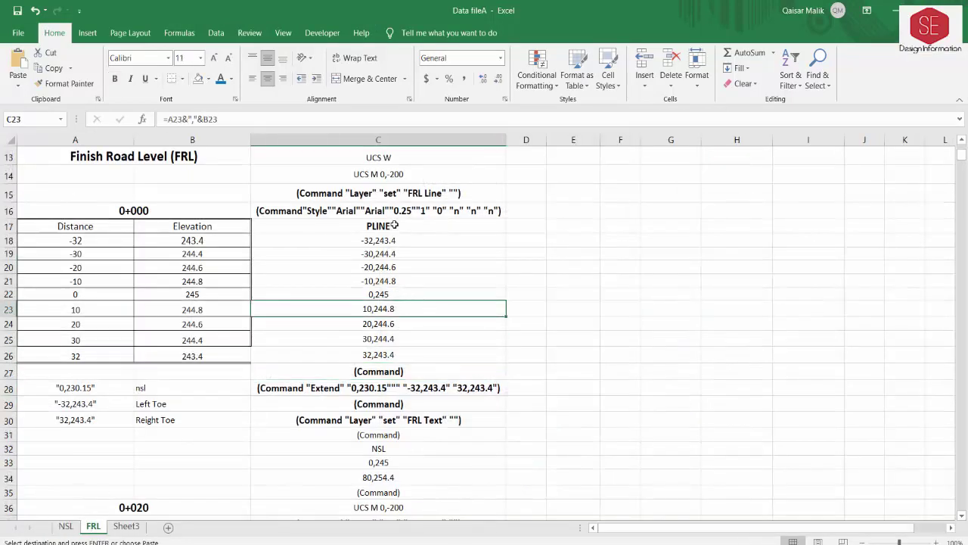
drag(394, 225, 394, 406)
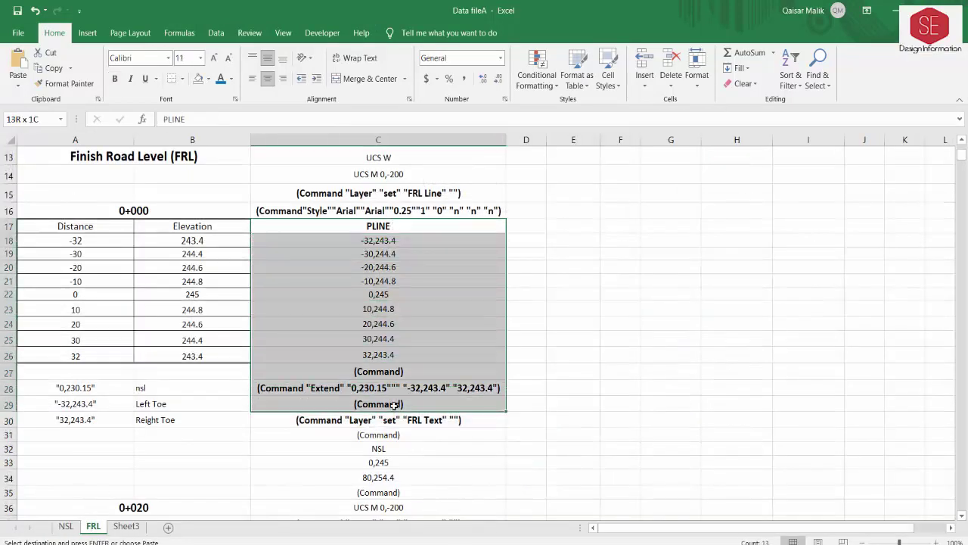
right_click(398, 346)
click(428, 46)
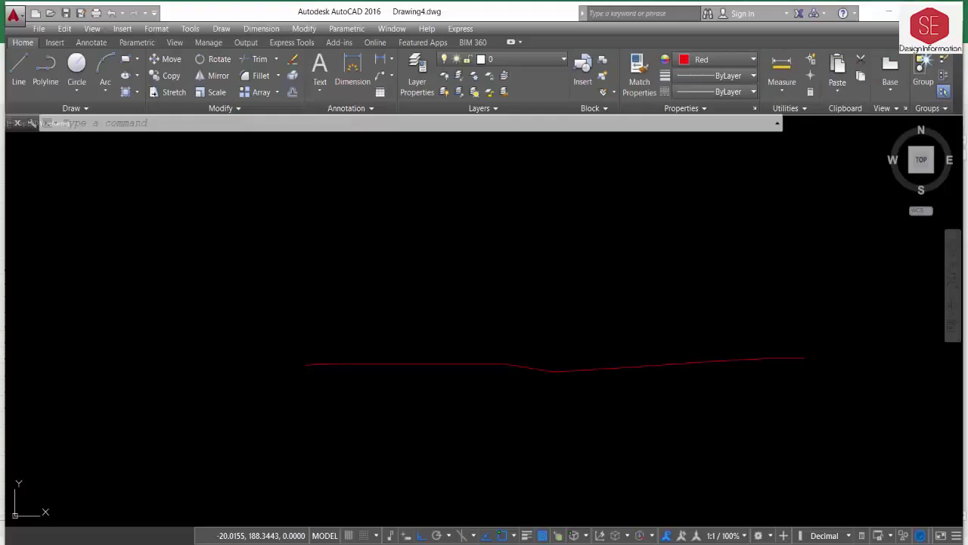
Step: Set the drawing colour to yellow and paste the FRL commands to draw the road-level outline
click(719, 59)
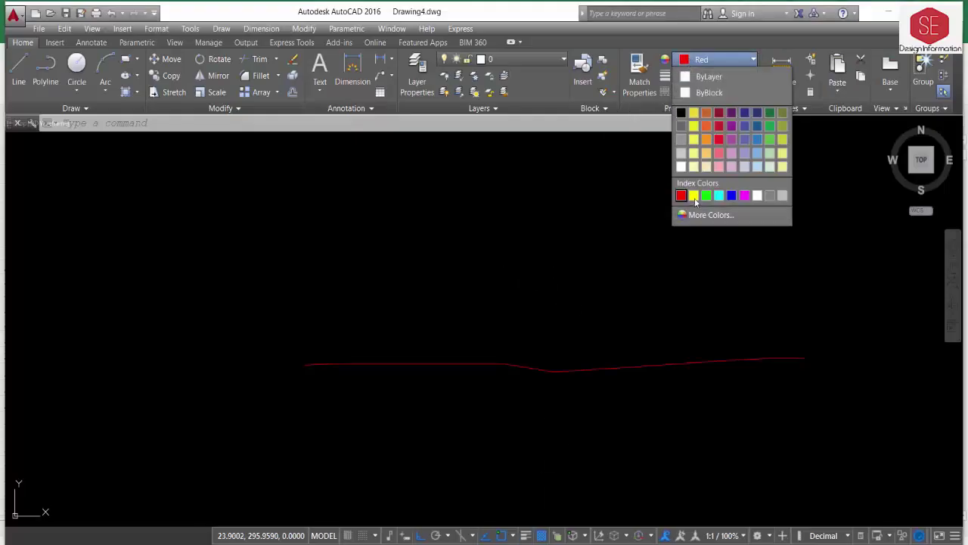
click(694, 197)
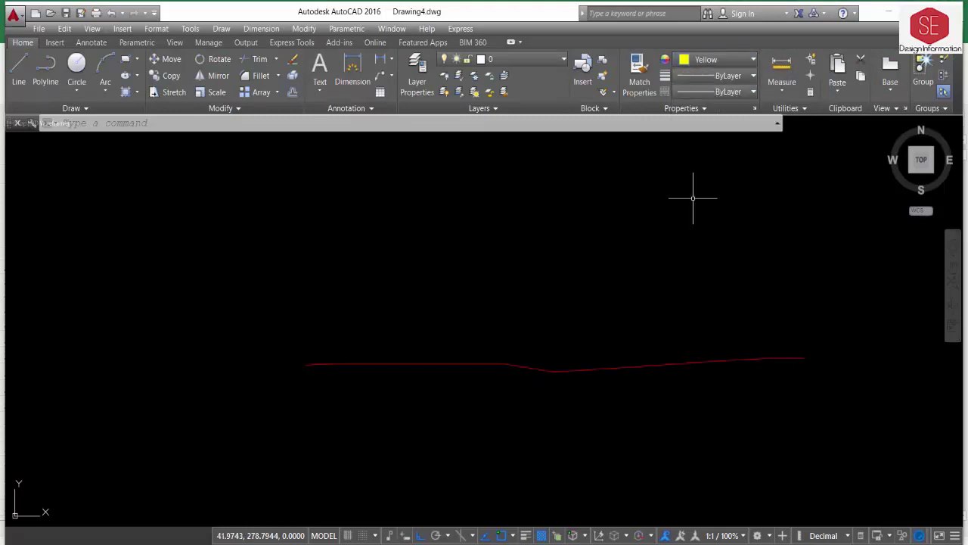
right_click(260, 123)
click(308, 221)
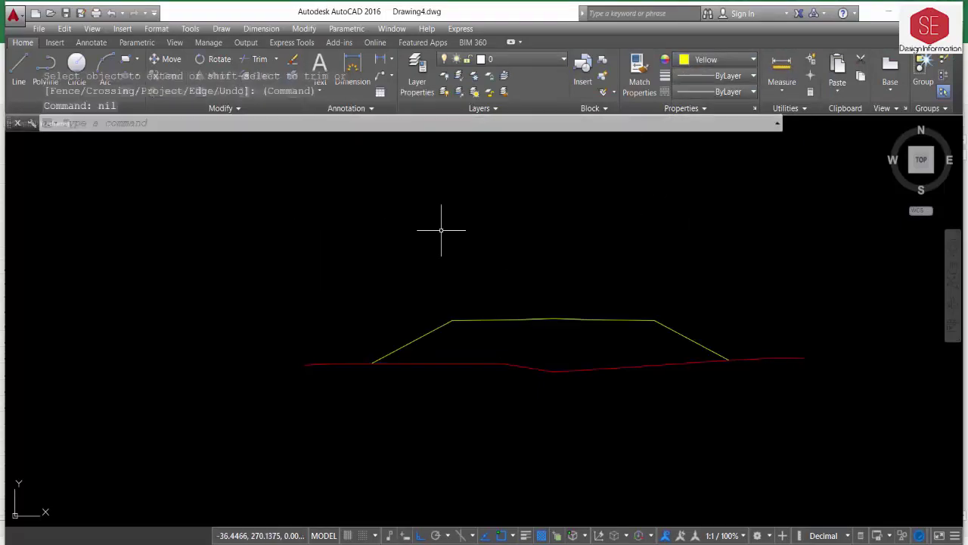
Step: Inspect the yellow outline against the red ground line, then switch to the Data fileA workbook
drag(564, 335, 364, 252)
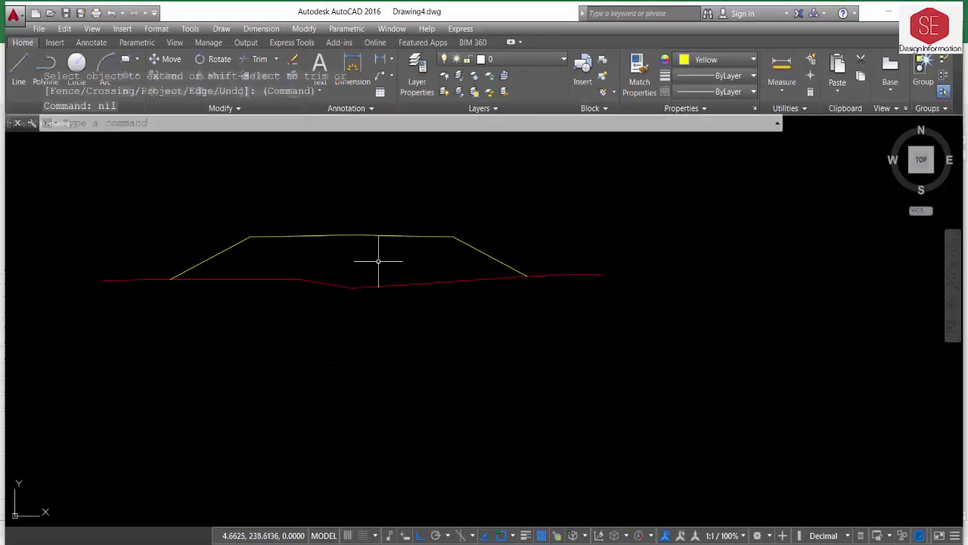
click(493, 255)
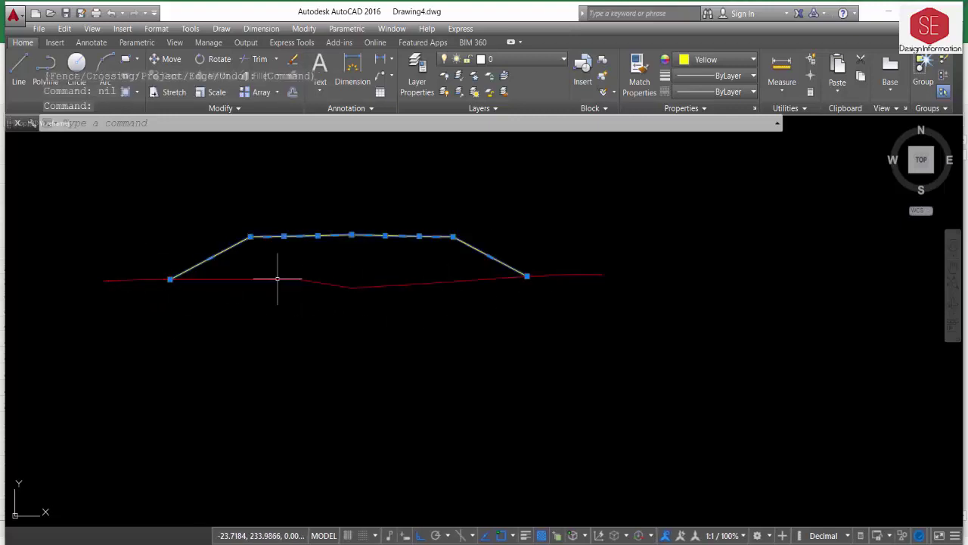
key(Escape)
click(218, 250)
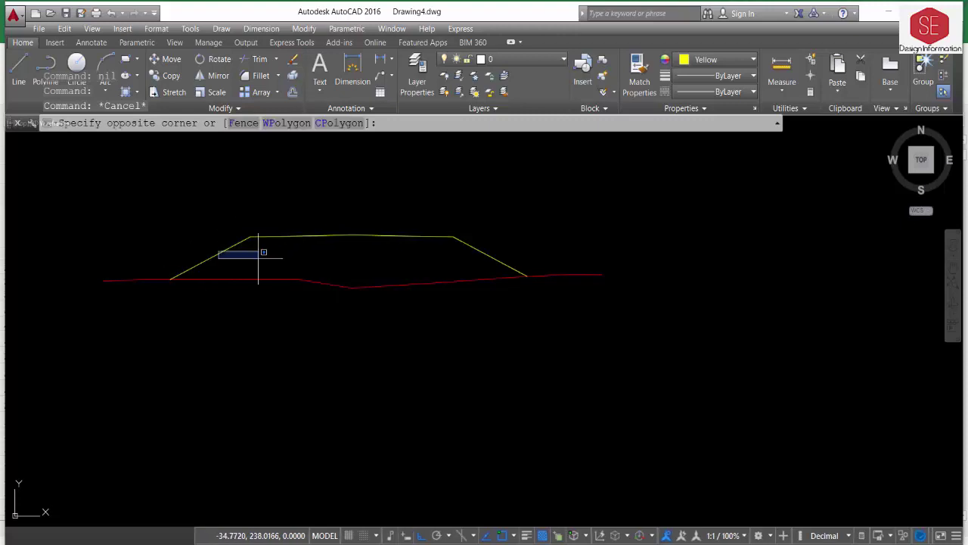
click(173, 227)
key(Escape)
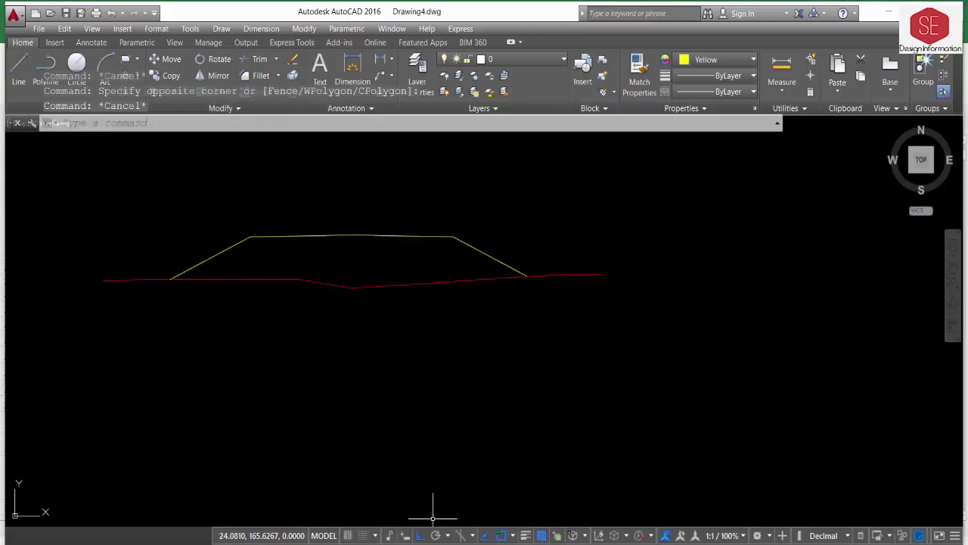
mouse_move(439, 538)
click(389, 493)
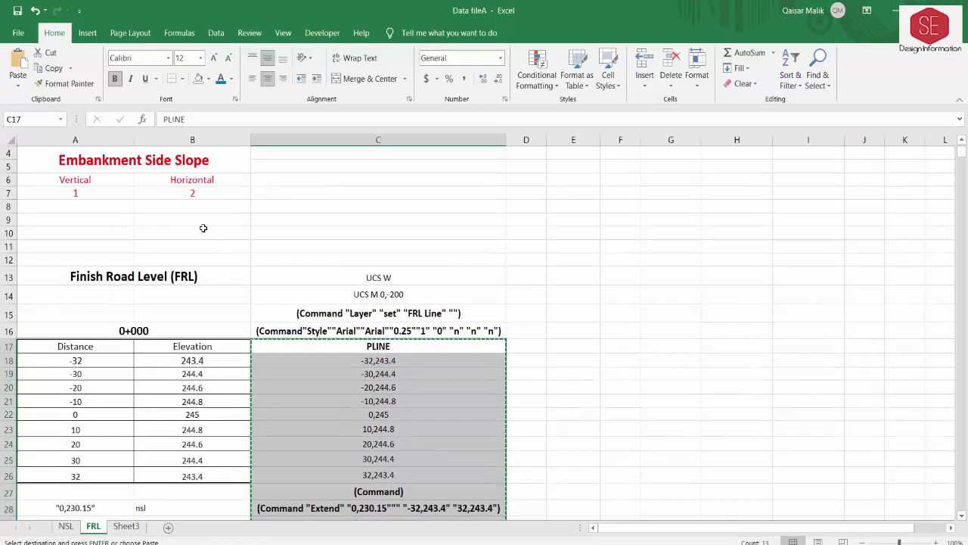
Step: Set the horizontal side slope in B7 to 1
click(190, 192)
text(1)
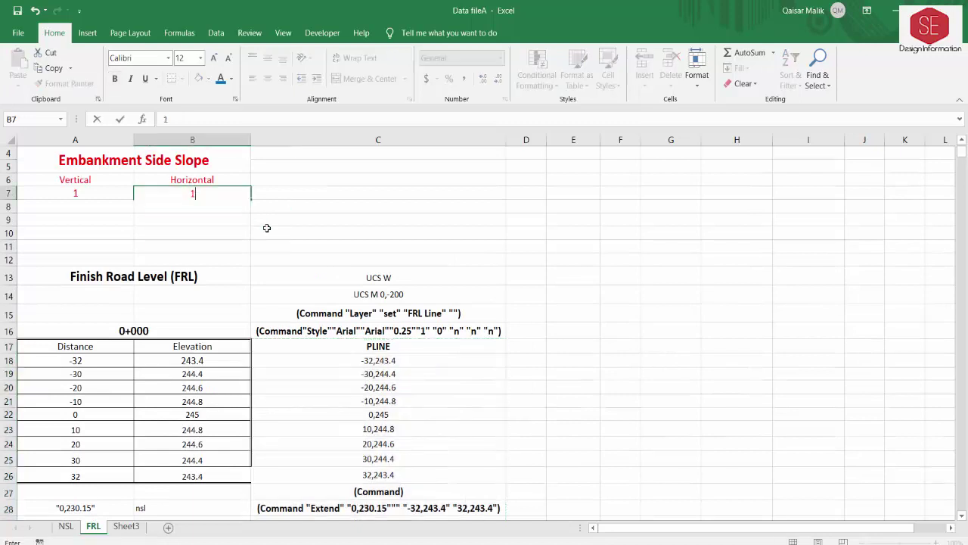
key(Return)
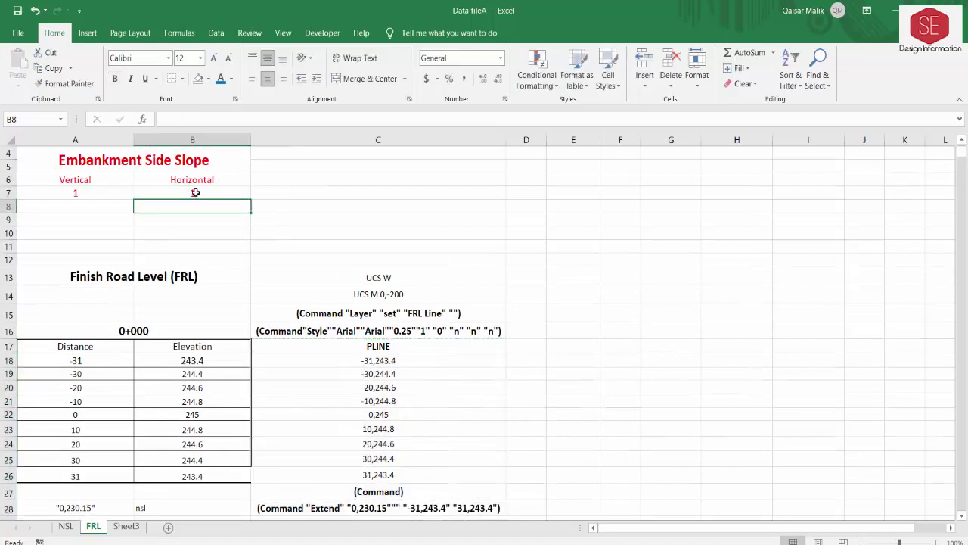
Step: Copy the recalculated PLINE command block and switch to AutoCAD
mouse_move(386, 346)
mouse_down()
mouse_move(390, 489)
mouse_move(393, 472)
mouse_up()
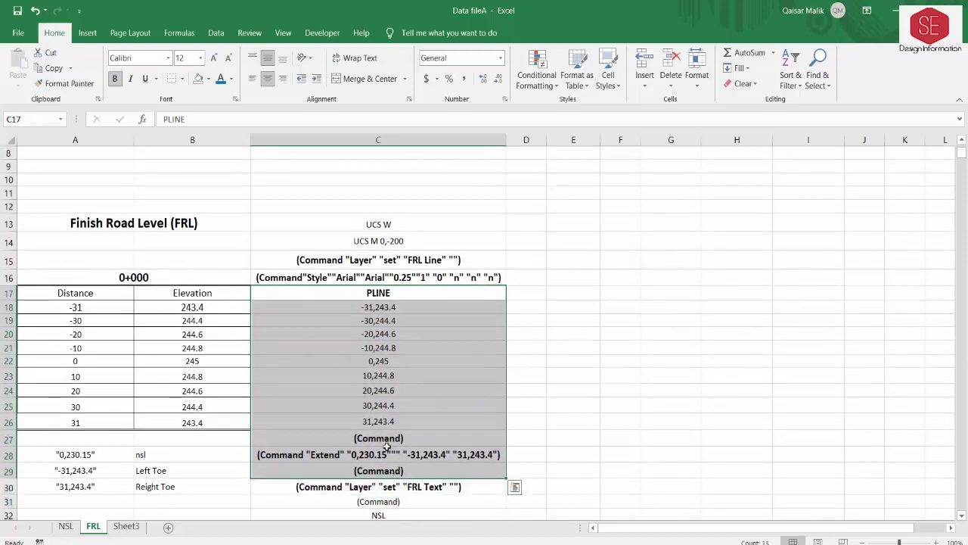
right_click(382, 451)
click(433, 150)
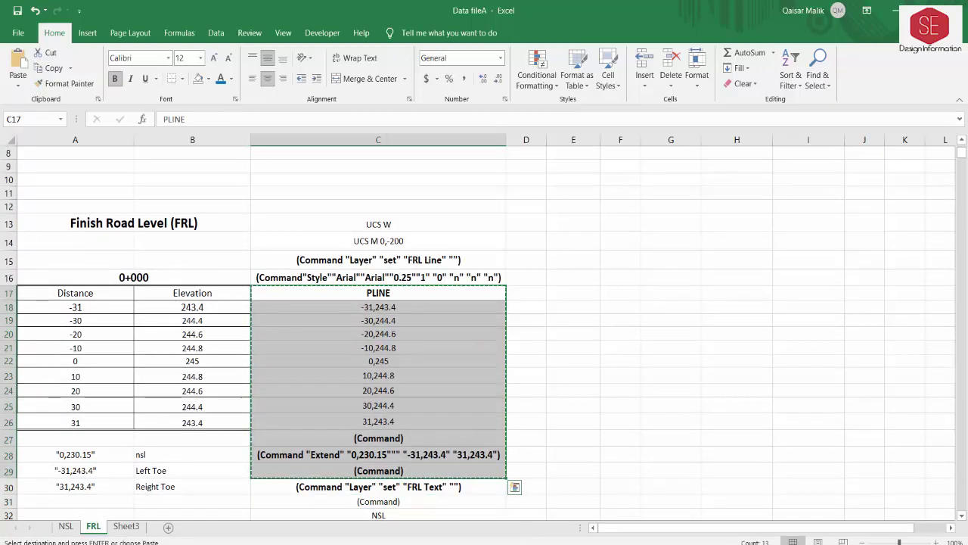
key(alt+Tab)
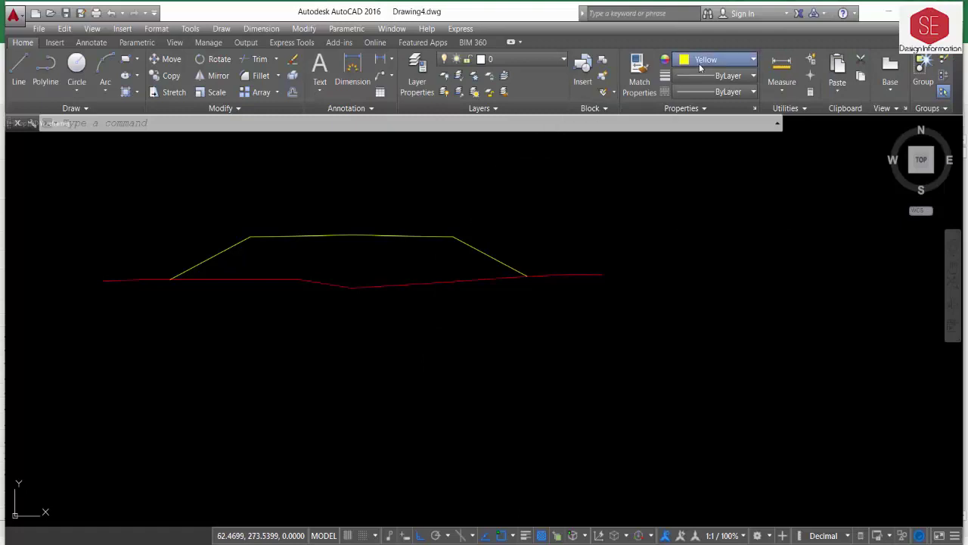
Step: Set the colour to green and paste the commands to draw the 1:1 embankment outline
click(700, 67)
click(703, 195)
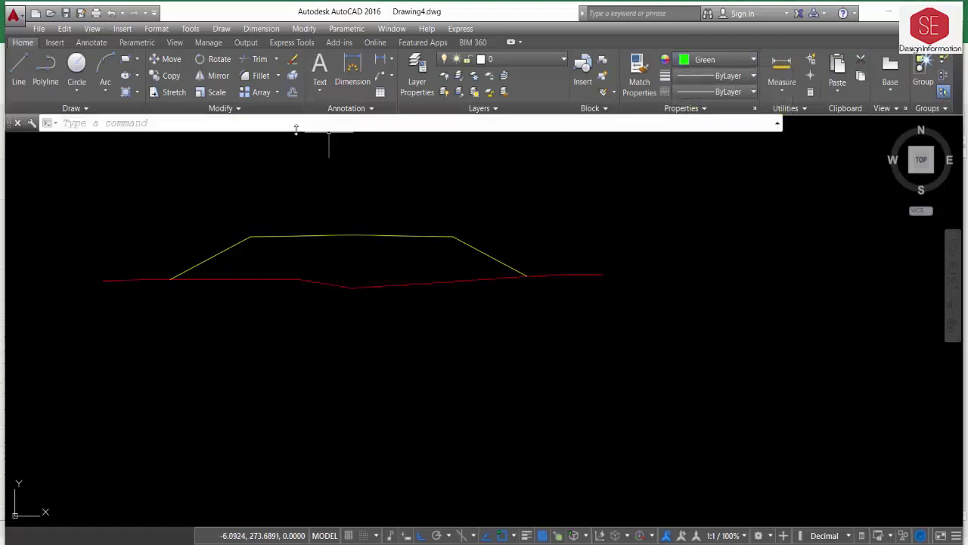
right_click(212, 127)
click(230, 223)
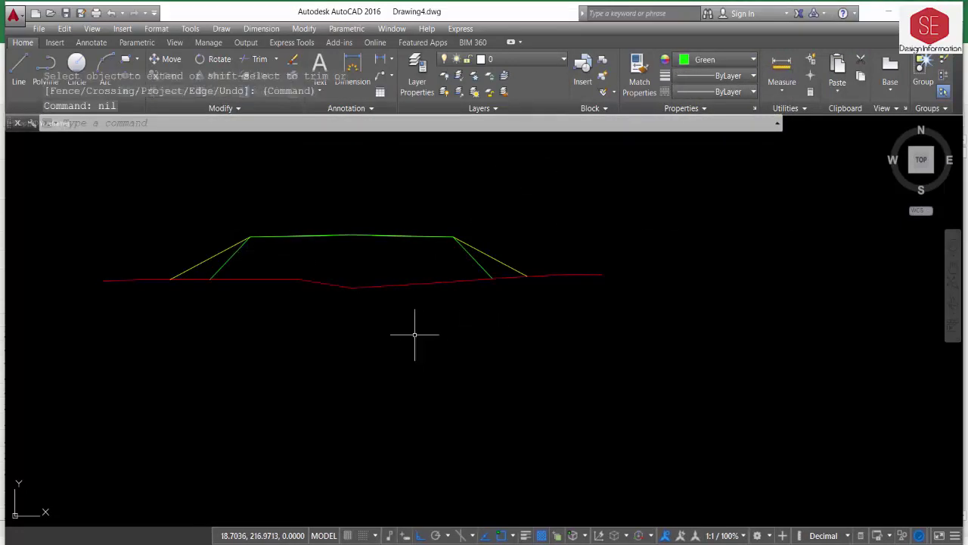
key(Escape)
click(481, 273)
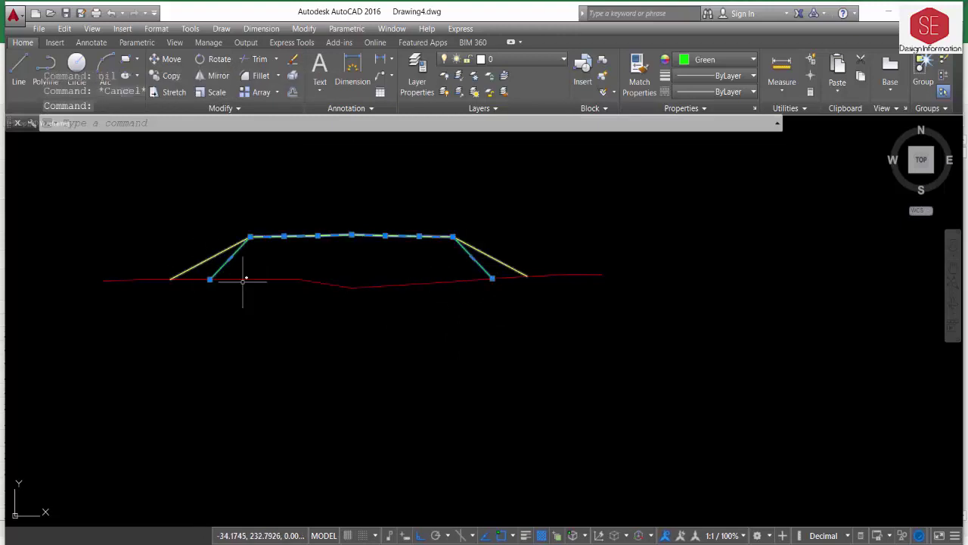
key(Escape)
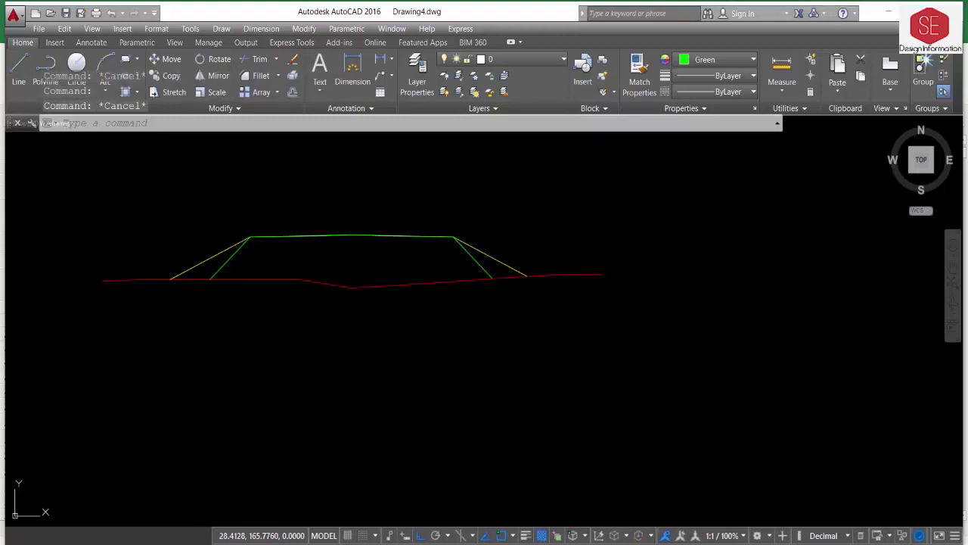
click(413, 500)
scroll(196, 233, up, 3)
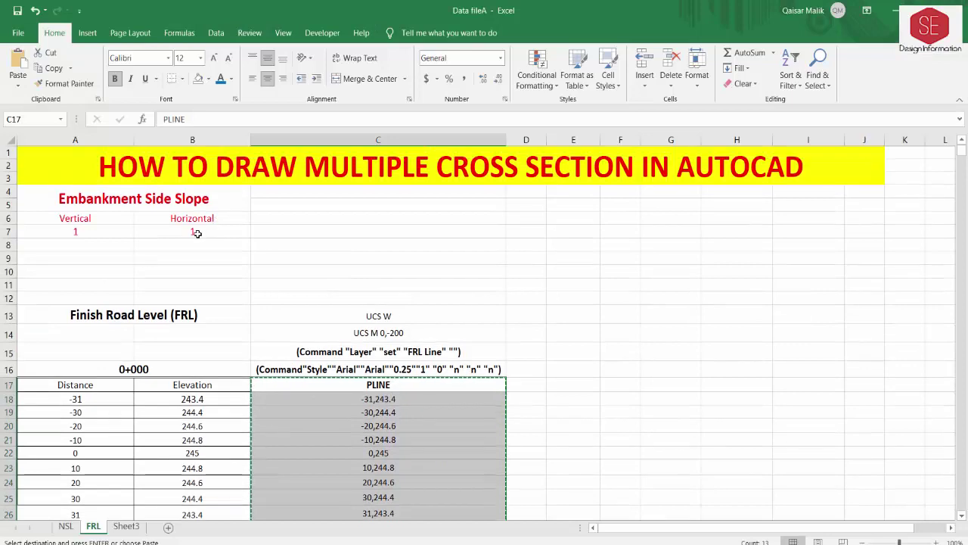
Step: Set the horizontal side slope in B7 to 3
click(197, 233)
text(3)
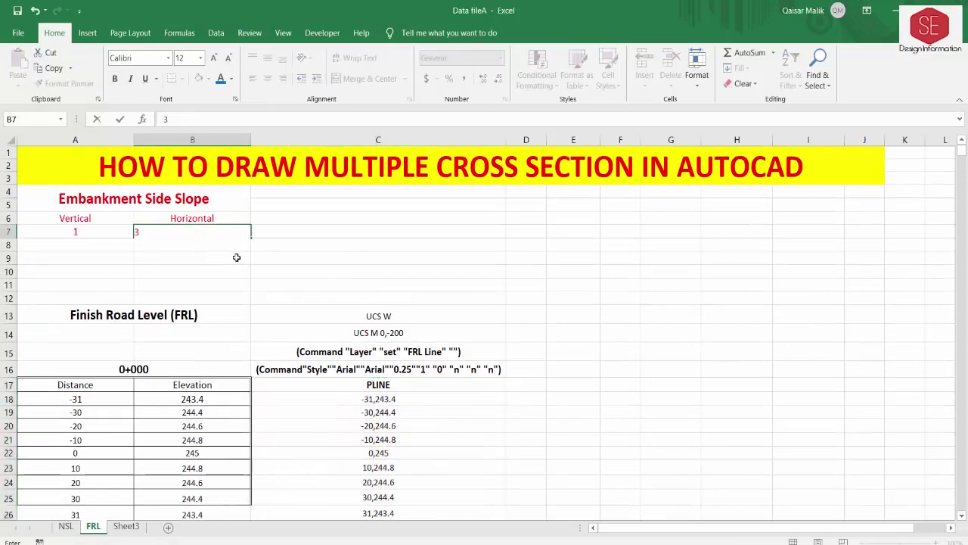
key(Return)
Step: Copy the recalculated command block C17:C29 and switch to AutoCAD
scroll(515, 334, down, 3)
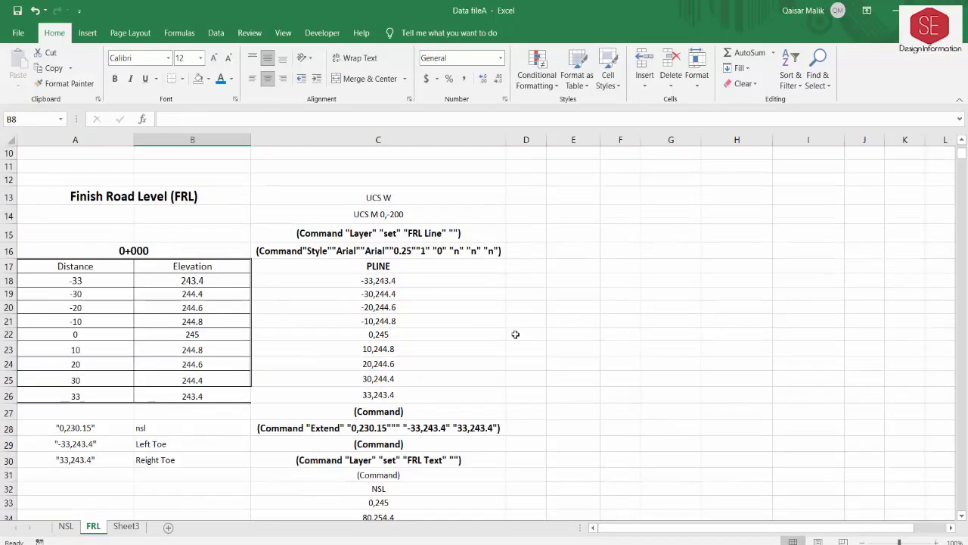
drag(395, 268, 398, 443)
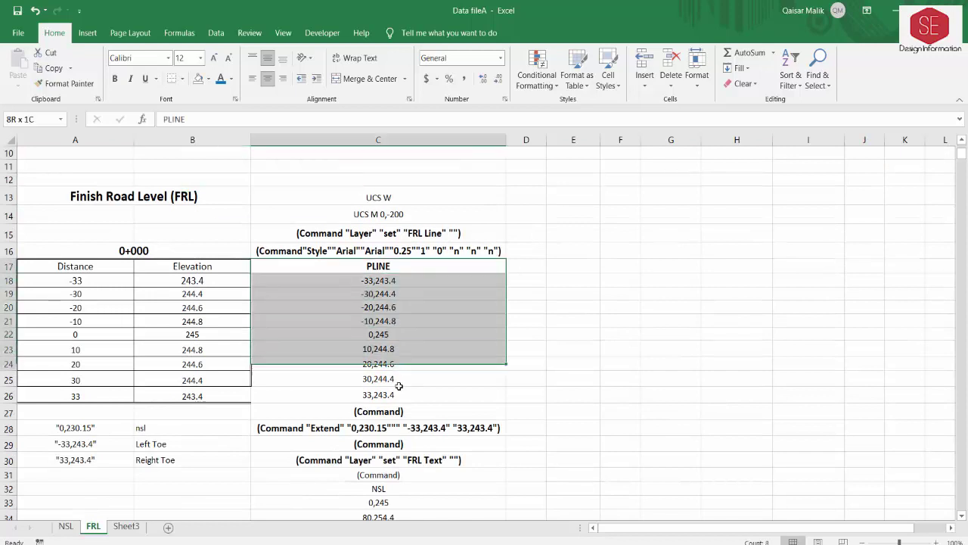
right_click(397, 437)
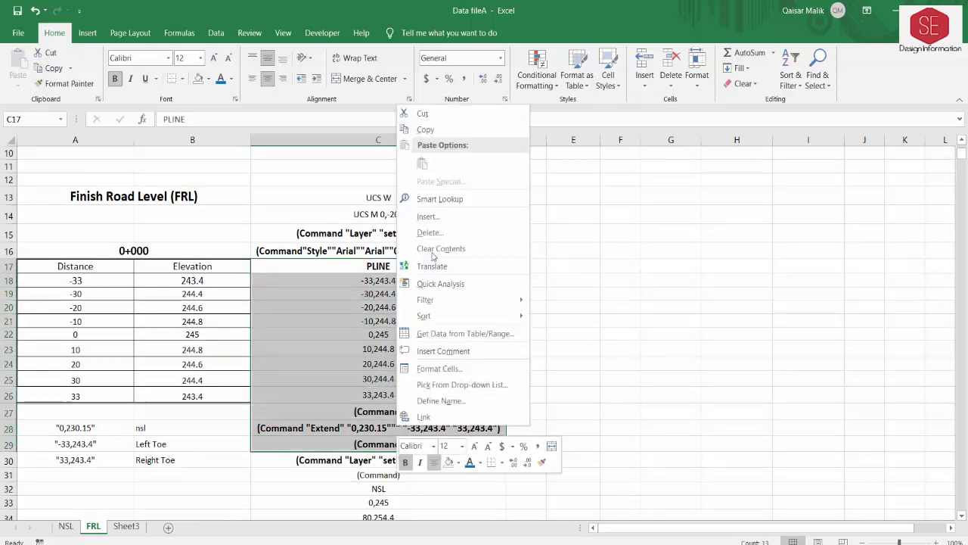
click(426, 129)
key(alt+Tab)
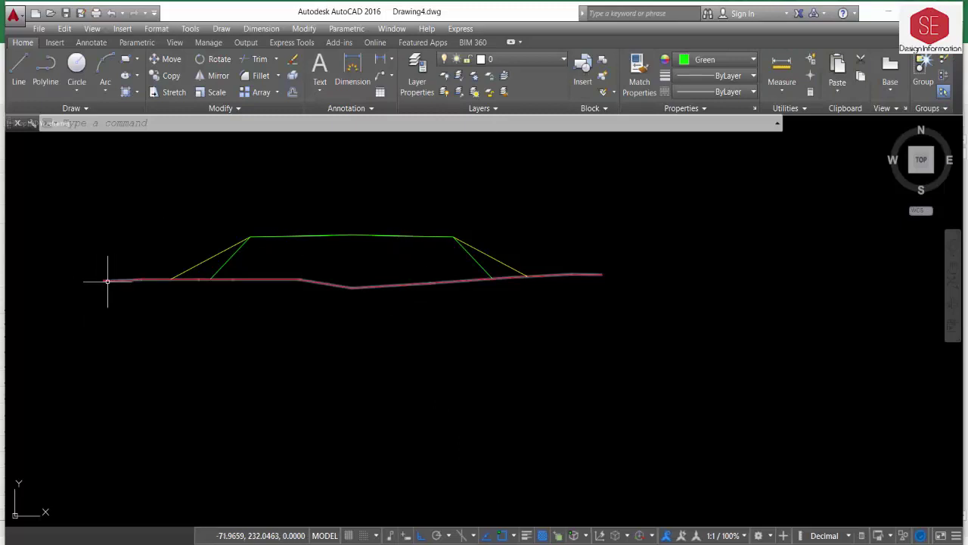
Step: Set the colour to magenta and paste the commands to draw the 1:3 embankment outline
click(700, 61)
click(744, 196)
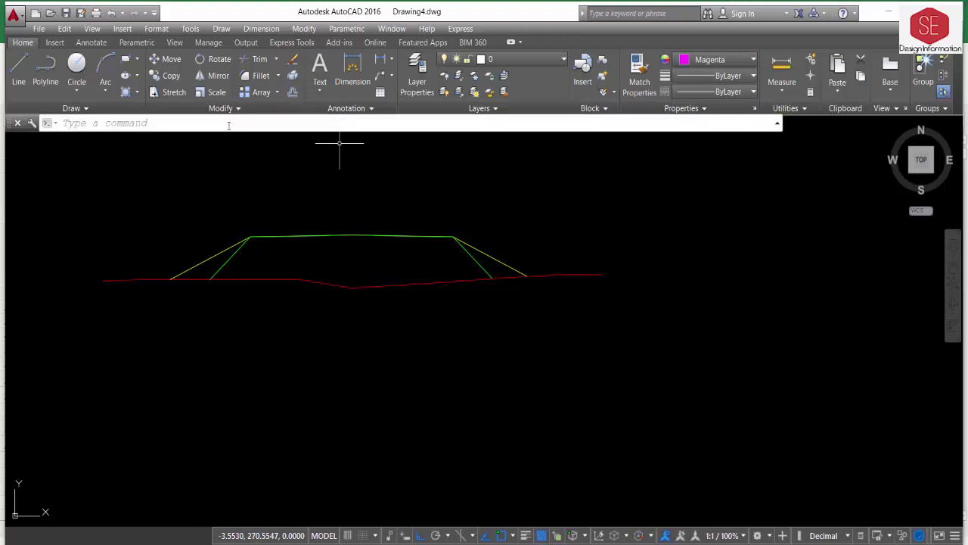
right_click(231, 124)
click(267, 224)
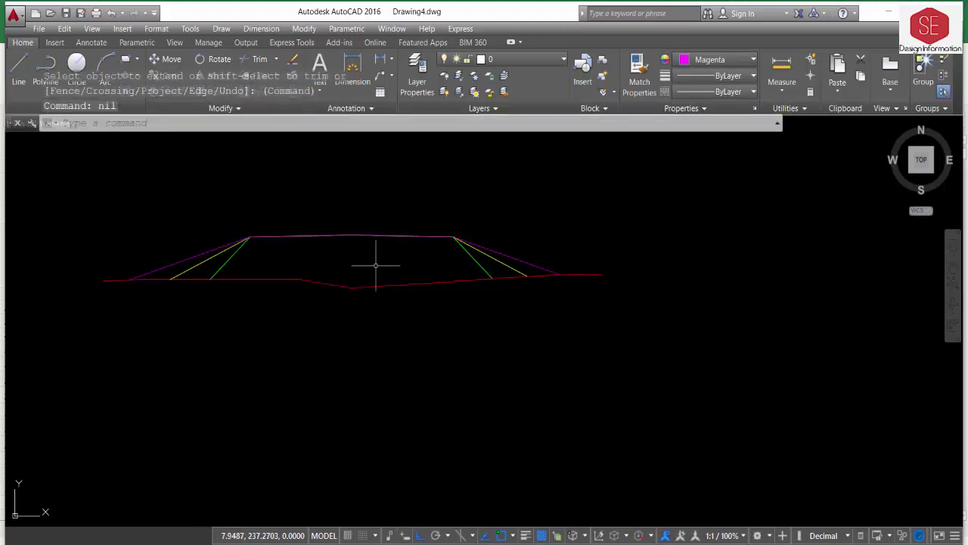
click(217, 262)
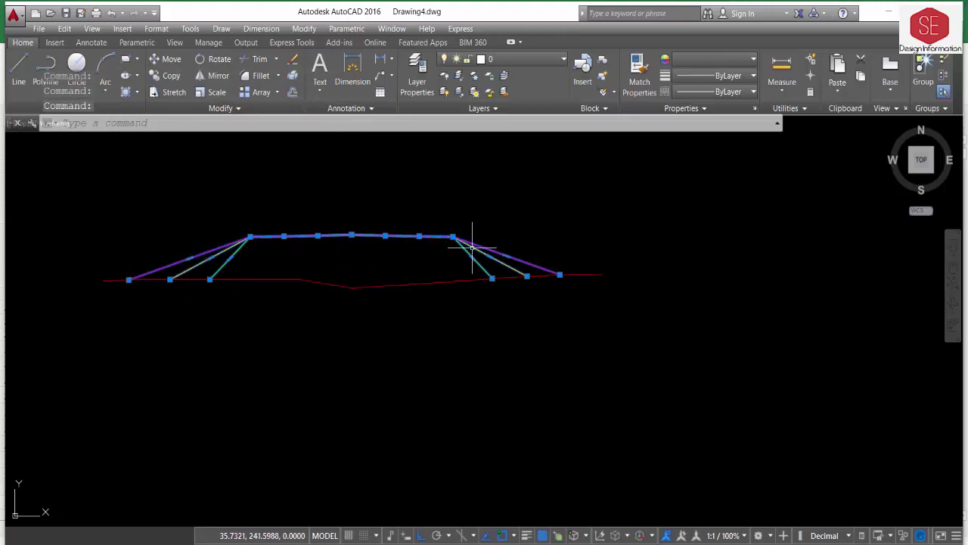
key(Escape)
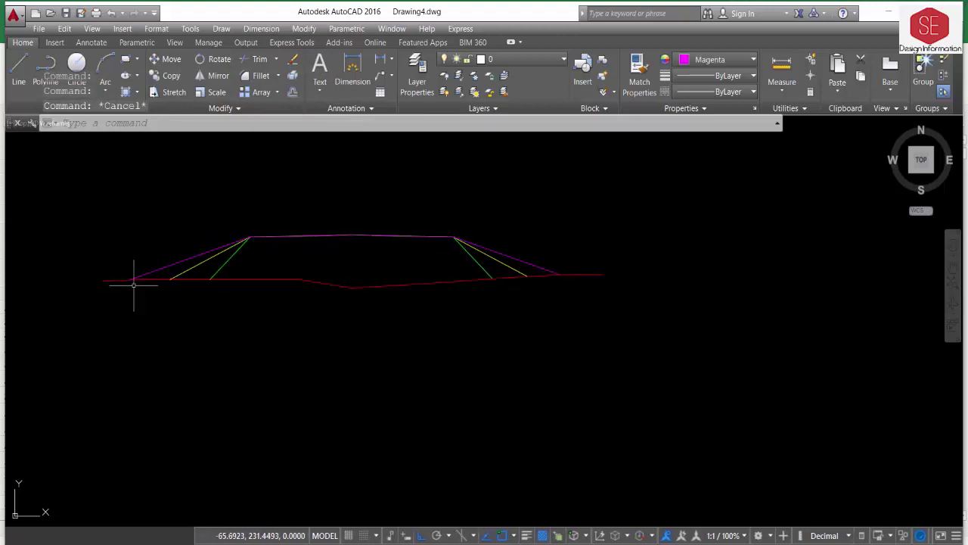
scroll(514, 297, down, 2)
scroll(344, 286, up, 2)
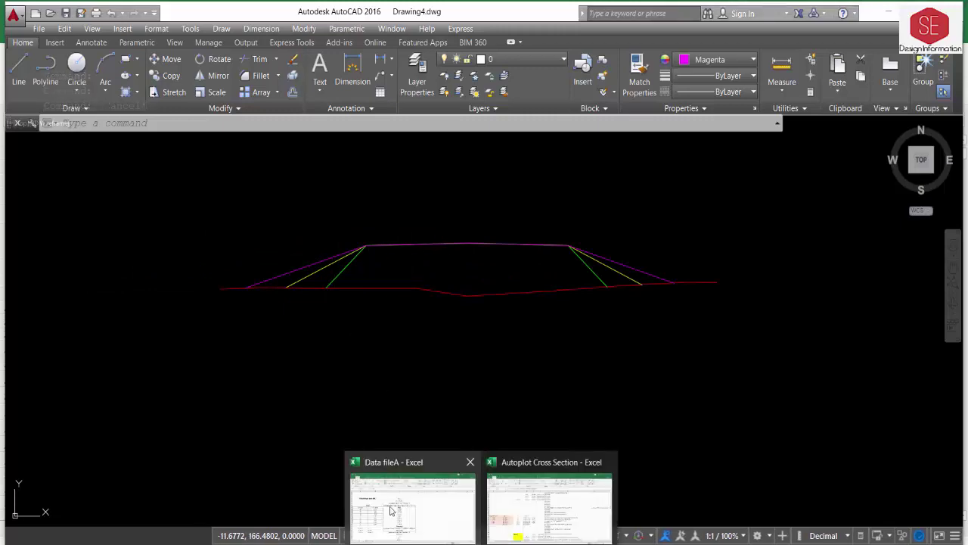
click(412, 499)
Step: Set the side slope to 2 horizontal in B7 and 2 vertical in A7
scroll(218, 202, up, 3)
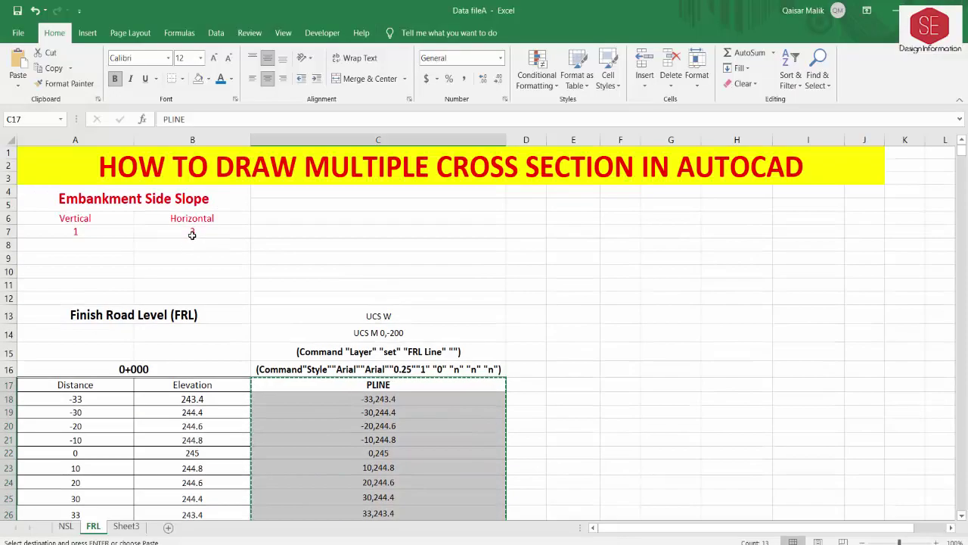
click(192, 234)
click(73, 240)
click(192, 230)
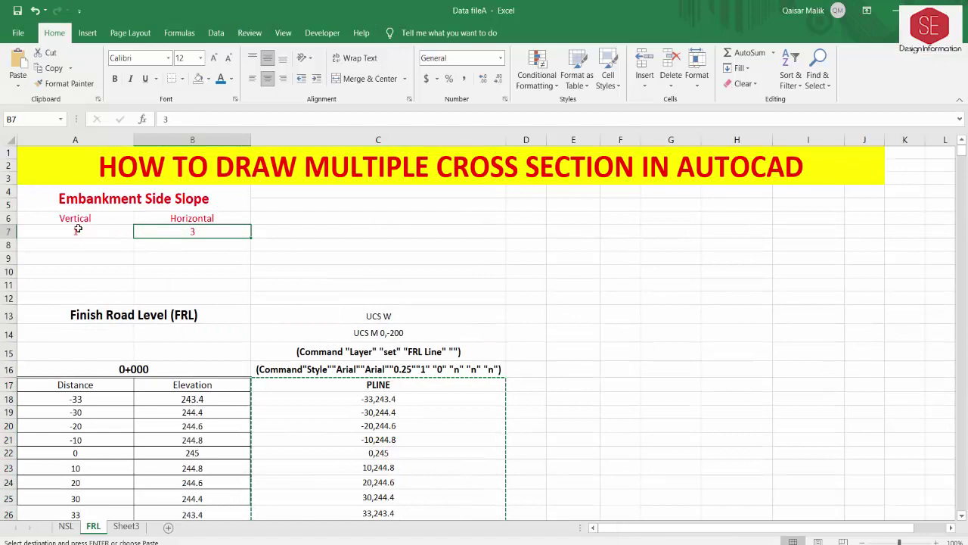
double_click(192, 234)
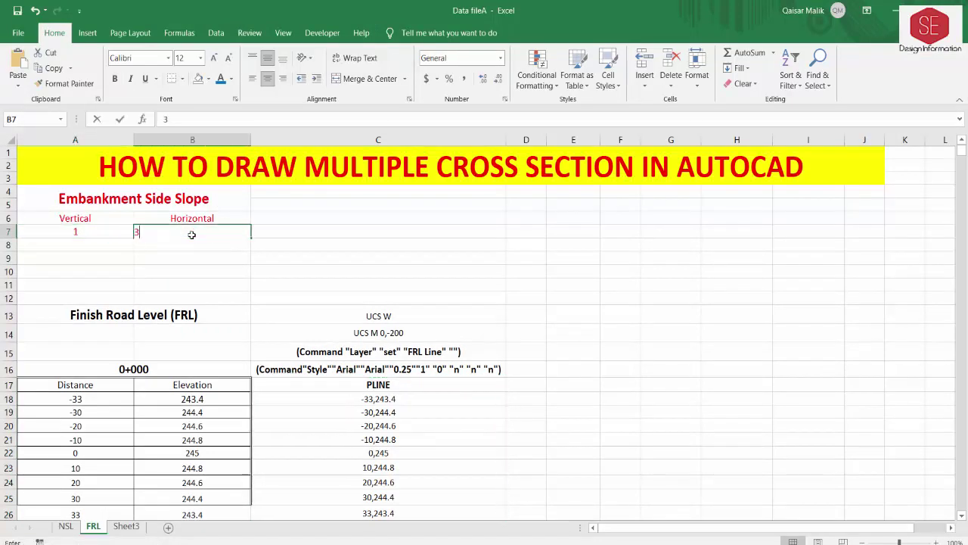
key(BackSpace)
text(2)
key(Return)
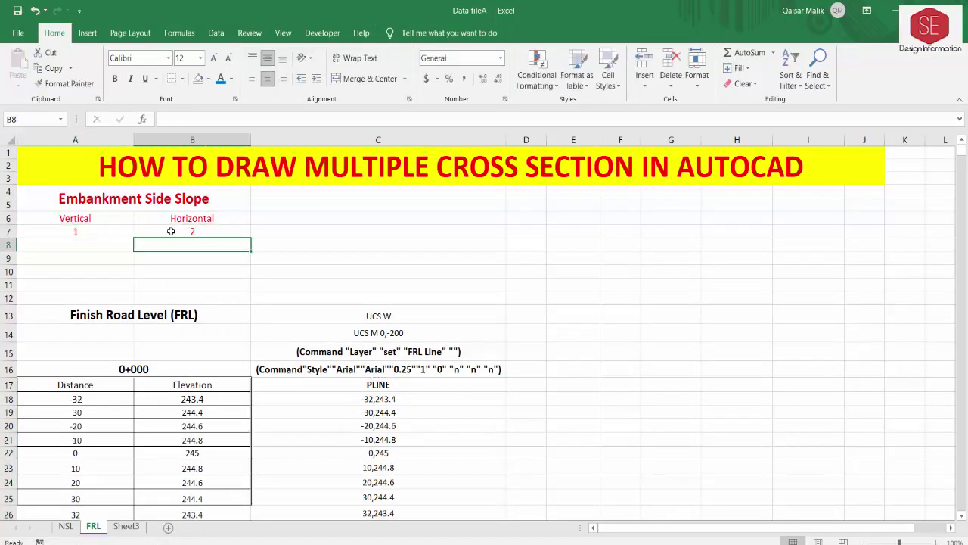
click(80, 231)
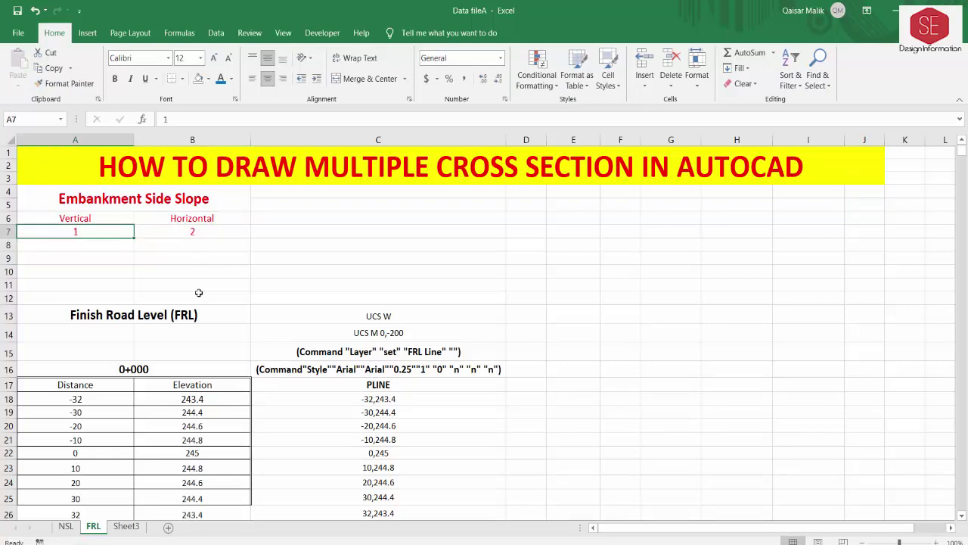
text(2)
key(Return)
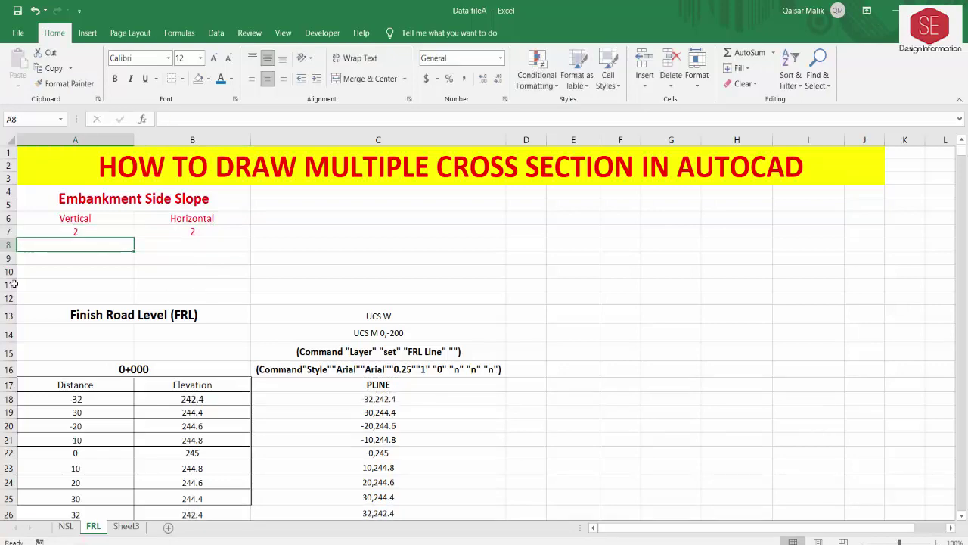
Step: Copy the recalculated PLINE block C17:C29 and switch back to AutoCAD
scroll(391, 282, down, 1)
scroll(398, 286, down, 1)
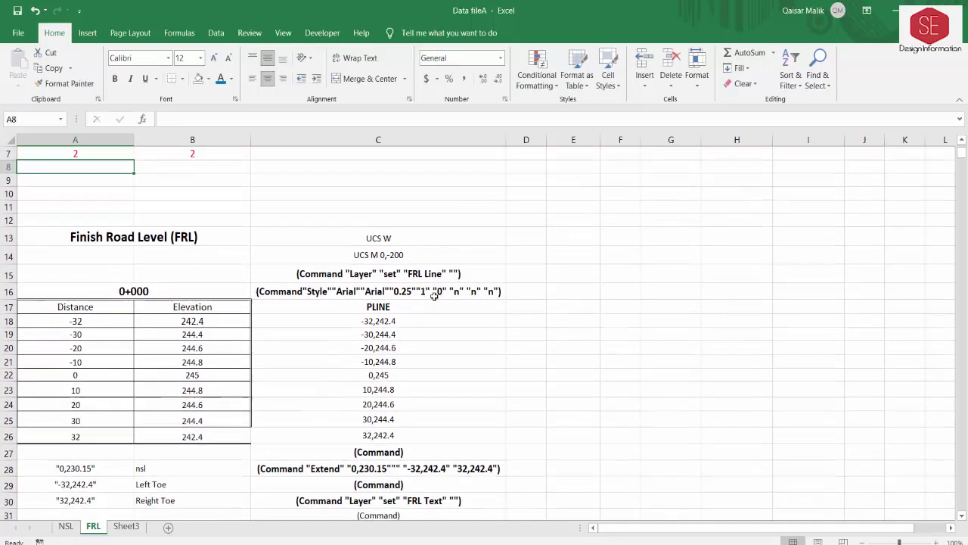
drag(384, 306, 384, 484)
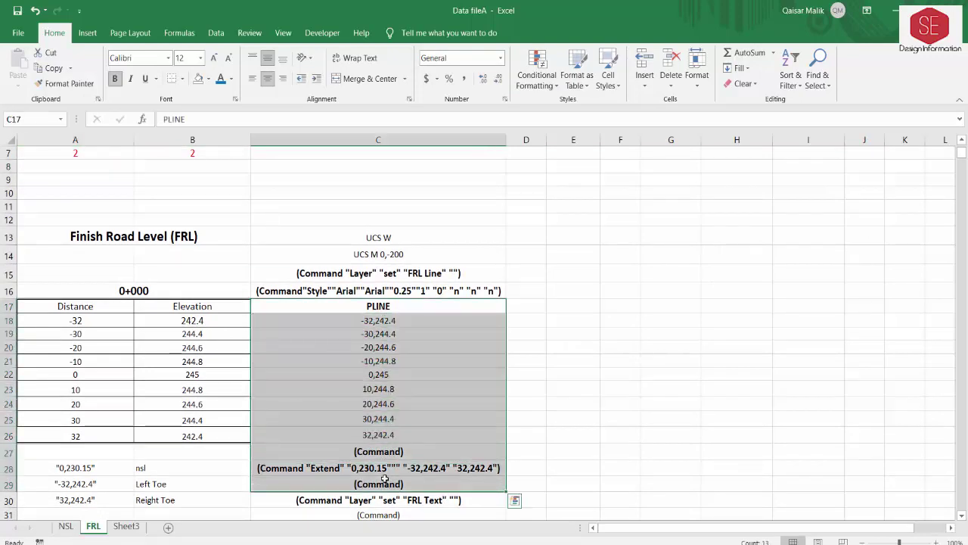
right_click(386, 484)
click(414, 183)
key(alt+Tab)
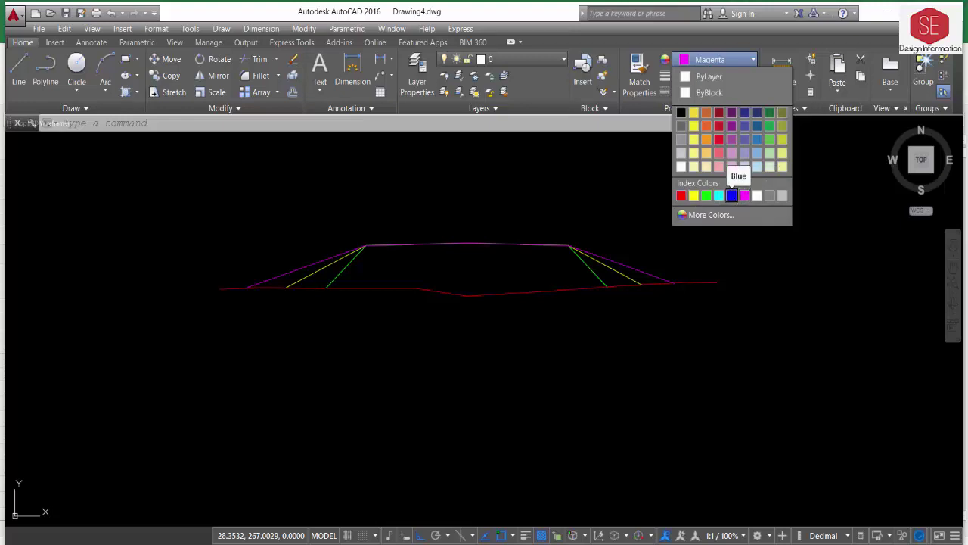
Step: Make blue the current colour and paste the FRL commands to draw the 2:2 embankment outline
click(731, 196)
right_click(190, 123)
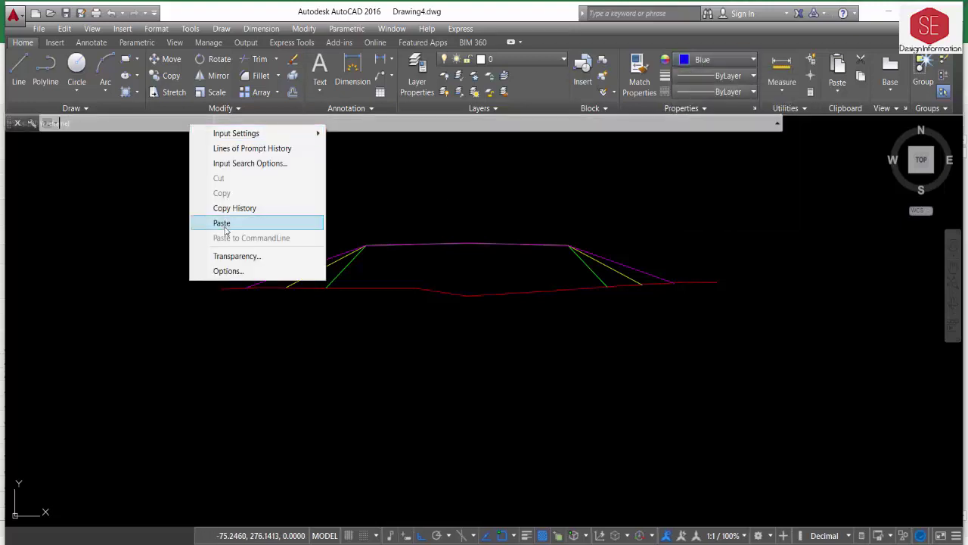
click(224, 225)
key(Escape)
scroll(536, 301, up, 2)
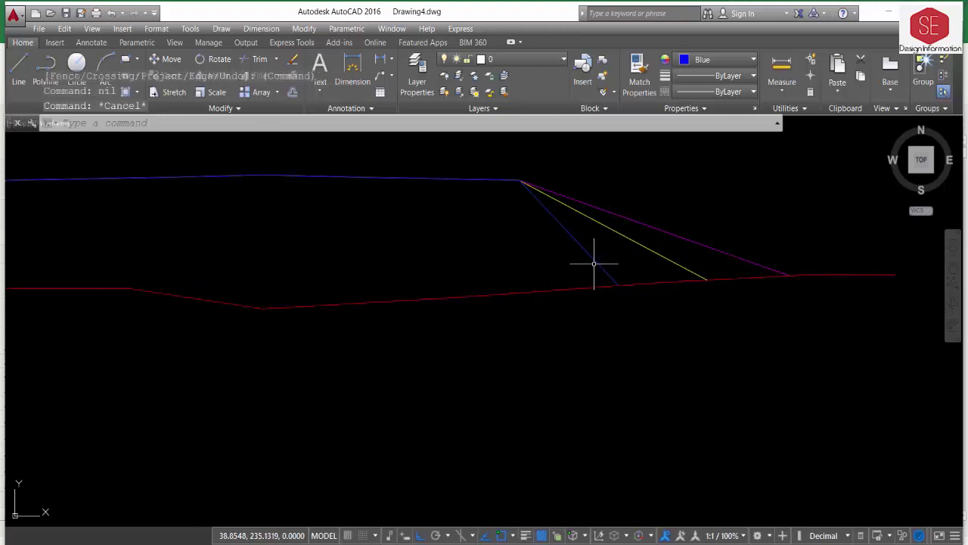
click(595, 261)
scroll(593, 248, down, 1)
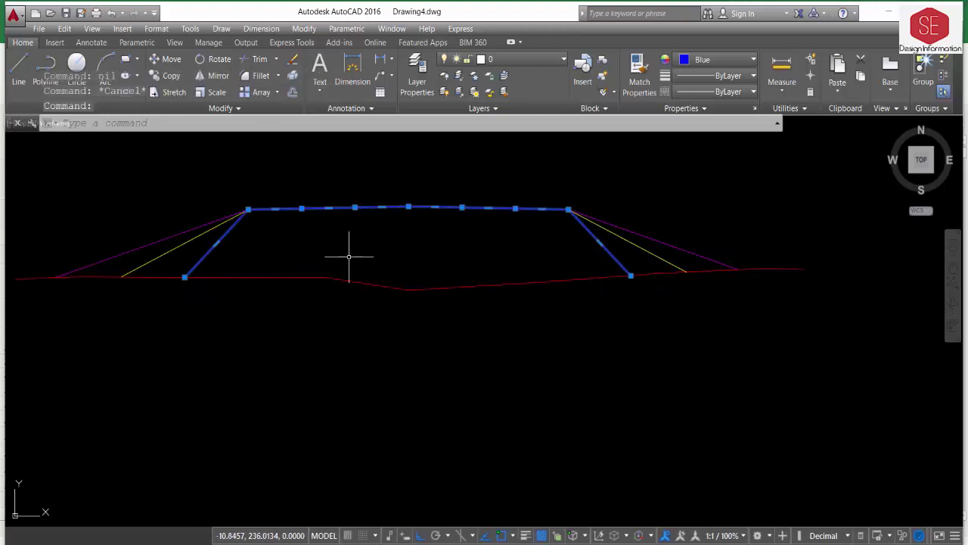
key(Escape)
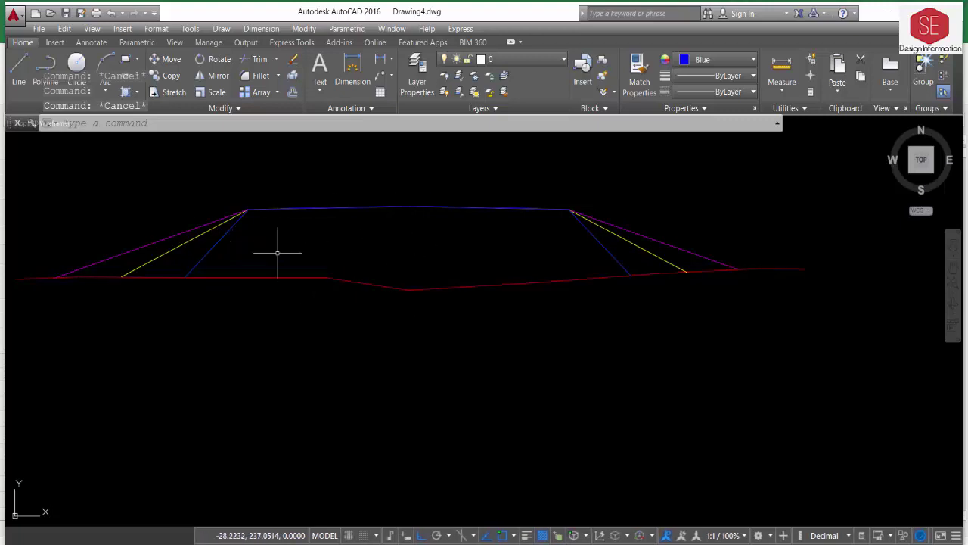
Step: Return to the Excel data file, cancel the pending copy and inspect the Extend formula in C28
mouse_move(401, 541)
click(412, 499)
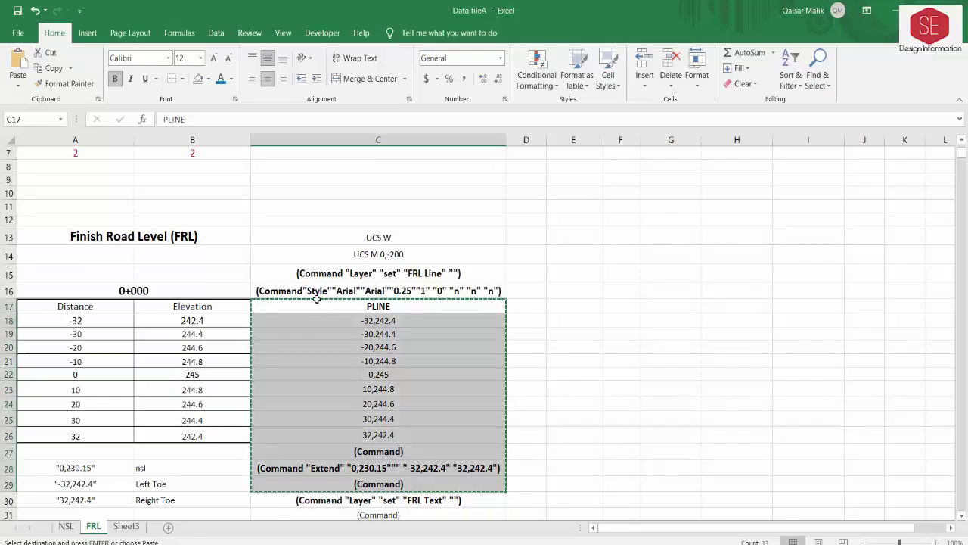
click(283, 236)
scroll(351, 234, down, 2)
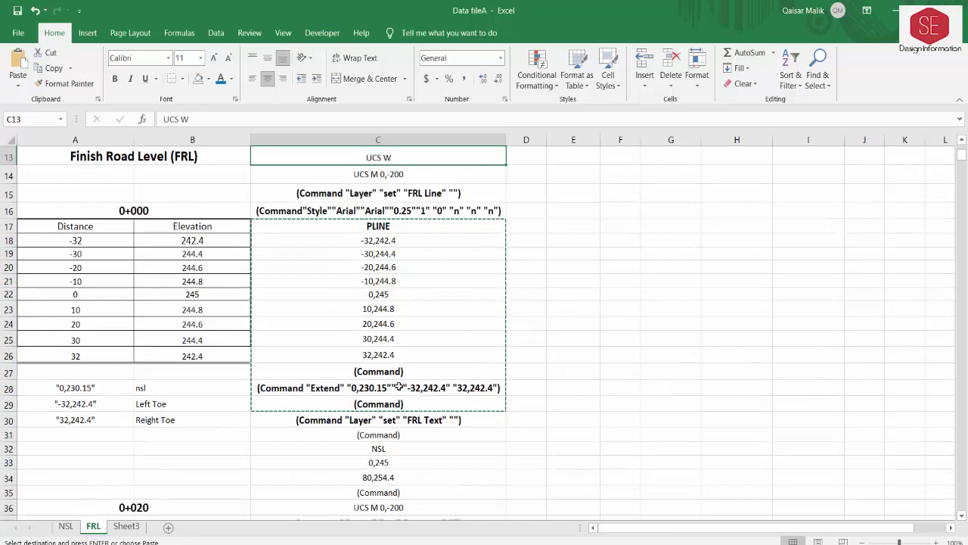
click(352, 388)
key(Escape)
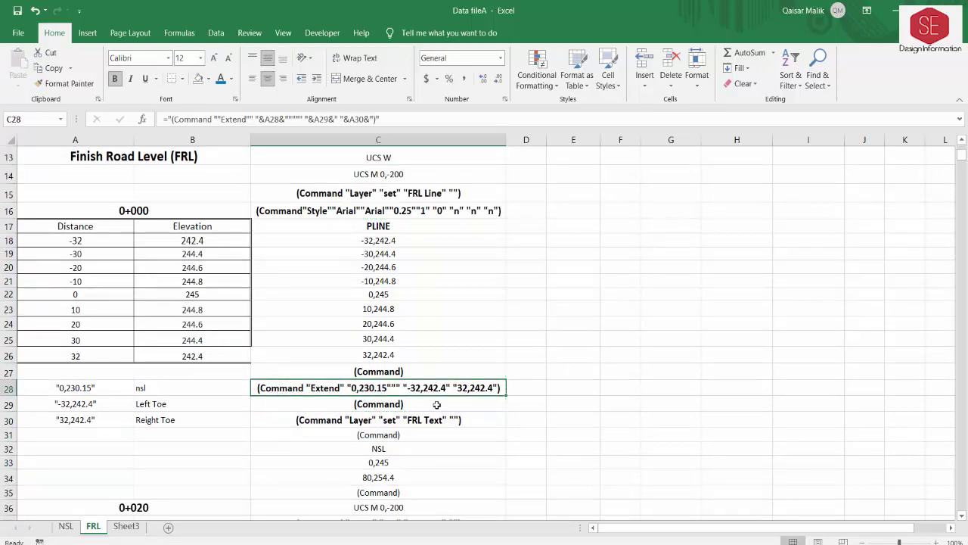
scroll(436, 405, down, 1)
scroll(428, 303, up, 1)
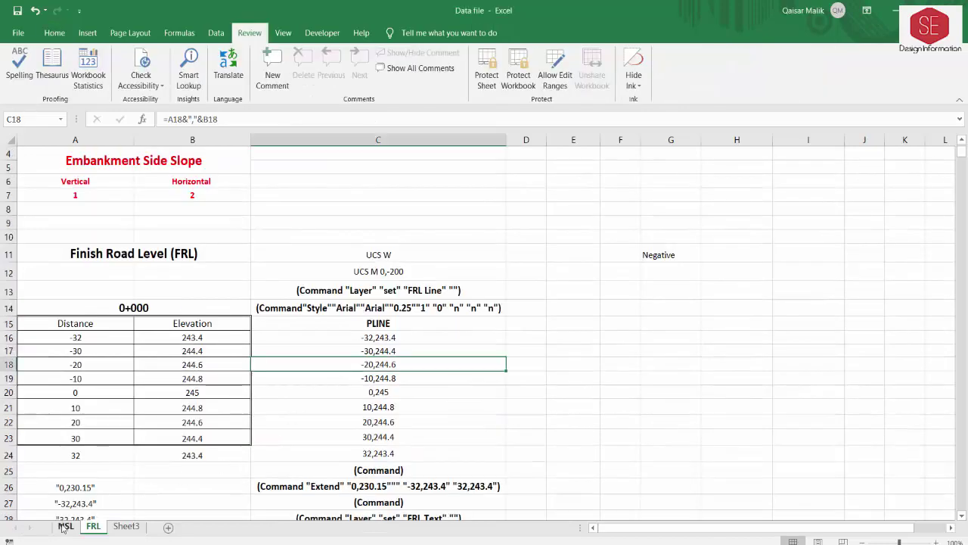
Step: Copy the NSL sheet's AutoCAD command column, cells E5 to E51
click(63, 527)
drag(539, 217, 524, 445)
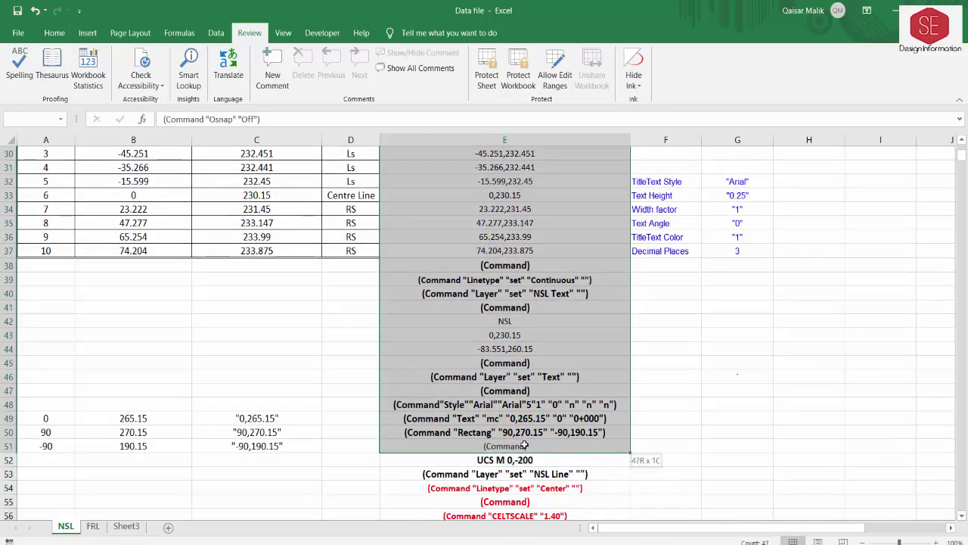
scroll(482, 248, up, 4)
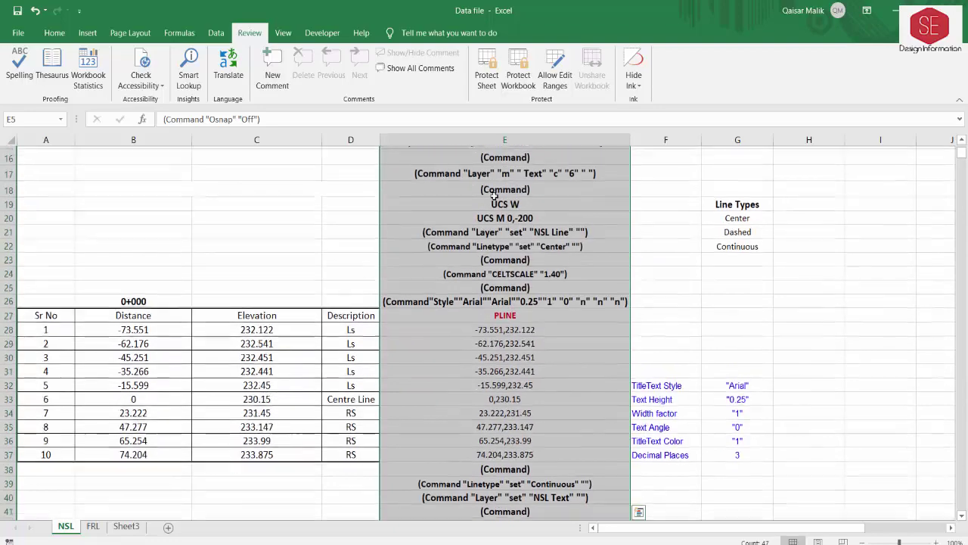
scroll(484, 211, up, 1)
right_click(488, 226)
click(517, 251)
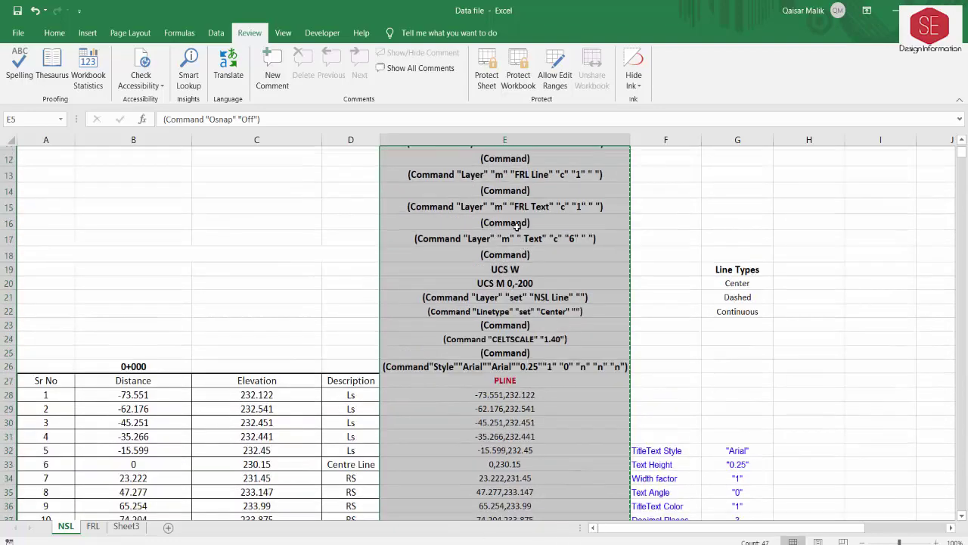
scroll(703, 295, up, 5)
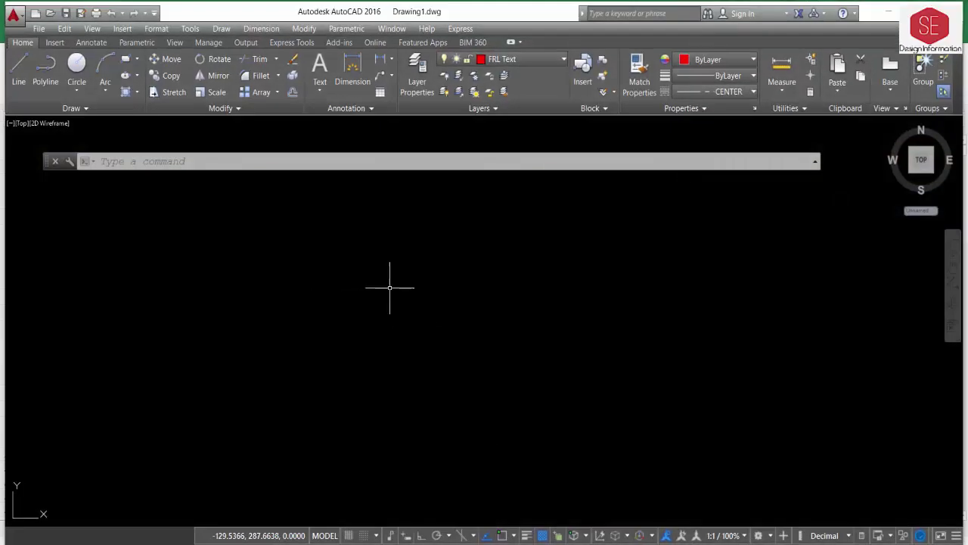
Step: Paste the NSL commands to draw the ground line, data table and 0+000 frame
right_click(162, 165)
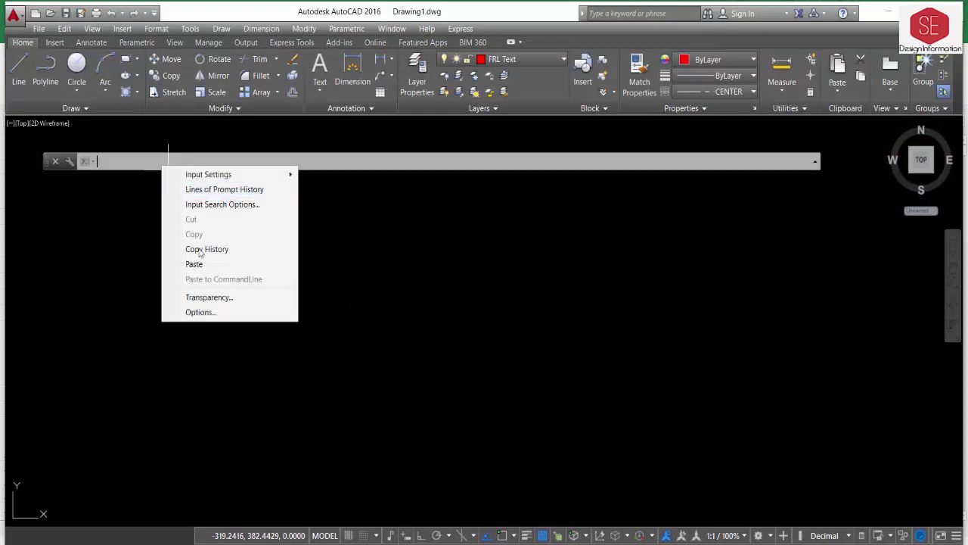
click(197, 264)
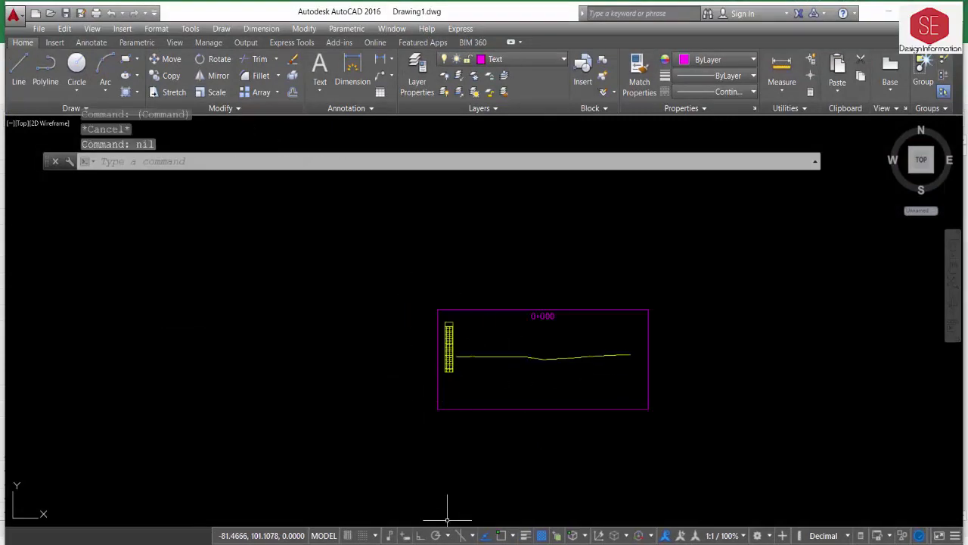
mouse_move(447, 541)
click(424, 499)
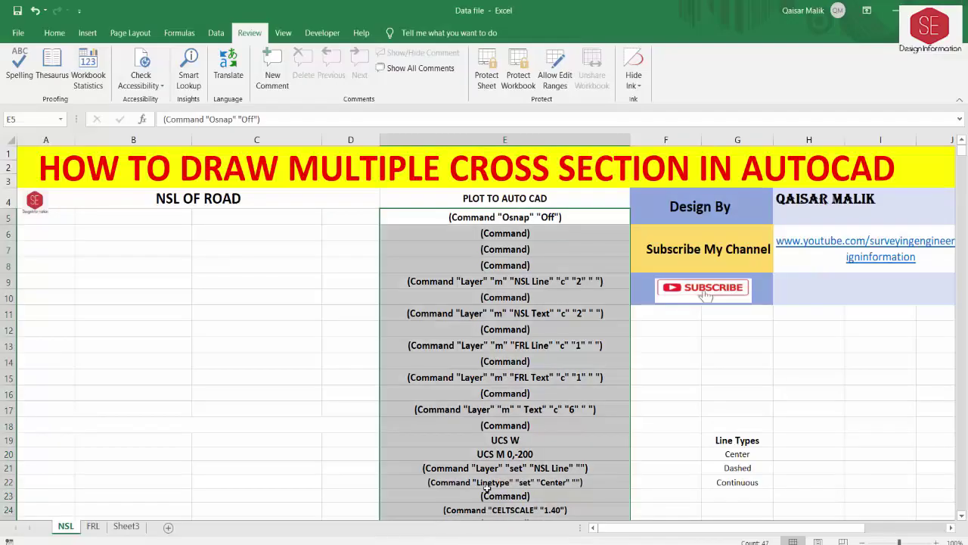
Step: Copy the FRL sheet's station 0+000 command block C11:C33 and return to AutoCAD
click(93, 527)
scroll(471, 310, down, 1)
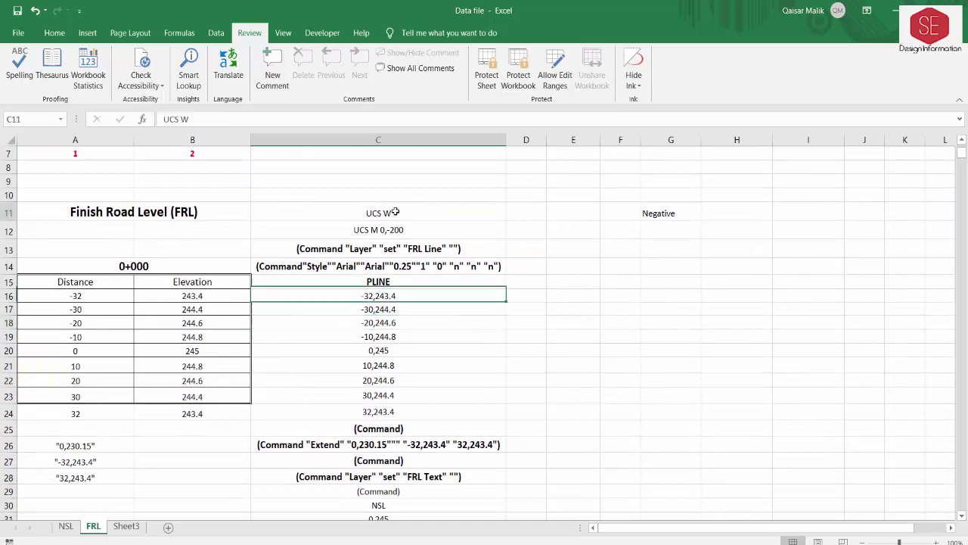
mouse_move(395, 212)
mouse_down()
mouse_move(386, 491)
mouse_move(396, 479)
mouse_up()
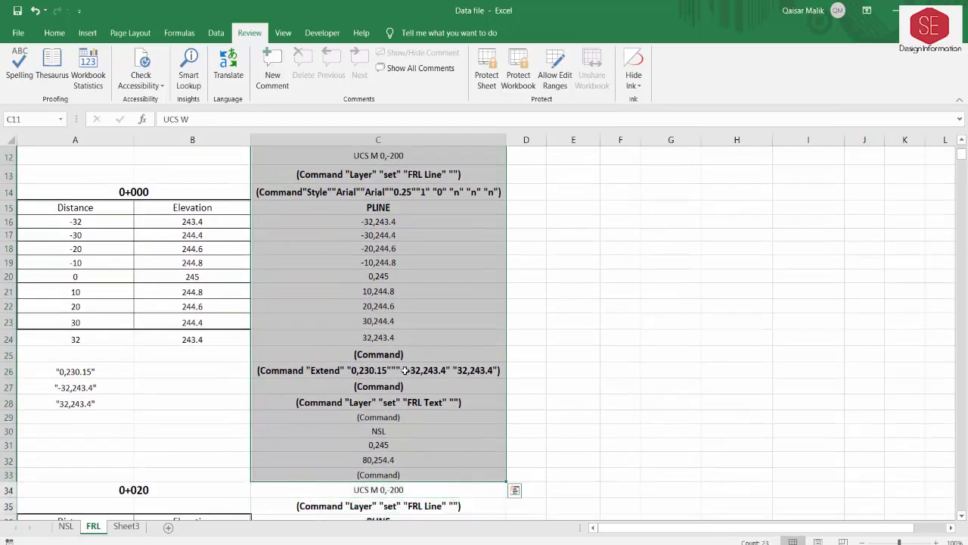
right_click(386, 285)
click(432, 251)
scroll(388, 298, up, 4)
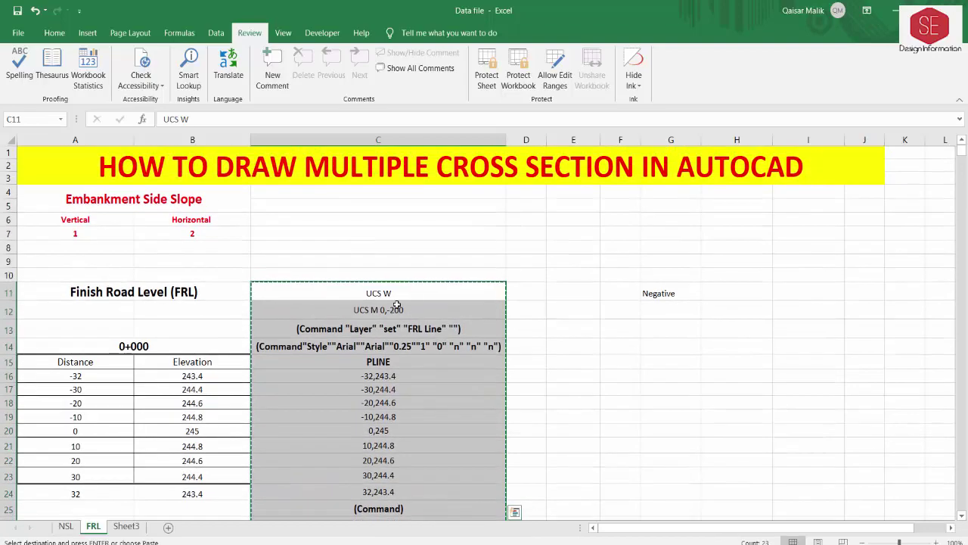
scroll(387, 299, down, 2)
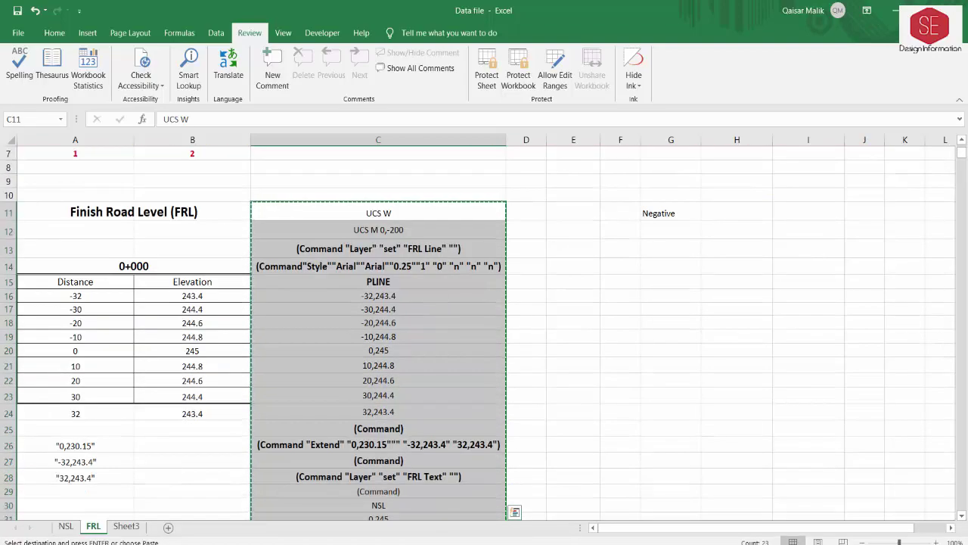
key(alt+Tab)
Step: Paste the FRL commands to draw the red road profile and its red level table
text(UCS)
right_click(283, 163)
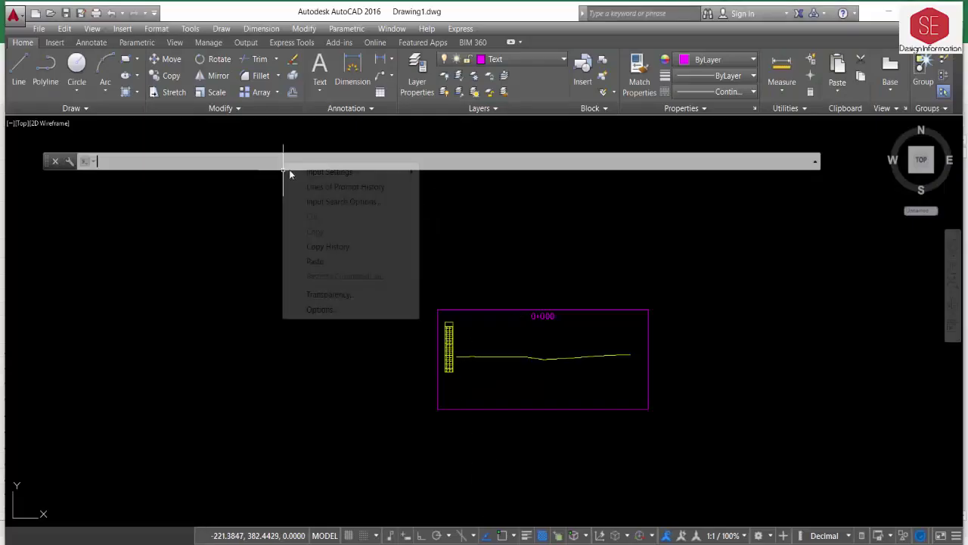
click(333, 261)
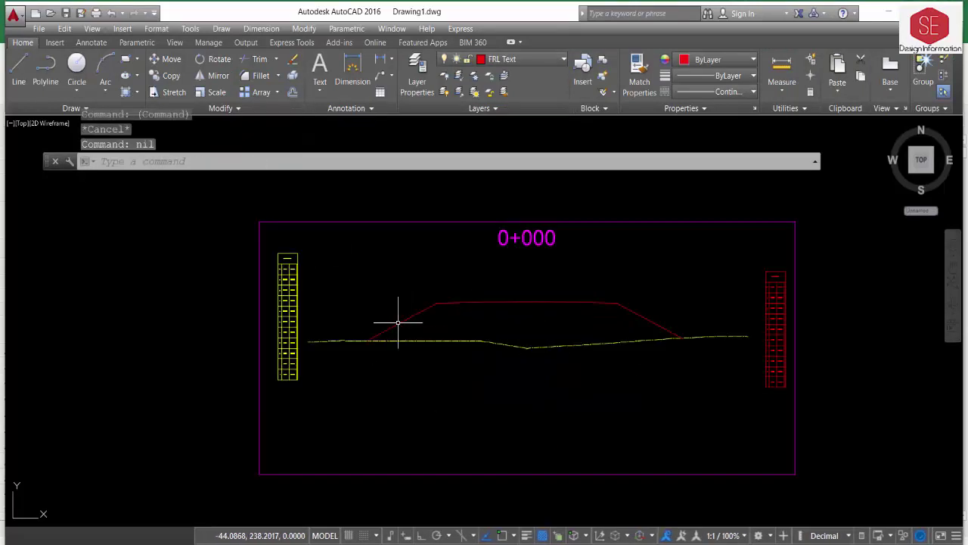
scroll(795, 287, up, 3)
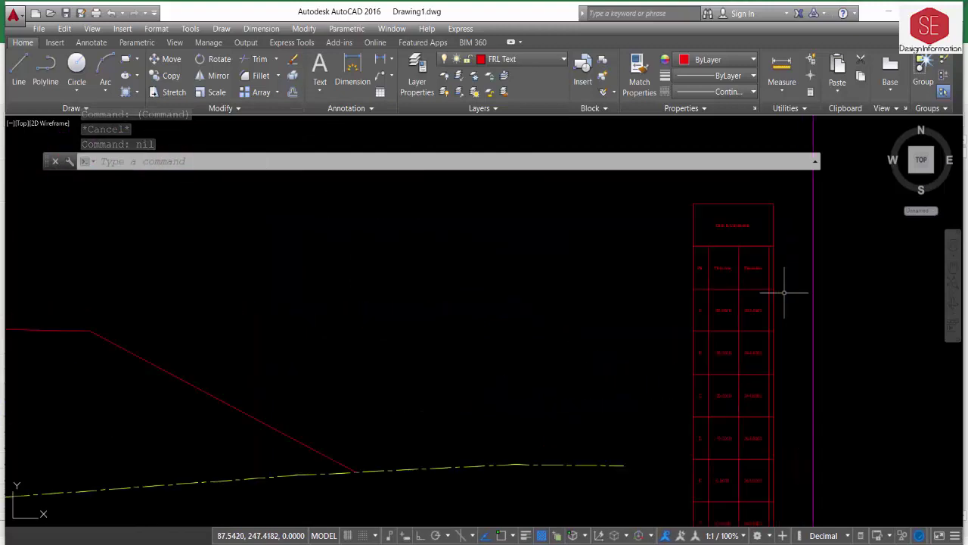
scroll(796, 266, up, 2)
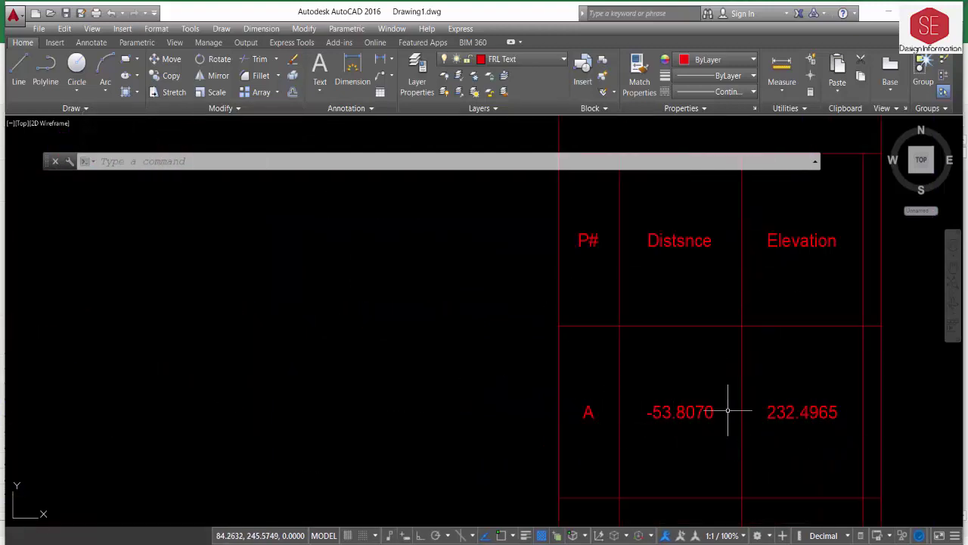
scroll(727, 411, down, 5)
Step: Zoom to extents and check the red FRL profile reaches the yellow ground line
text(z)
key(Return)
text(e)
key(Return)
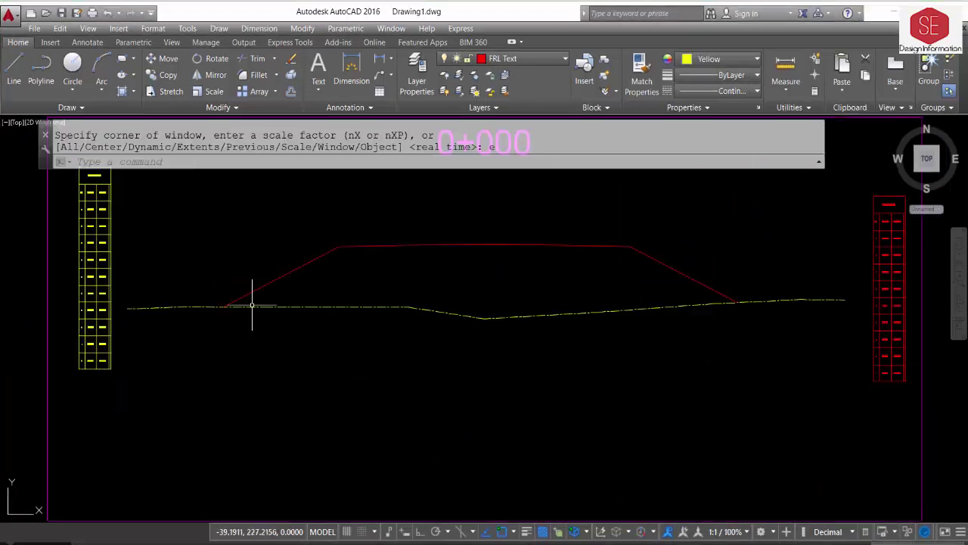
key(Return)
click(266, 278)
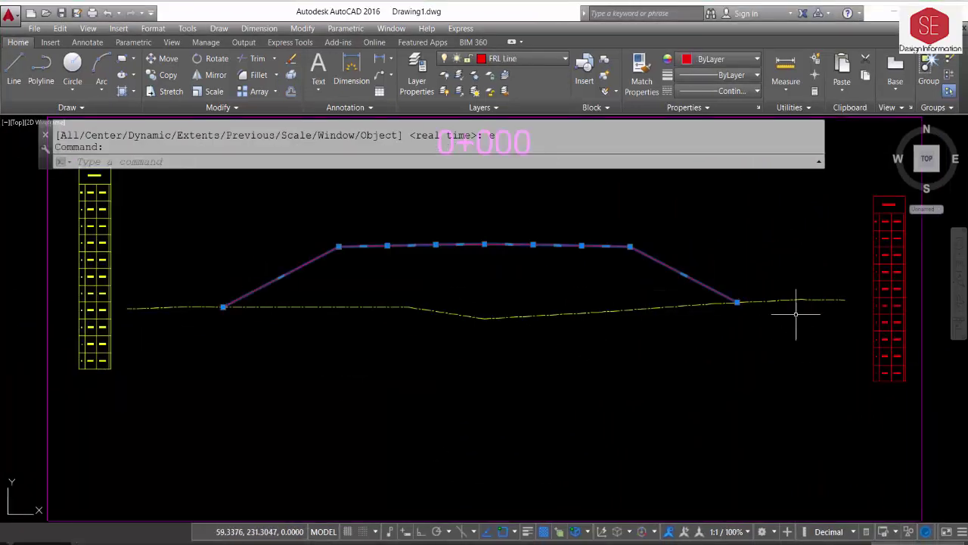
key(Escape)
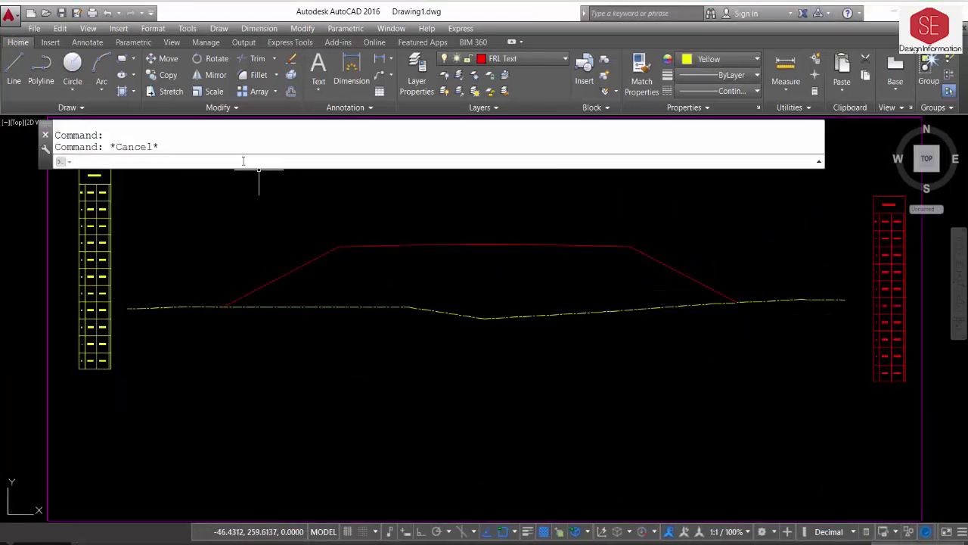
Step: Query the left toe point with ID and paste its X/Y coordinates as a label beside row A
text(Id)
key(Return)
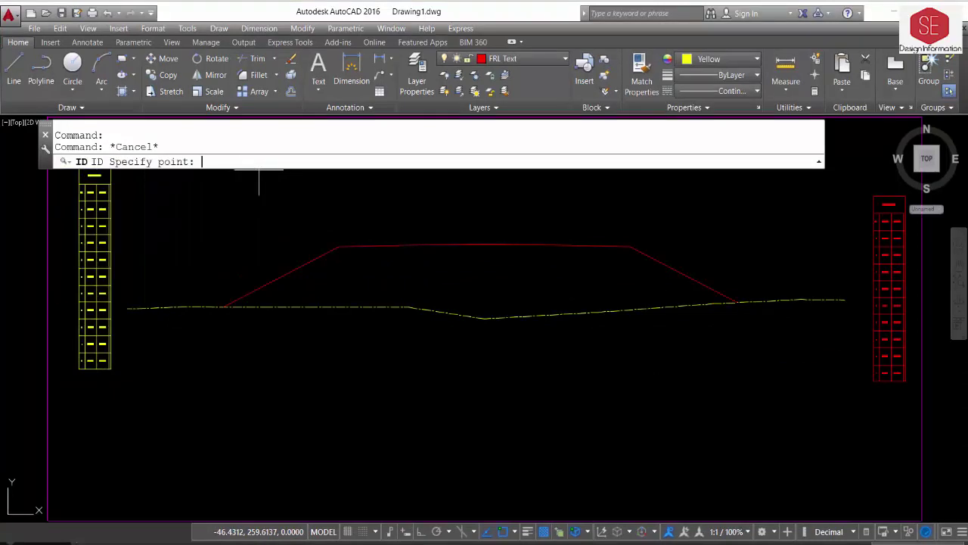
scroll(215, 305, up, 10)
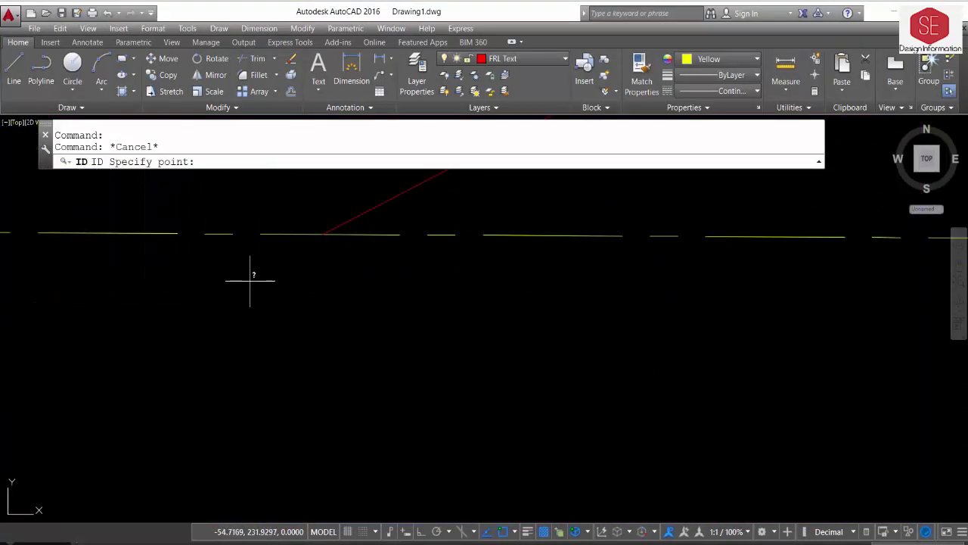
click(323, 234)
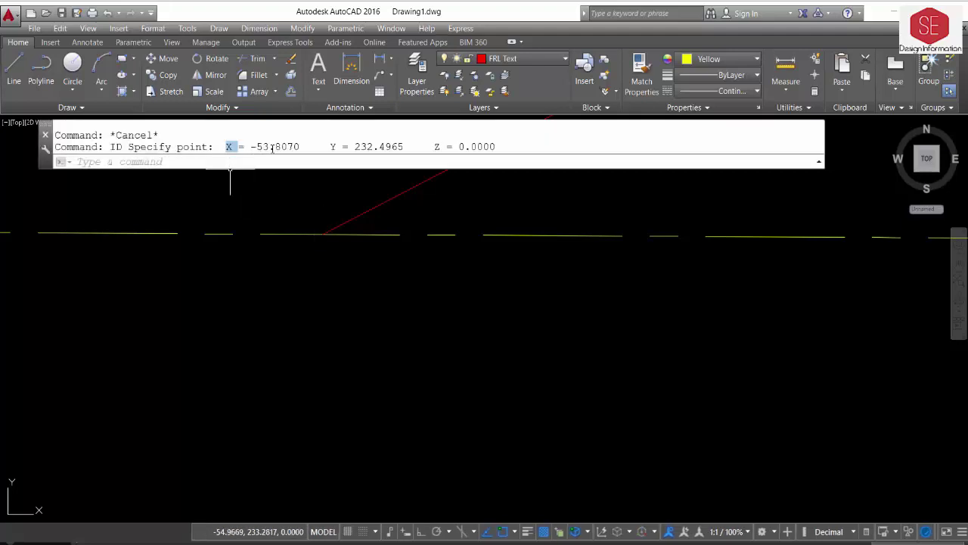
drag(272, 149, 401, 147)
right_click(373, 148)
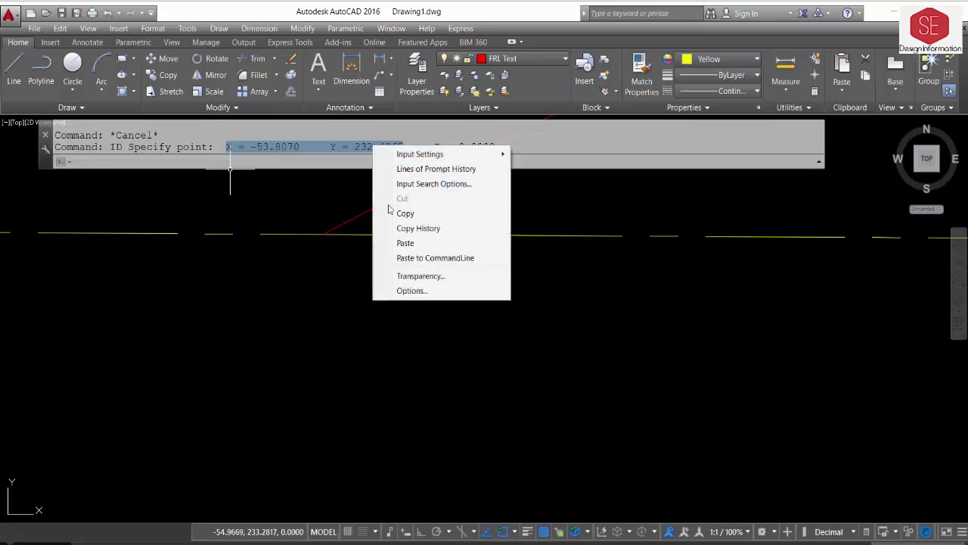
click(390, 214)
scroll(626, 221, down, 5)
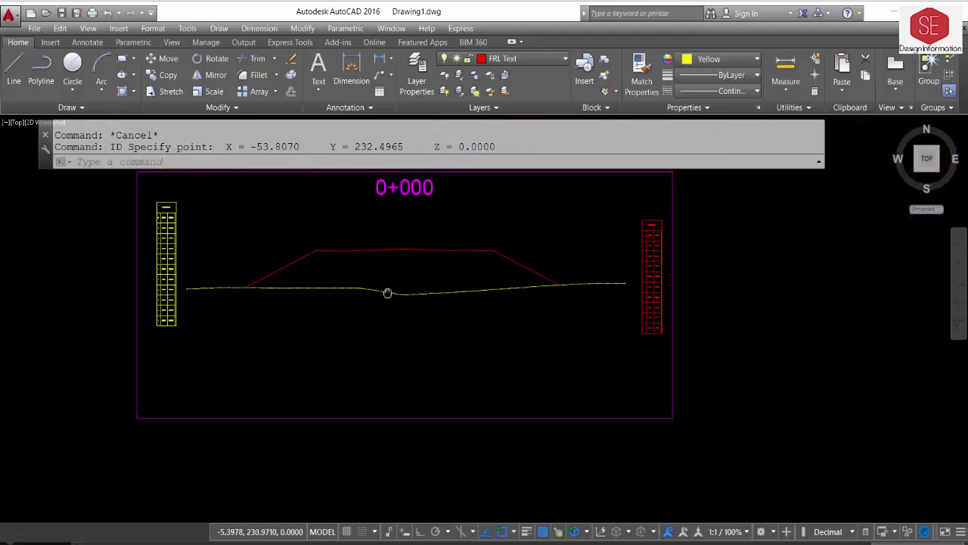
scroll(627, 255, up, 3)
scroll(664, 249, up, 2)
scroll(557, 276, up, 2)
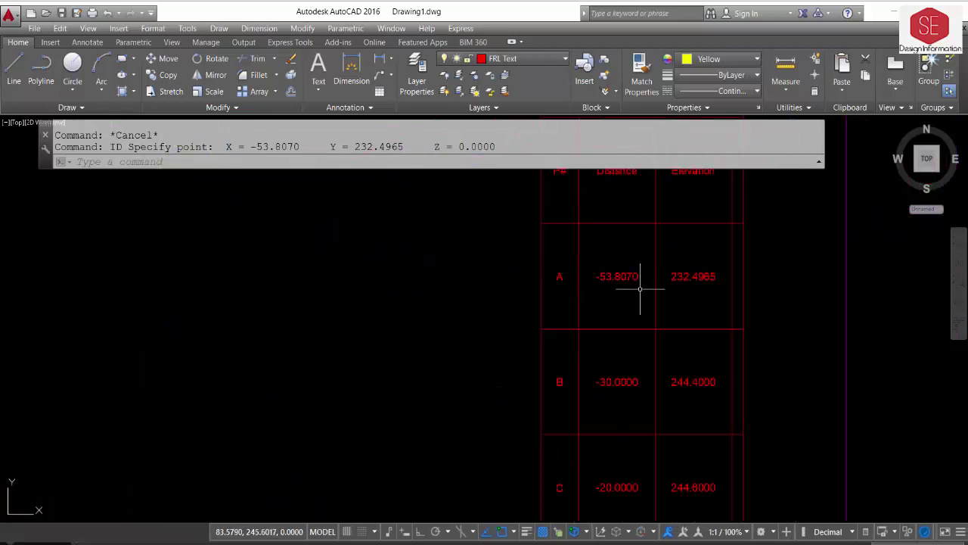
right_click(465, 280)
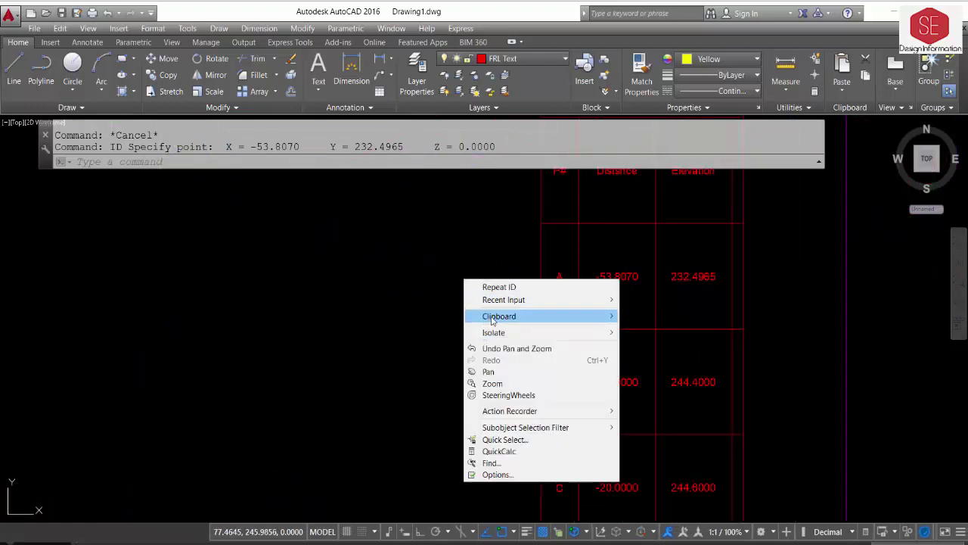
mouse_move(490, 318)
click(643, 350)
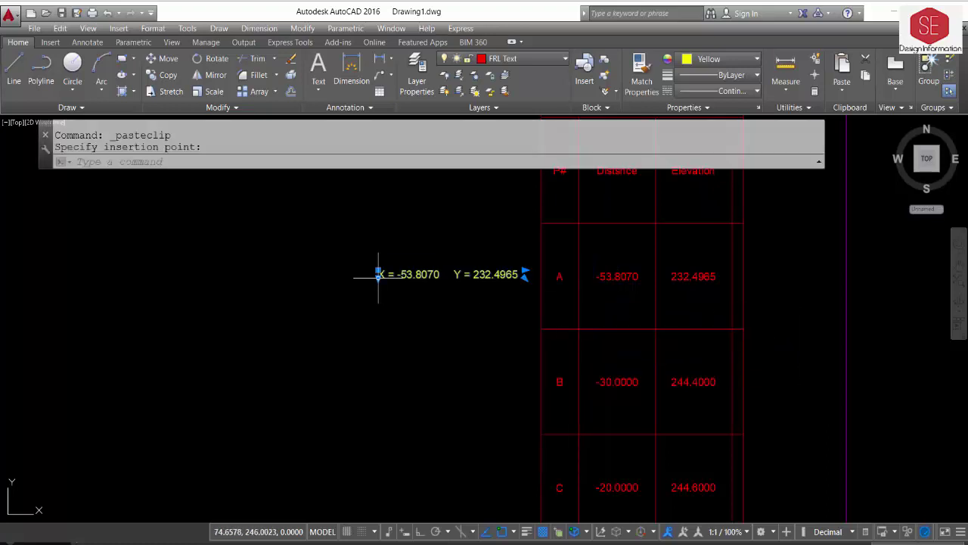
scroll(468, 289, up, 2)
key(Escape)
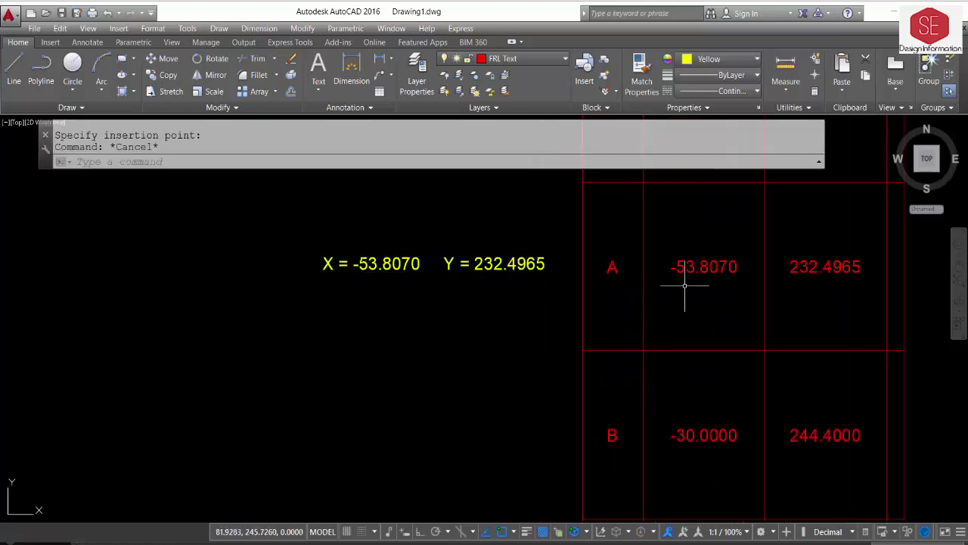
Step: Query the red/yellow line intersection with ID and paste its X/Y coordinates beside row I
scroll(746, 255, down, 5)
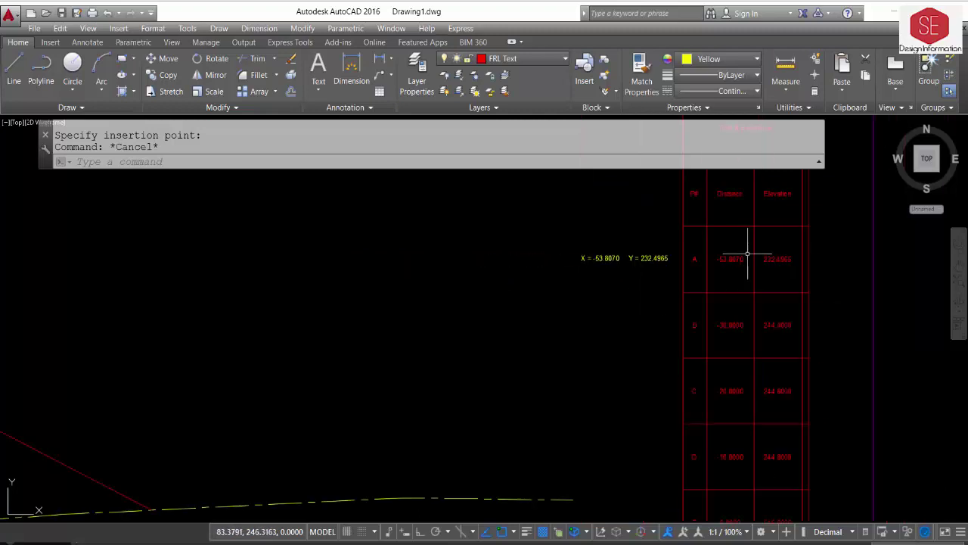
scroll(751, 255, down, 3)
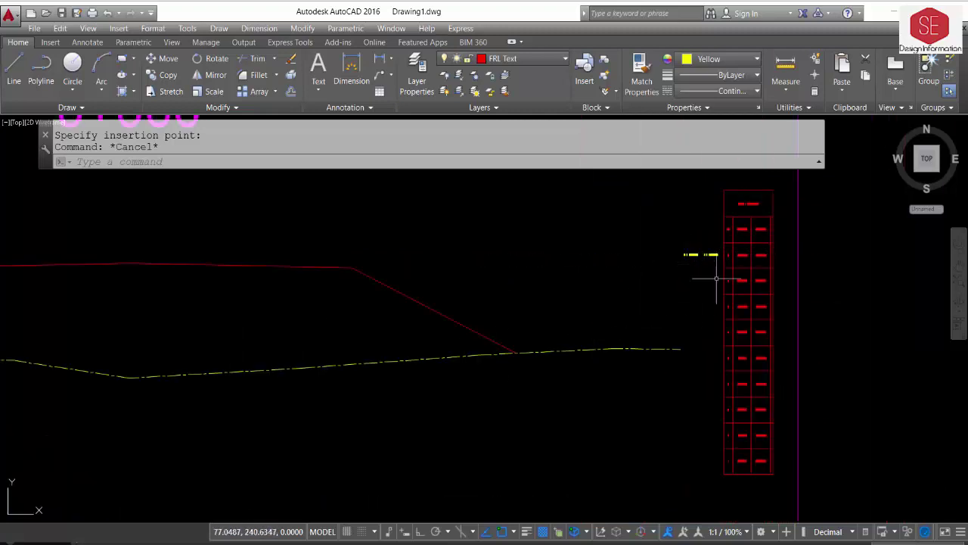
scroll(509, 348, up, 3)
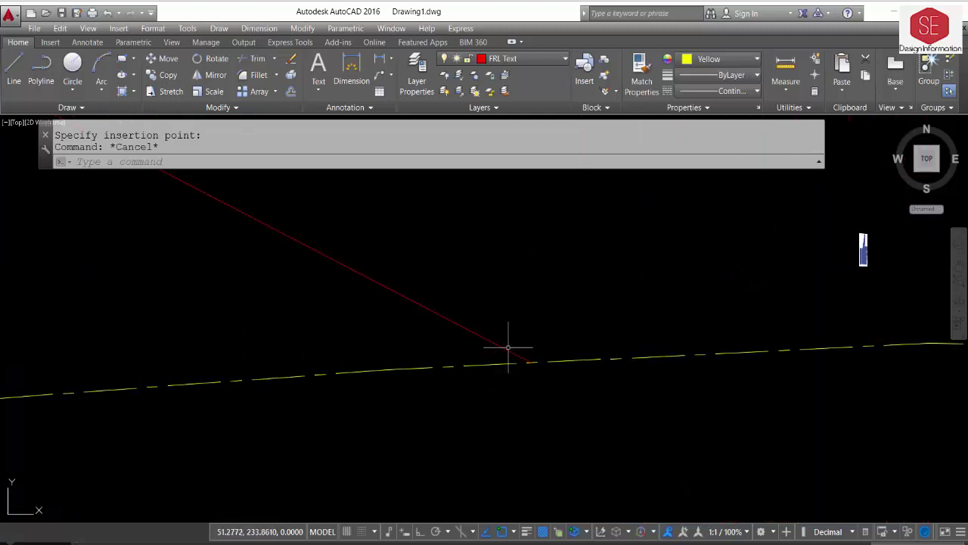
text(ID)
key(Return)
scroll(508, 346, up, 3)
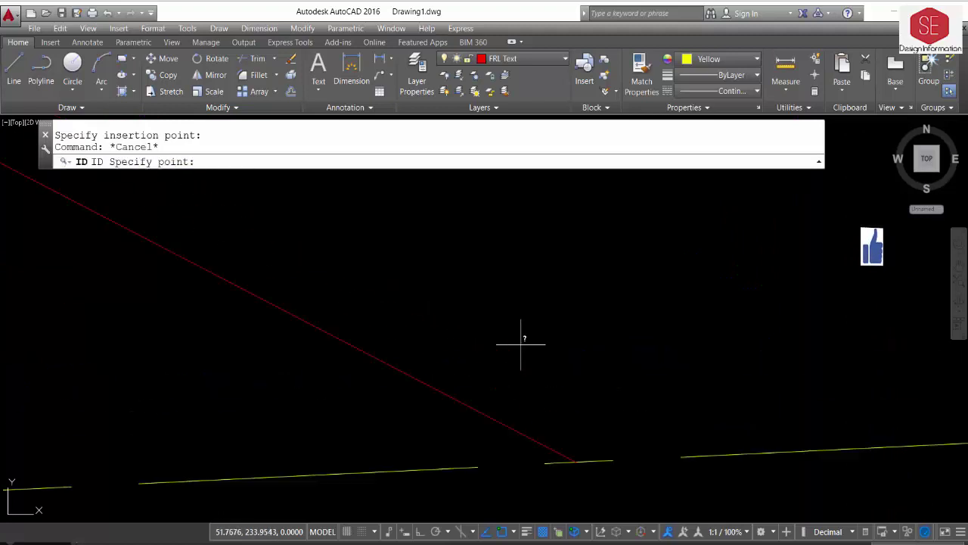
click(576, 459)
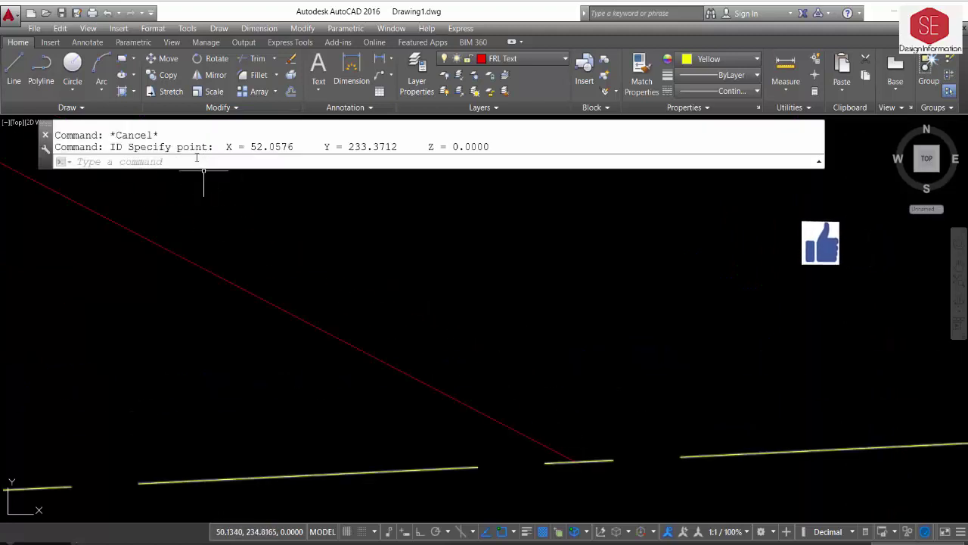
drag(225, 147, 409, 147)
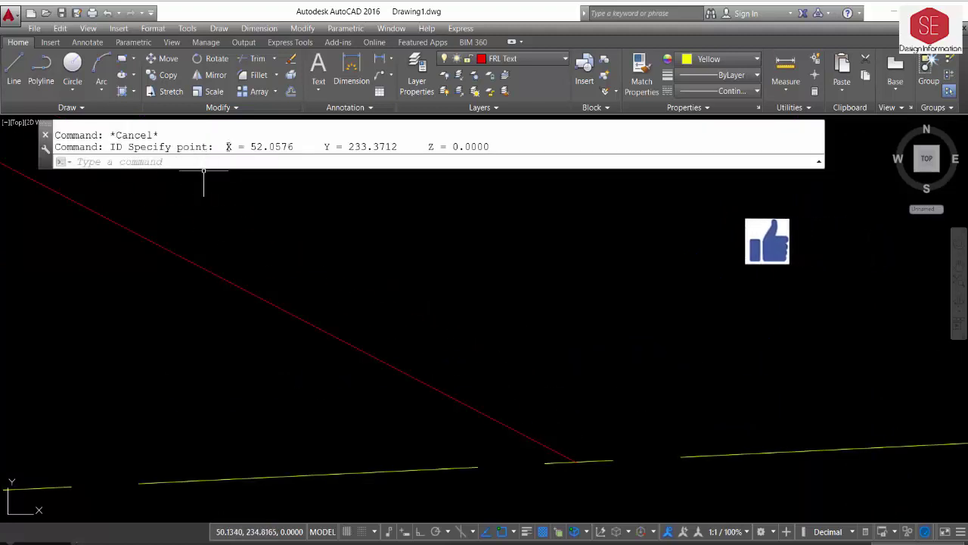
right_click(399, 147)
click(400, 212)
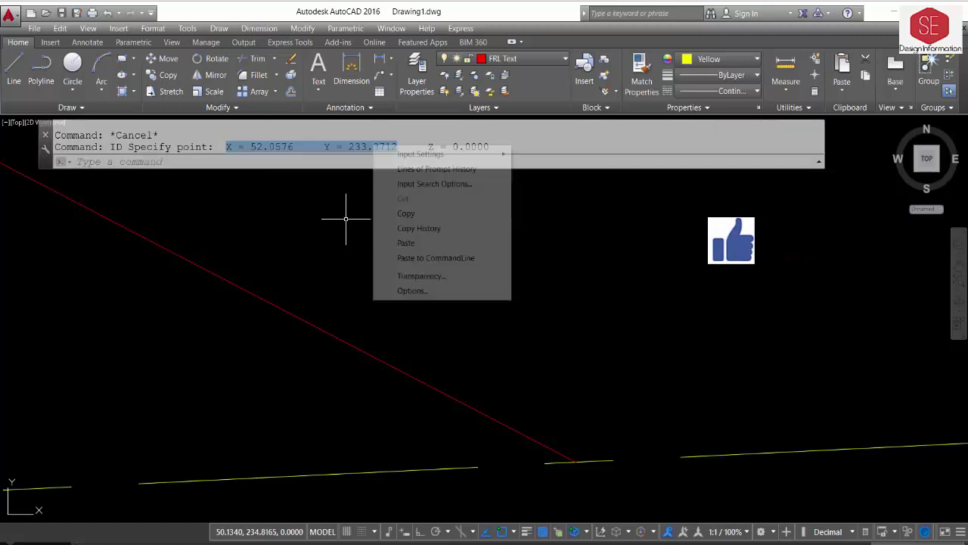
scroll(289, 235, down, 5)
scroll(681, 425, up, 5)
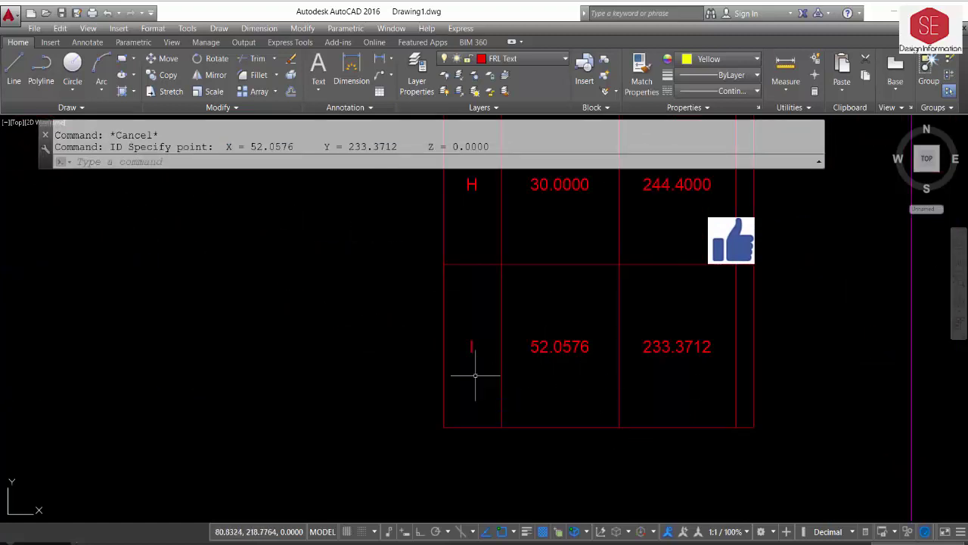
key(ctrl+v)
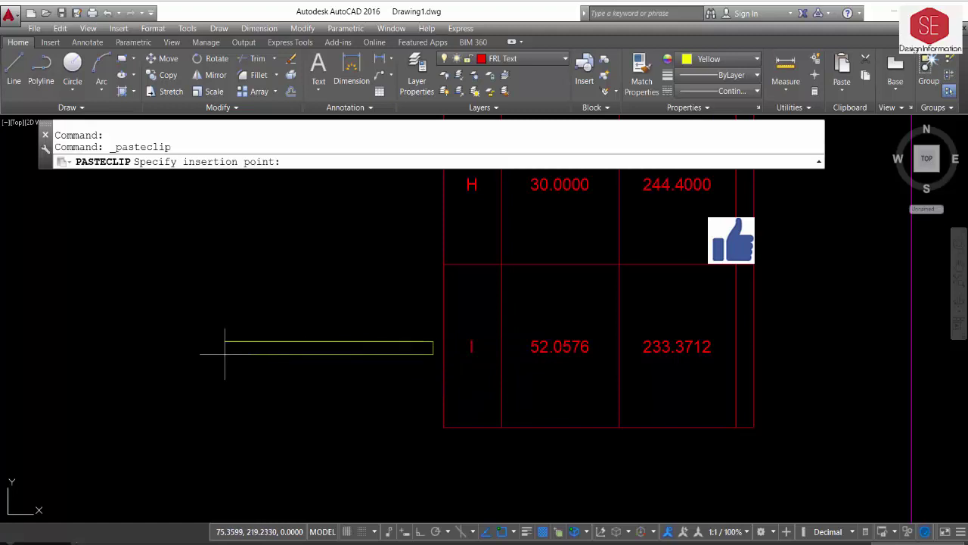
key(Escape)
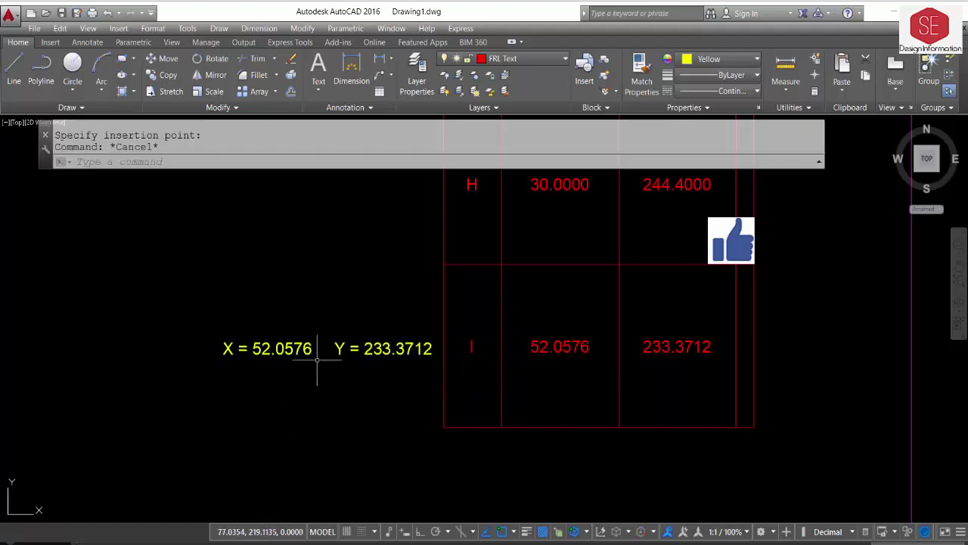
scroll(685, 369, down, 5)
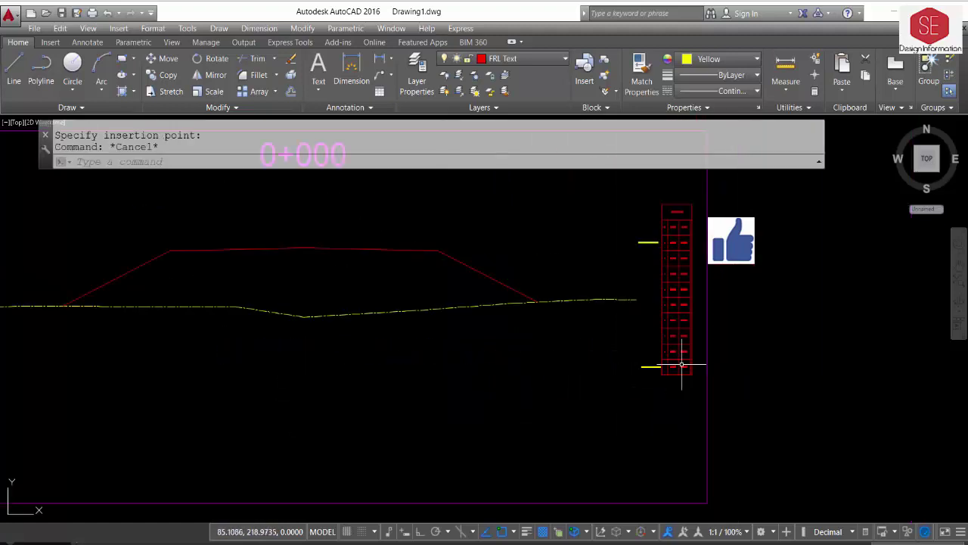
click(450, 255)
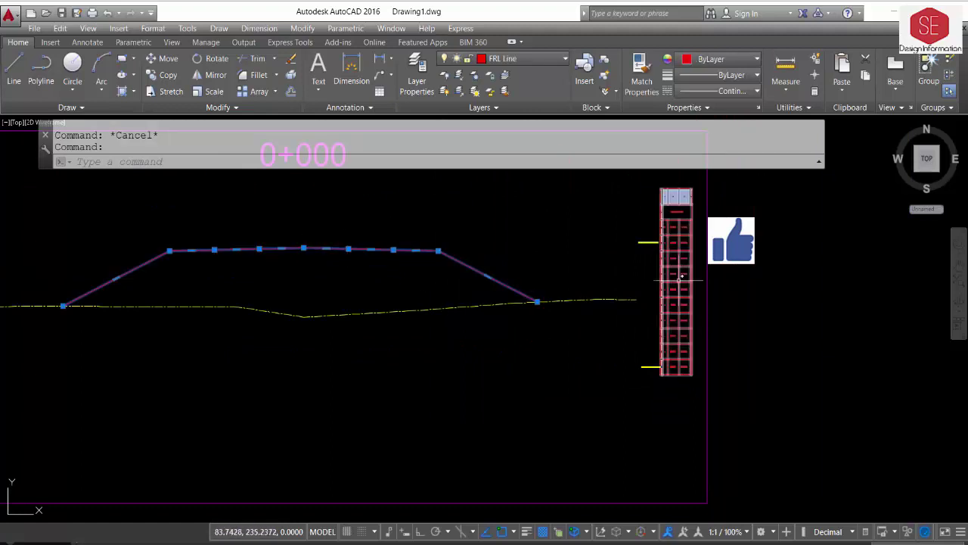
scroll(687, 322, down, 2)
key(Escape)
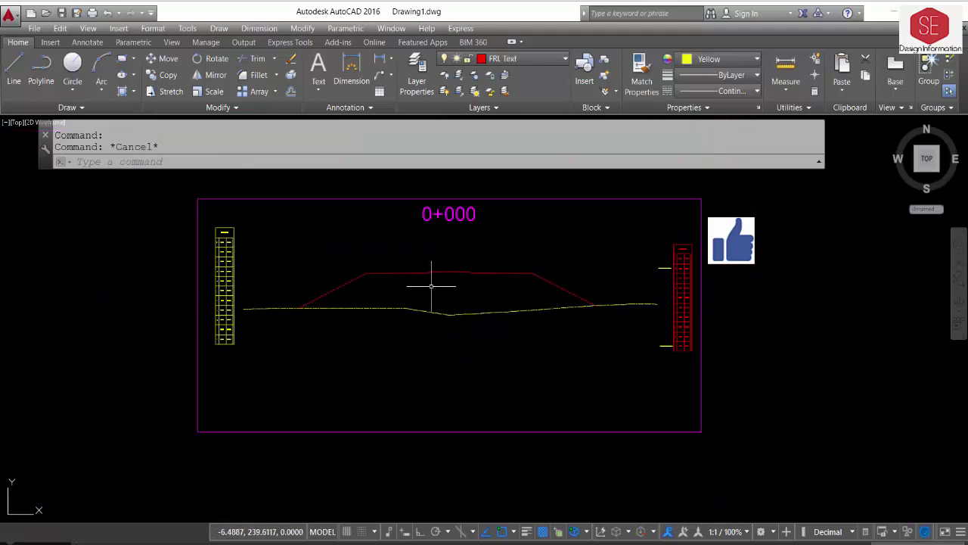
Step: Keep the horizontal side slope in B7 at 1
mouse_move(482, 542)
click(412, 503)
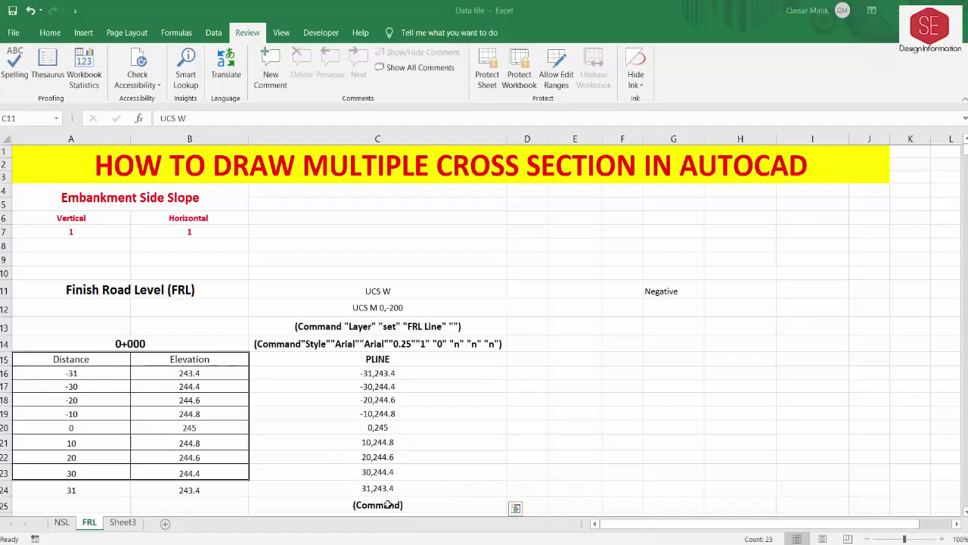
click(194, 233)
text(1)
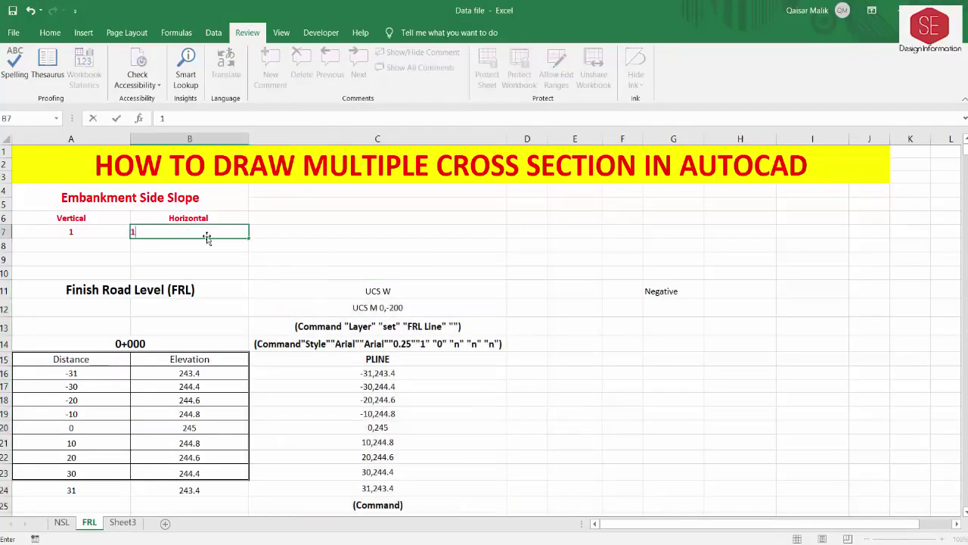
key(Return)
Step: Copy the section 0+000 command cells C11 to C33
drag(387, 291, 388, 459)
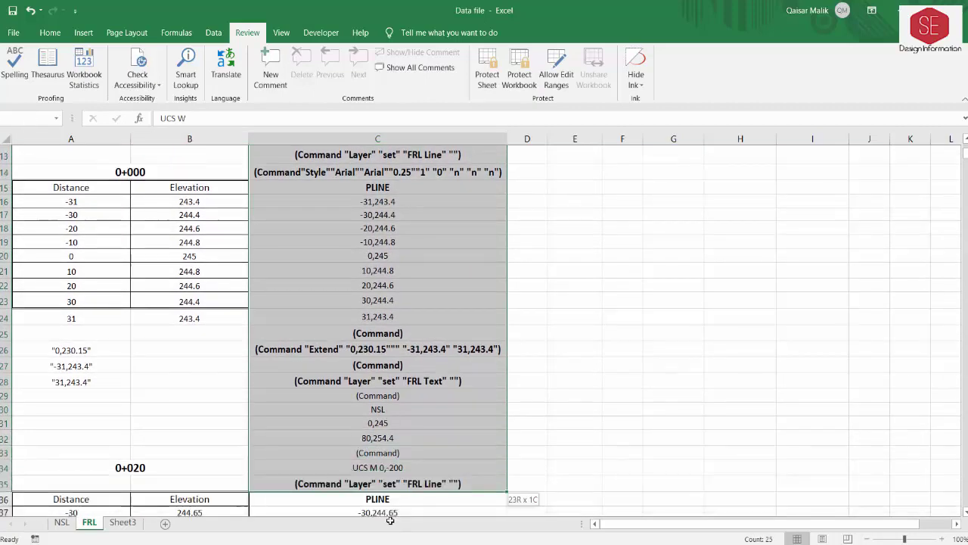
drag(388, 459, 395, 432)
right_click(396, 415)
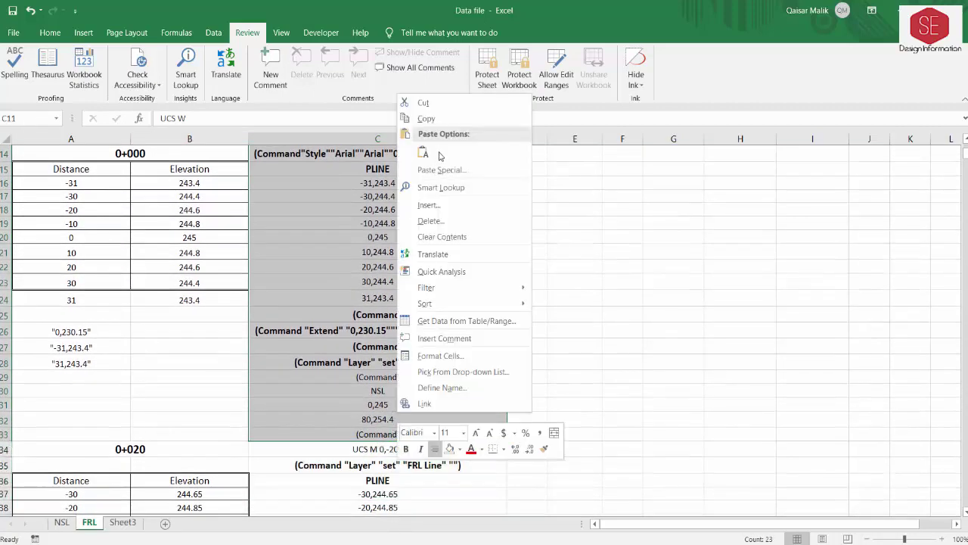
click(426, 118)
scroll(454, 303, up, 4)
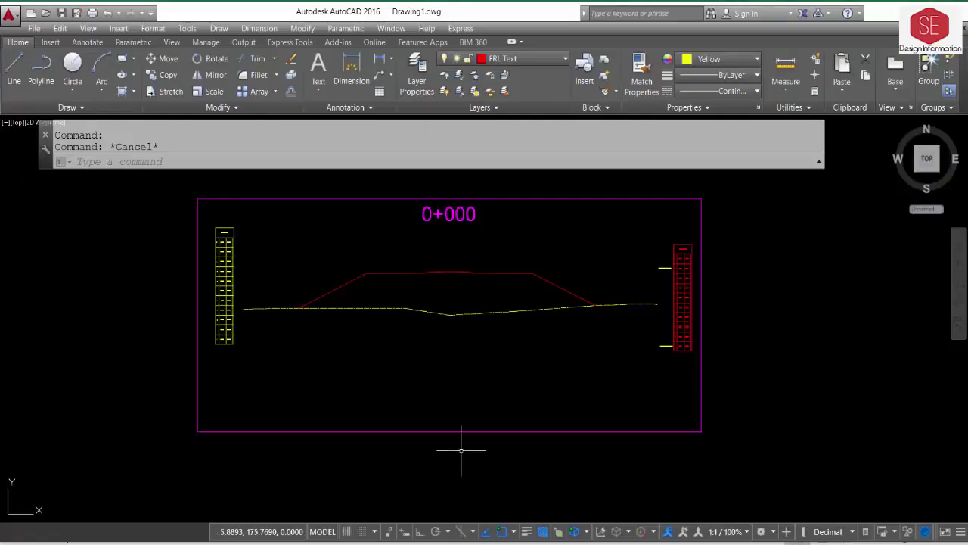
Step: Paste the copied commands to add the yellow 1:1 road outline and point table inside the red one
right_click(165, 162)
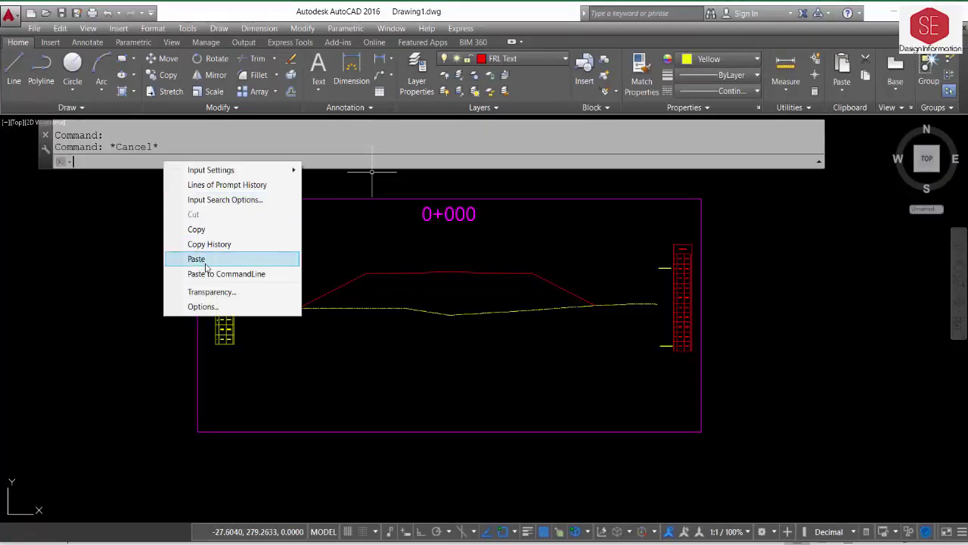
click(205, 263)
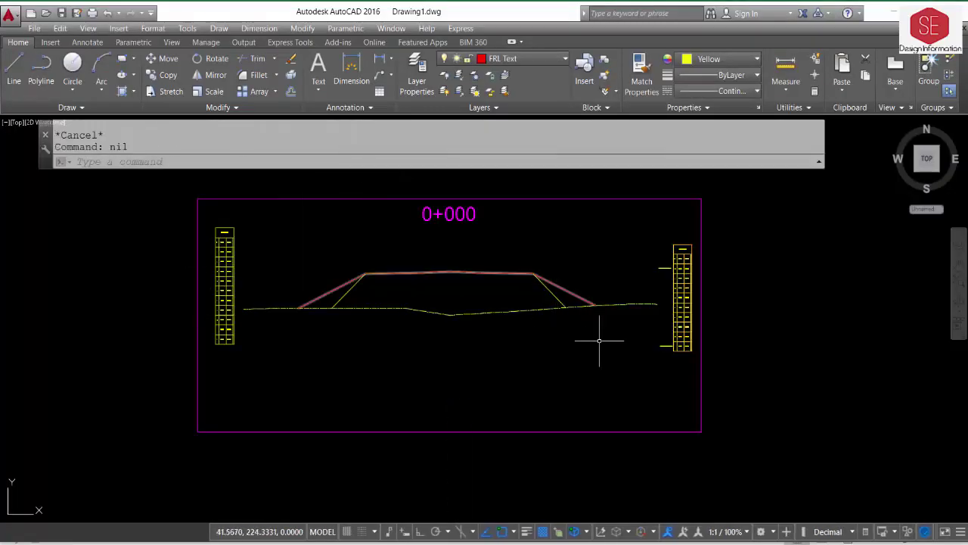
key(Escape)
click(340, 297)
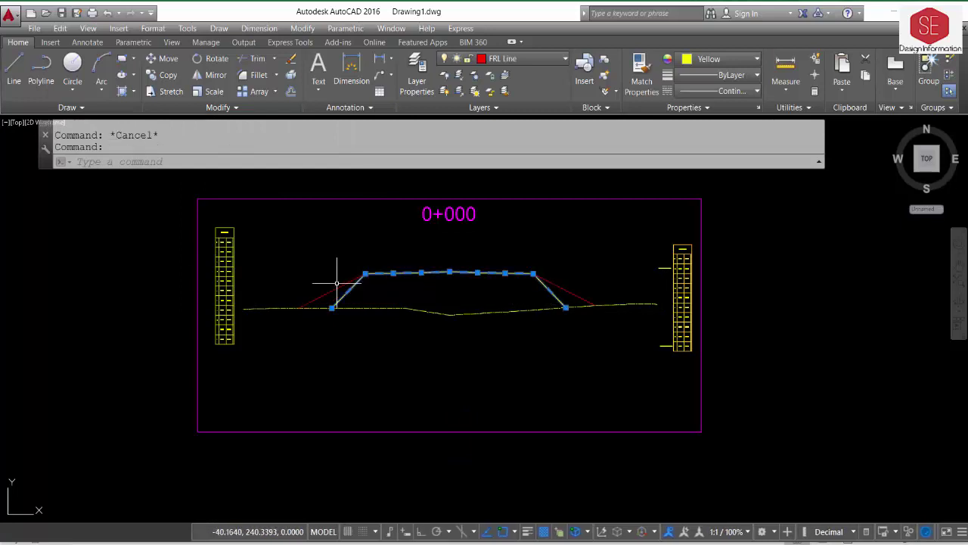
key(Escape)
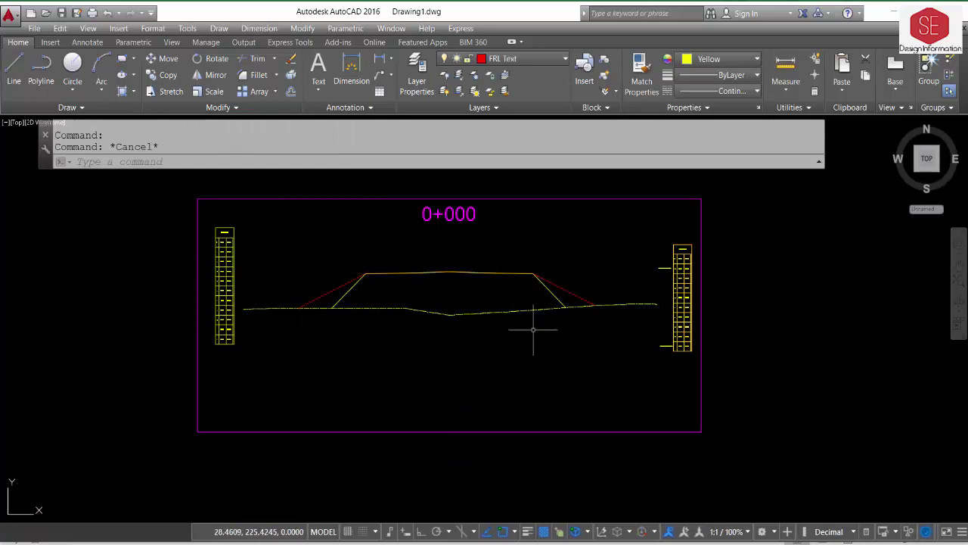
scroll(681, 310, up, 3)
scroll(692, 385, up, 2)
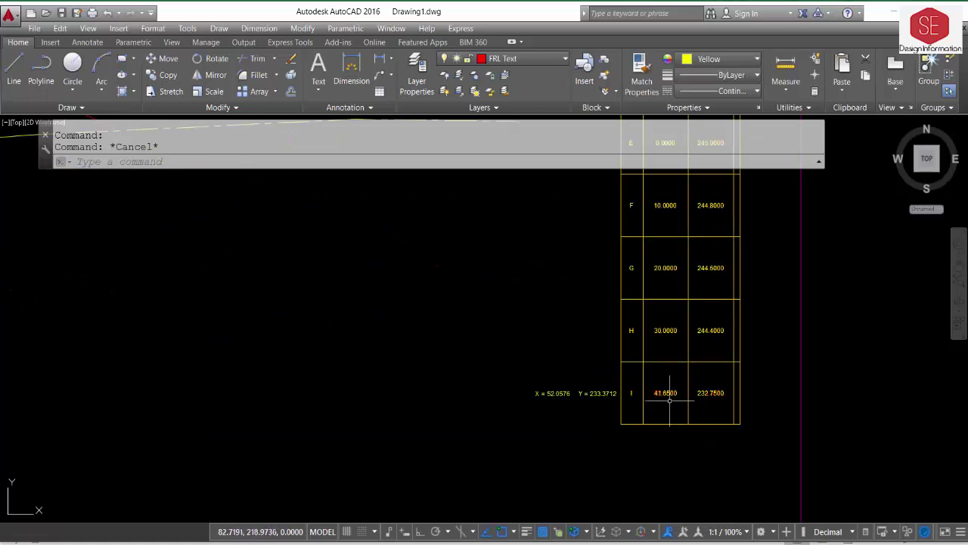
scroll(670, 401, up, 1)
scroll(696, 397, down, 5)
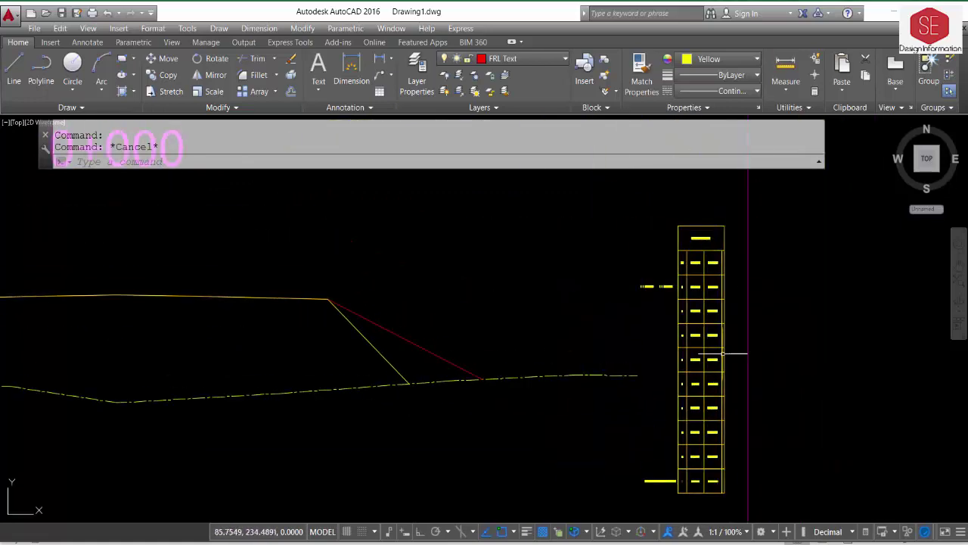
scroll(723, 353, up, 2)
scroll(723, 353, up, 2)
scroll(570, 349, down, 9)
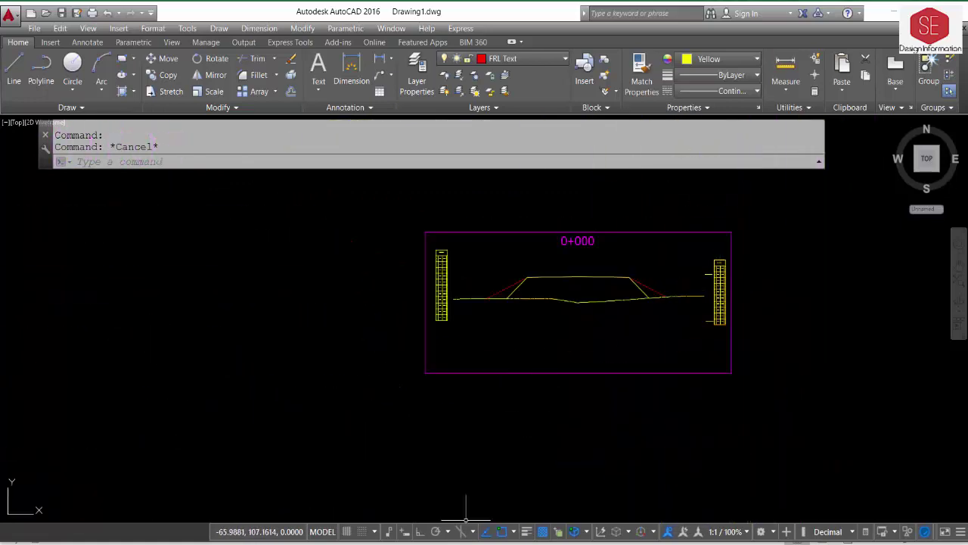
mouse_move(465, 530)
click(413, 492)
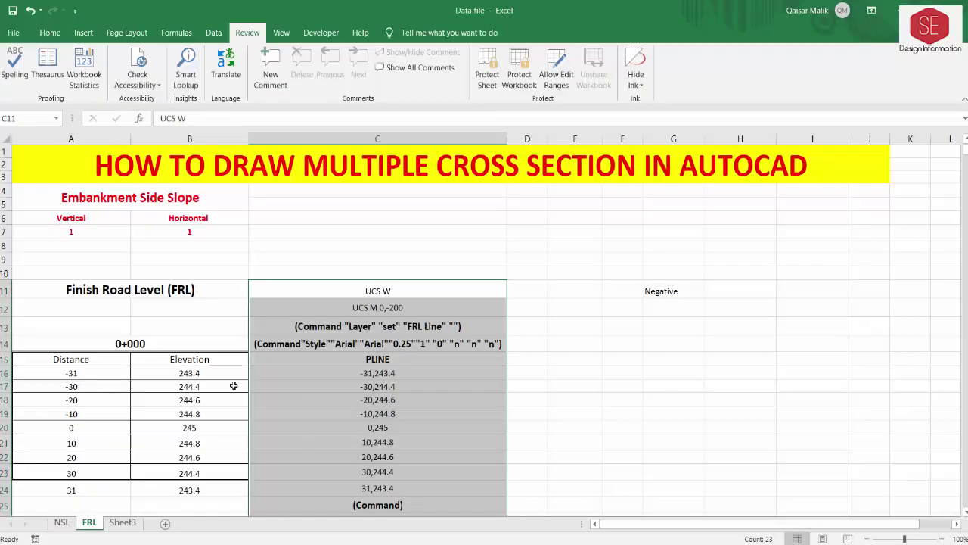
Step: Set the horizontal side slope in B7 to 3, moving the toes to -33 and 33
click(201, 236)
text(3)
key(Return)
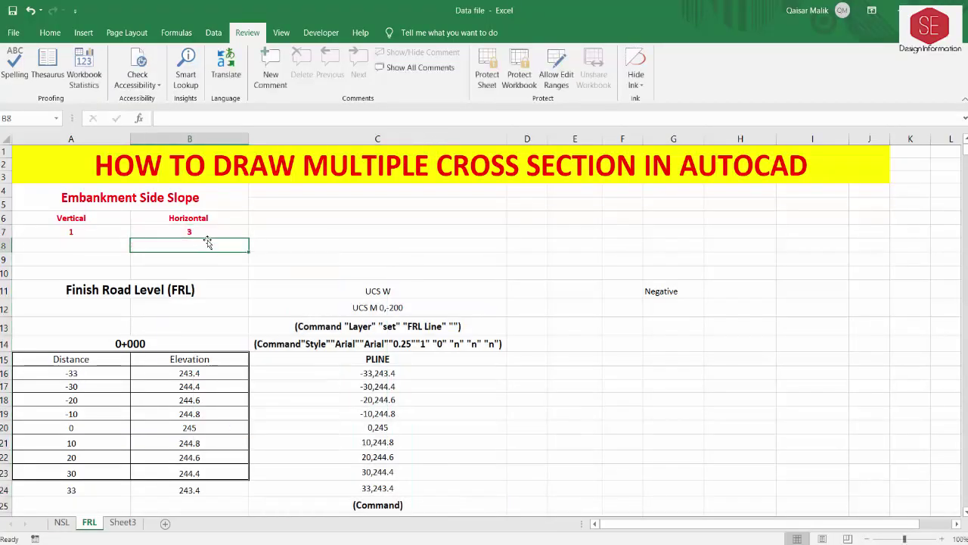
Step: Copy command cells C11 to C33 and return to the AutoCAD drawing
scroll(392, 294, down, 1)
mouse_move(384, 253)
mouse_down()
mouse_move(390, 522)
mouse_move(385, 462)
mouse_up()
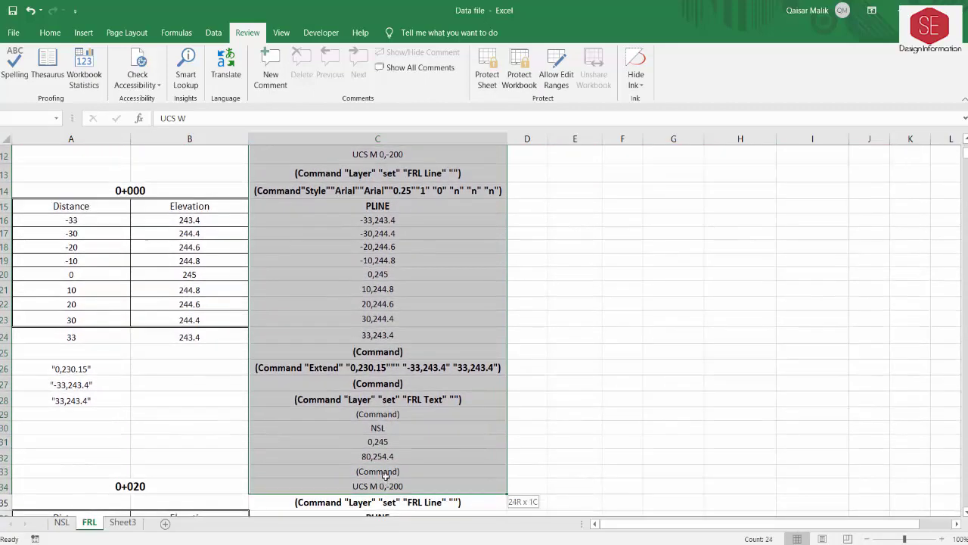
right_click(385, 460)
click(422, 139)
scroll(426, 411, up, 4)
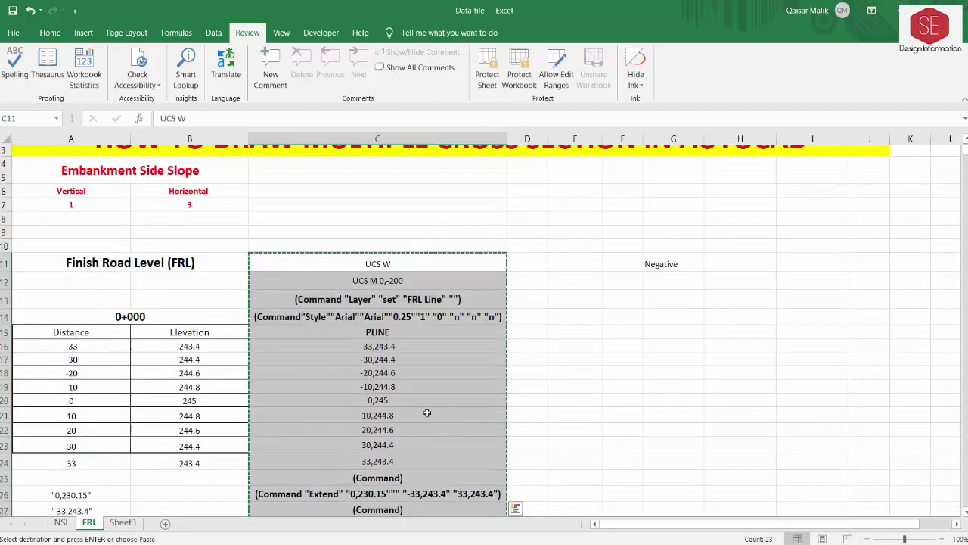
key(alt+Tab)
Step: Make green the current colour and paste the commands to draw the 1:3 outline and point table
click(693, 59)
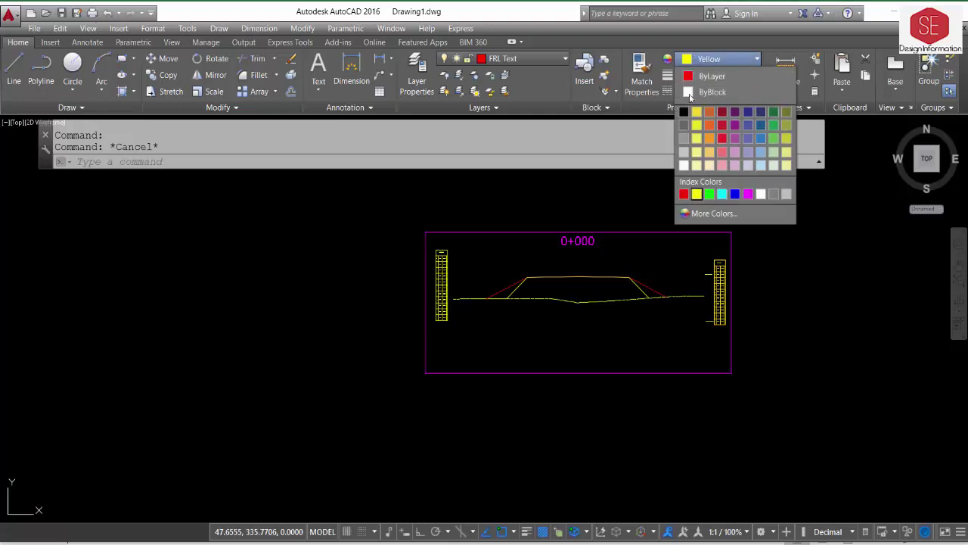
click(709, 194)
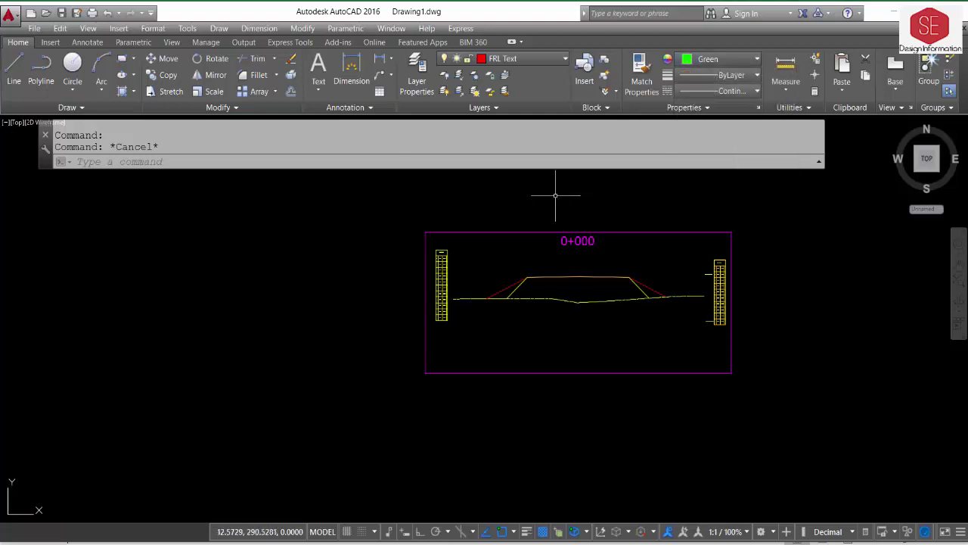
right_click(203, 164)
click(259, 261)
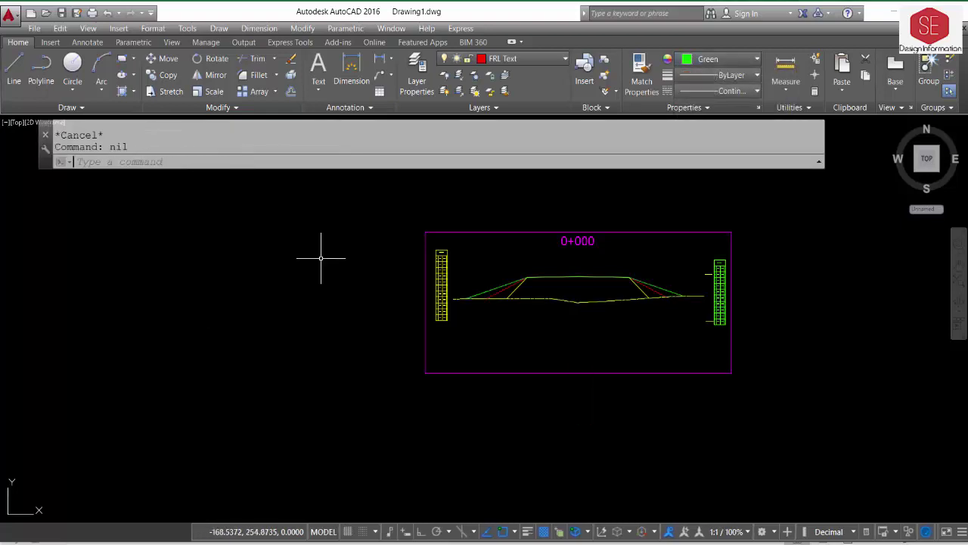
key(Escape)
Step: Zoom around the section to check the green outline meets the ground line
scroll(499, 298, up, 2)
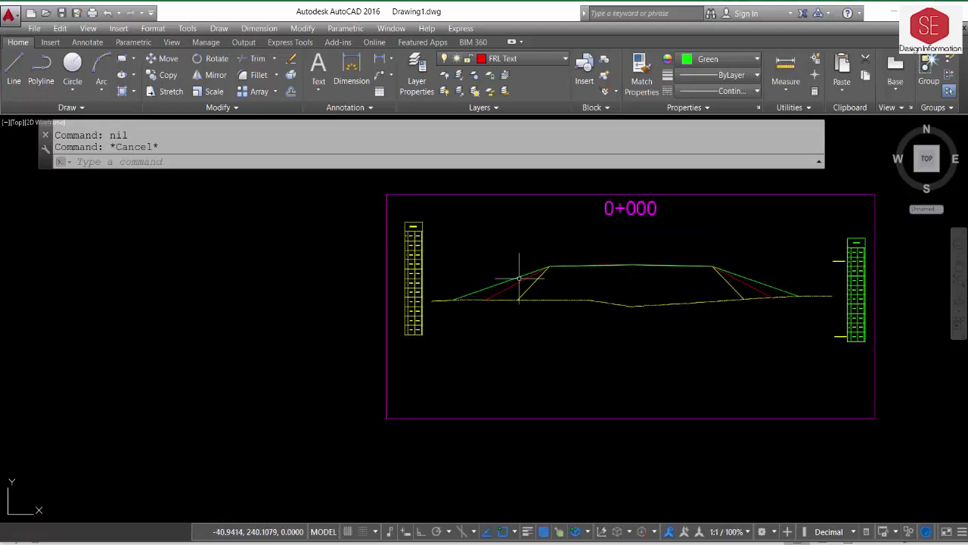
click(515, 276)
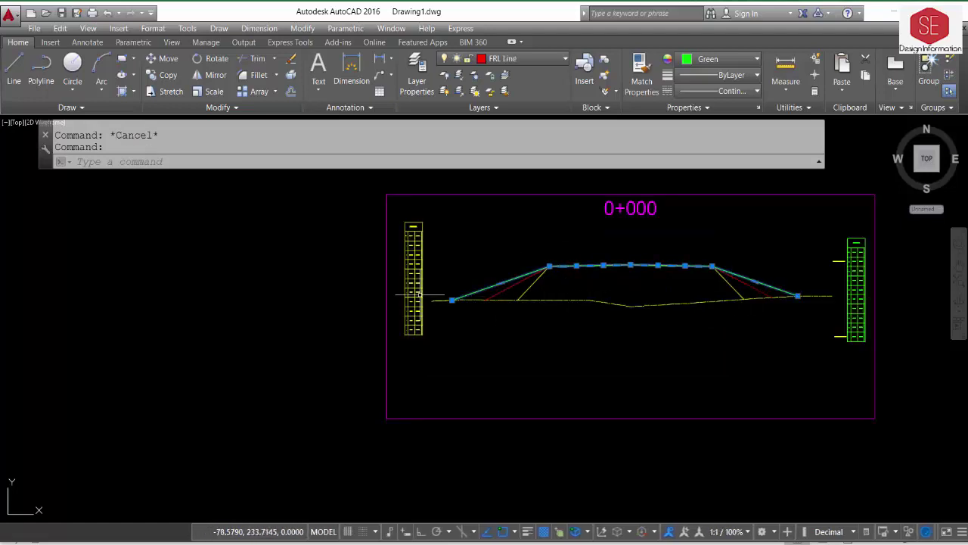
key(Escape)
scroll(859, 346, up, 5)
scroll(847, 351, up, 3)
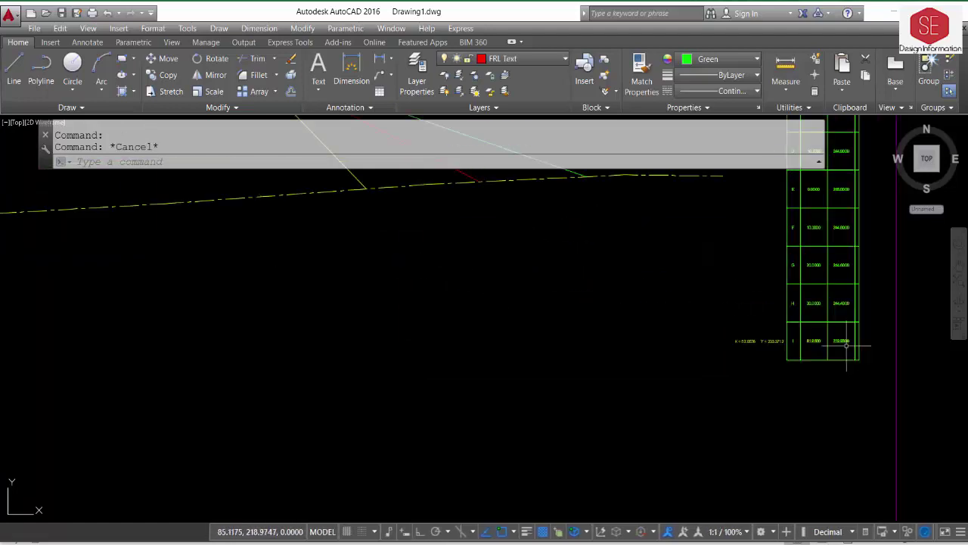
scroll(811, 344, up, 2)
scroll(777, 273, down, 5)
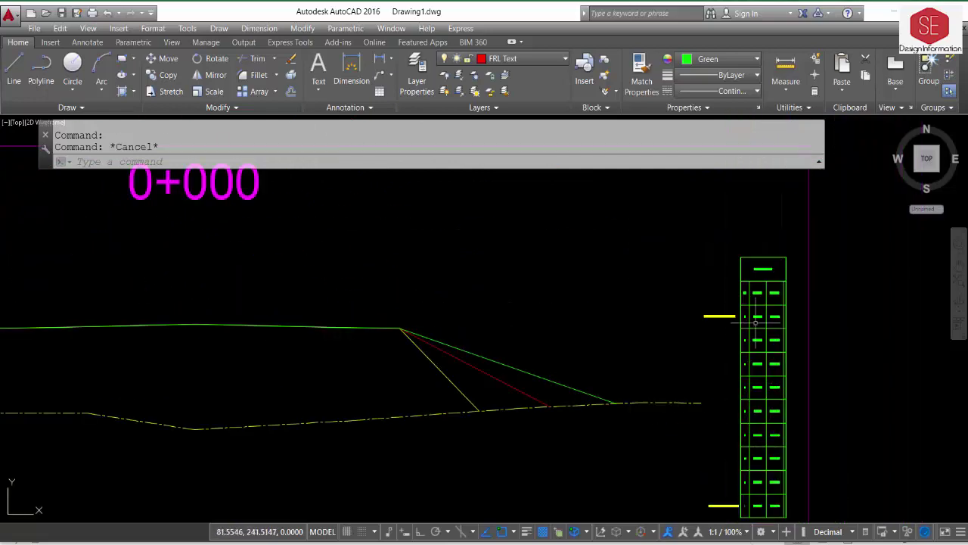
scroll(663, 351, up, 3)
scroll(663, 350, down, 4)
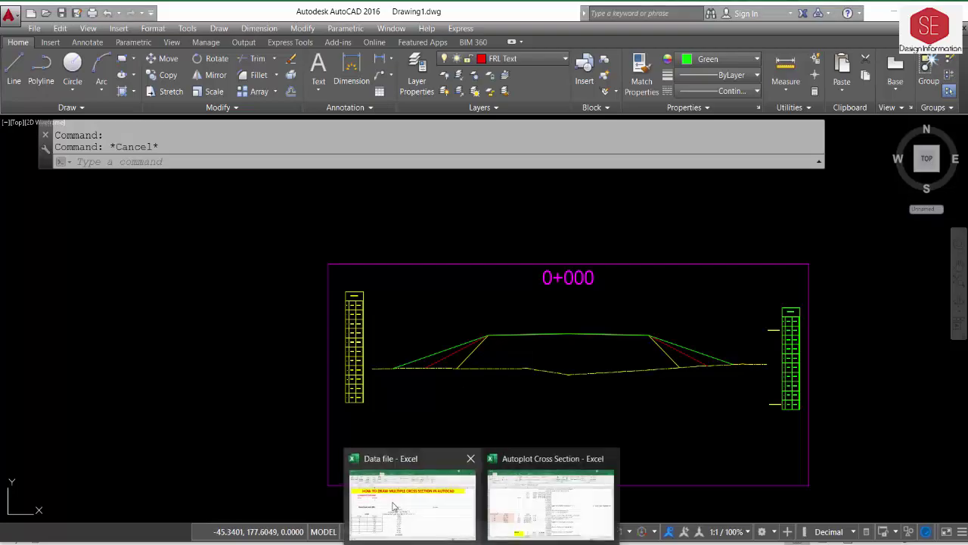
click(393, 507)
Step: In the Data file workbook, change the horizontal side slope in B7 from 3 to 2
click(152, 231)
key(Left)
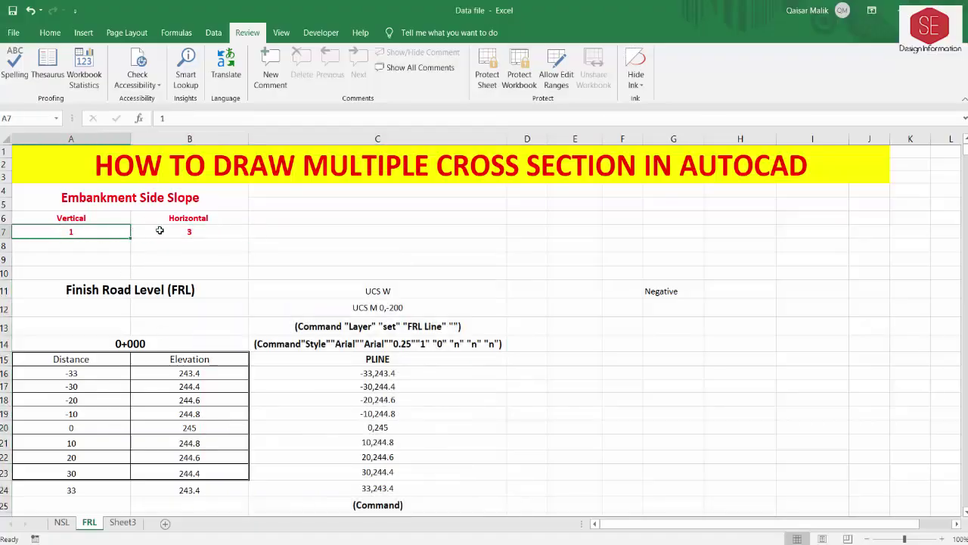
key(Right)
key(Left)
key(Right)
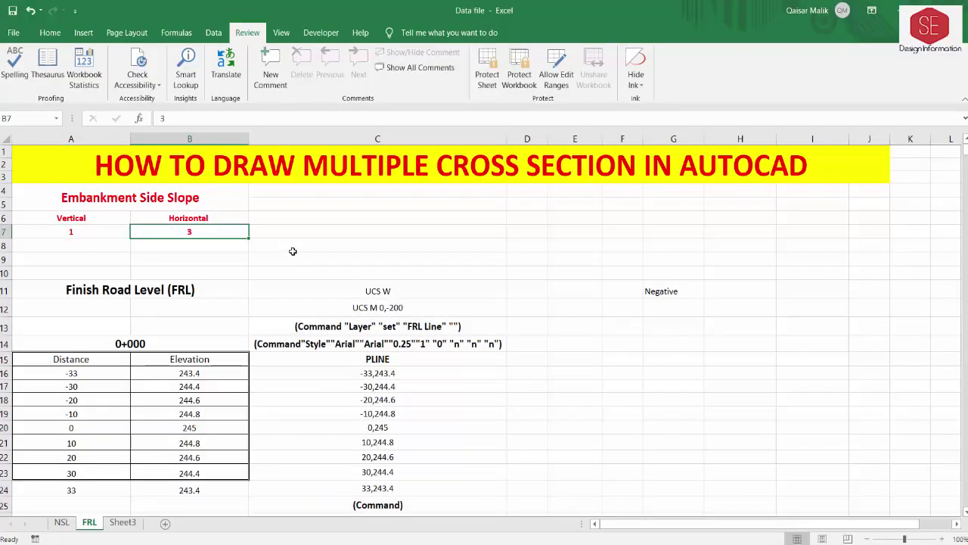
text(2)
key(Return)
Step: Check the updated ±32 extend distances against the AutoCAD section
scroll(449, 346, down, 1)
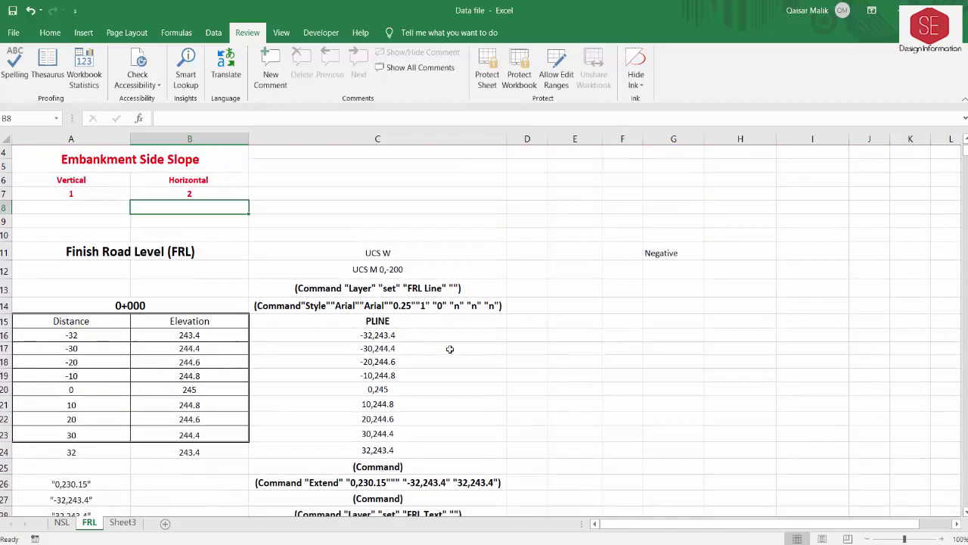
scroll(383, 329, down, 2)
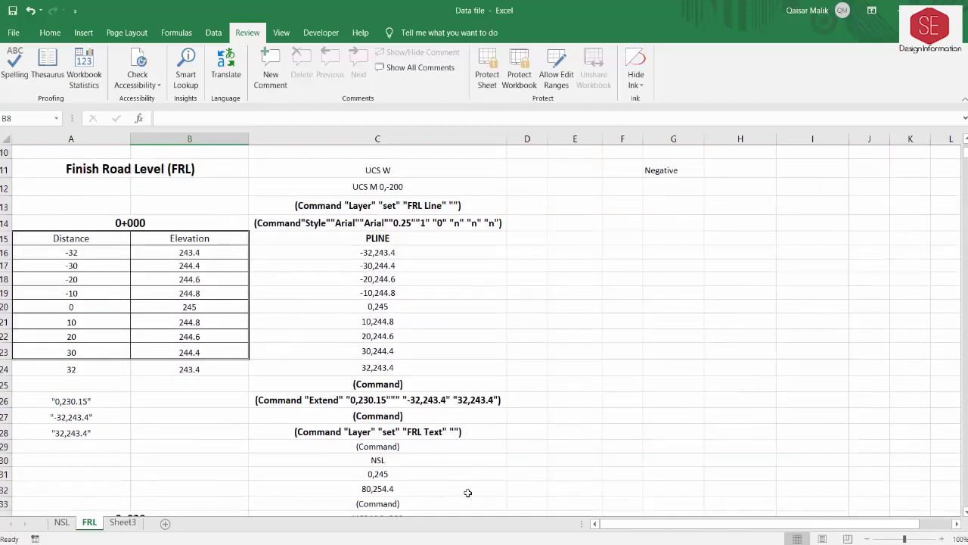
key(alt+Tab)
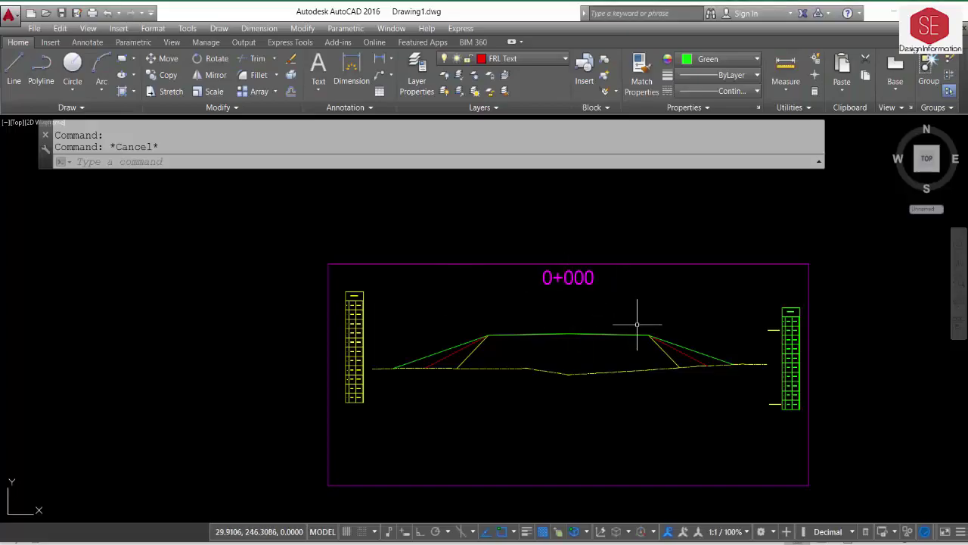
scroll(592, 283, down, 3)
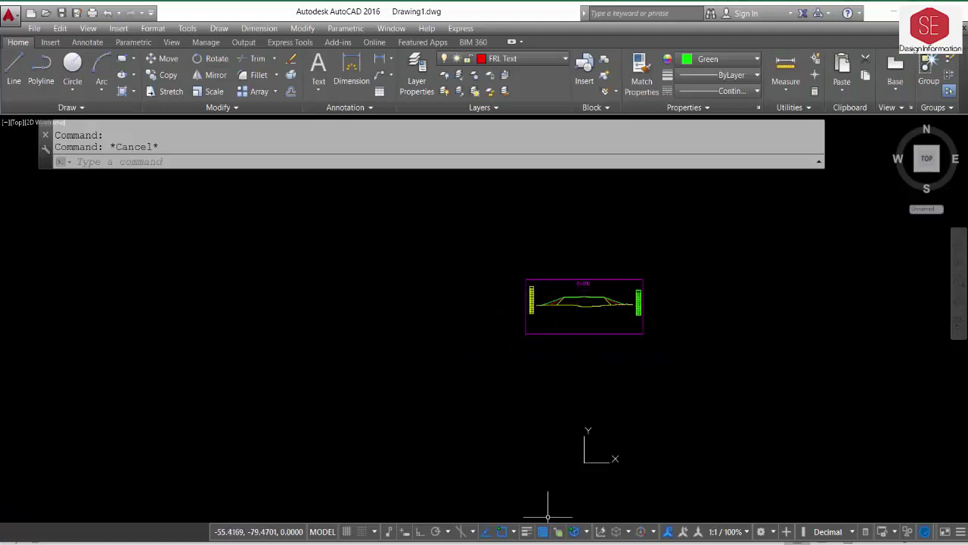
key(alt+Tab)
click(97, 258)
Step: Review the FRL table values: first distance -32, last distance 32, and their elevation formulas
click(96, 287)
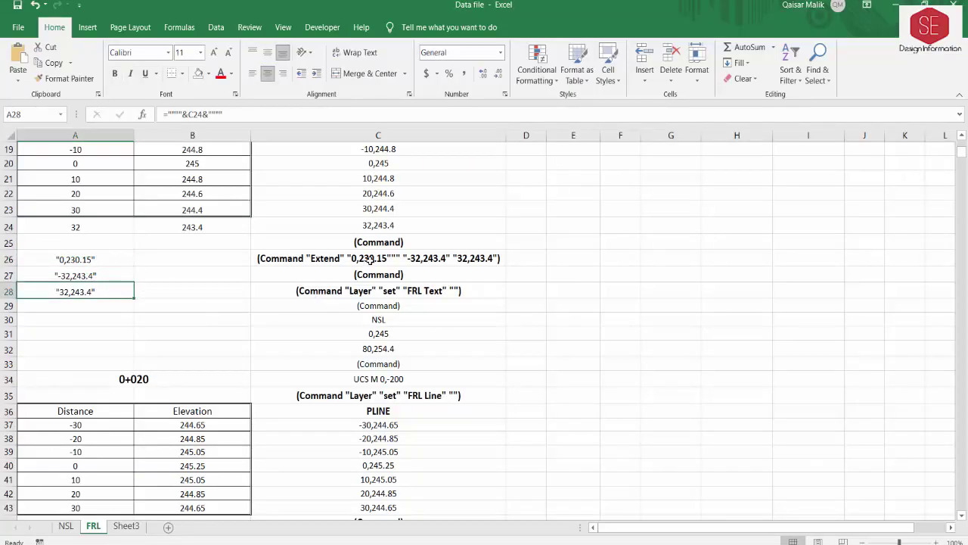
scroll(108, 231, up, 2)
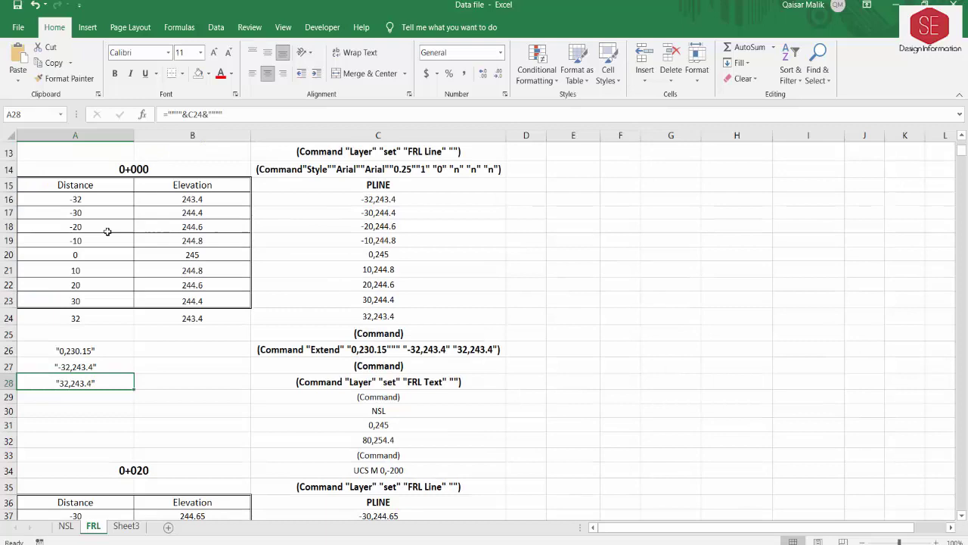
click(83, 199)
click(169, 201)
click(106, 318)
click(201, 317)
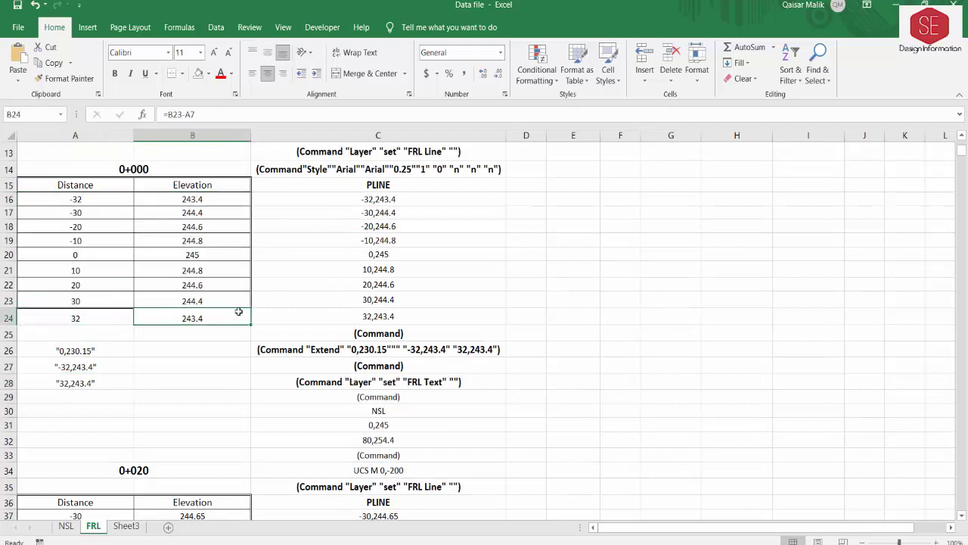
scroll(264, 300, down, 3)
Step: Insert blank rows above and below the 0+020 distance–elevation data
click(12, 381)
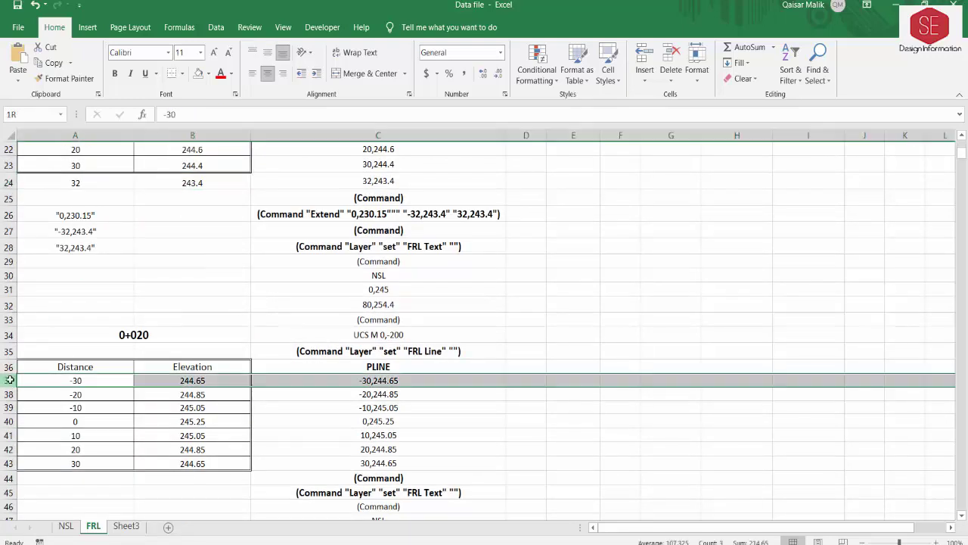
right_click(11, 381)
click(42, 272)
scroll(14, 312, down, 2)
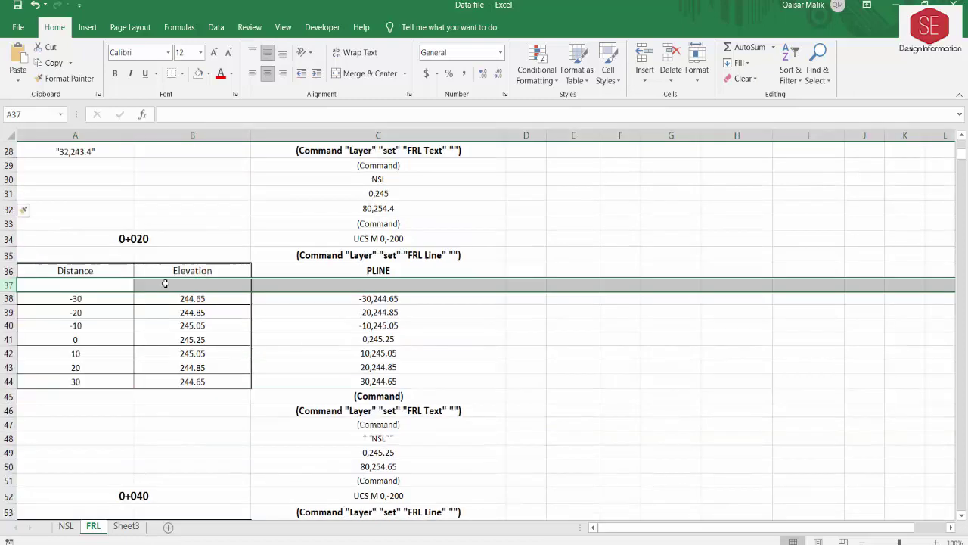
scroll(14, 311, down, 2)
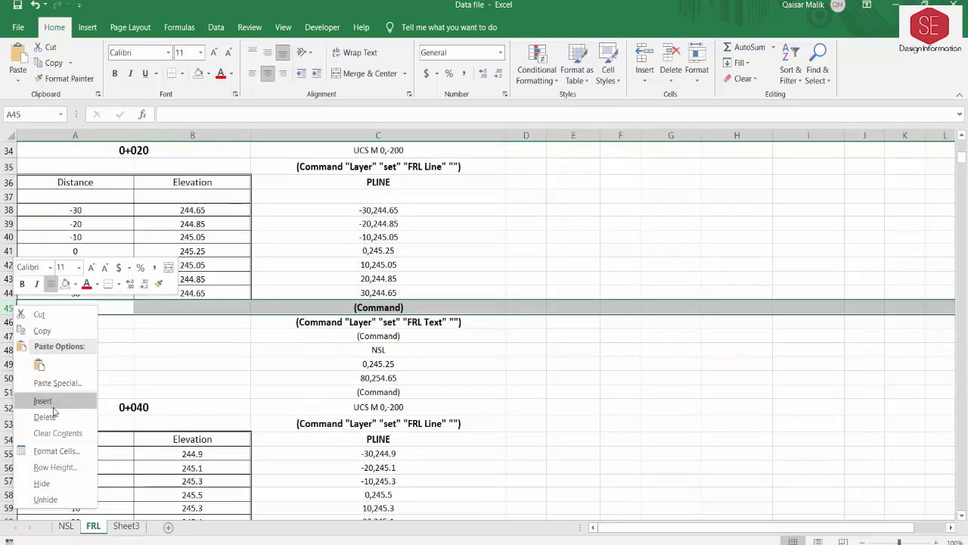
click(42, 400)
scroll(100, 333, down, 4)
Step: Insert blank rows above and below the 0+040 distance–elevation data
click(9, 294)
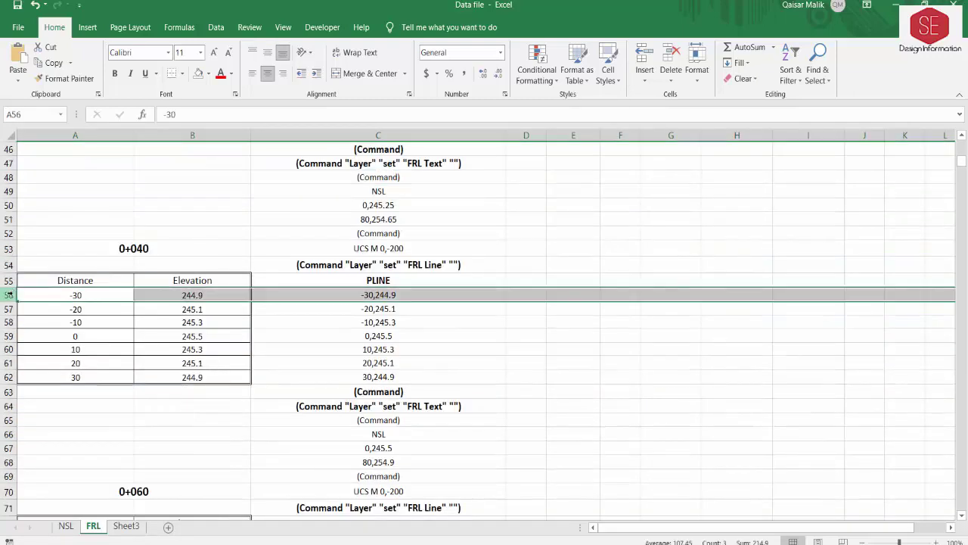
right_click(10, 294)
click(37, 389)
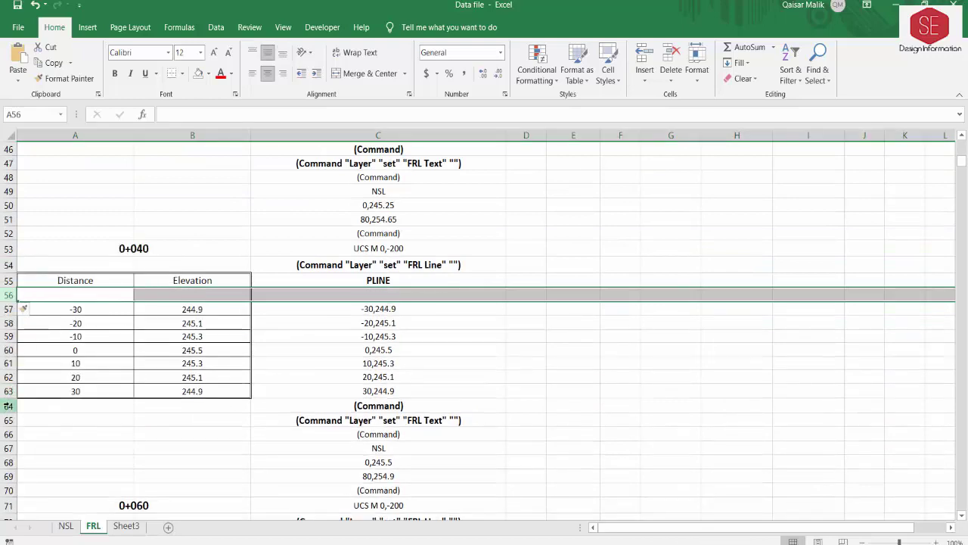
click(8, 406)
right_click(8, 406)
click(38, 295)
scroll(174, 305, down, 5)
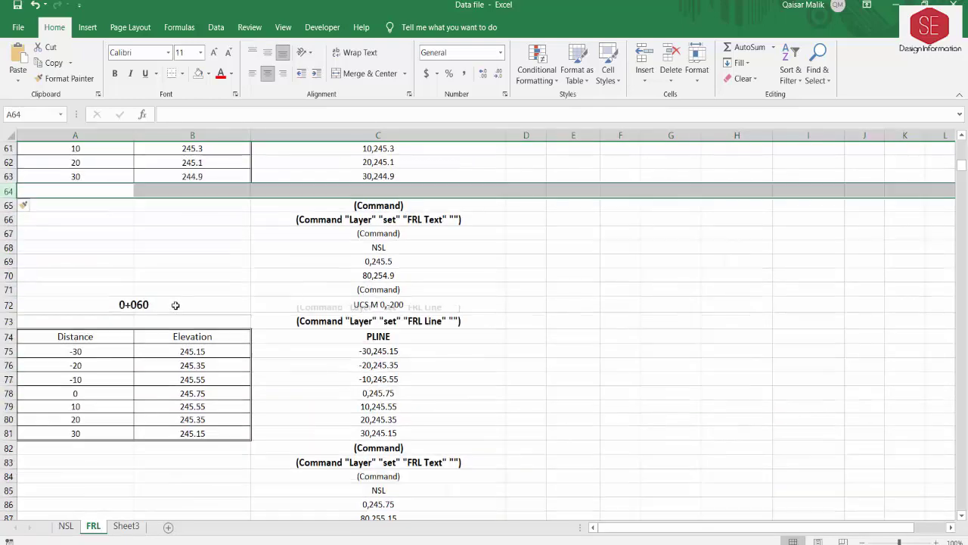
Step: Insert blank rows above and below the 0+060 data, then return to the top
click(7, 351)
right_click(8, 351)
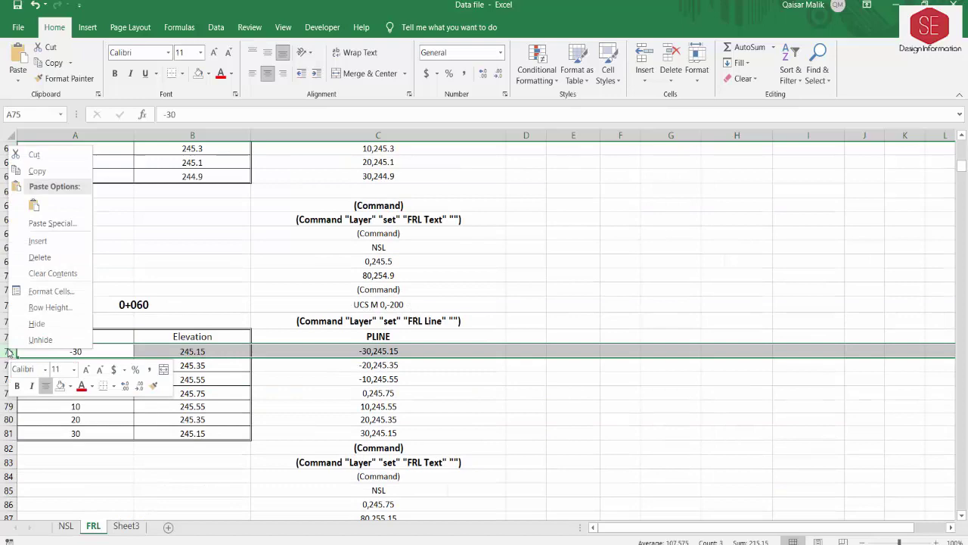
click(38, 243)
scroll(46, 344, down, 1)
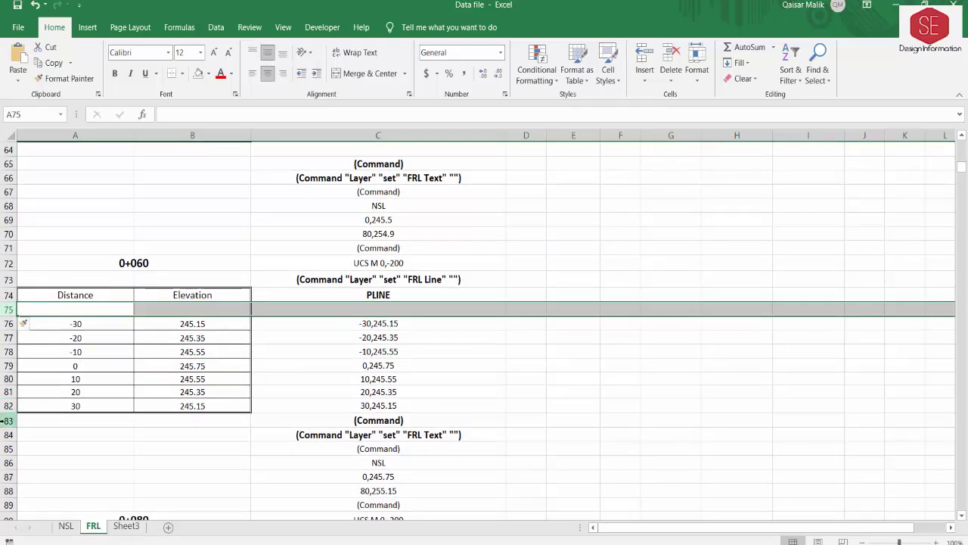
click(7, 420)
right_click(7, 419)
click(37, 331)
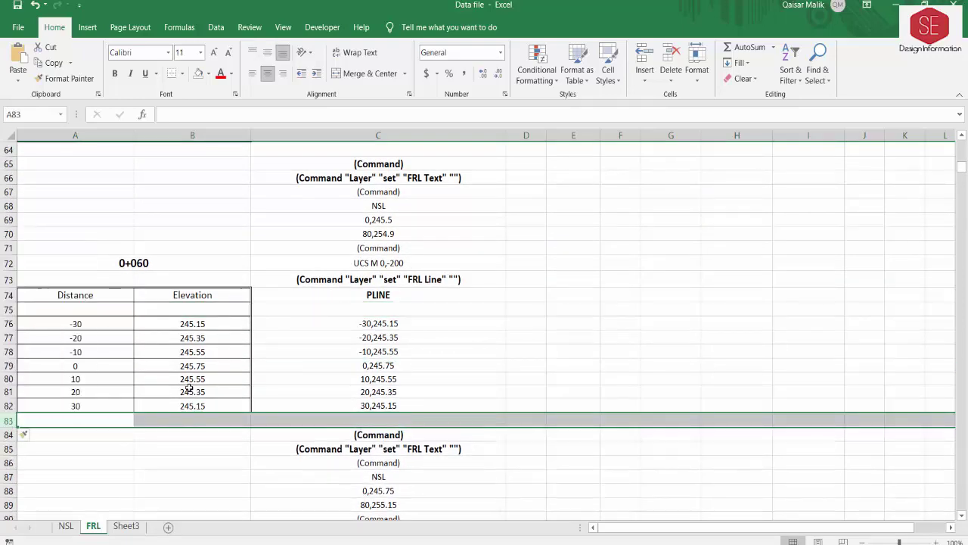
scroll(188, 385, up, 7)
scroll(188, 386, up, 4)
scroll(188, 386, up, 4)
scroll(188, 386, up, 6)
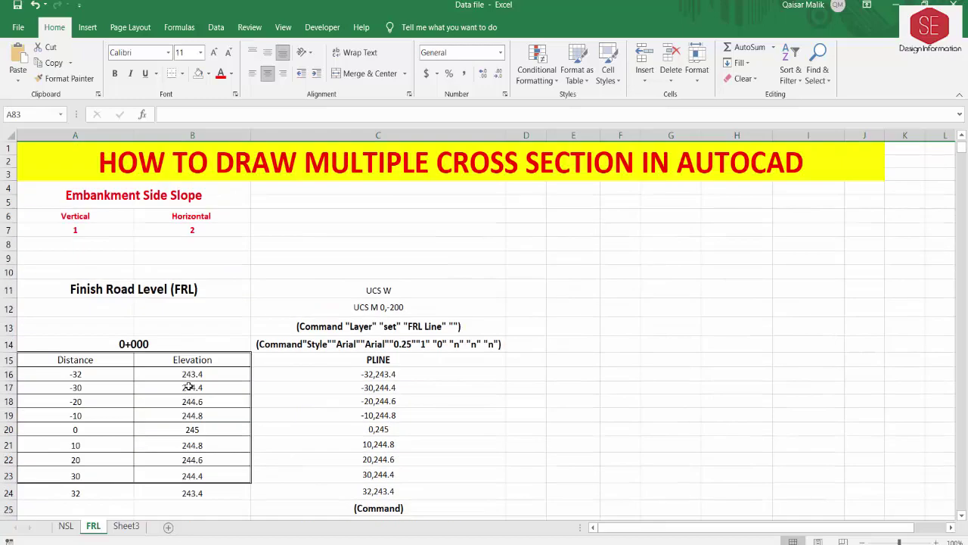
scroll(188, 386, down, 5)
Step: Enter =A38-B7 in A37 for the -32 left edge distance
click(72, 478)
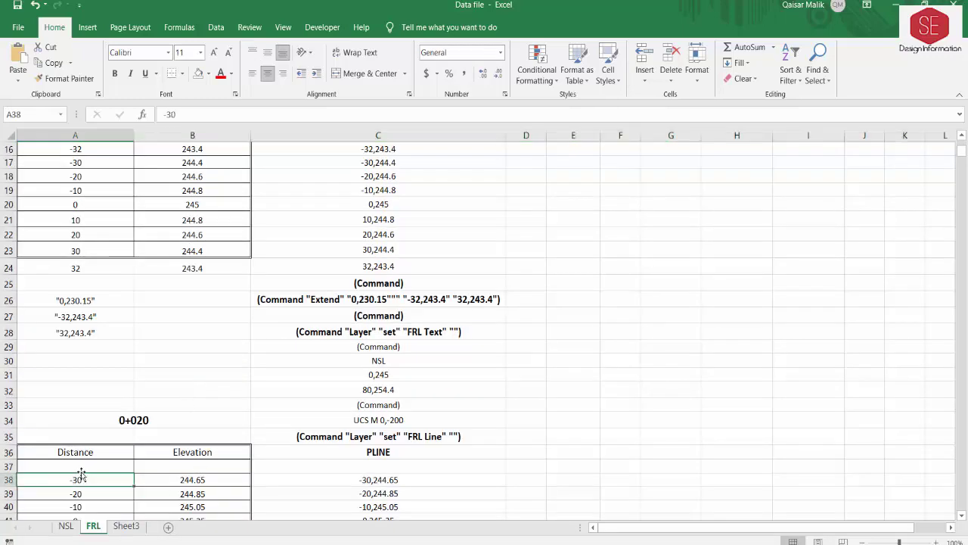
click(106, 465)
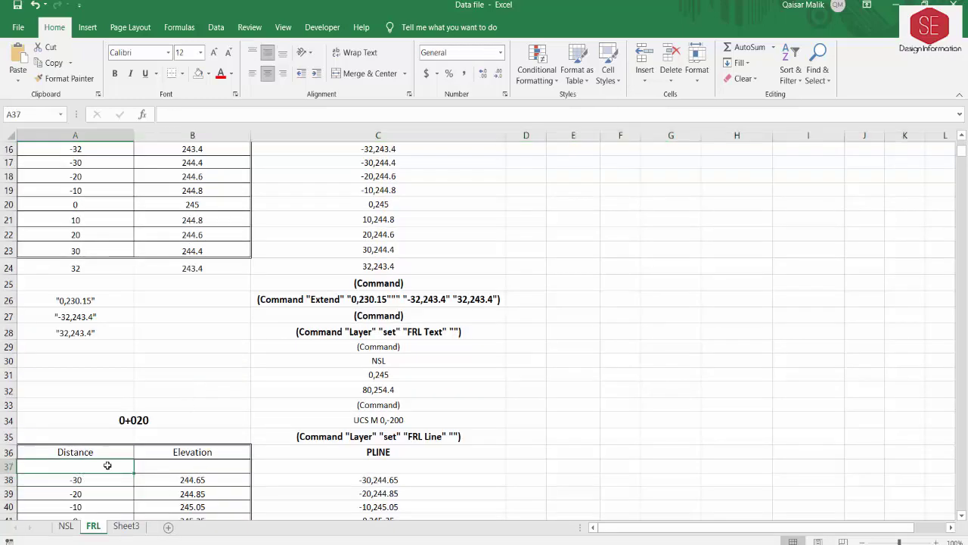
text(=)
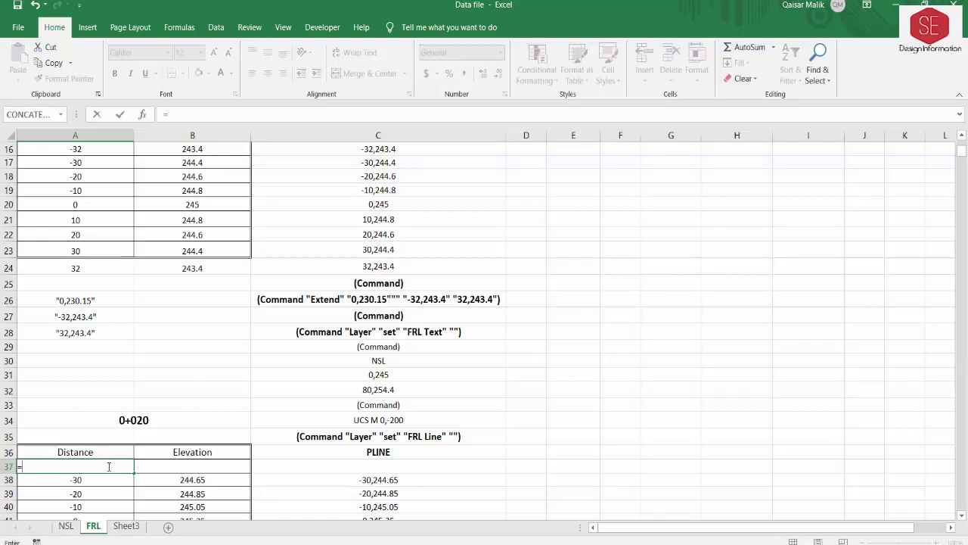
click(99, 478)
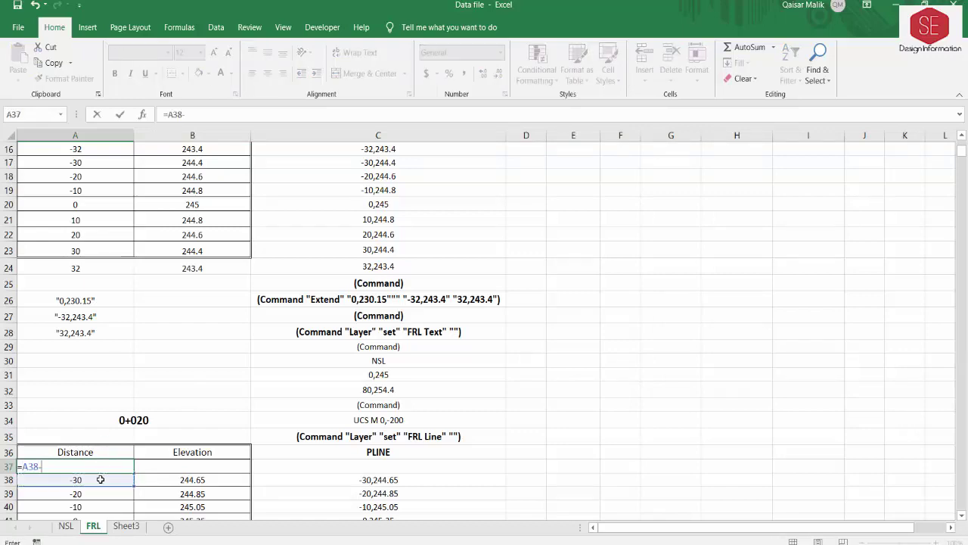
scroll(194, 389, up, 1)
scroll(195, 218, up, 3)
click(194, 190)
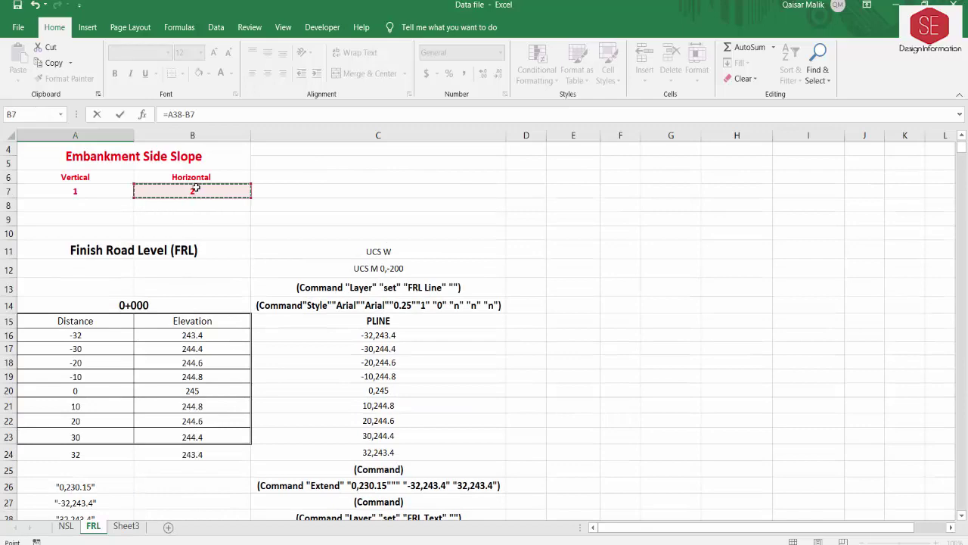
key(Return)
Step: Enter =B38-A7 in B37 for the left edge elevation of 243.65
scroll(219, 249, down, 4)
scroll(225, 264, down, 2)
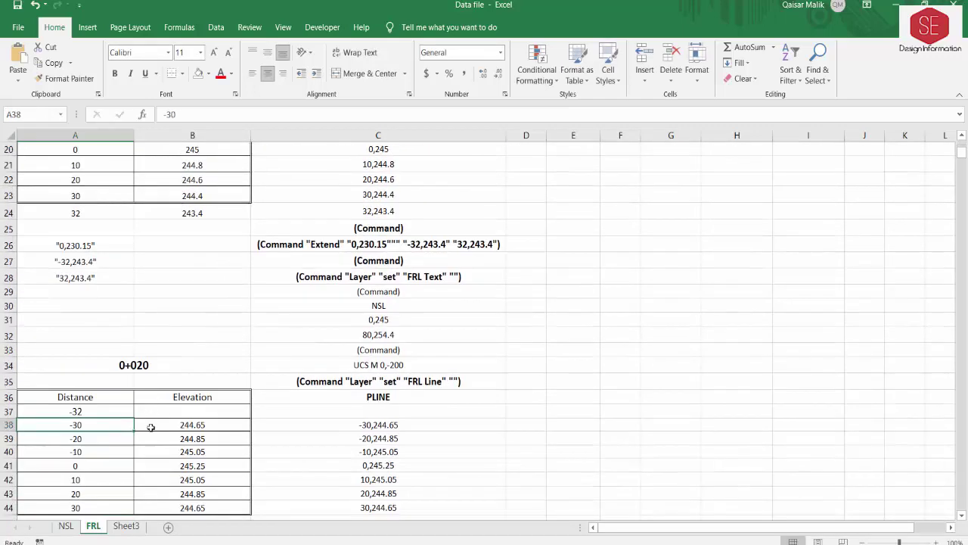
click(163, 413)
text(=)
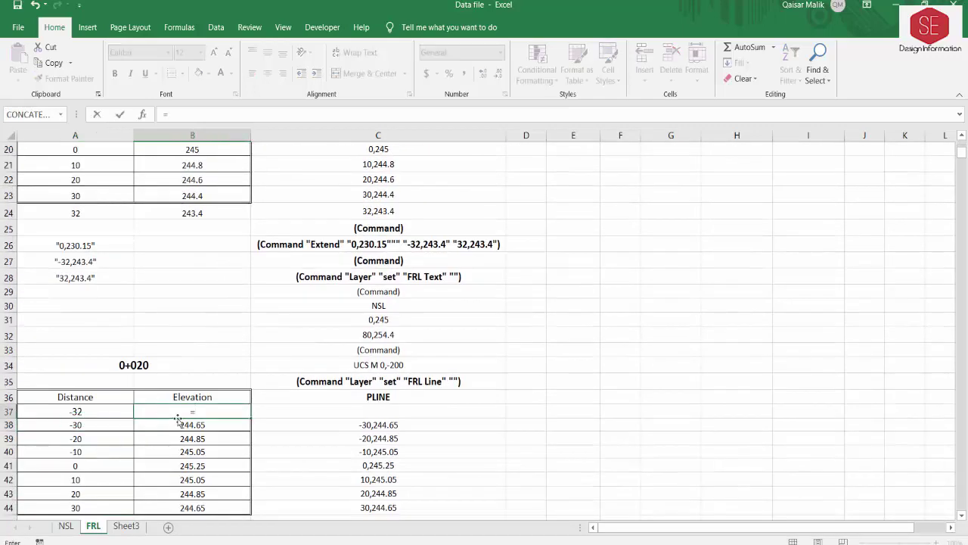
click(180, 423)
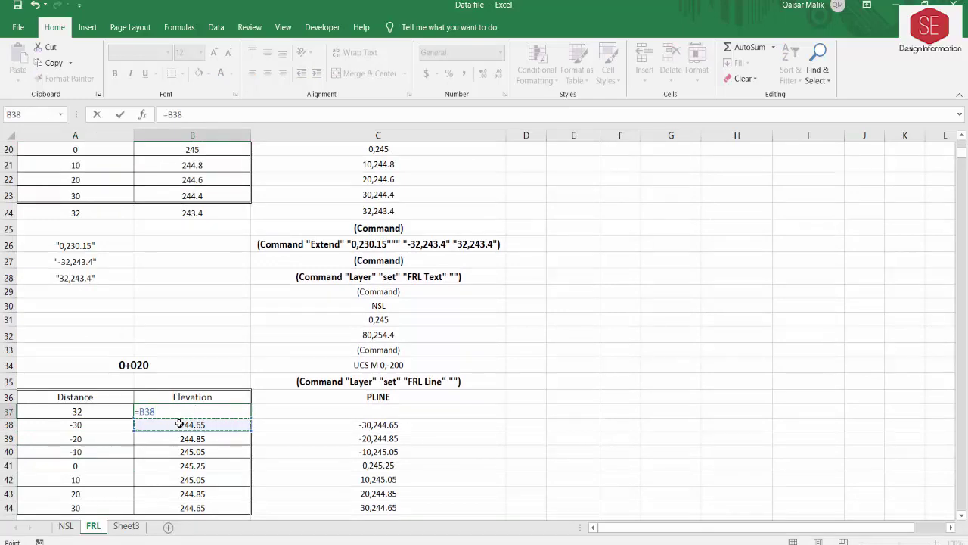
text(-)
scroll(144, 366, up, 5)
scroll(87, 249, up, 2)
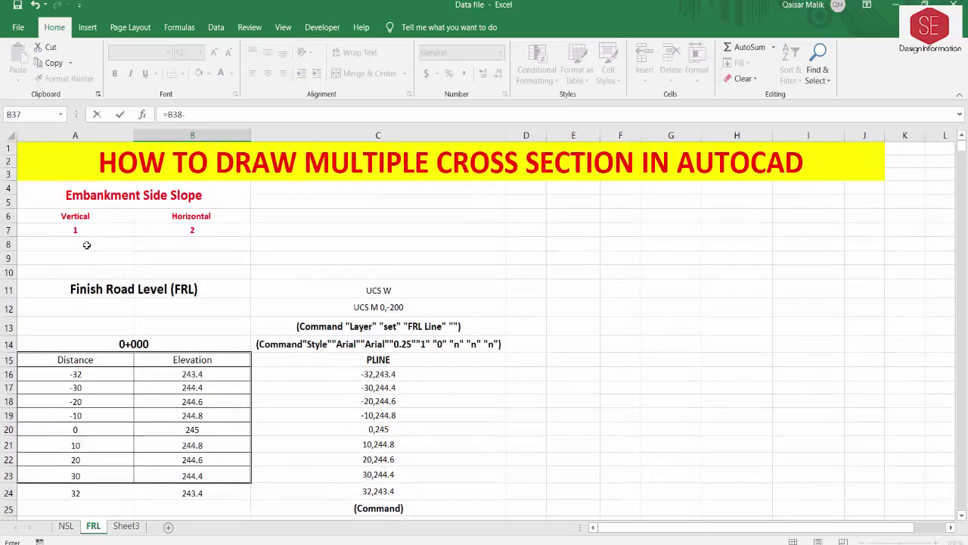
click(79, 228)
key(Return)
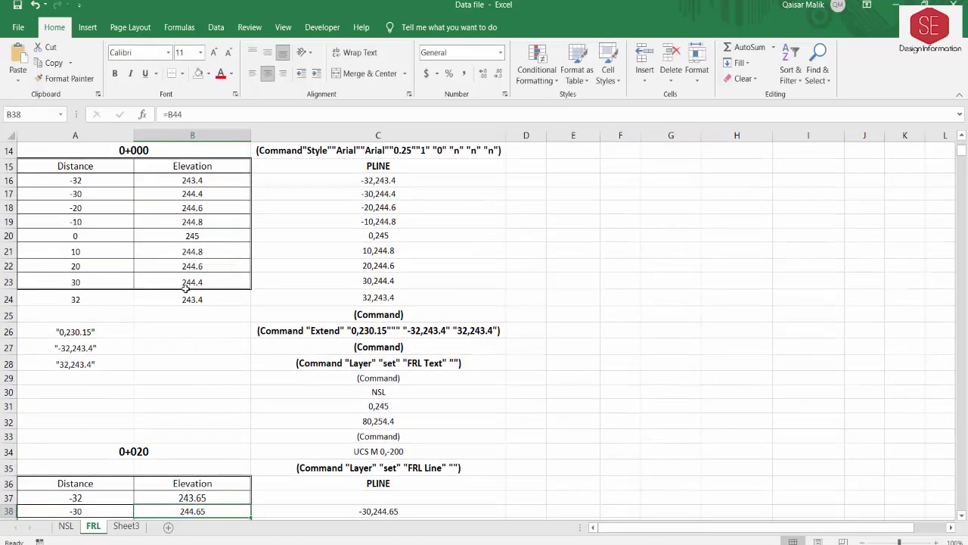
Step: Enter =A44+B7 in A45 for the 32 right edge distance
click(87, 381)
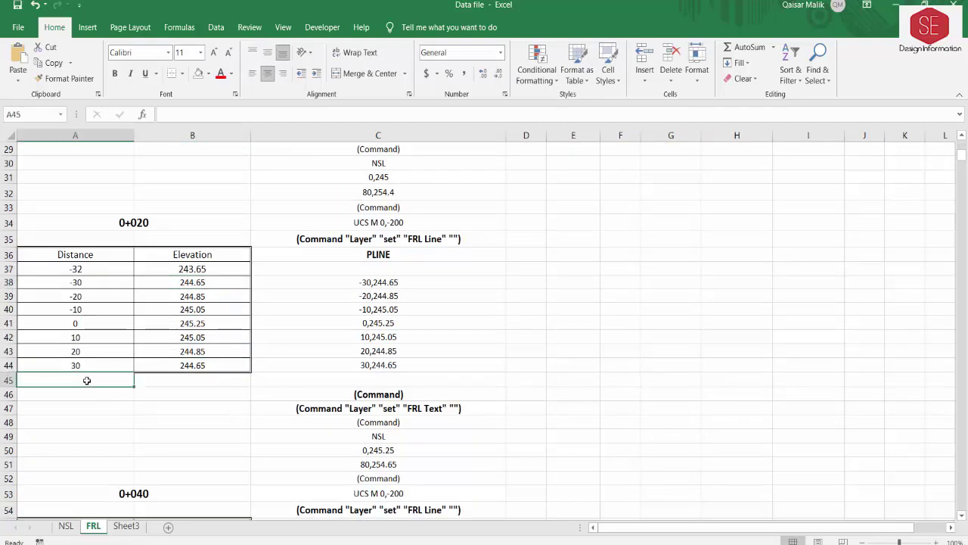
text(=)
click(91, 361)
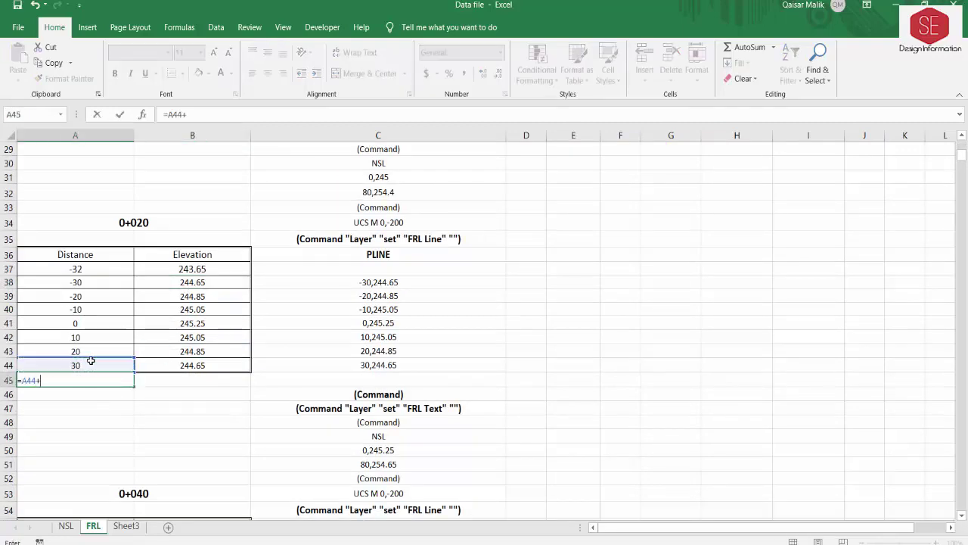
scroll(119, 249, up, 6)
scroll(119, 249, up, 3)
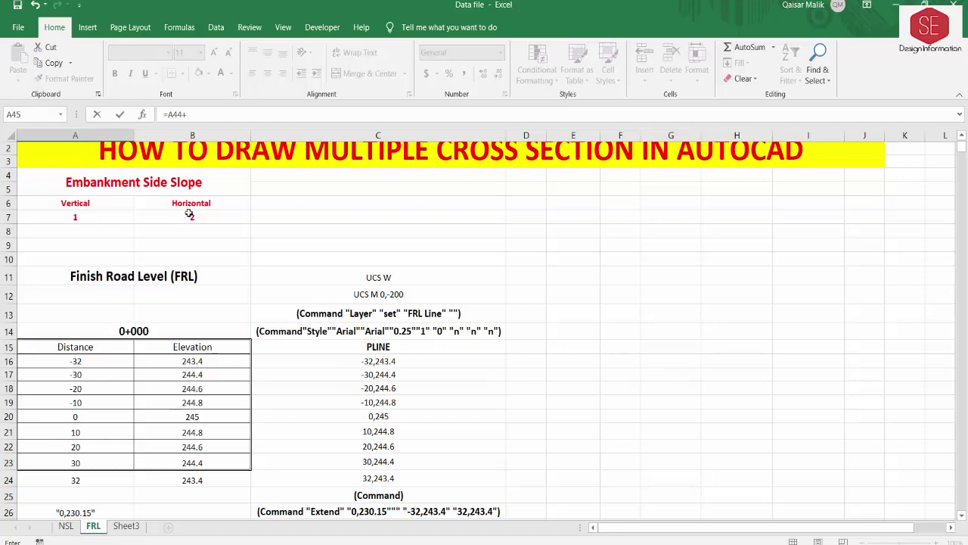
click(189, 215)
key(Return)
Step: Enter =B44-A7 in B45 for the right edge elevation of 243.65
scroll(189, 216, down, 1)
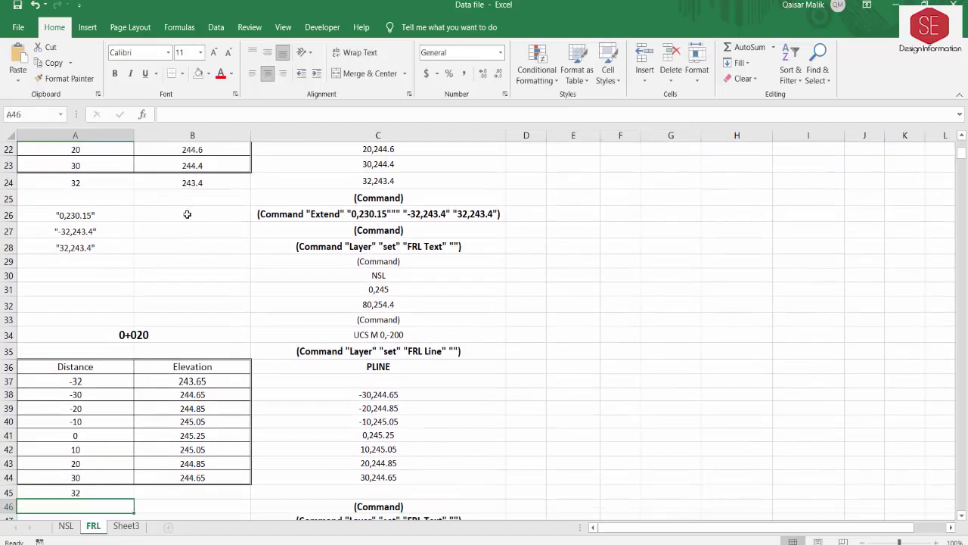
scroll(187, 215, down, 1)
scroll(201, 305, down, 1)
click(191, 445)
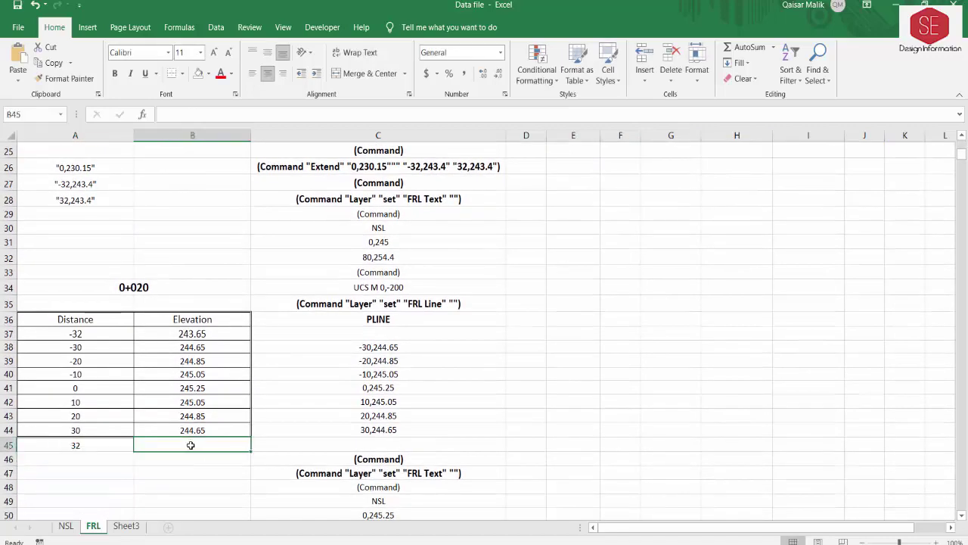
text(=)
click(197, 431)
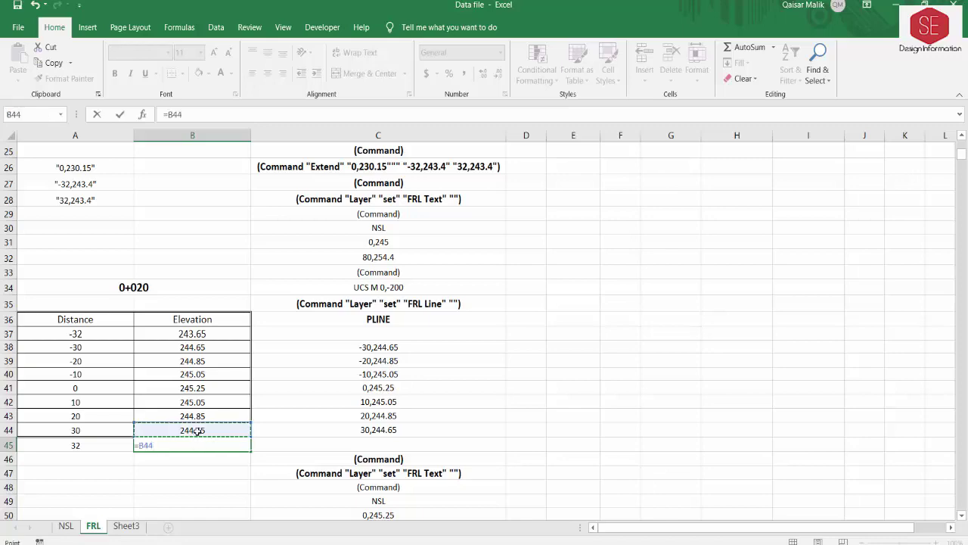
scroll(193, 420, up, 5)
scroll(128, 271, up, 3)
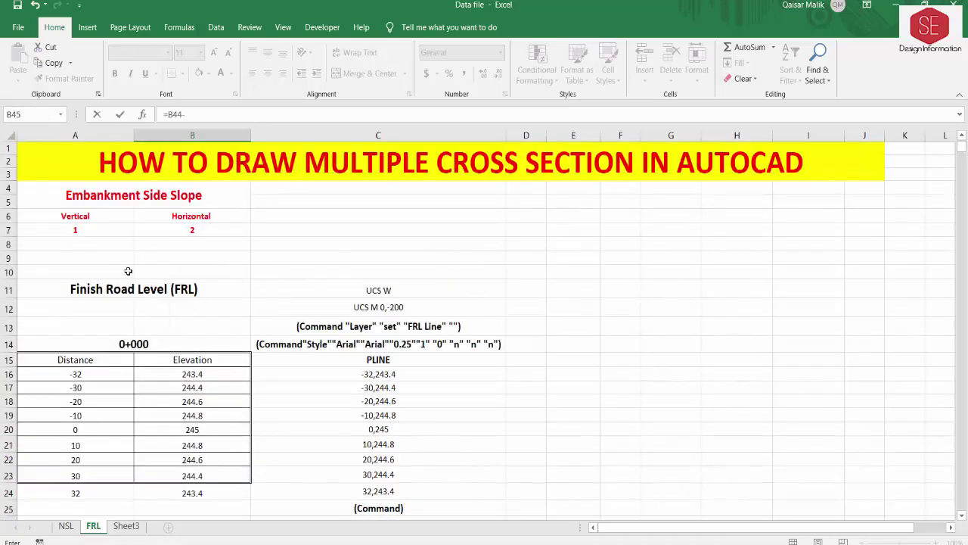
click(74, 230)
key(Return)
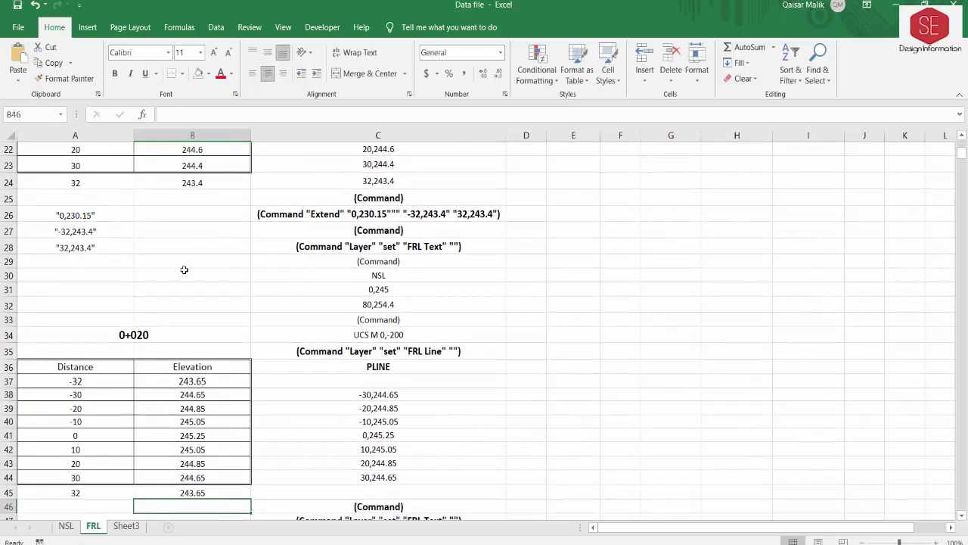
scroll(101, 333, up, 2)
click(100, 333)
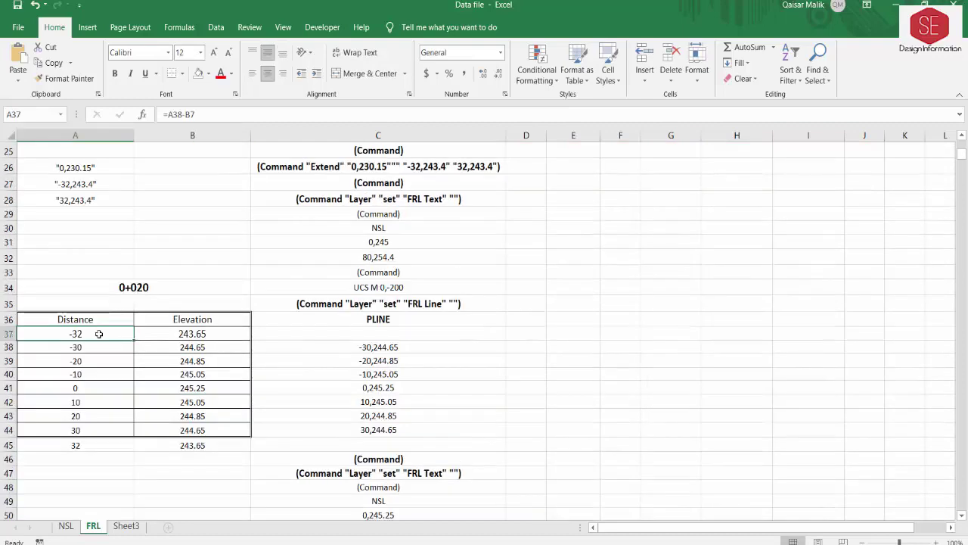
Step: Make the B7 and A7 slope references absolute with F4 in A37, B37, A45 and B45
double_click(99, 333)
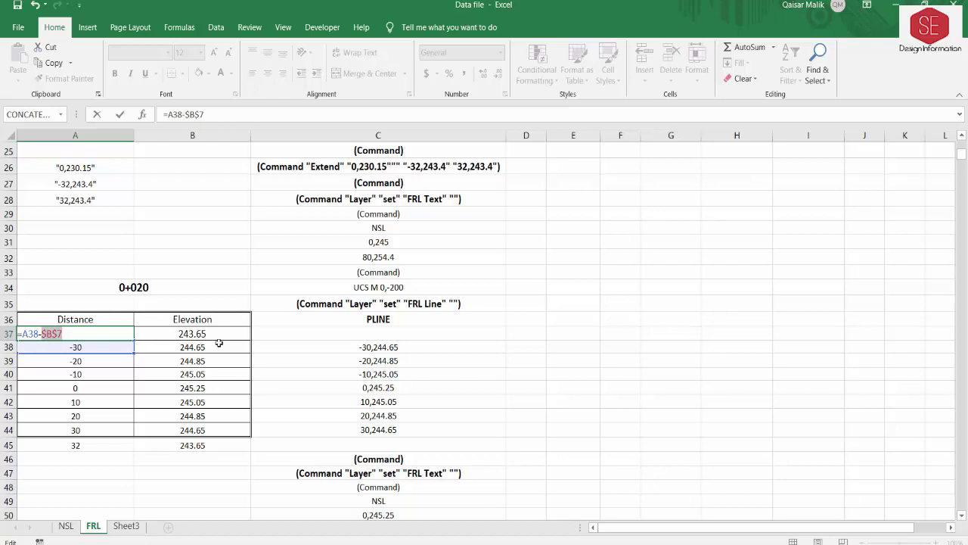
key(Return)
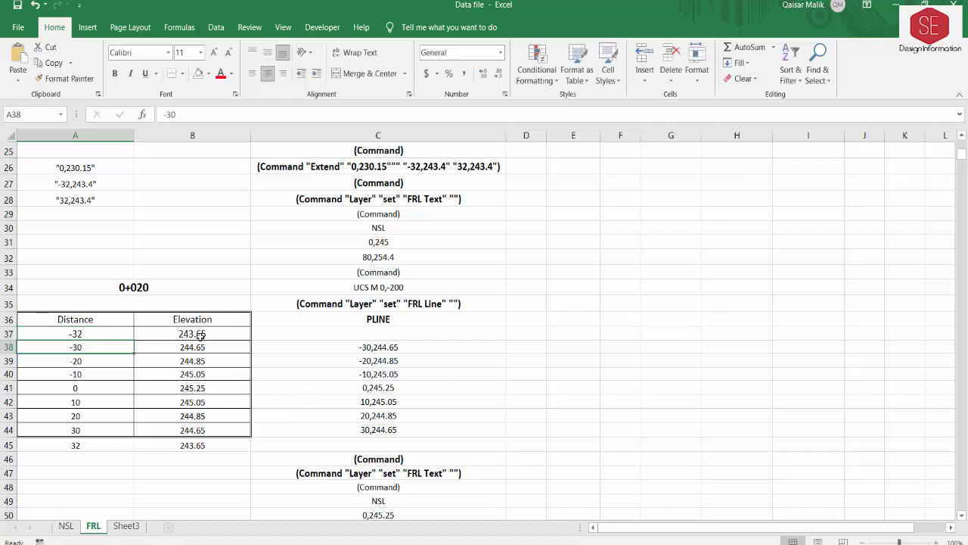
double_click(201, 335)
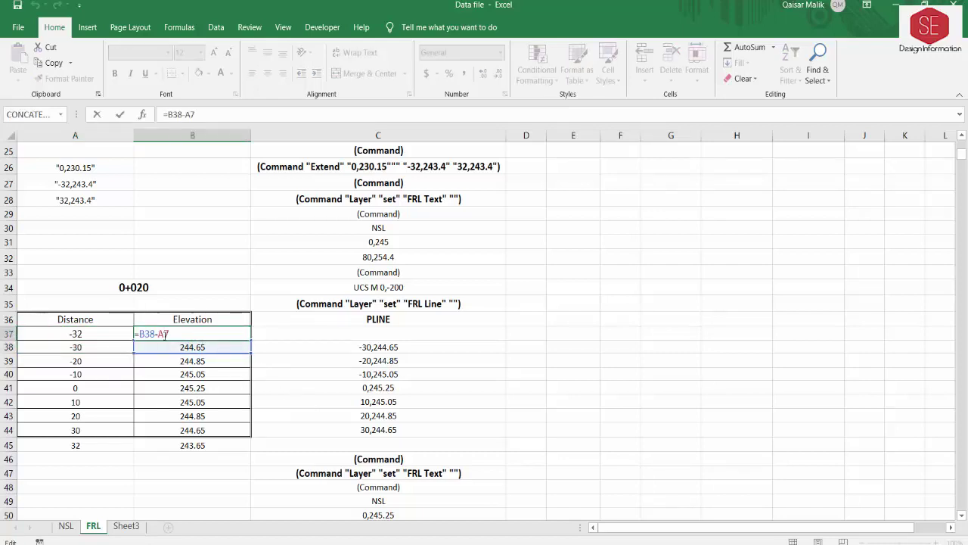
key(Return)
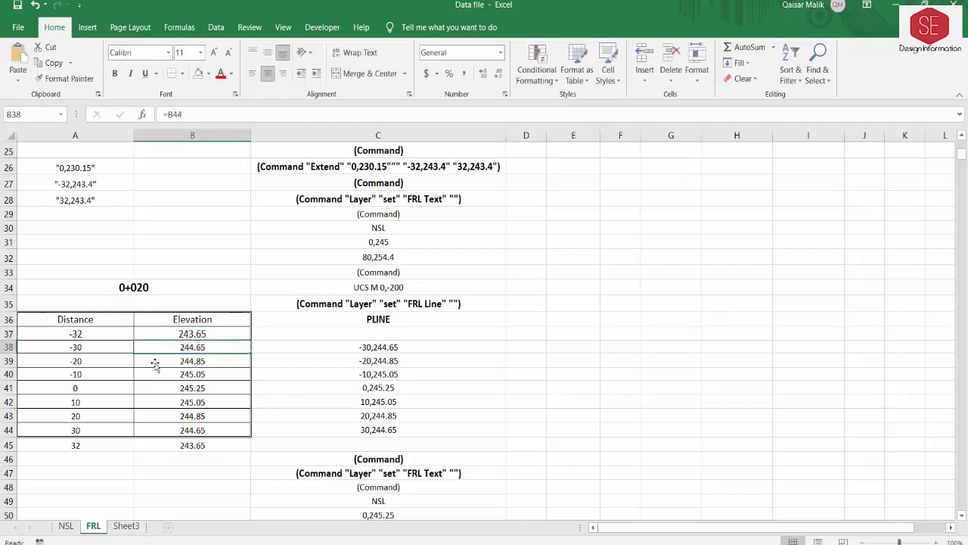
double_click(97, 443)
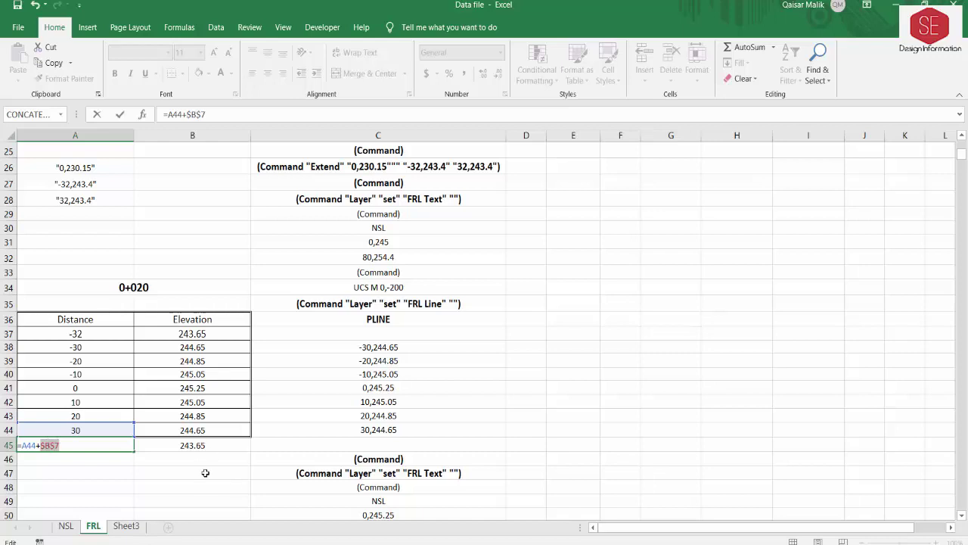
key(Return)
click(205, 444)
double_click(201, 445)
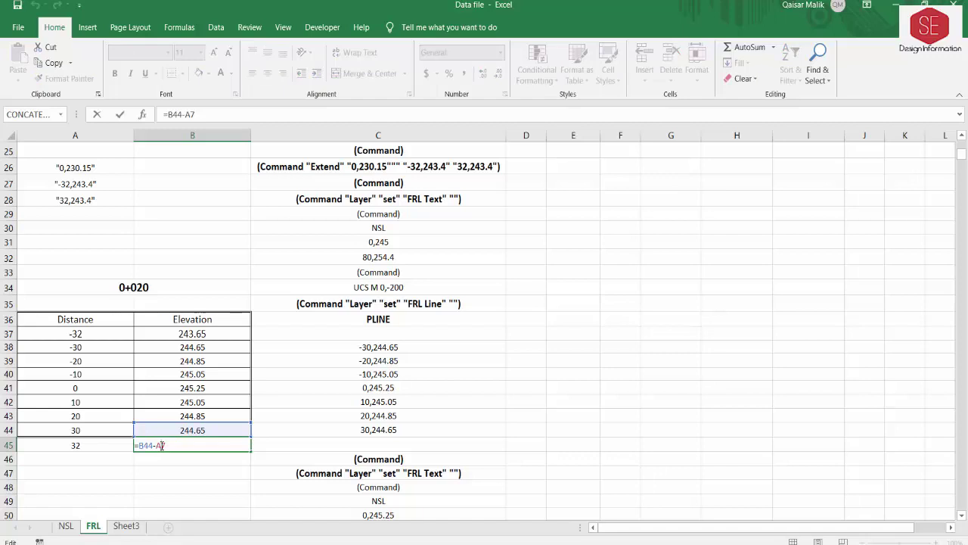
key(Return)
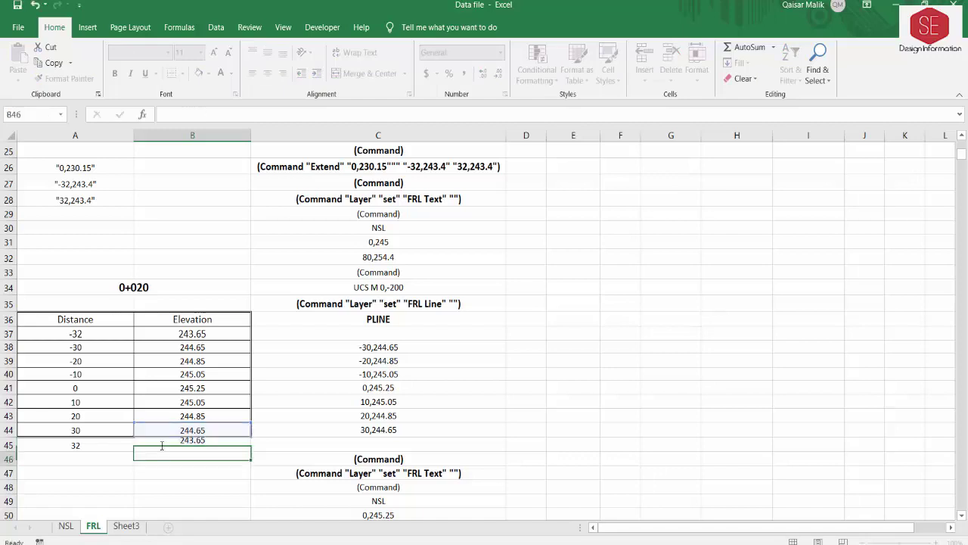
Step: Copy the 0+020 -32 edge row into row 56 to open the 0+040 table
drag(89, 337, 147, 335)
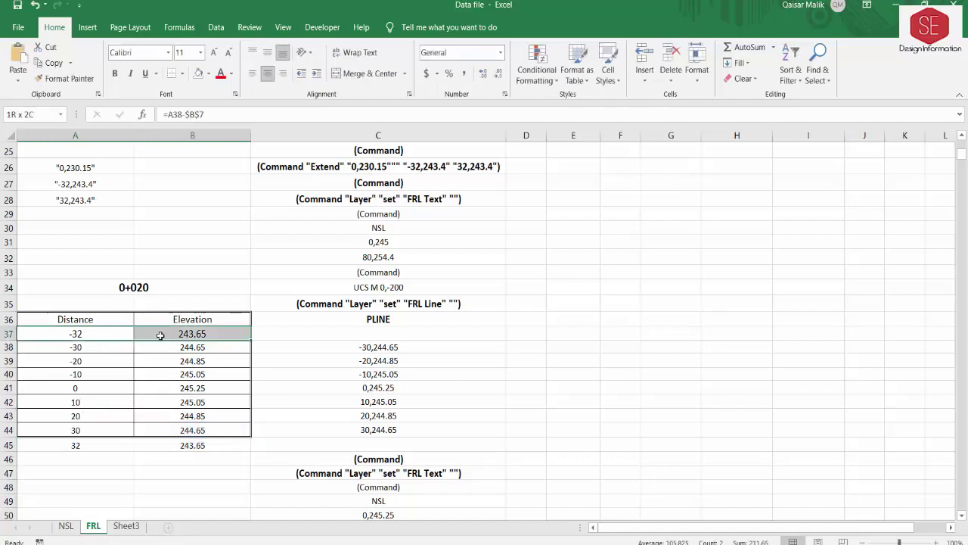
right_click(160, 341)
click(189, 54)
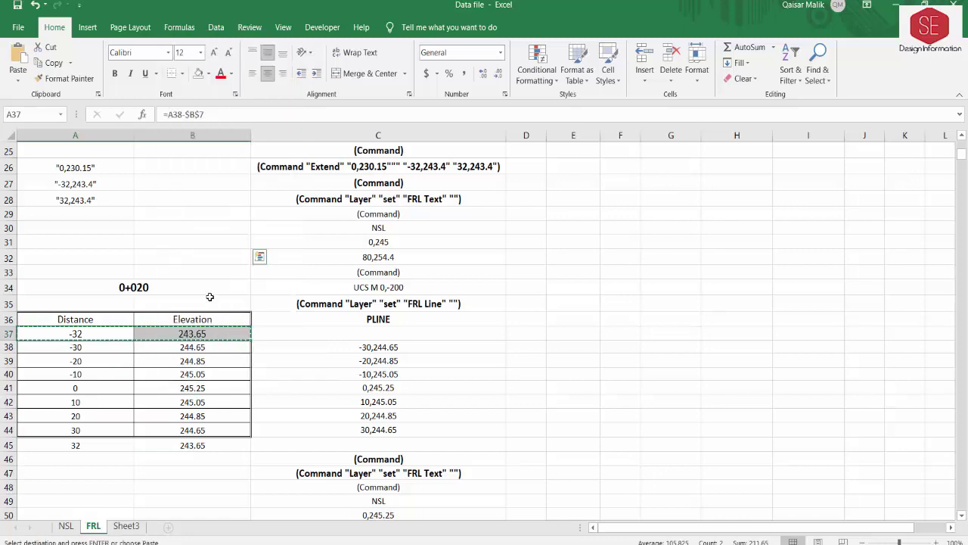
scroll(210, 296, down, 7)
click(93, 295)
right_click(94, 296)
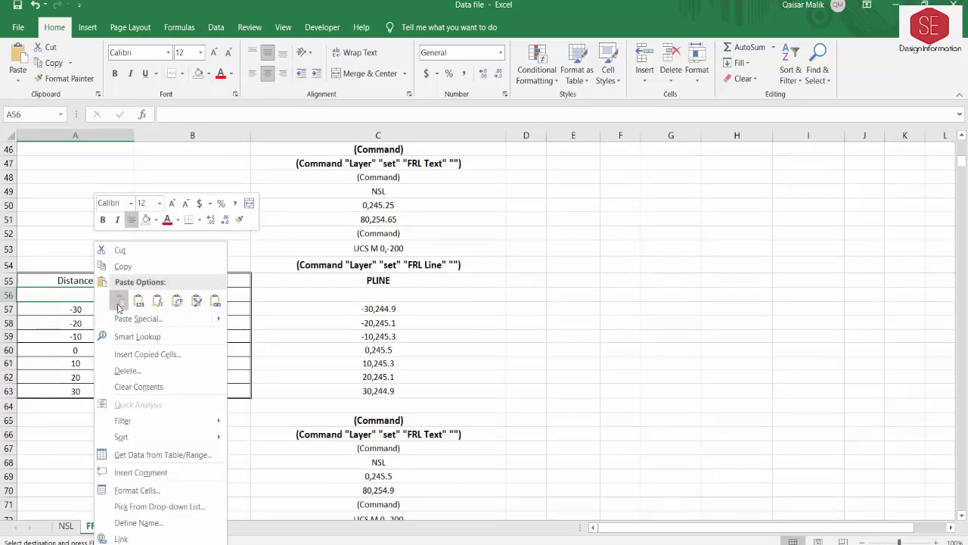
click(118, 303)
Step: Copy the 0+020 32 edge row into row 64 to close the 0+040 table
scroll(85, 416, up, 2)
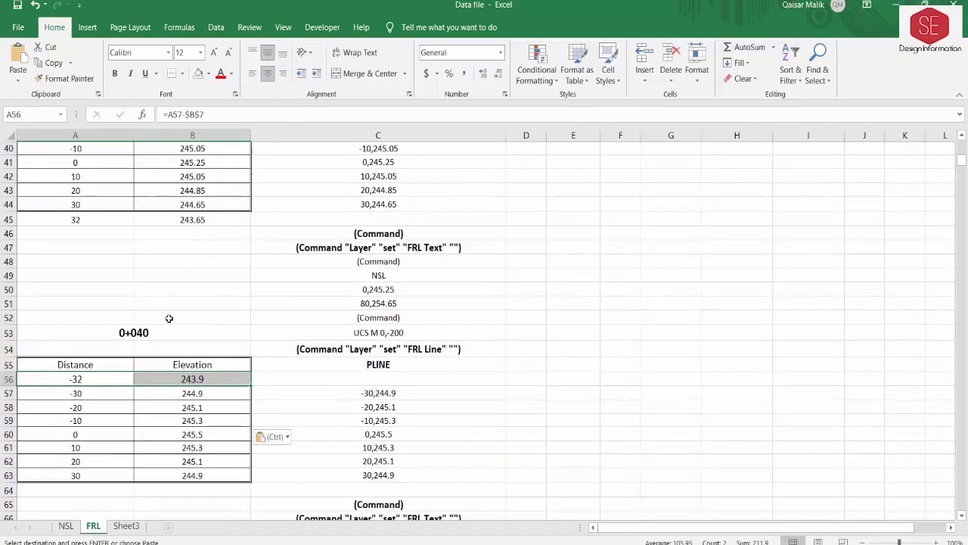
scroll(83, 317, up, 2)
drag(78, 307, 192, 308)
right_click(192, 307)
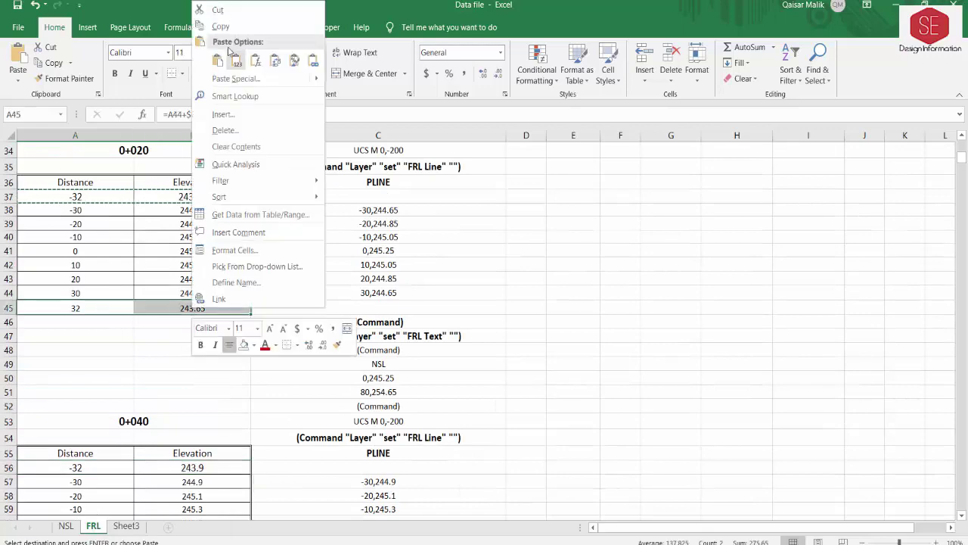
click(220, 28)
scroll(190, 315, down, 6)
scroll(190, 315, down, 3)
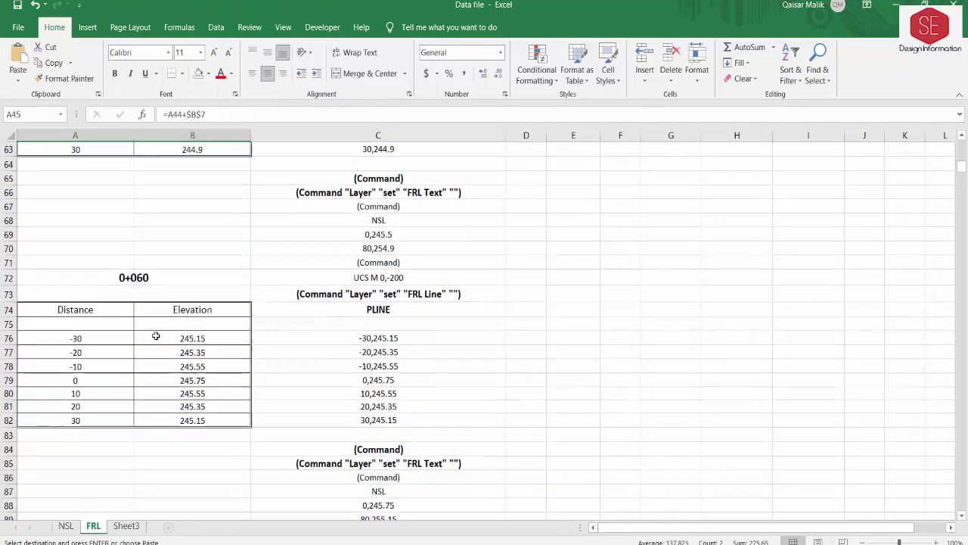
scroll(214, 274, up, 4)
right_click(87, 321)
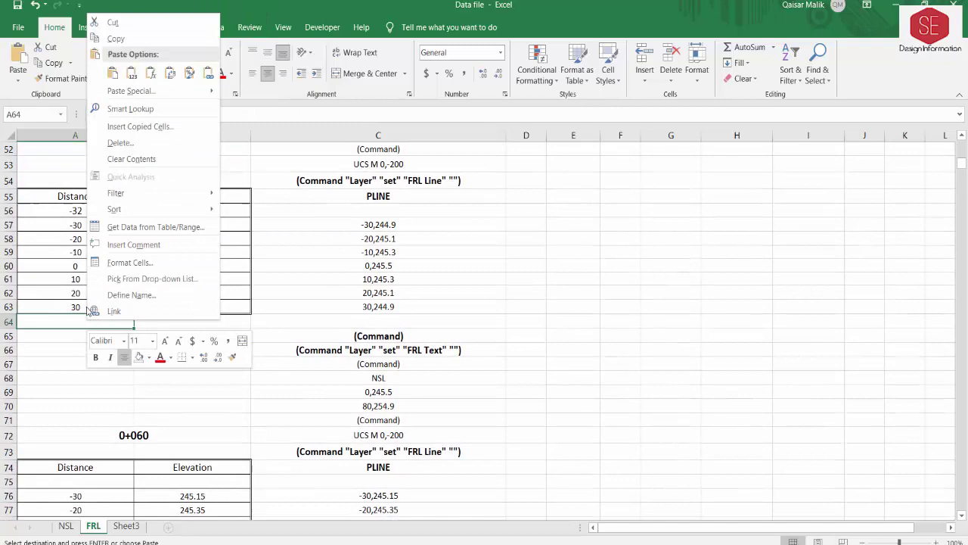
click(114, 73)
Step: Copy the 0+040 -32 edge row into A75 above the 0+060 data
click(83, 211)
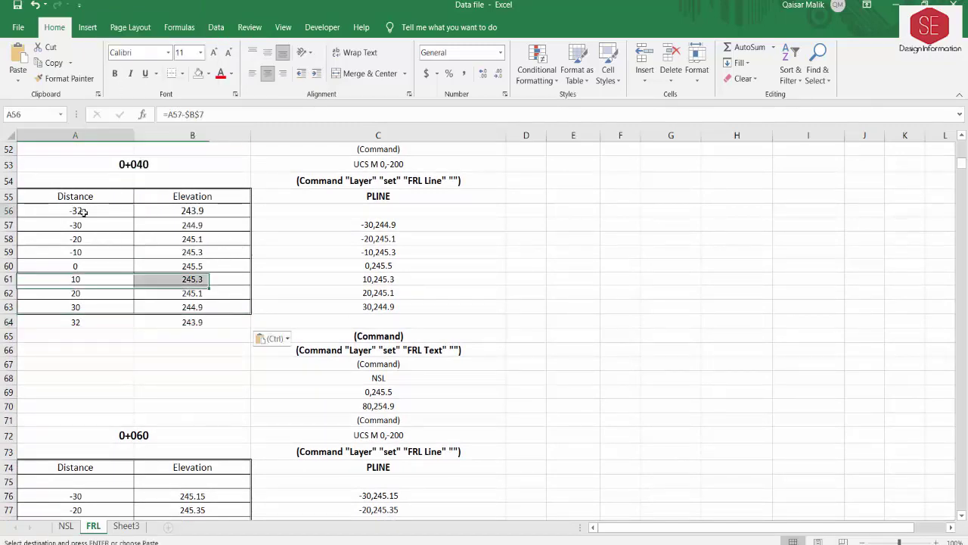
drag(83, 212, 174, 211)
right_click(172, 212)
click(198, 239)
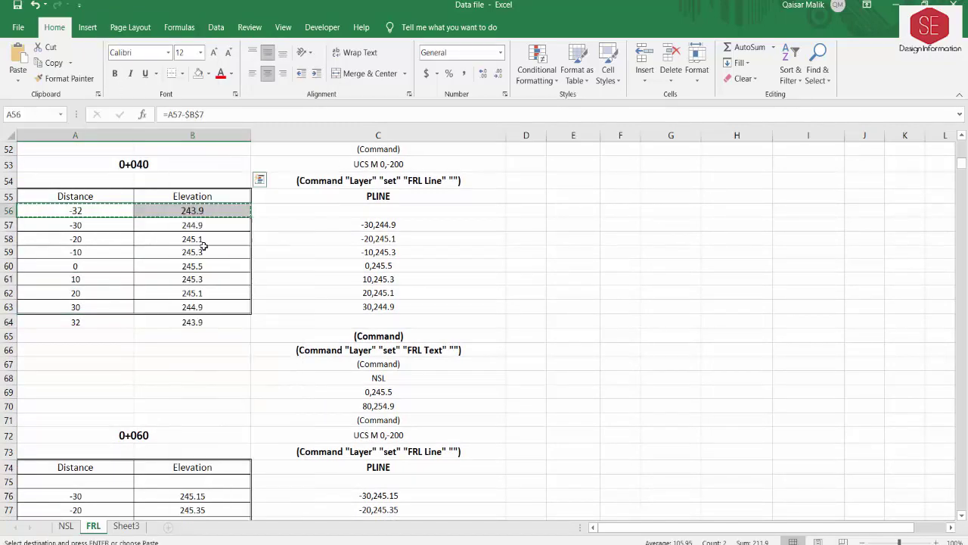
scroll(204, 246, down, 3)
right_click(79, 348)
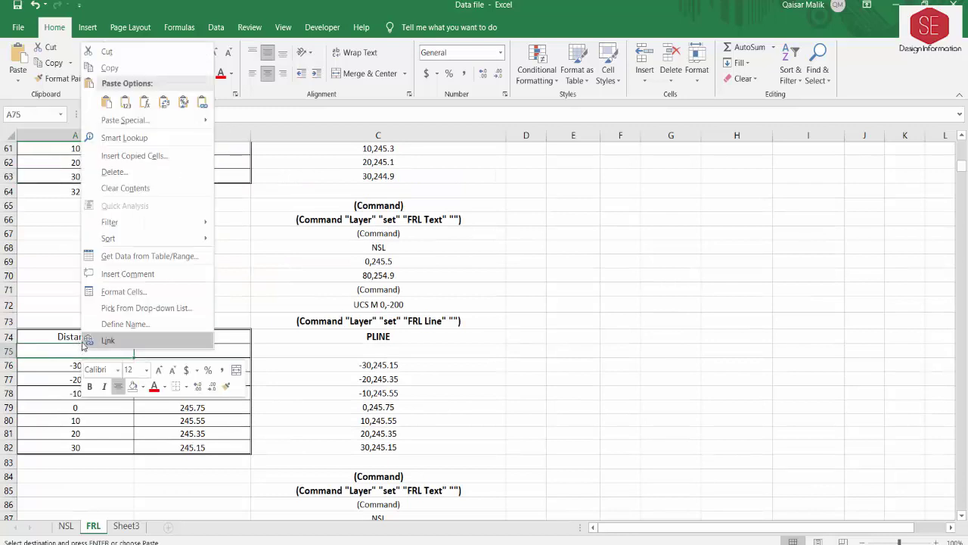
click(104, 98)
Step: Copy the 0+040 32 edge row below the 0+060 table, giving 32 and 244.15
drag(76, 192, 171, 192)
right_click(171, 192)
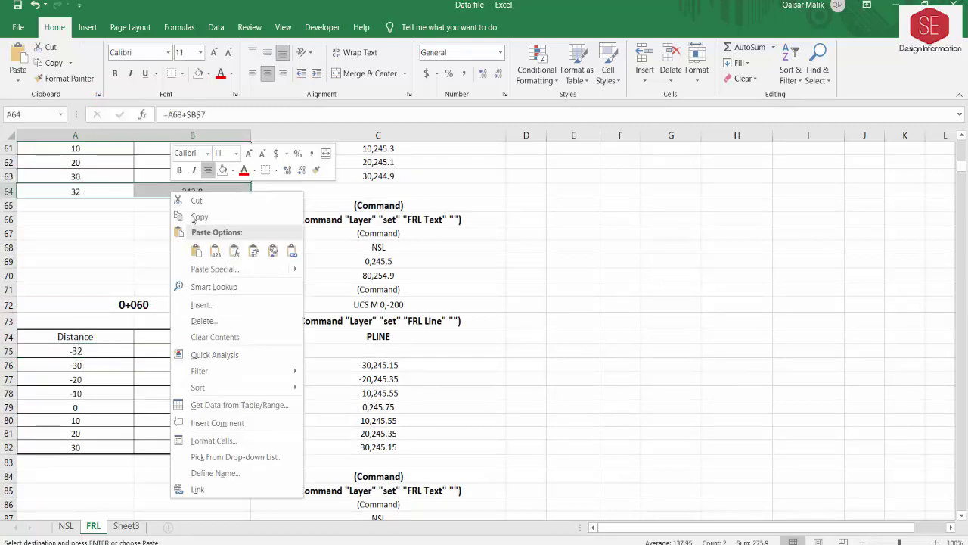
click(198, 219)
right_click(84, 460)
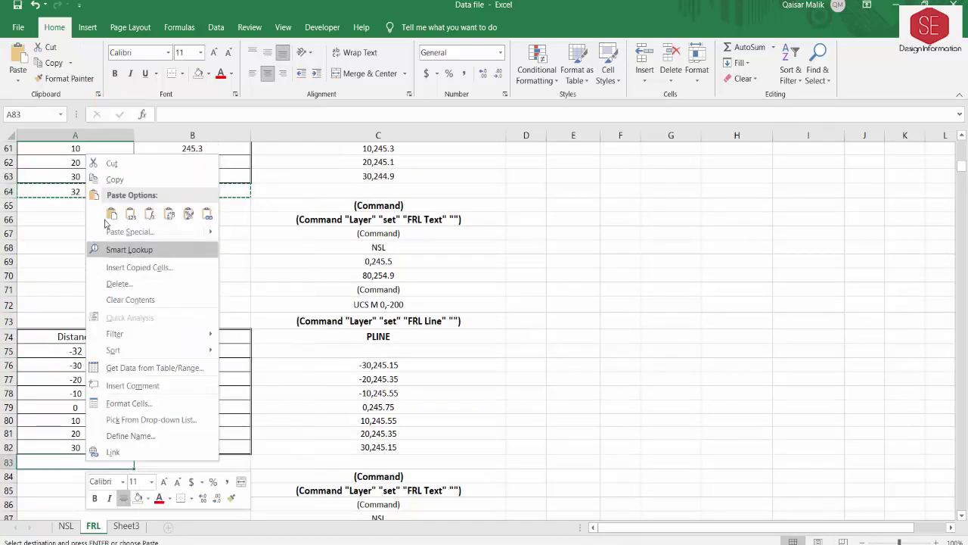
click(110, 213)
scroll(341, 367, up, 12)
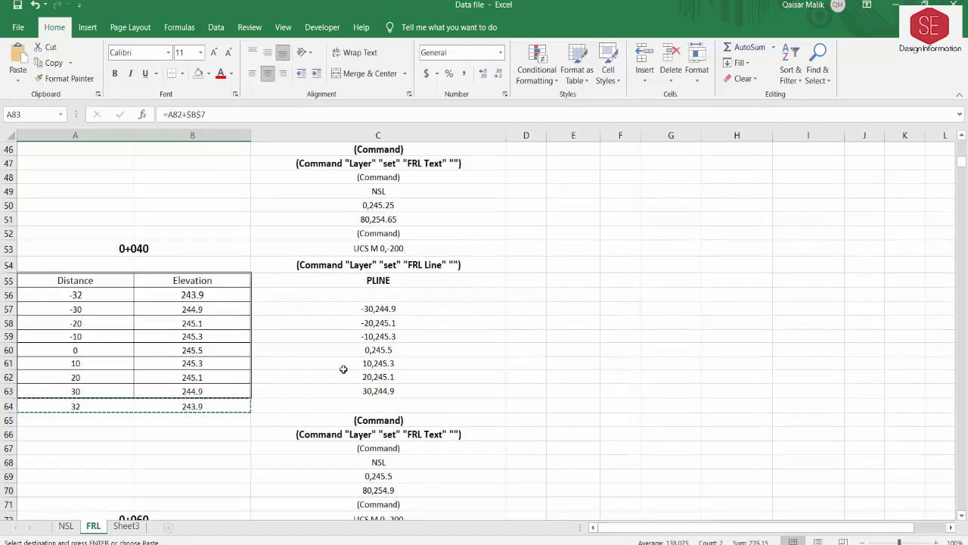
scroll(378, 346, up, 1)
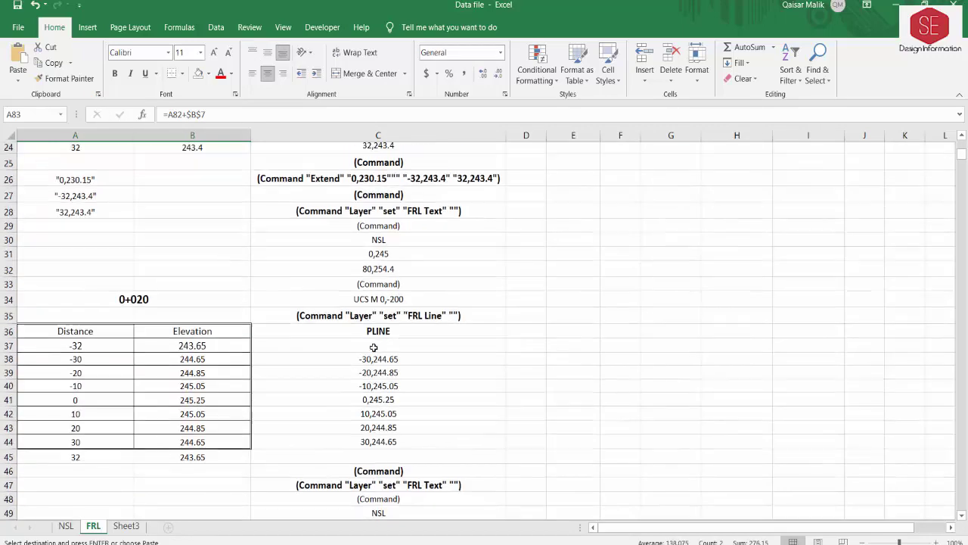
scroll(378, 346, up, 3)
scroll(378, 318, up, 2)
click(395, 292)
Step: Copy the C16 coordinate formula and paste it into C37, C56 and C75
right_click(395, 293)
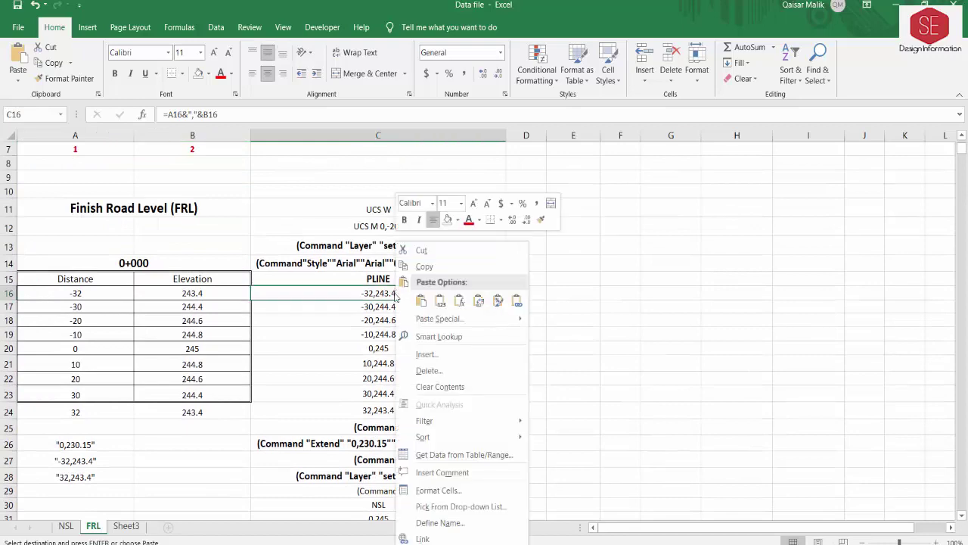
click(423, 266)
scroll(437, 279, down, 6)
scroll(437, 279, down, 2)
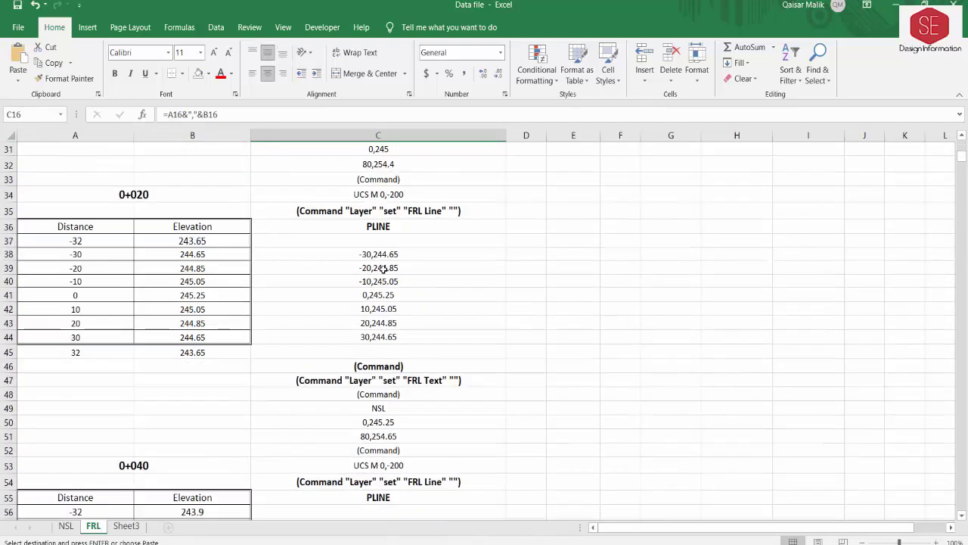
click(379, 243)
right_click(379, 244)
click(402, 303)
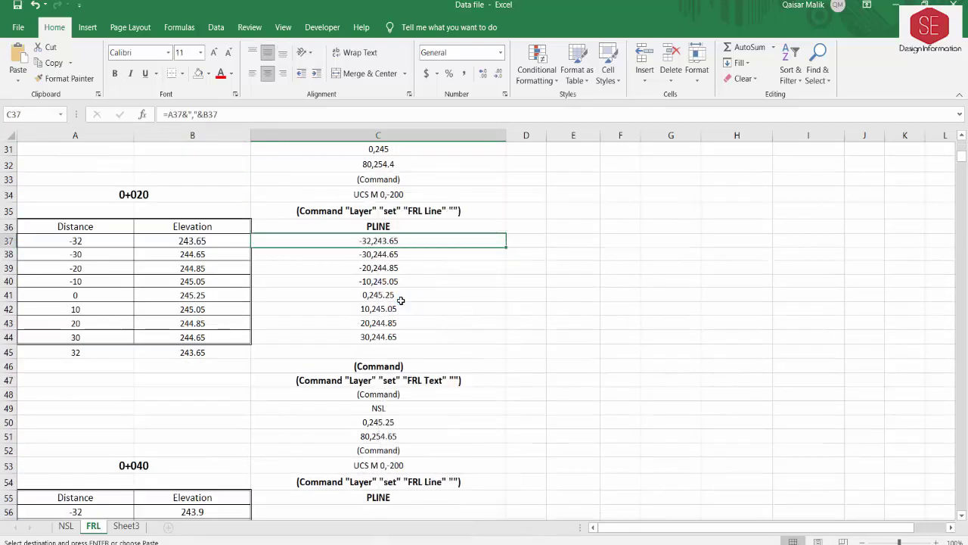
scroll(368, 268, down, 6)
right_click(377, 248)
click(404, 302)
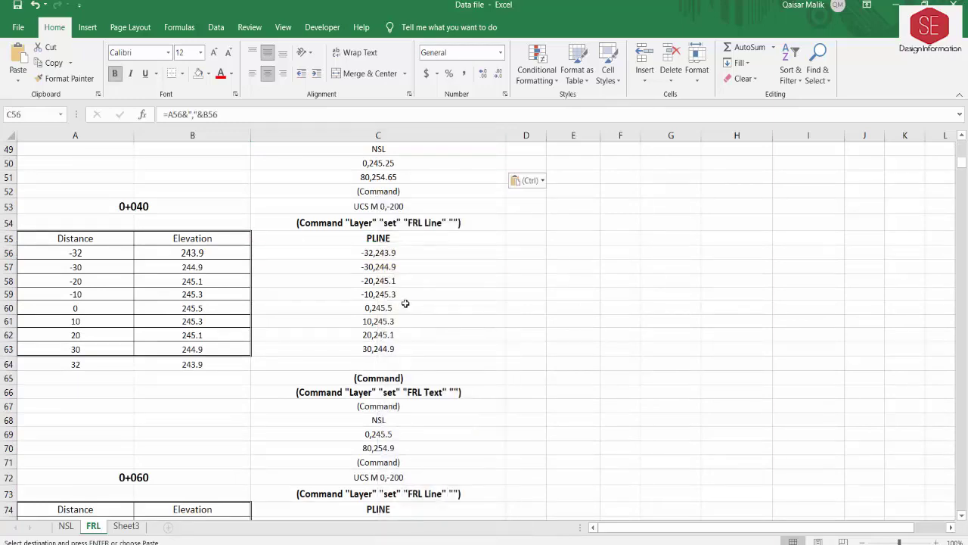
scroll(376, 309, down, 5)
right_click(376, 310)
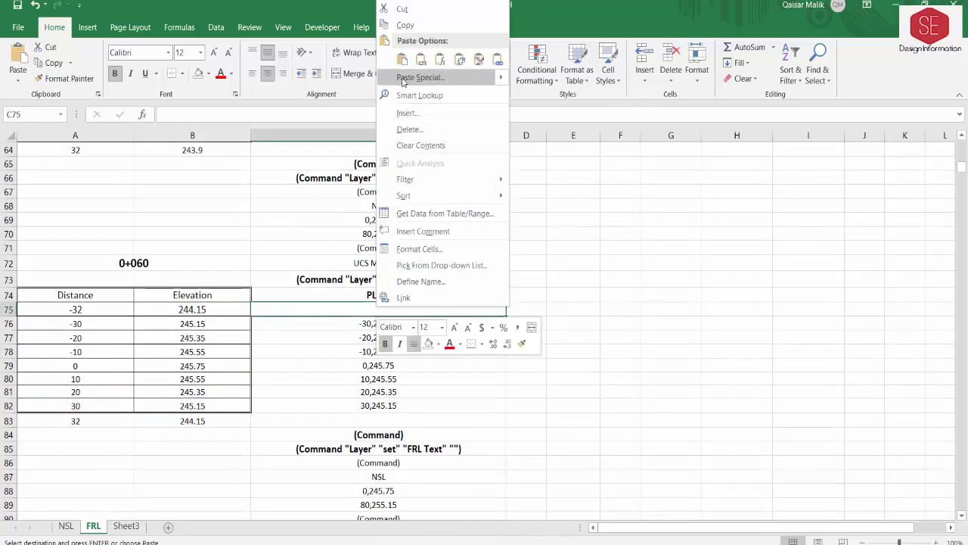
click(404, 79)
scroll(358, 252, down, 3)
scroll(358, 252, up, 1)
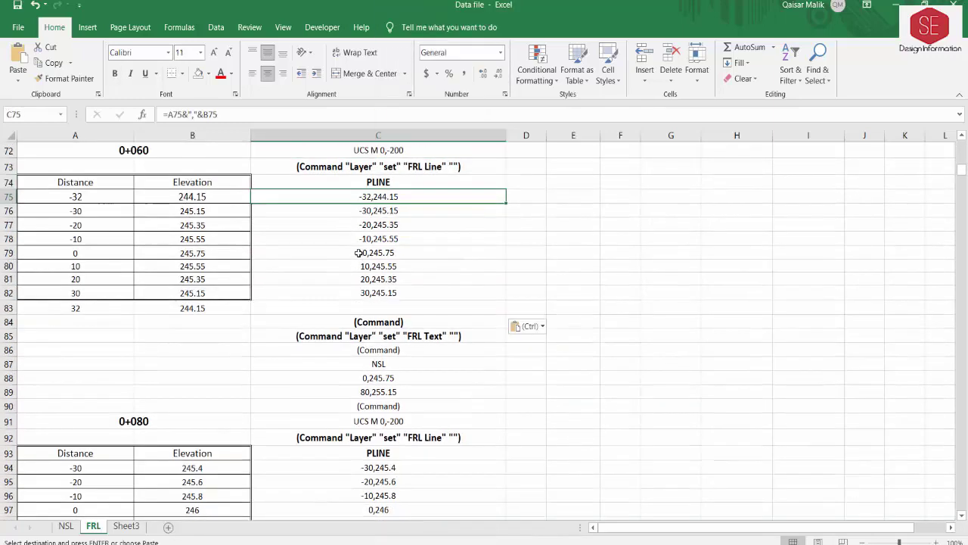
scroll(359, 252, up, 6)
scroll(359, 252, up, 5)
scroll(359, 252, up, 4)
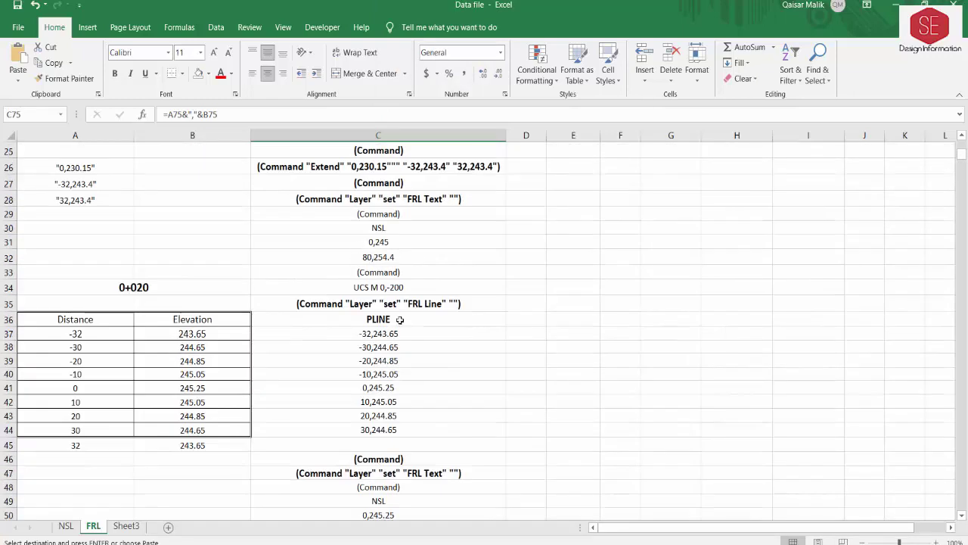
Step: Fill the coordinate formulas down to rows 45, 64 and 83
key(Escape)
drag(506, 341, 509, 416)
scroll(525, 357, down, 6)
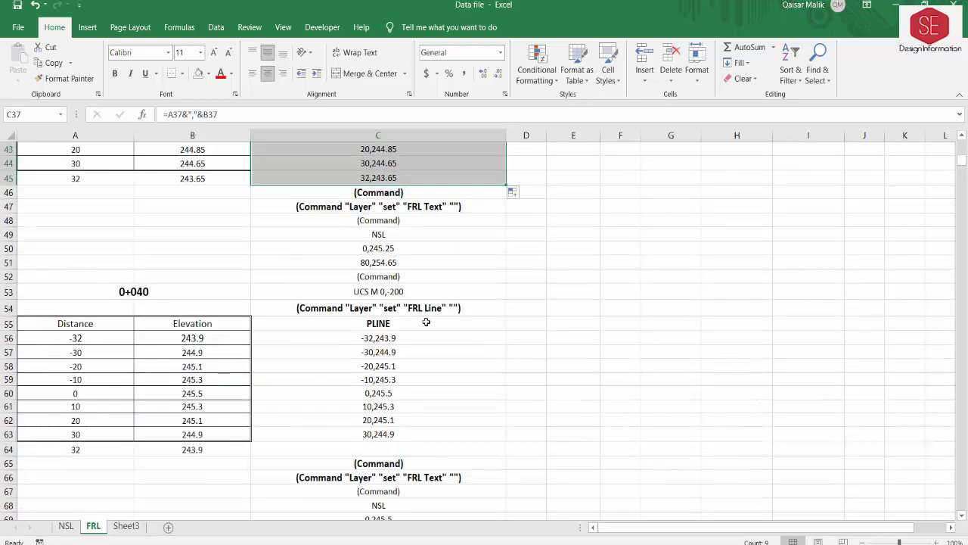
click(448, 335)
drag(506, 345, 492, 460)
scroll(560, 391, down, 1)
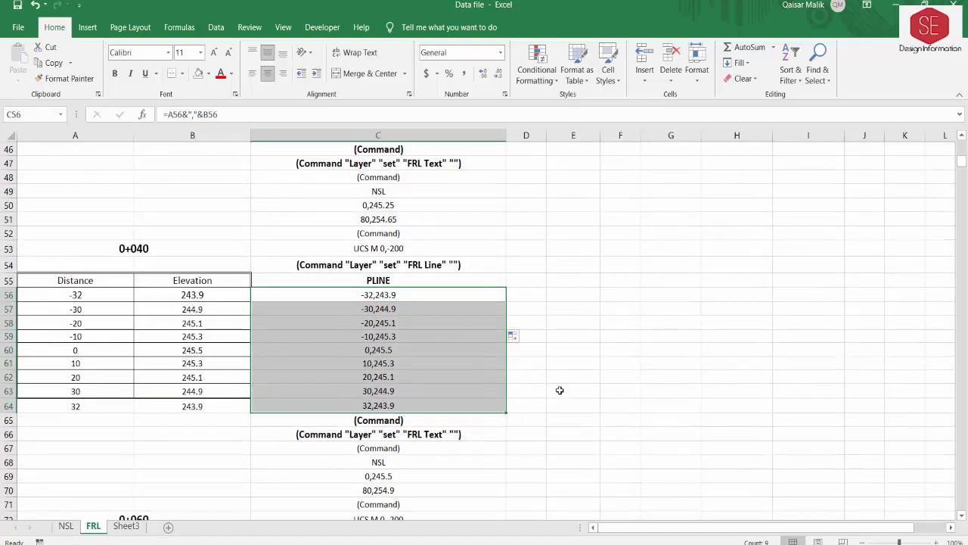
scroll(424, 365, down, 5)
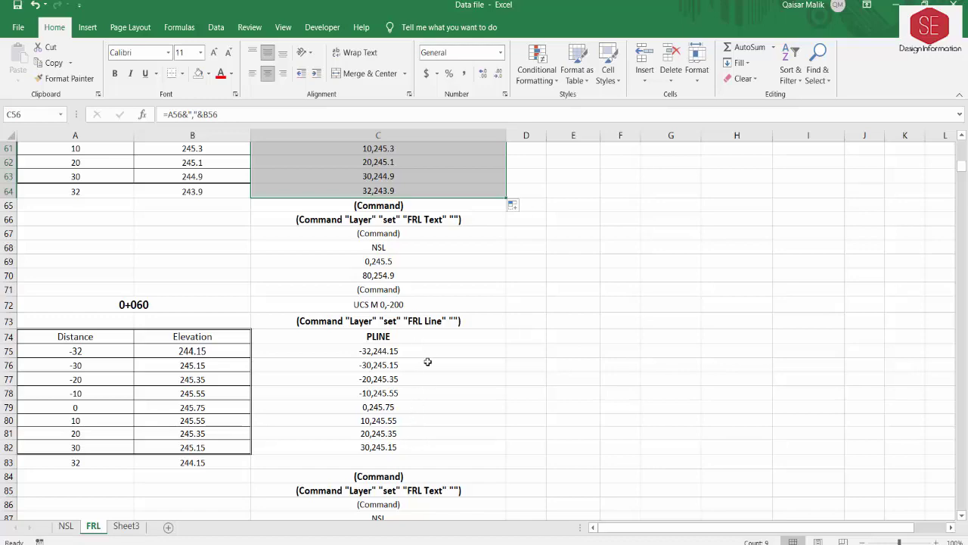
click(428, 353)
mouse_move(506, 358)
mouse_down()
mouse_move(428, 445)
mouse_move(437, 447)
mouse_up()
scroll(438, 431, up, 1)
scroll(438, 423, up, 5)
scroll(439, 408, up, 6)
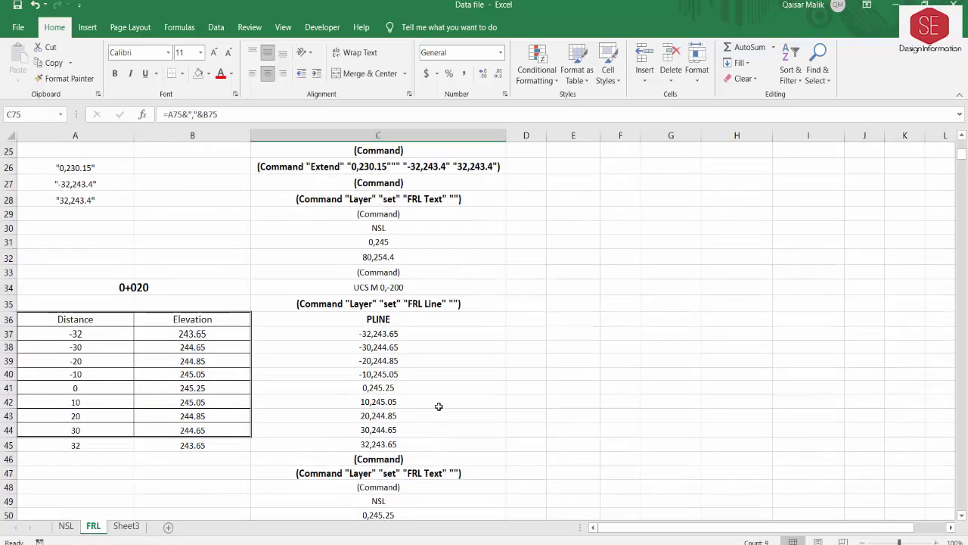
scroll(378, 211, up, 5)
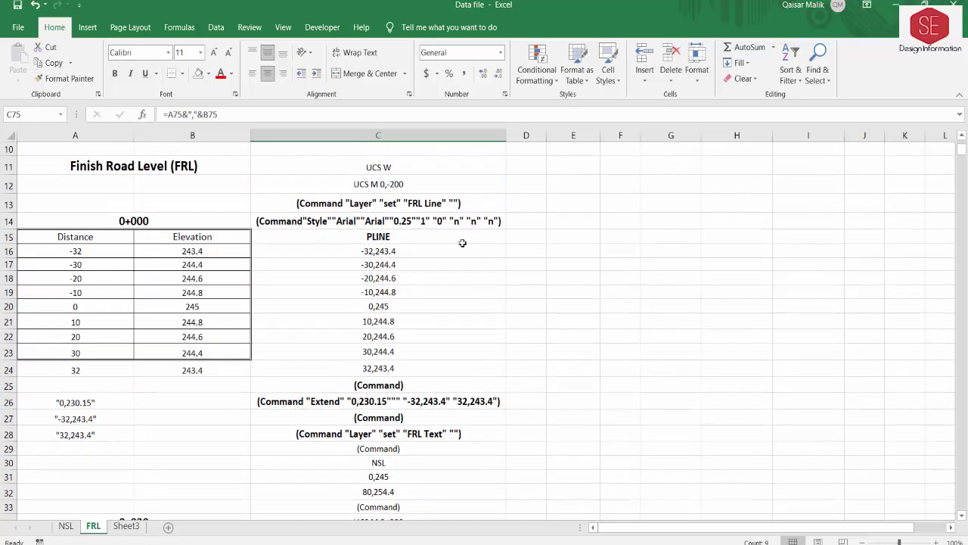
scroll(594, 243, up, 2)
scroll(343, 240, down, 3)
scroll(367, 295, down, 1)
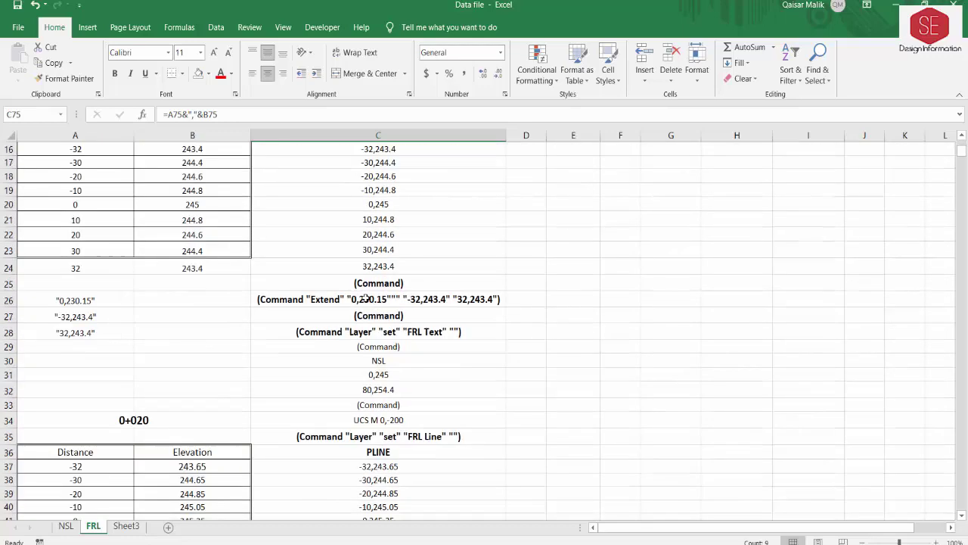
Step: Insert two blank rows at 46–47 after the 0+020 coordinate list
click(376, 295)
click(365, 282)
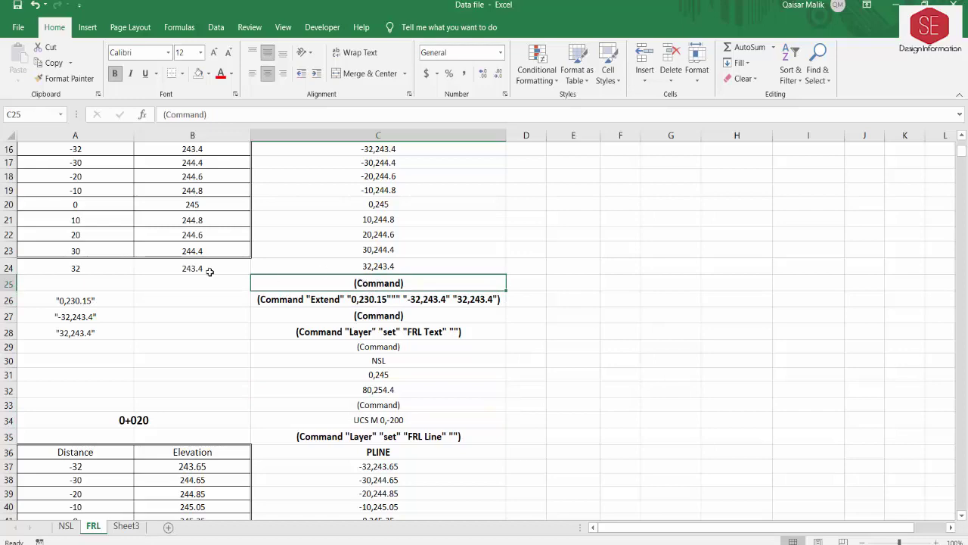
scroll(216, 333, down, 1)
scroll(19, 336, down, 5)
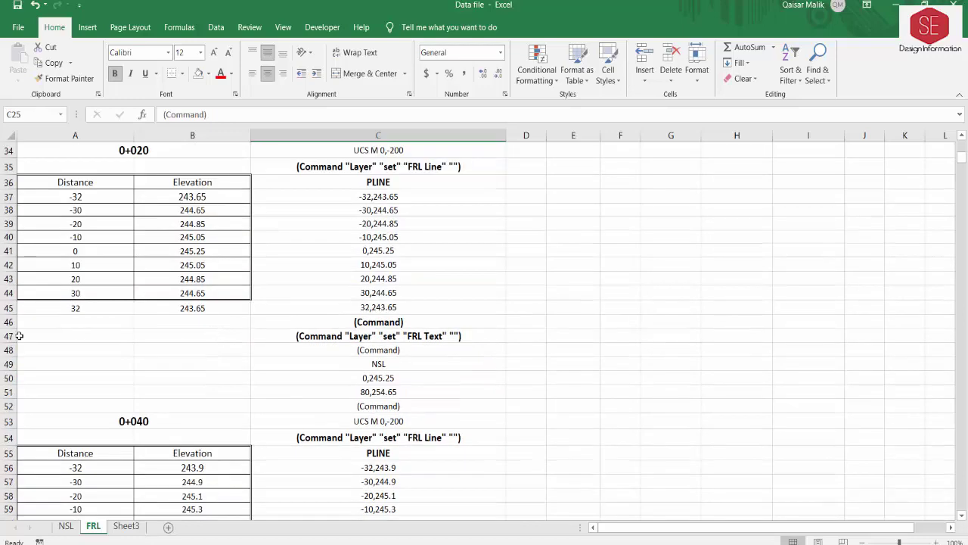
drag(6, 322, 6, 336)
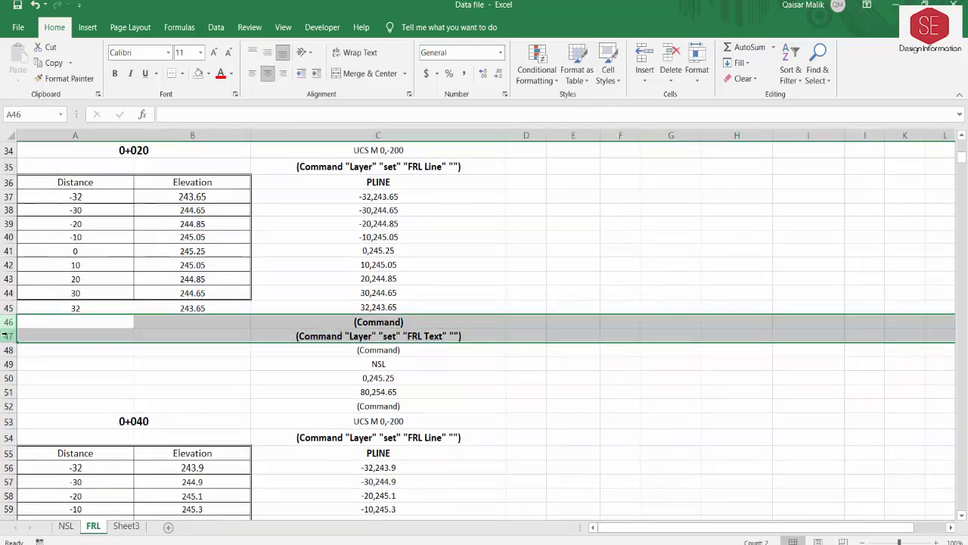
right_click(9, 335)
click(32, 429)
scroll(270, 363, down, 6)
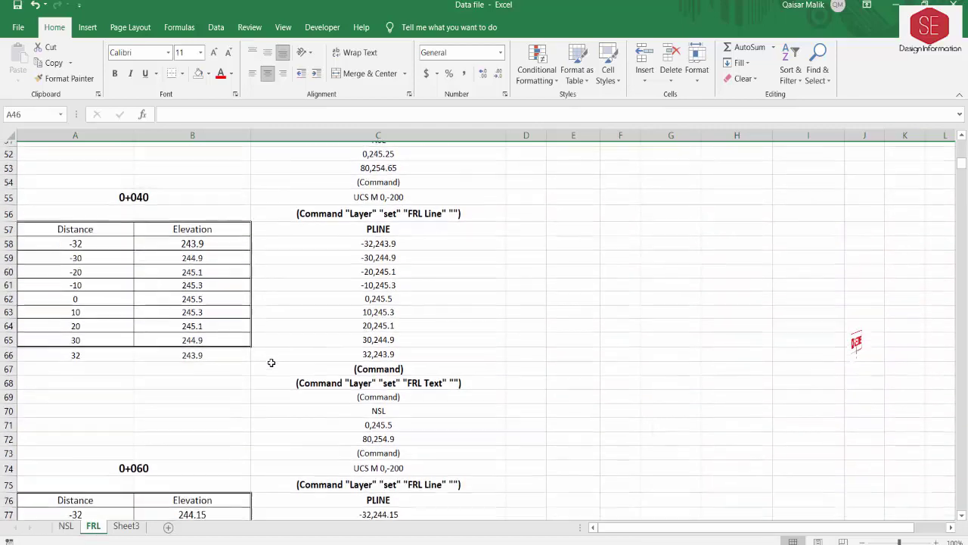
scroll(270, 363, down, 1)
Step: Insert two blank rows each at 67–68 and 88–89 after the 0+040 and 0+060 lists
drag(6, 322, 6, 336)
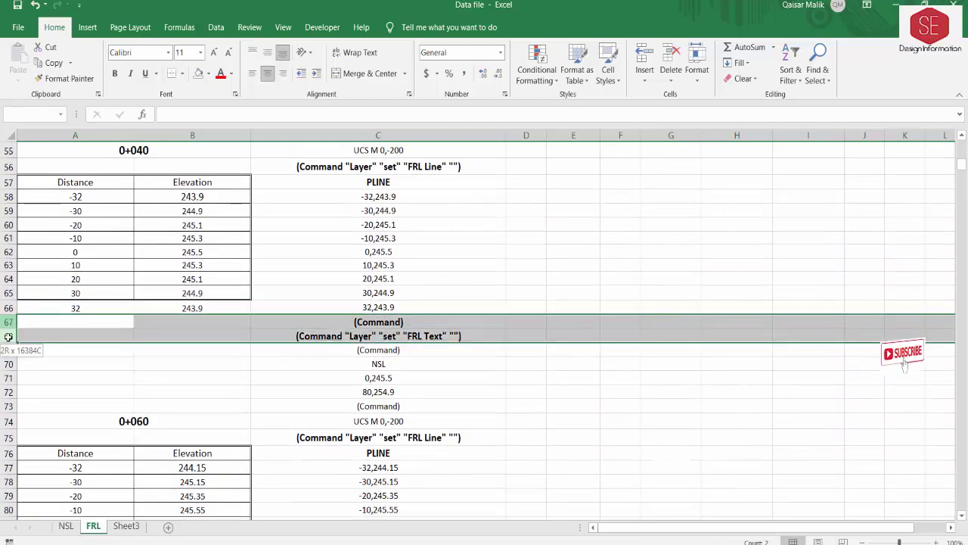
right_click(8, 336)
click(36, 435)
scroll(156, 391, down, 7)
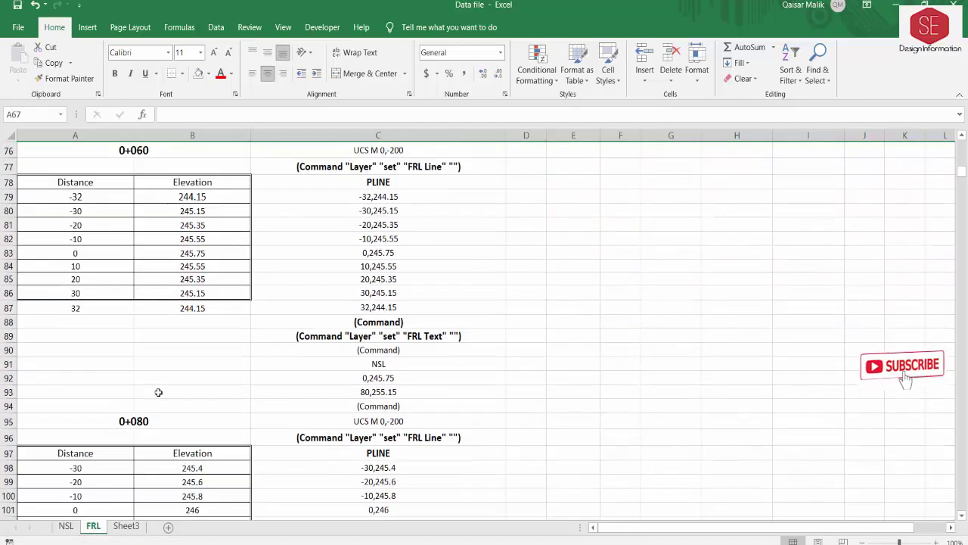
drag(7, 323, 9, 337)
right_click(9, 337)
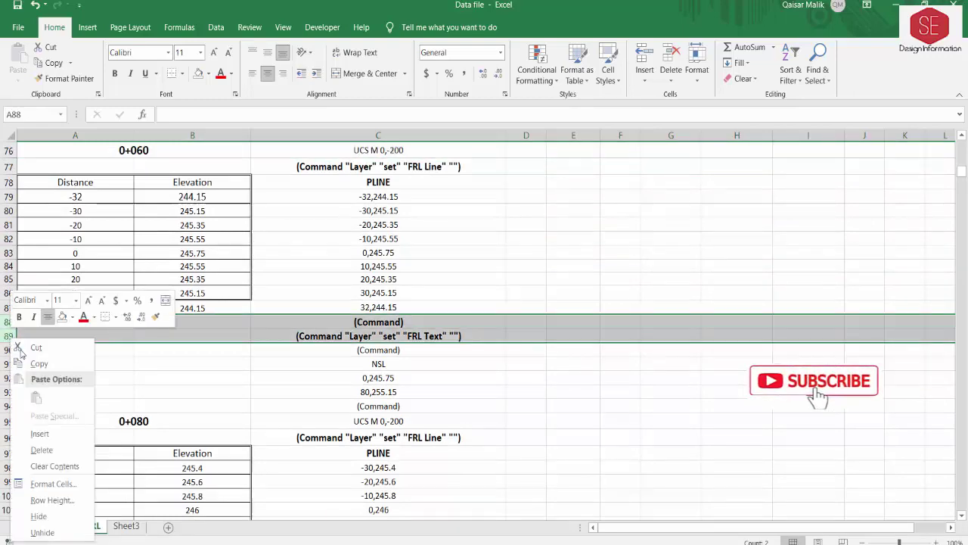
click(41, 433)
scroll(378, 368, up, 12)
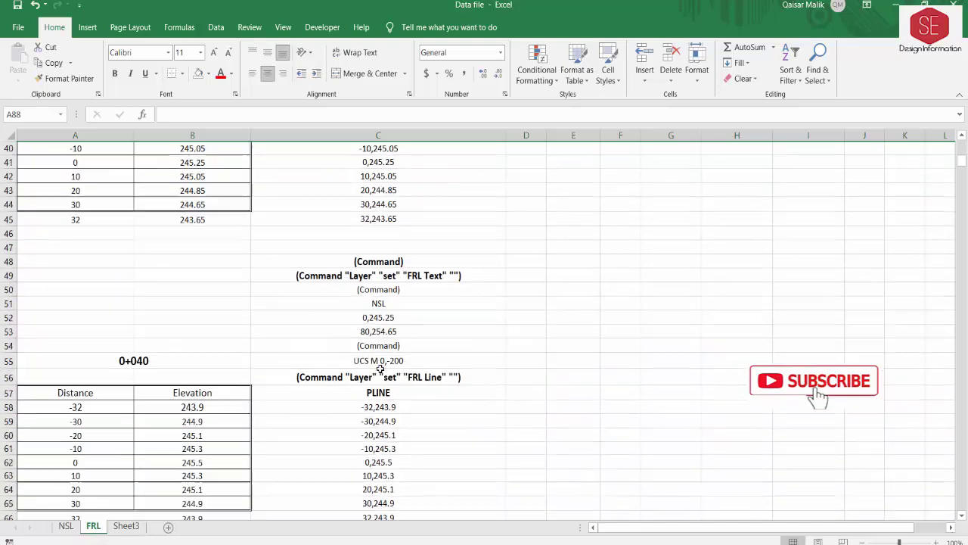
scroll(380, 368, up, 3)
scroll(378, 368, up, 1)
scroll(404, 350, up, 2)
scroll(408, 250, up, 3)
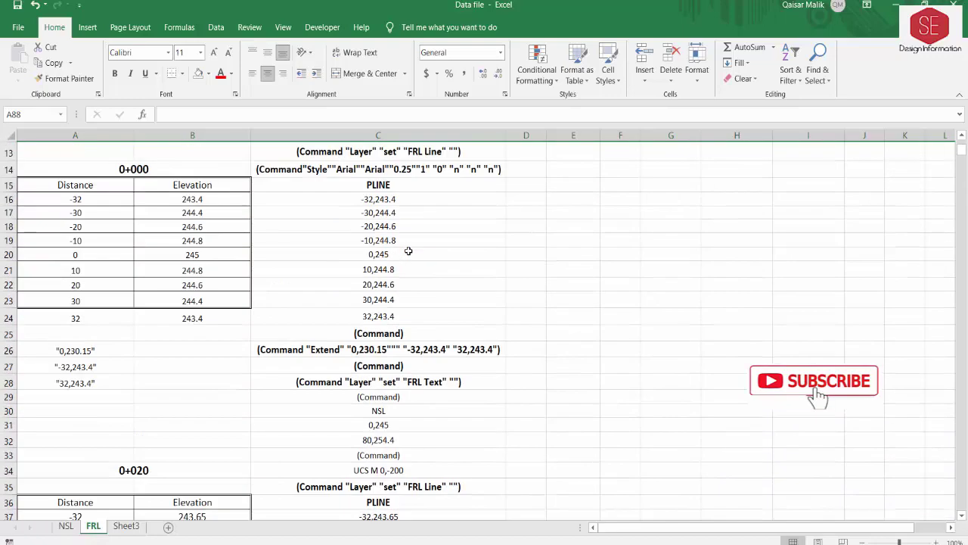
click(382, 348)
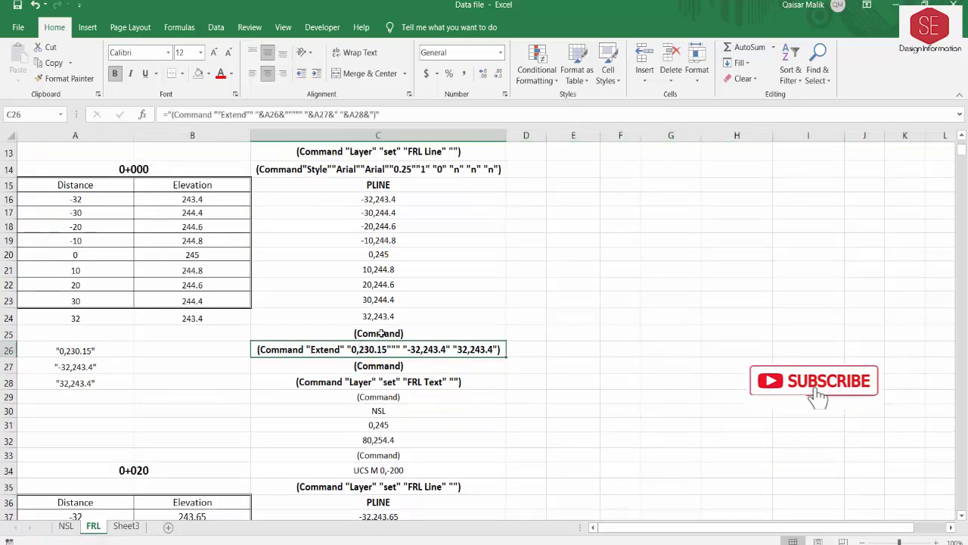
drag(382, 333, 382, 350)
right_click(382, 349)
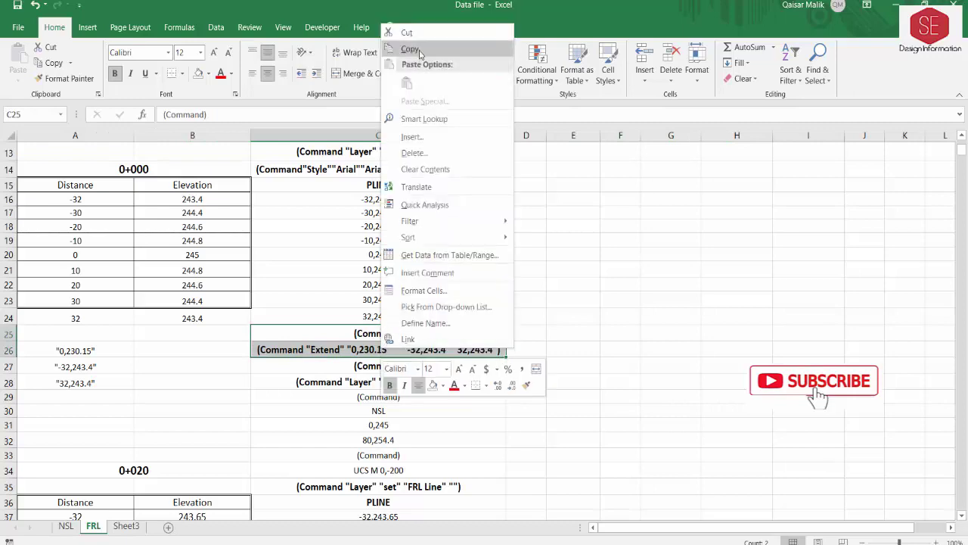
click(409, 49)
scroll(426, 275, down, 6)
click(351, 367)
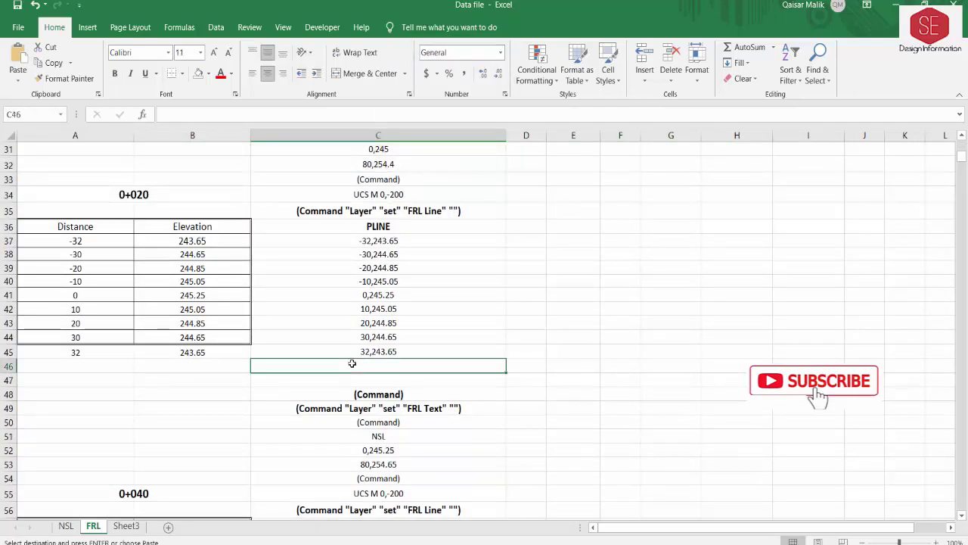
right_click(352, 368)
click(380, 115)
scroll(436, 195, down, 2)
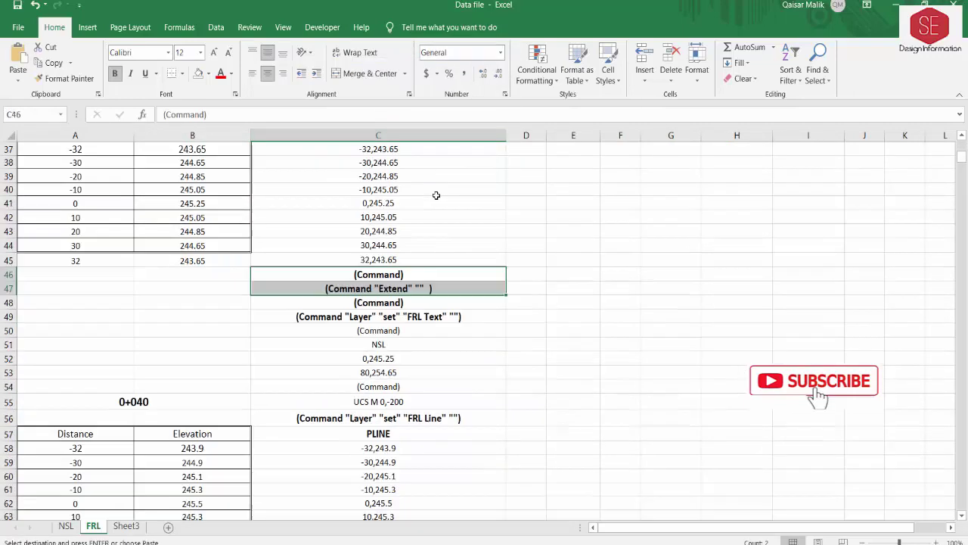
scroll(437, 196, down, 4)
scroll(379, 350, down, 2)
click(364, 316)
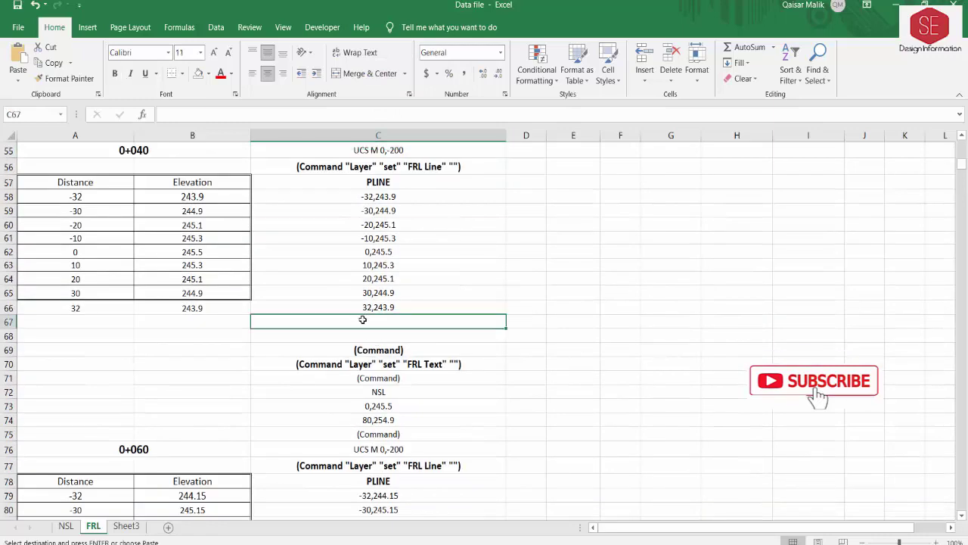
right_click(364, 316)
click(380, 79)
scroll(472, 271, down, 3)
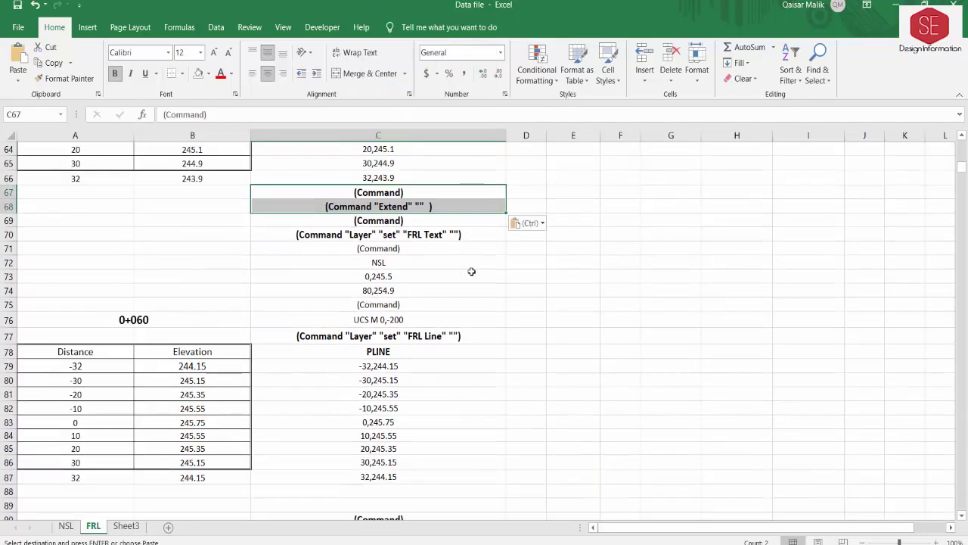
scroll(469, 271, down, 2)
right_click(365, 409)
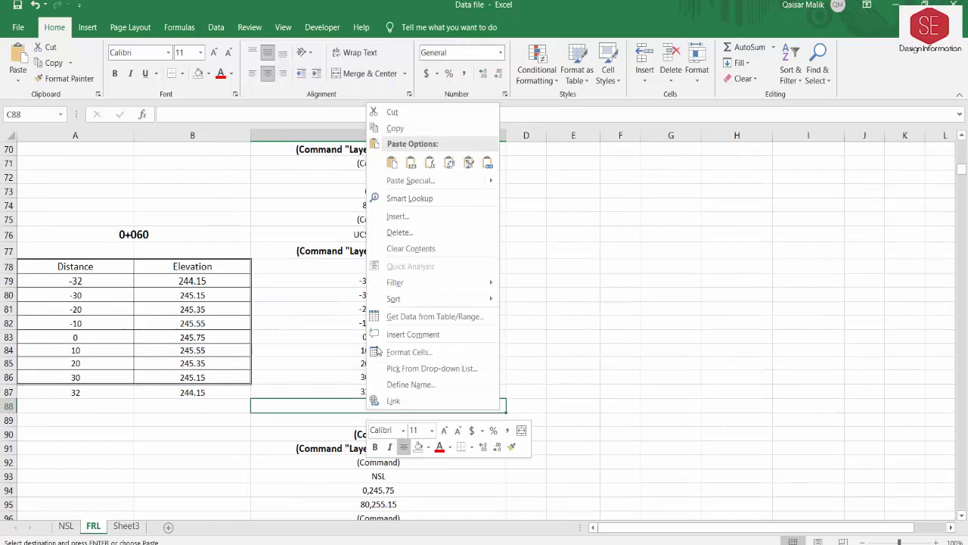
click(394, 164)
scroll(412, 415, up, 4)
scroll(401, 303, up, 3)
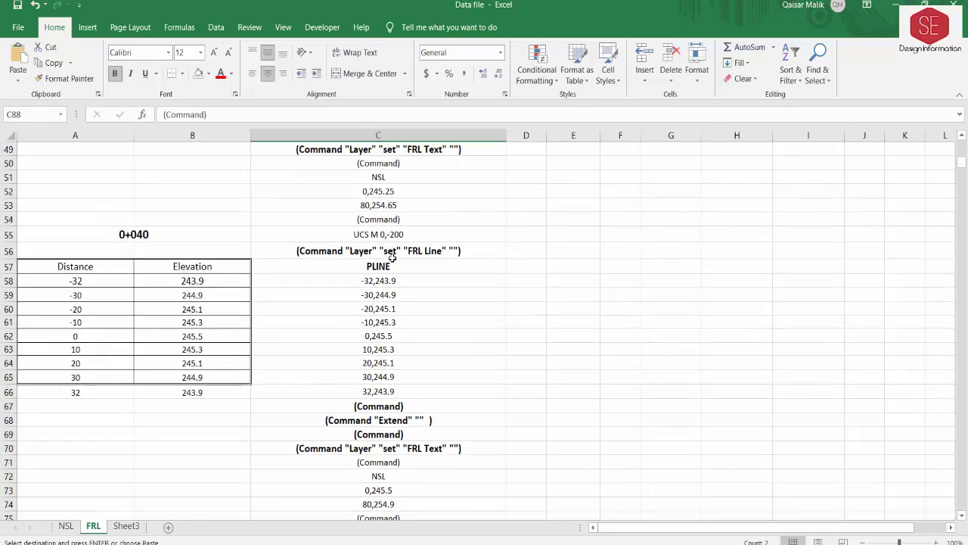
scroll(418, 250, up, 2)
scroll(419, 246, up, 4)
scroll(419, 246, up, 4)
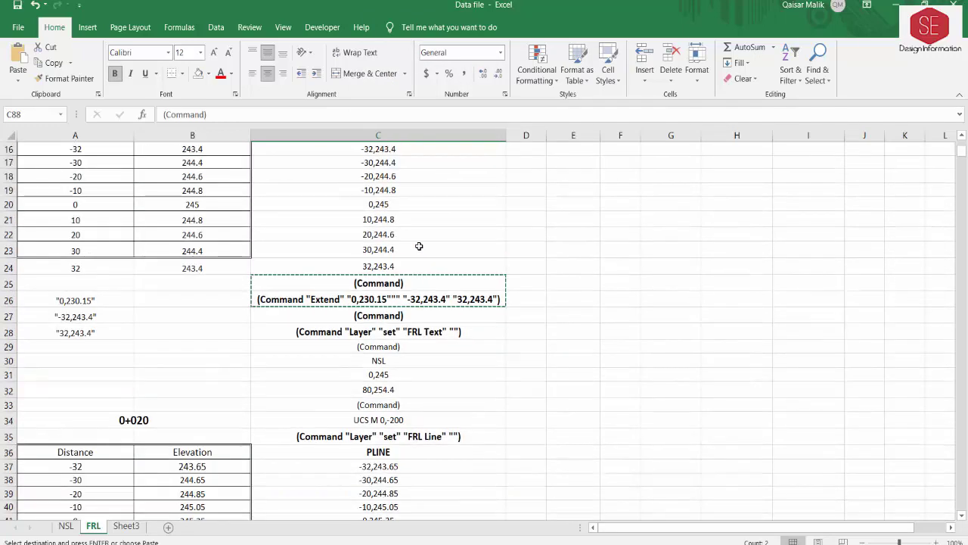
scroll(423, 272, down, 2)
scroll(438, 315, down, 2)
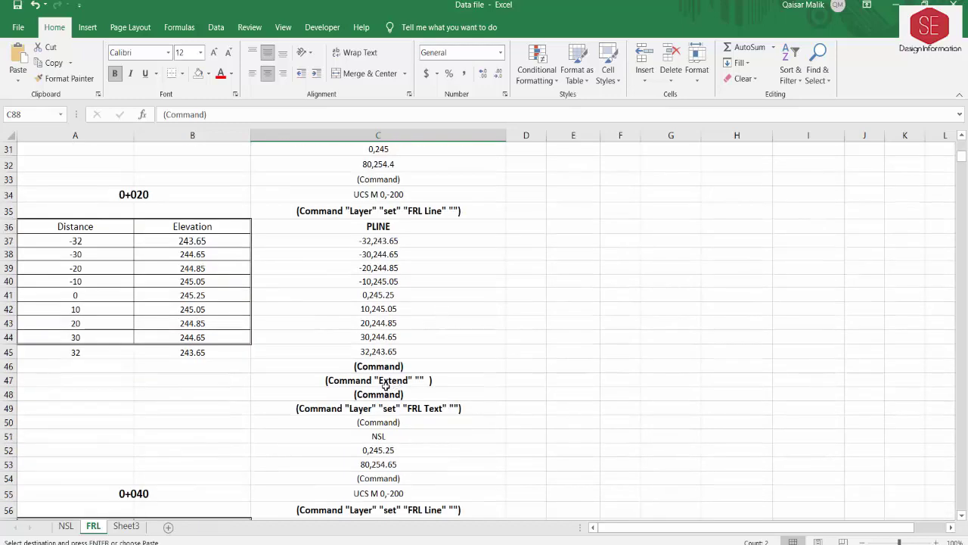
Step: Copy the Extend point cells A26:A28 into A47:A49 for station 0+020
double_click(386, 382)
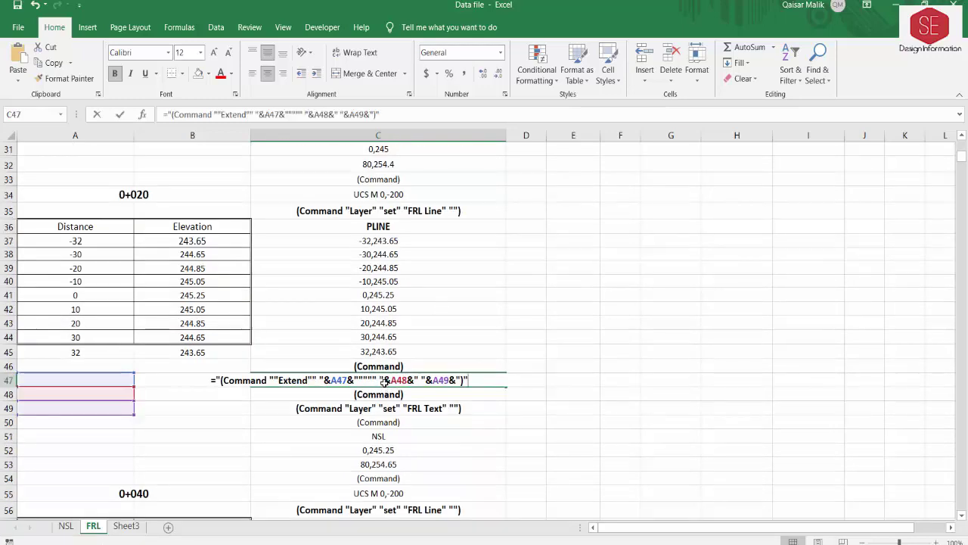
key(Escape)
click(89, 381)
scroll(92, 386, up, 3)
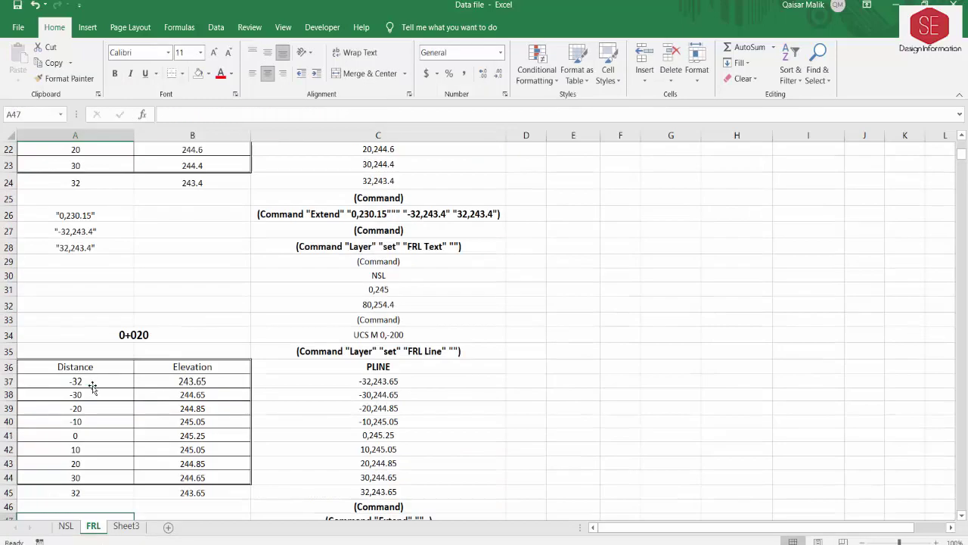
drag(79, 215, 84, 245)
right_click(83, 243)
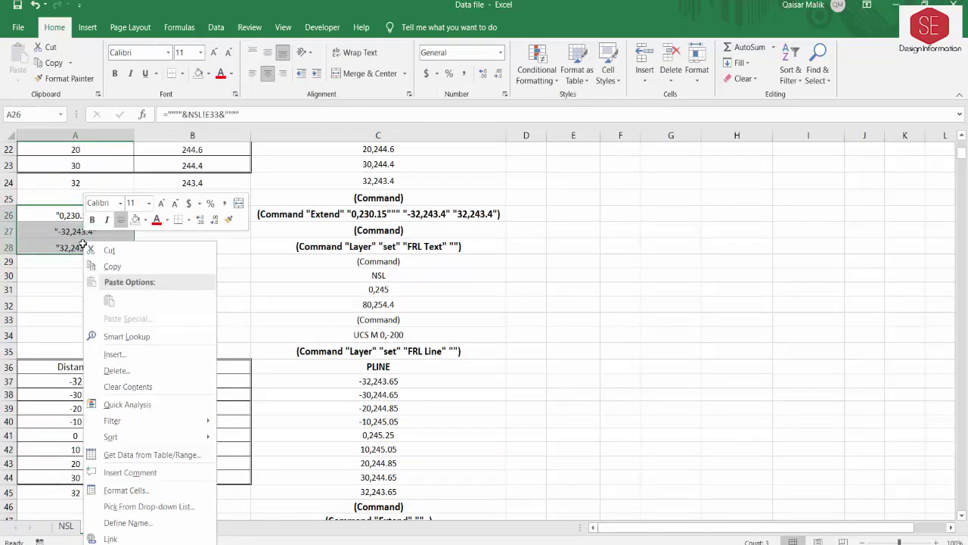
click(112, 266)
scroll(185, 284, down, 5)
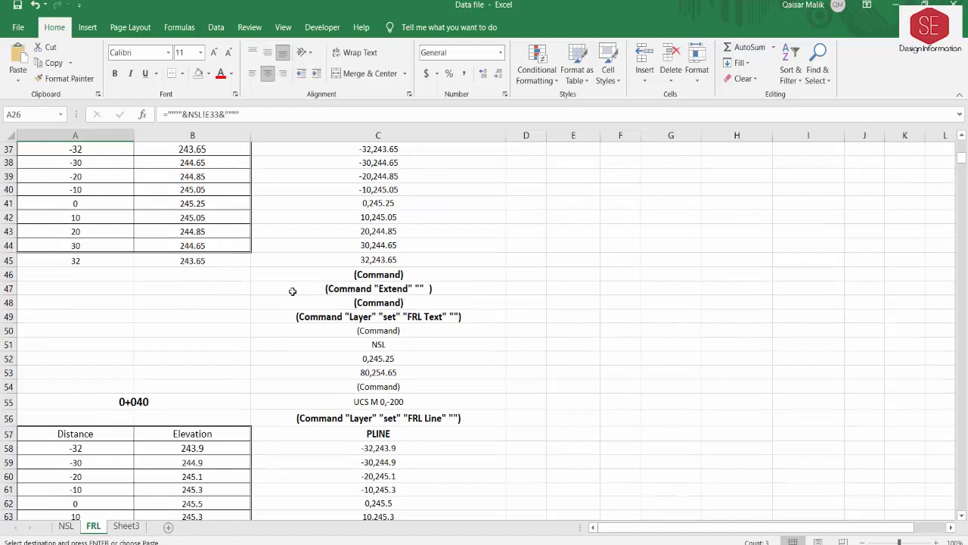
click(30, 287)
right_click(35, 288)
click(57, 301)
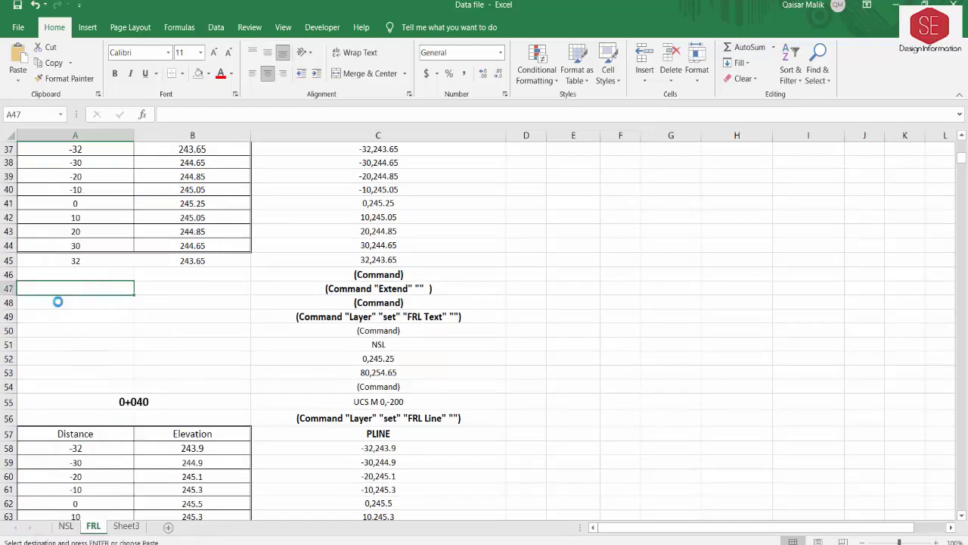
Step: Link A47 to NSL cell E65, the 0,237.217 centre point, leaving A48 and A49 unchanged
double_click(73, 288)
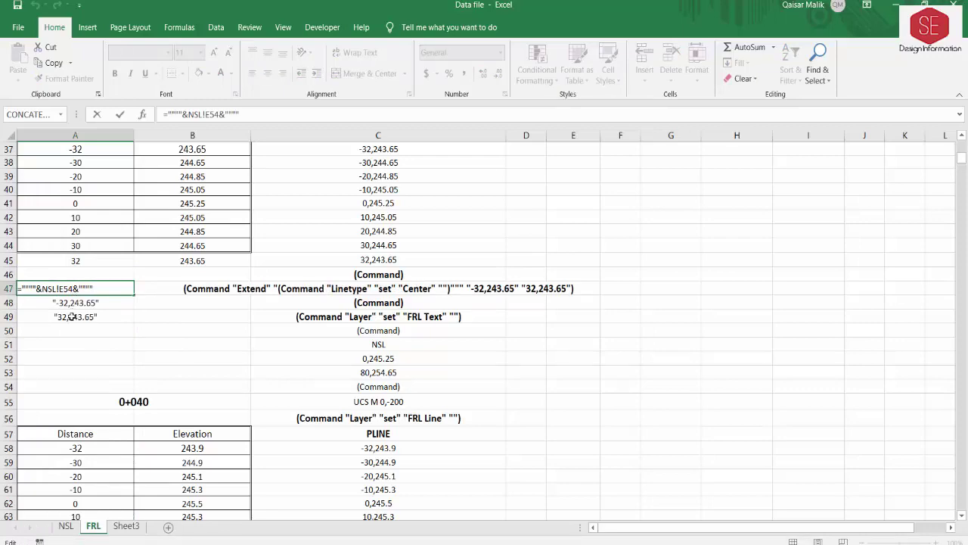
key(BackSpace)
key(BackSpace)
key(BackSpace)
key(BackSpace)
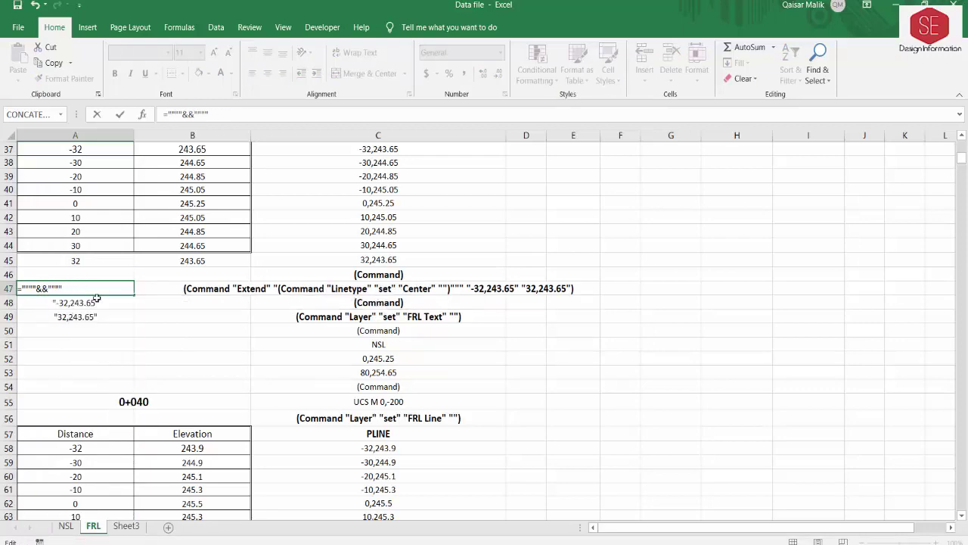
scroll(40, 293, up, 3)
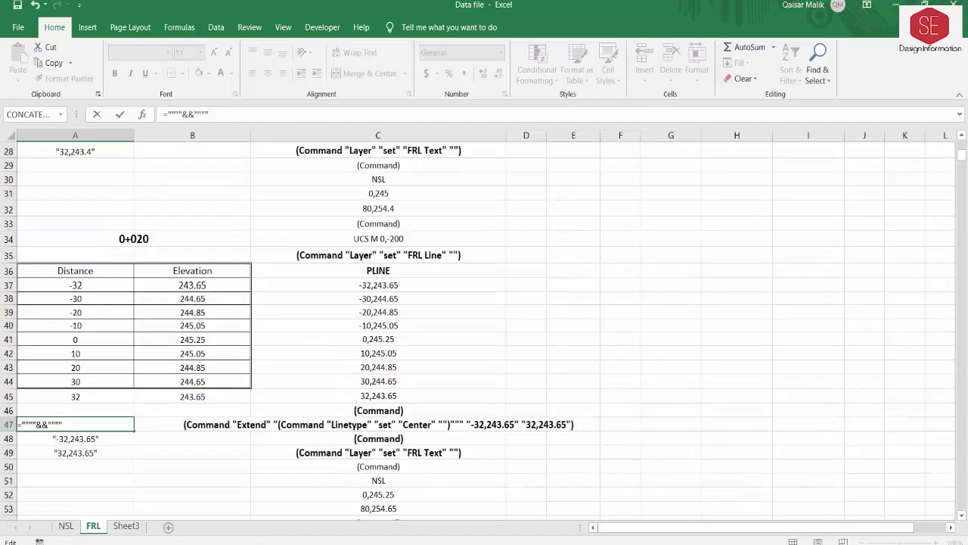
click(66, 525)
scroll(319, 307, down, 5)
scroll(319, 308, down, 6)
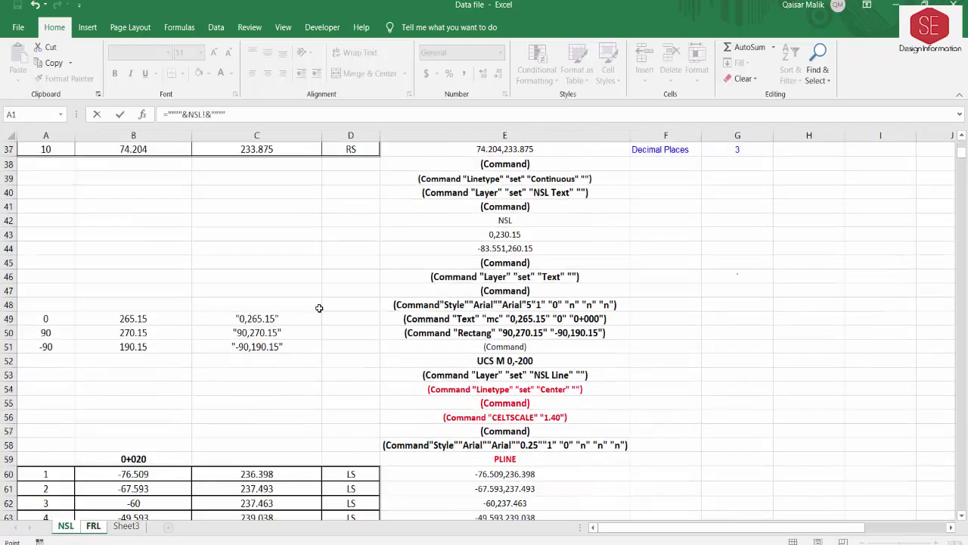
scroll(319, 308, down, 4)
scroll(319, 308, down, 1)
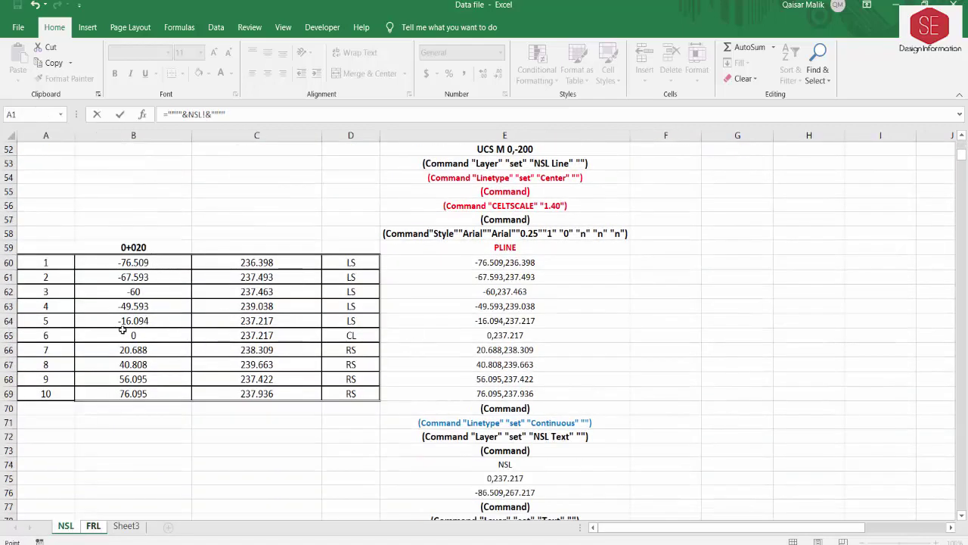
click(492, 334)
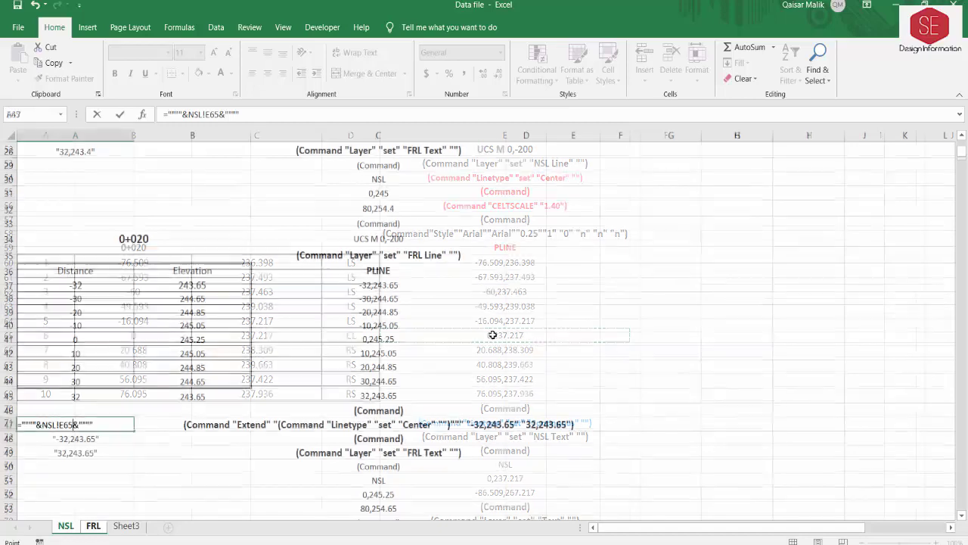
double_click(73, 438)
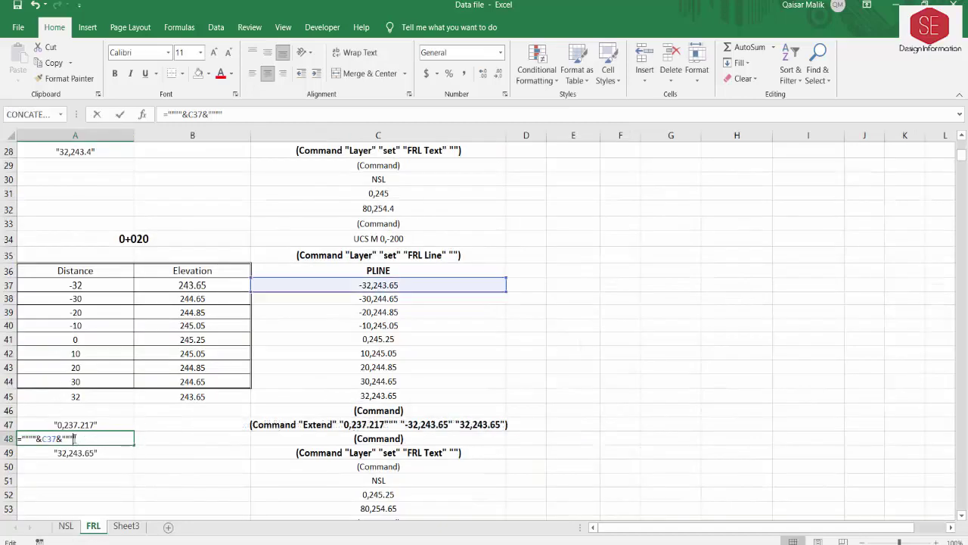
key(Escape)
double_click(107, 450)
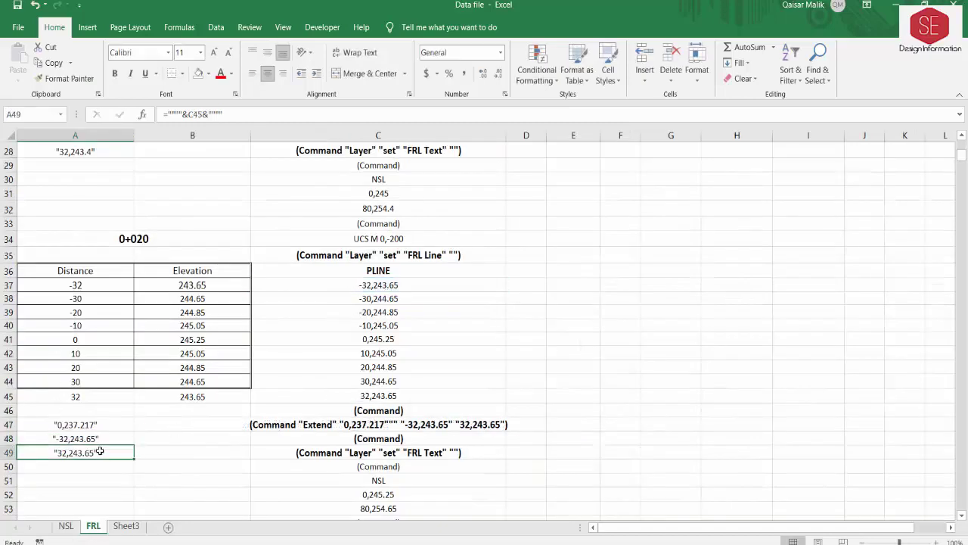
scroll(458, 383, down, 3)
key(ctrl+Return)
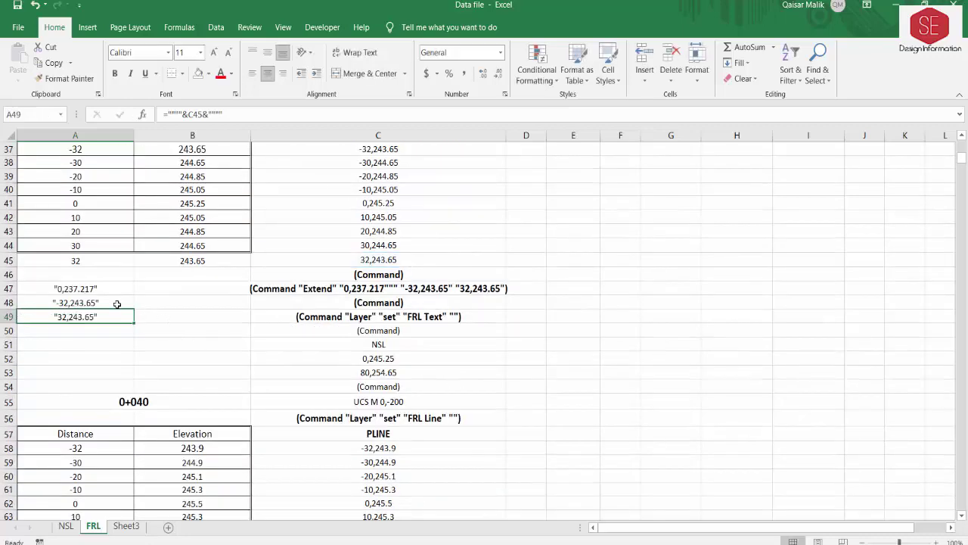
Step: Copy the point cells A47:A49 into A68:A70 for station 0+040
drag(79, 290, 80, 316)
right_click(80, 317)
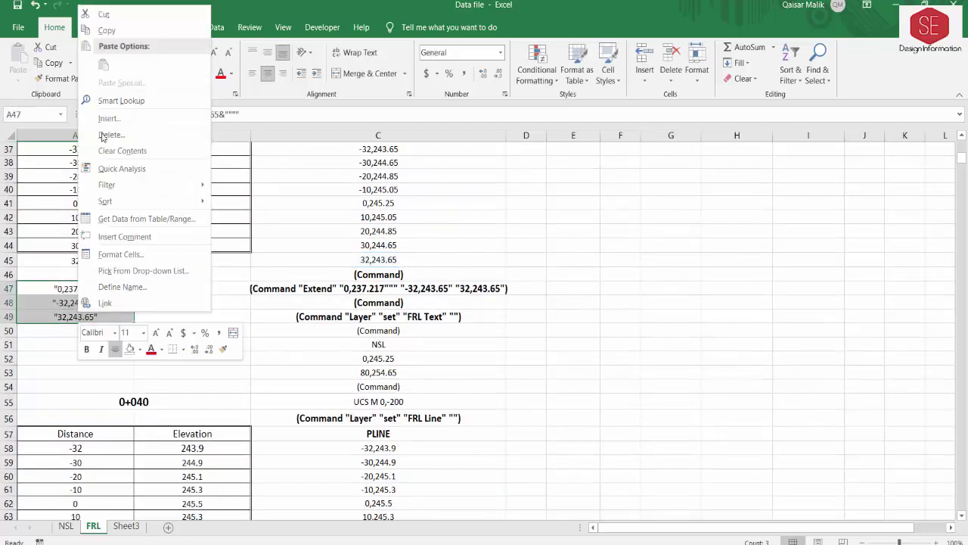
click(106, 32)
scroll(153, 196, down, 7)
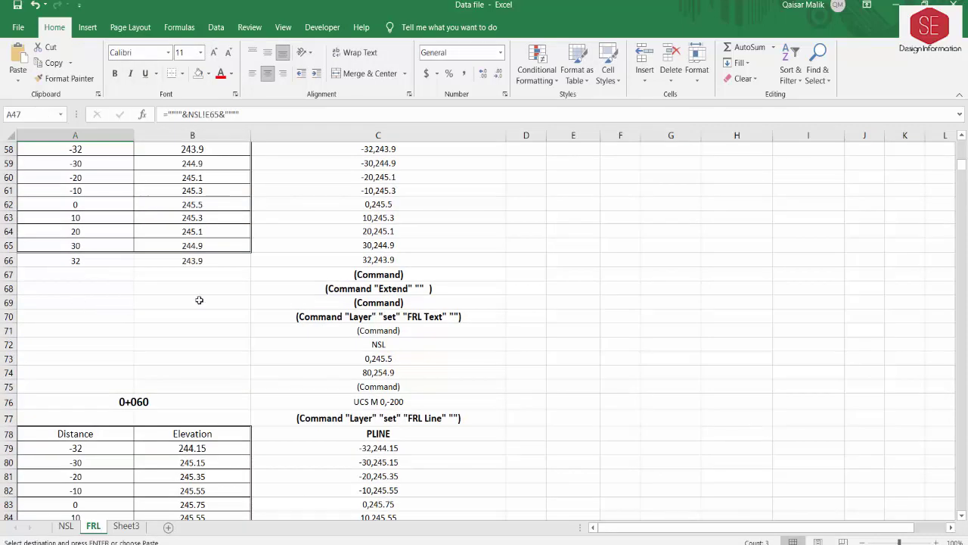
click(53, 294)
right_click(53, 293)
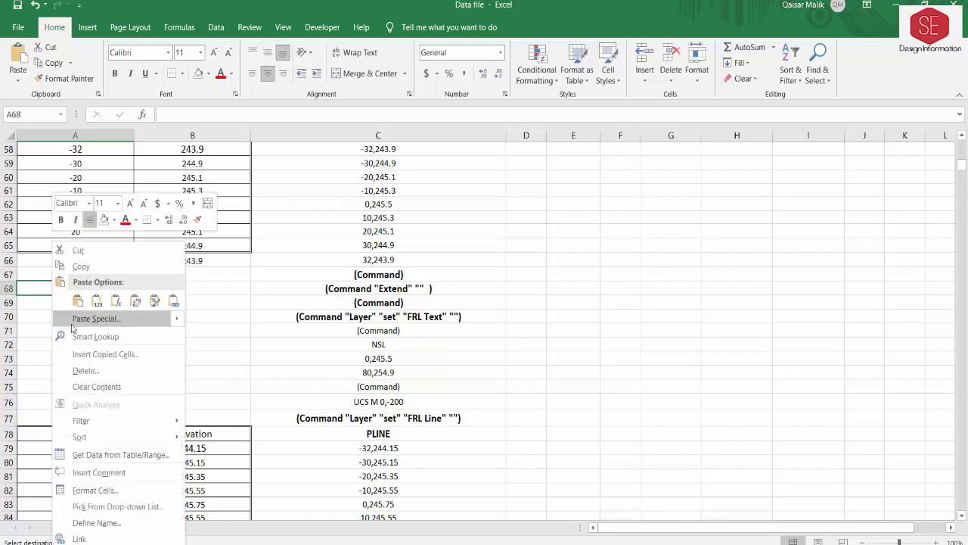
click(76, 304)
Step: Link A68 to NSL cell E97, the 0,226.248 centre point
double_click(70, 289)
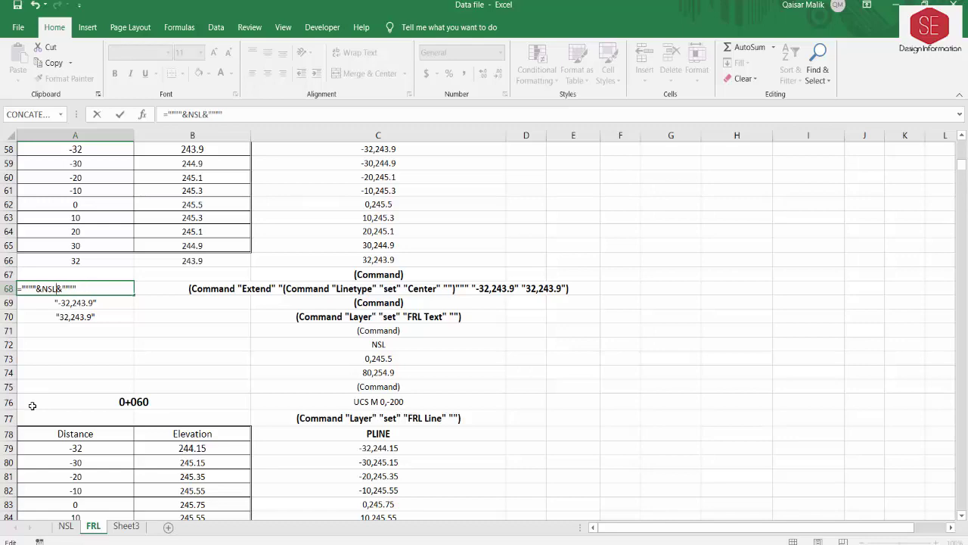
key(BackSpace)
key(BackSpace)
scroll(127, 318, up, 3)
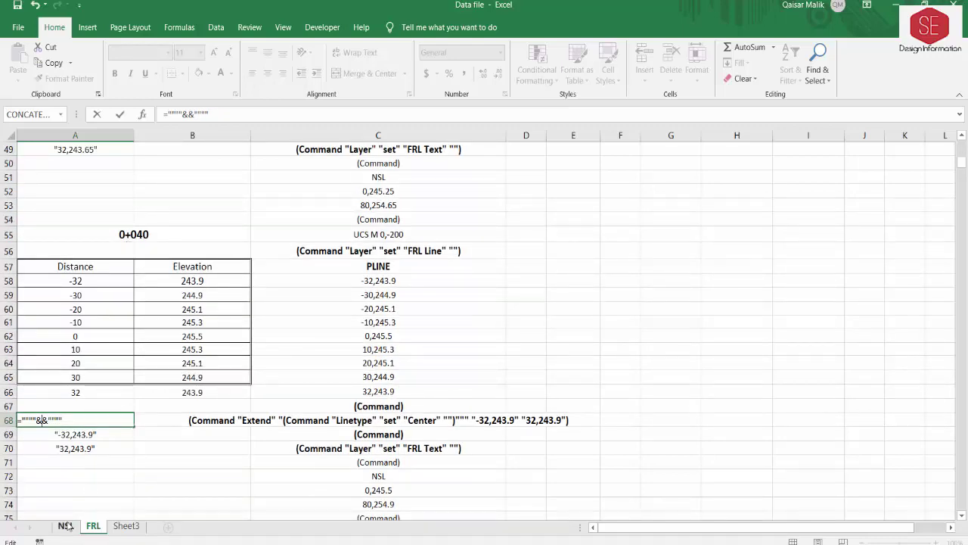
click(66, 526)
scroll(137, 405, down, 4)
scroll(137, 406, down, 3)
scroll(137, 405, down, 3)
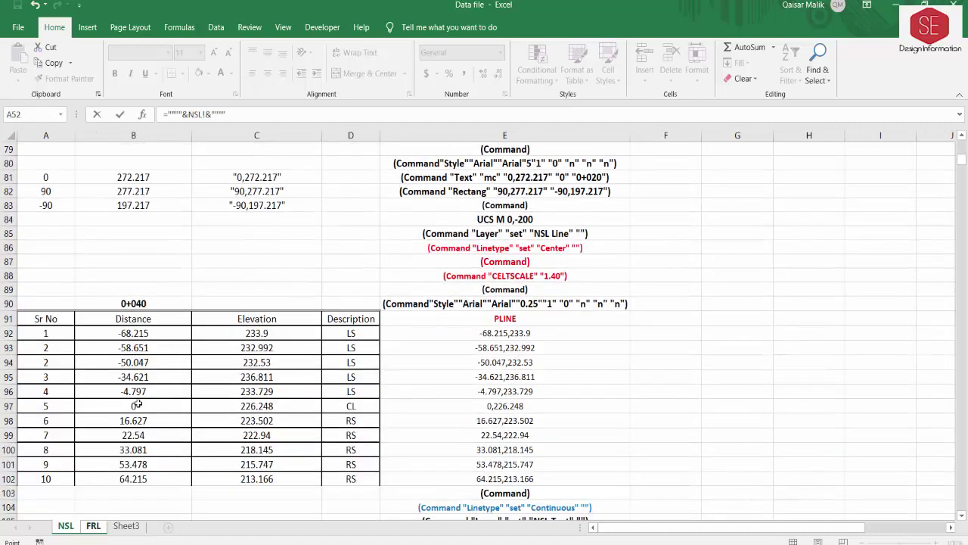
click(523, 410)
key(Return)
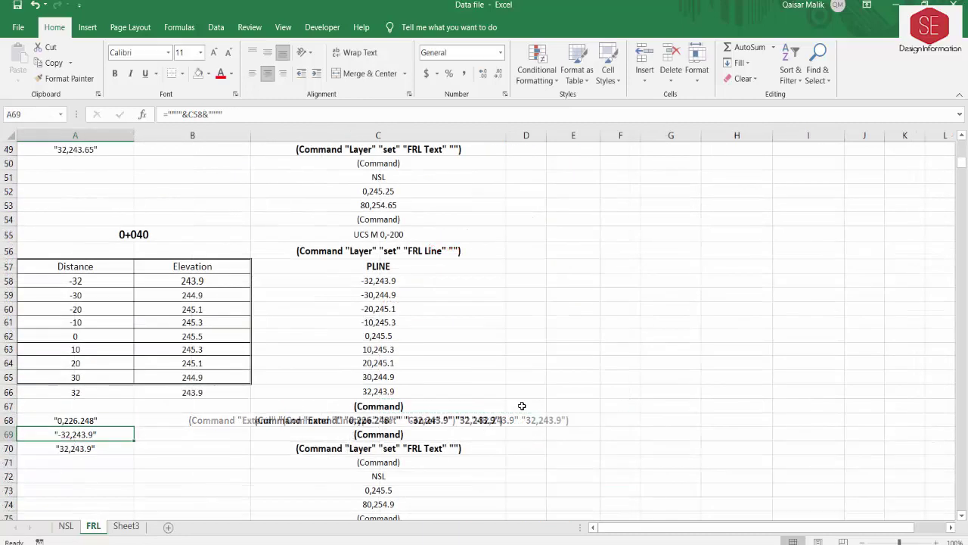
scroll(210, 376, down, 2)
key(F2)
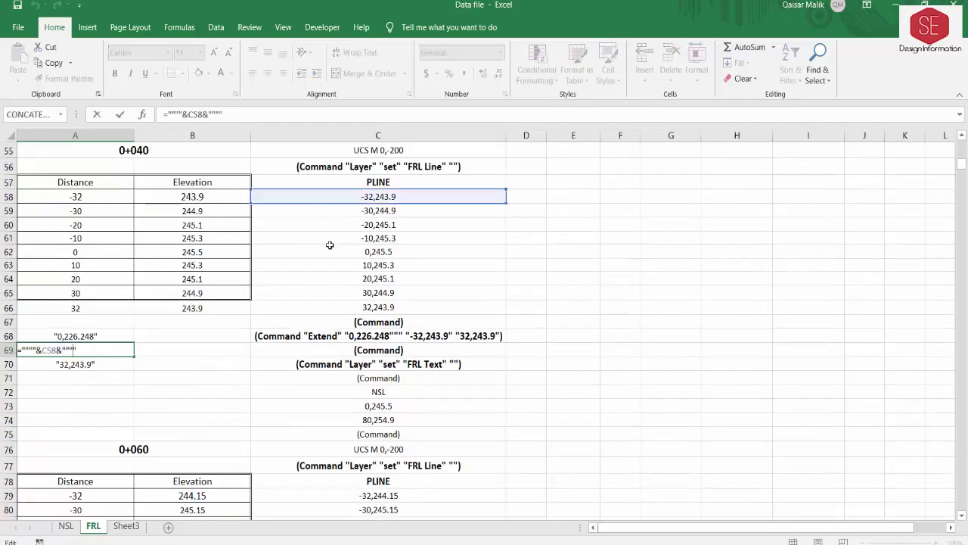
key(Escape)
scroll(154, 283, down, 6)
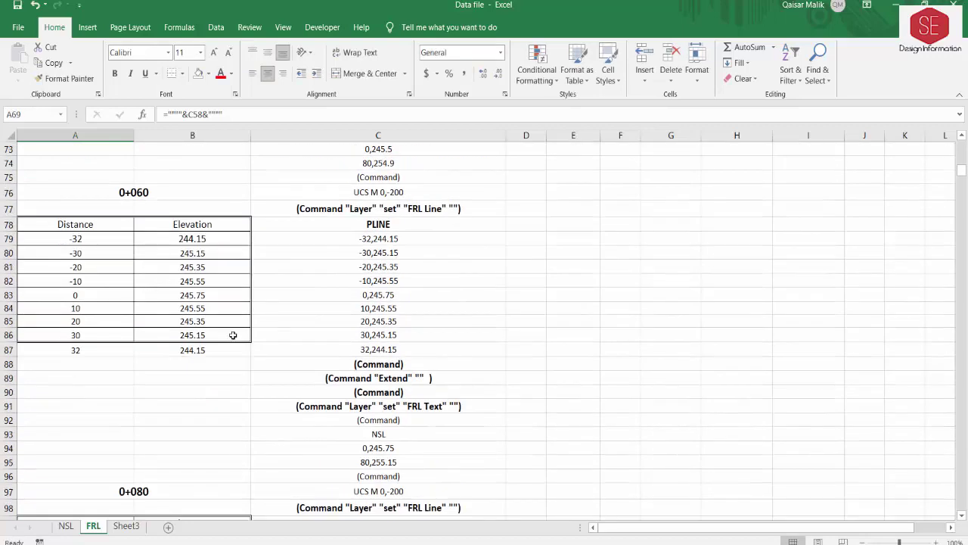
Step: Copy the point cells A68:A70 into A89:A91 for station 0+060
scroll(222, 308, up, 2)
drag(94, 162, 88, 189)
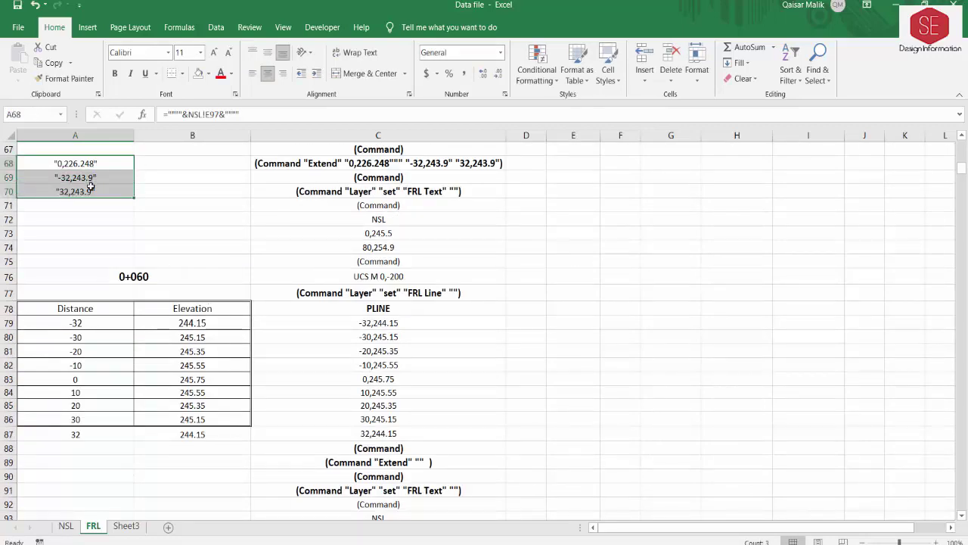
right_click(90, 189)
click(119, 211)
scroll(110, 314, down, 3)
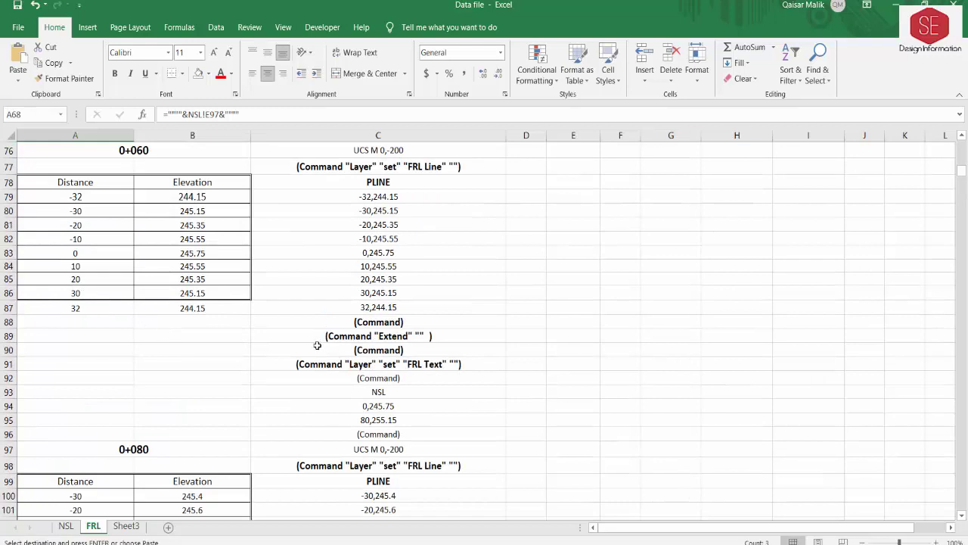
click(66, 337)
right_click(68, 341)
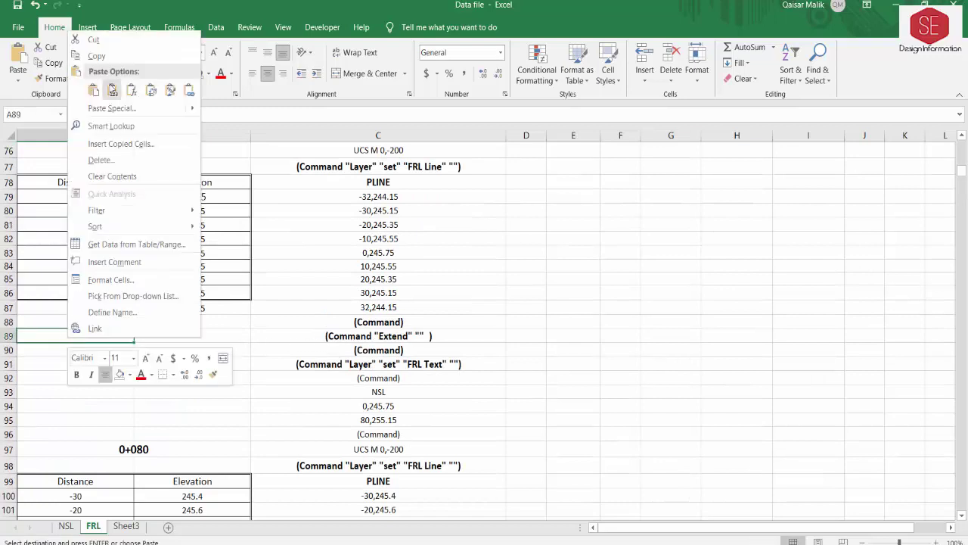
click(93, 91)
Step: Point A89 at NSL cell E129 so the Extend starts at 0,238.309
double_click(78, 336)
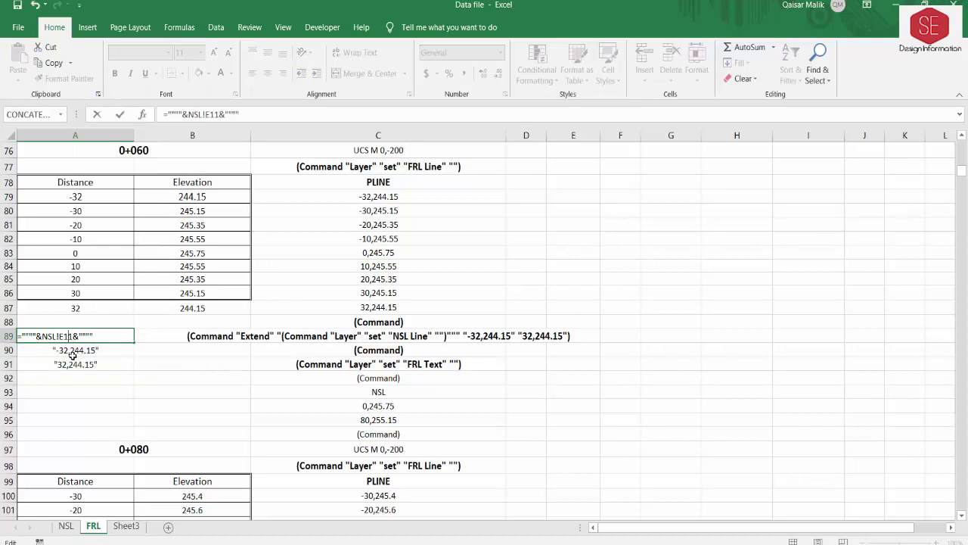
key(BackSpace)
key(BackSpace)
key(BackSpace)
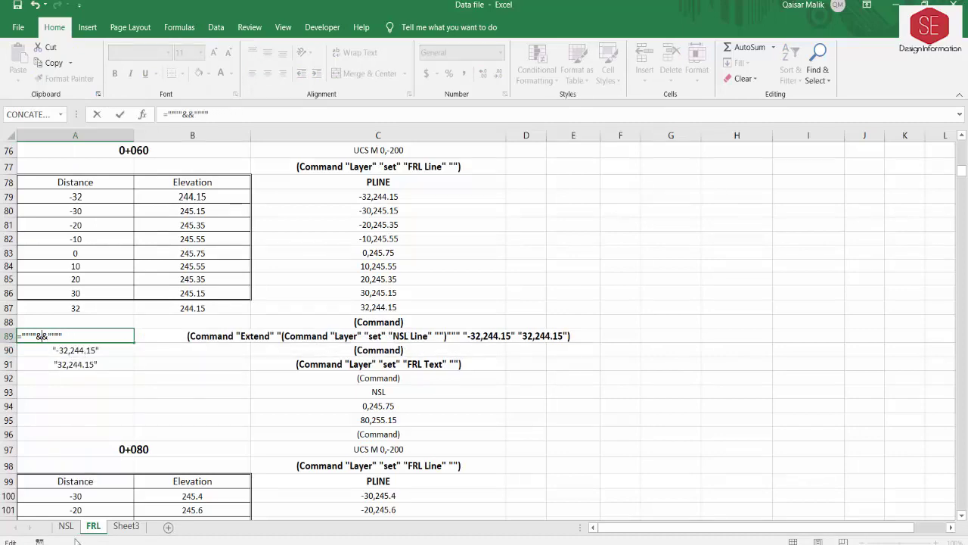
click(65, 528)
scroll(423, 392, down, 9)
scroll(423, 392, down, 2)
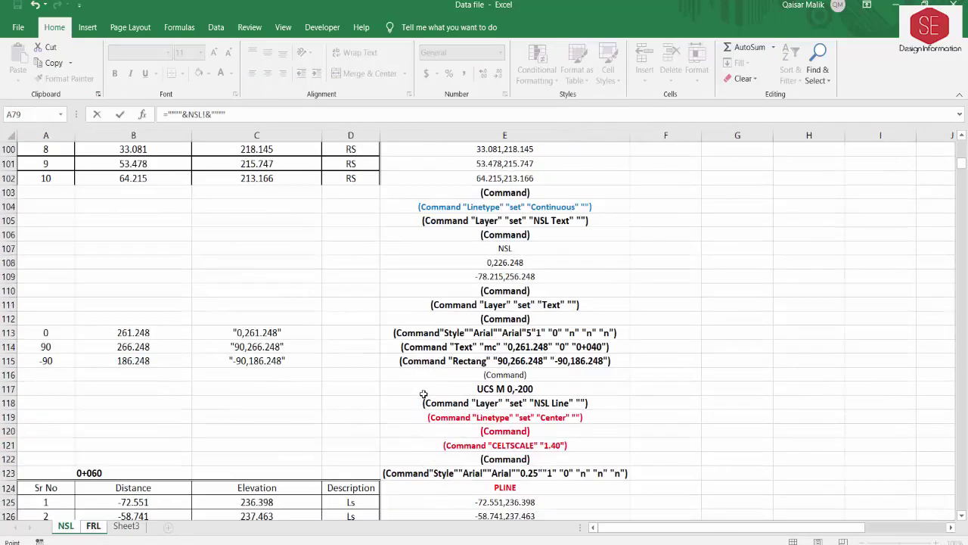
scroll(423, 393, down, 4)
click(481, 388)
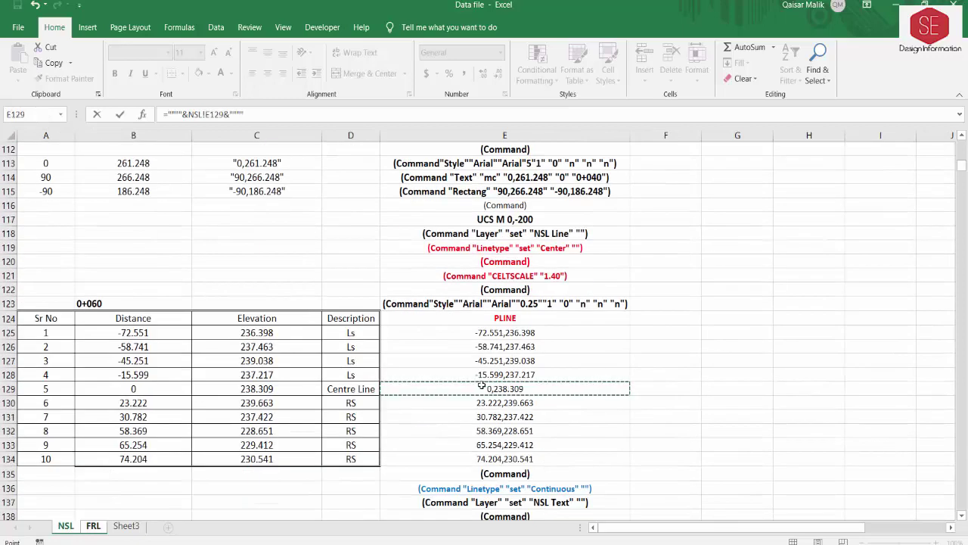
key(Return)
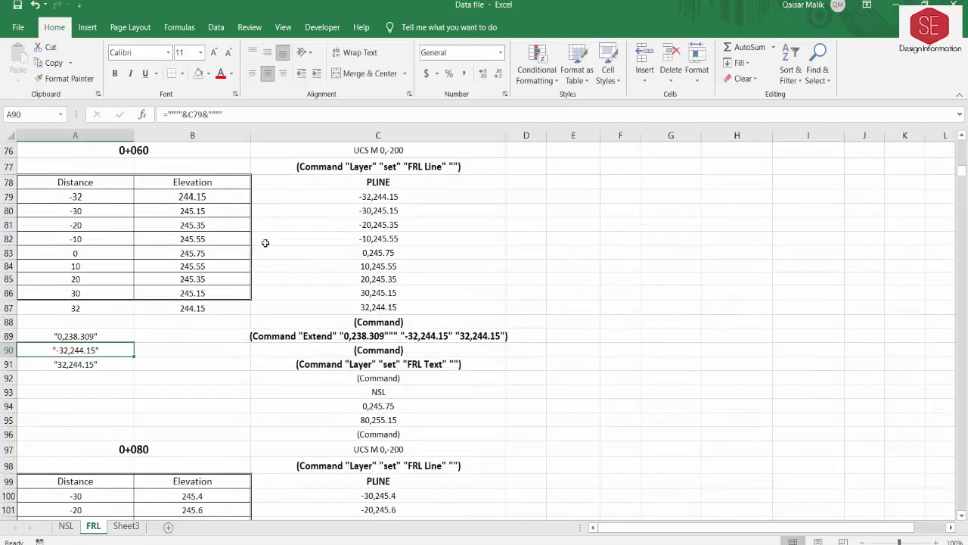
scroll(356, 341, up, 2)
scroll(356, 376, up, 1)
Step: Inspect the FRL sheet's Extend command formulas for stations 0+020, 0+040, 0+060 and 0+080
scroll(610, 187, up, 11)
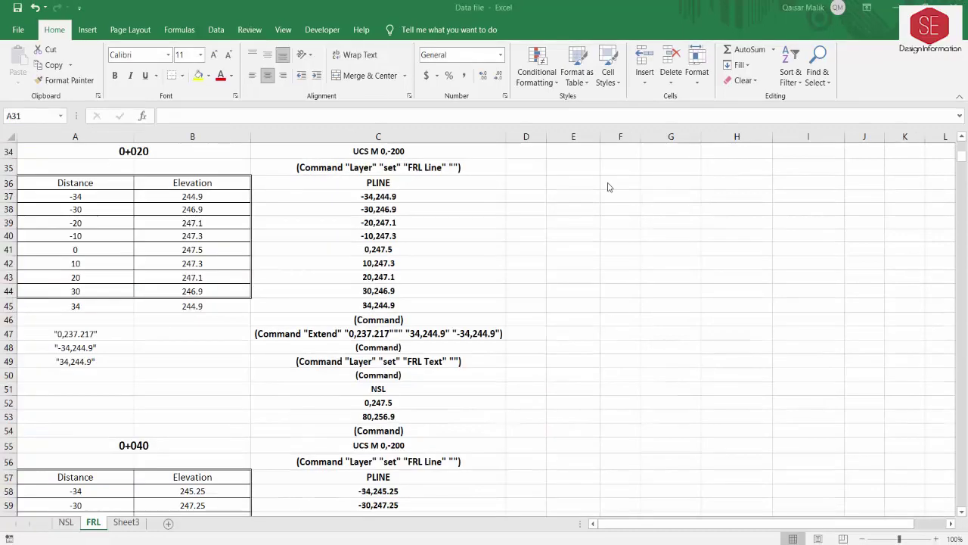
click(391, 337)
click(371, 348)
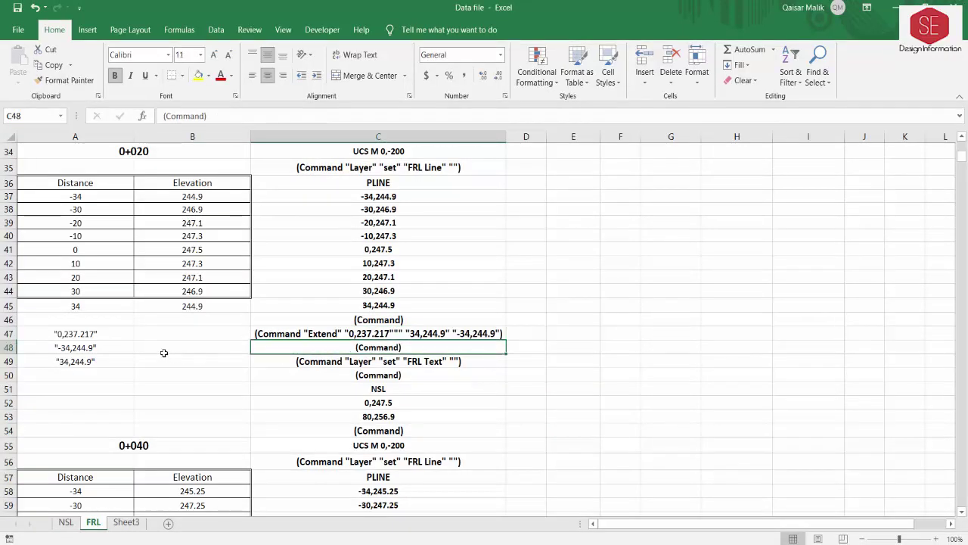
scroll(366, 327, down, 2)
scroll(389, 269, down, 3)
scroll(385, 277, down, 3)
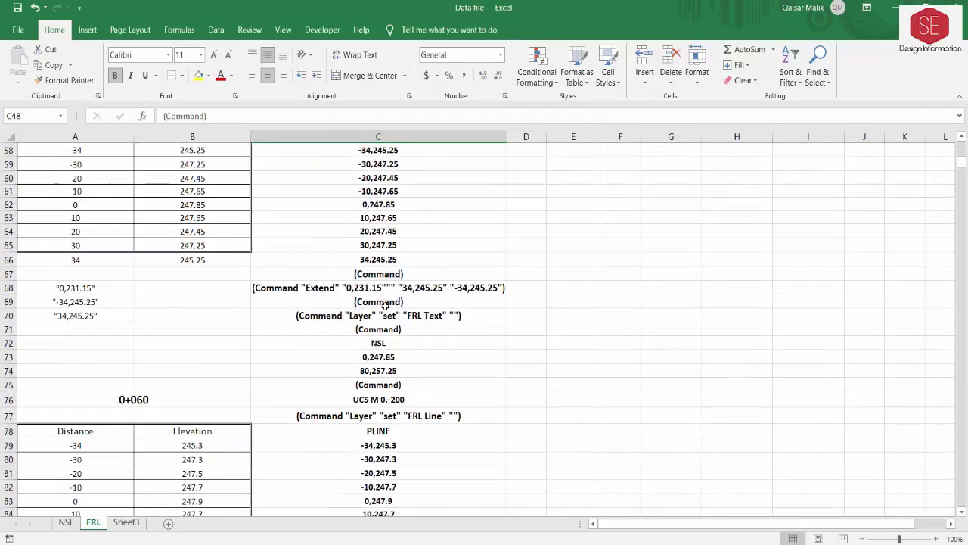
click(378, 287)
key(Down)
scroll(377, 288, down, 4)
scroll(376, 287, down, 3)
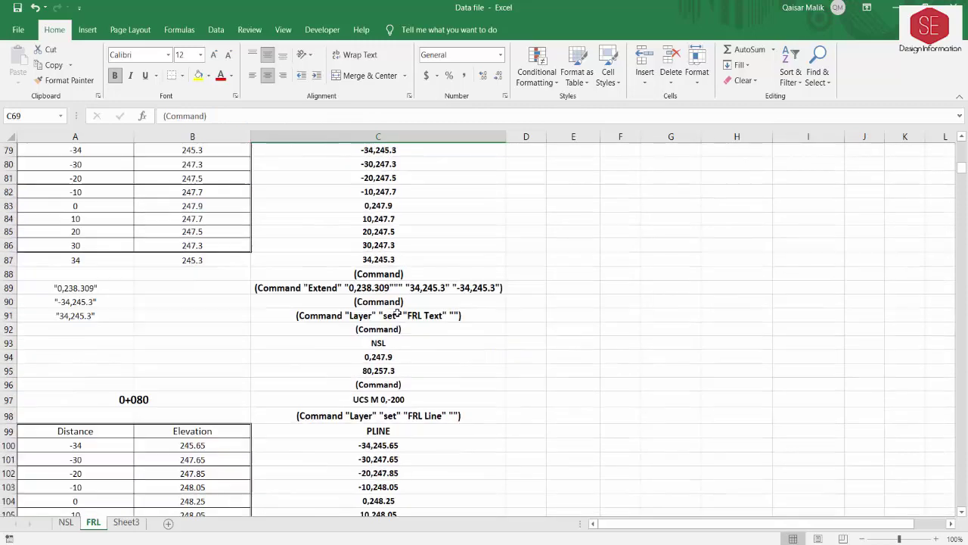
click(376, 288)
key(Down)
scroll(376, 287, down, 6)
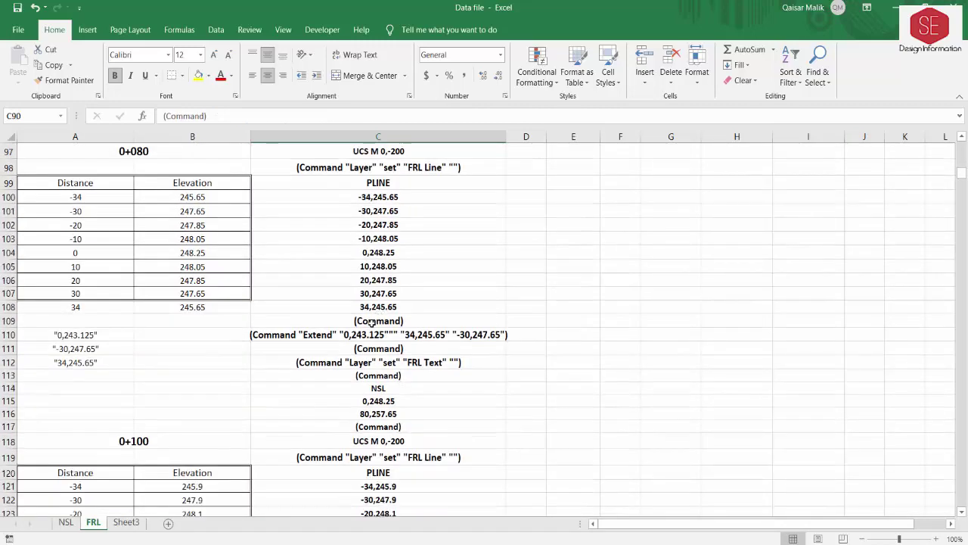
click(376, 335)
click(376, 348)
Step: Check the command list through station 1+180 and its final Zoom e, then return to the NSL sheet
scroll(408, 325, down, 6)
scroll(408, 333, down, 4)
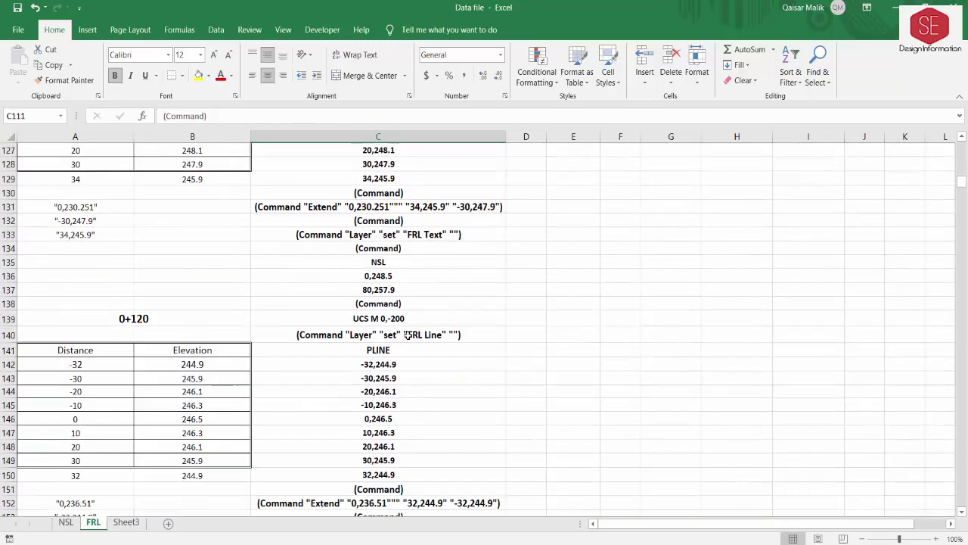
scroll(408, 336, down, 6)
scroll(408, 336, down, 5)
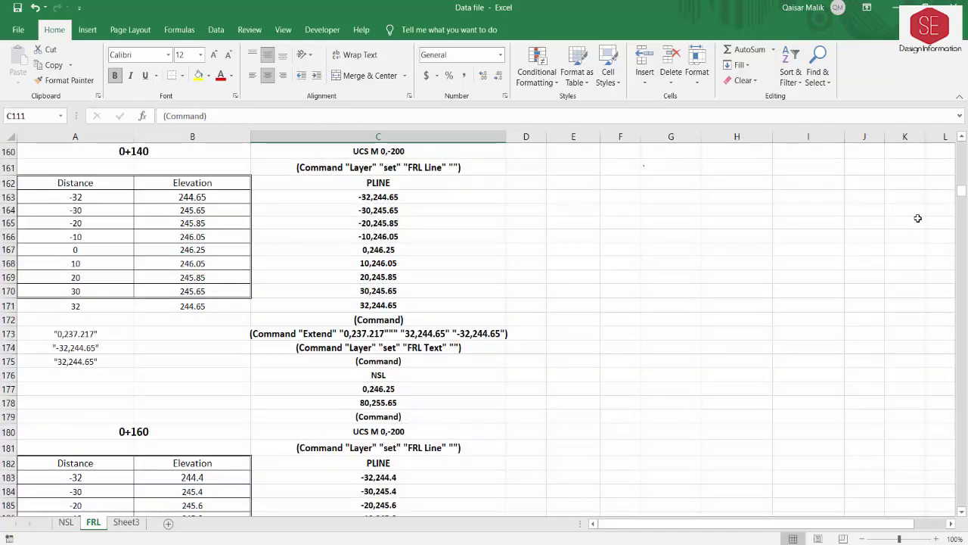
drag(965, 196, 963, 511)
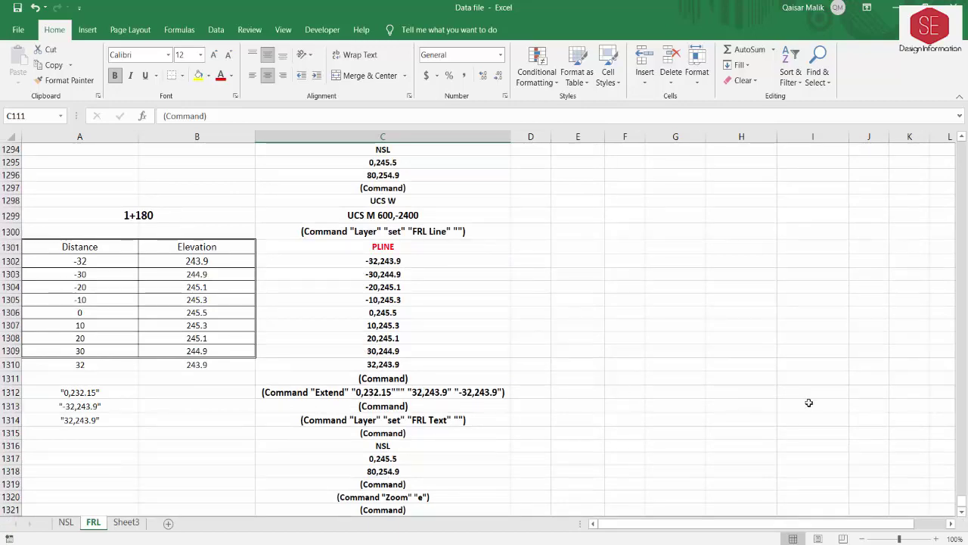
click(963, 495)
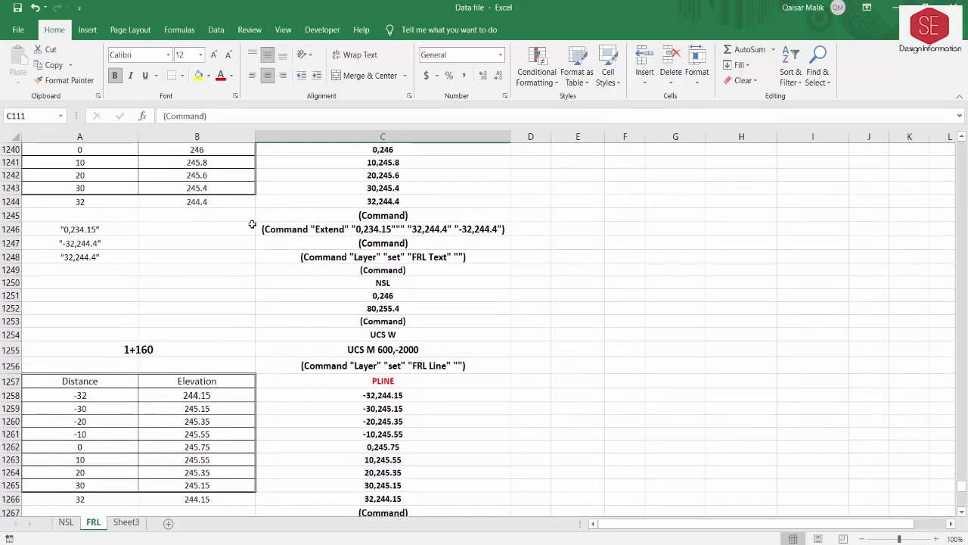
click(65, 522)
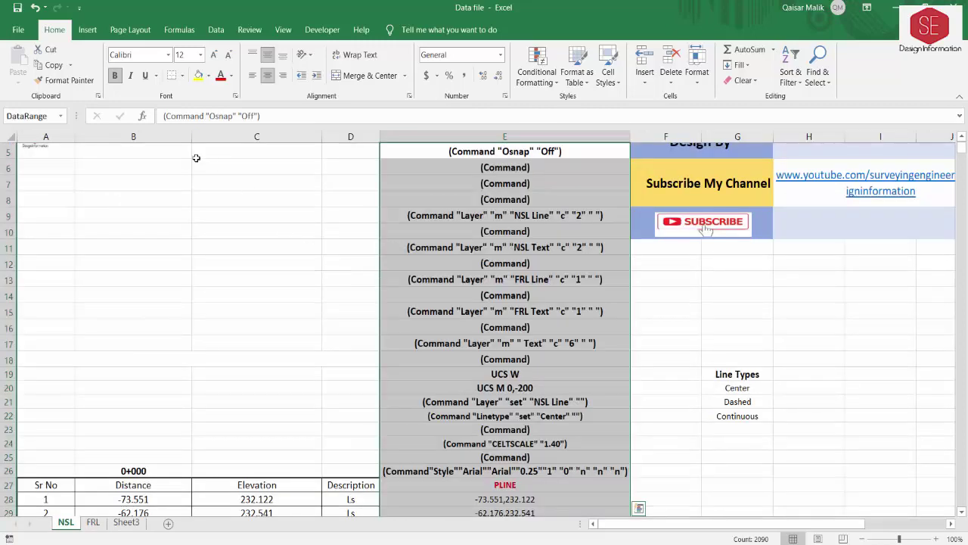
Step: Copy the NSL sheet's DataRange command column and switch over to AutoCAD's empty Drawing1
click(61, 116)
click(46, 128)
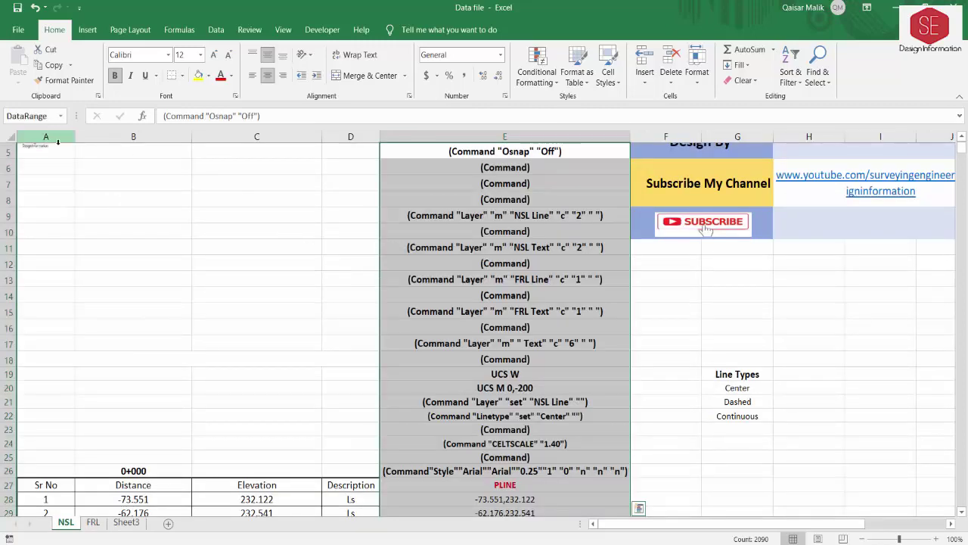
right_click(418, 176)
click(460, 178)
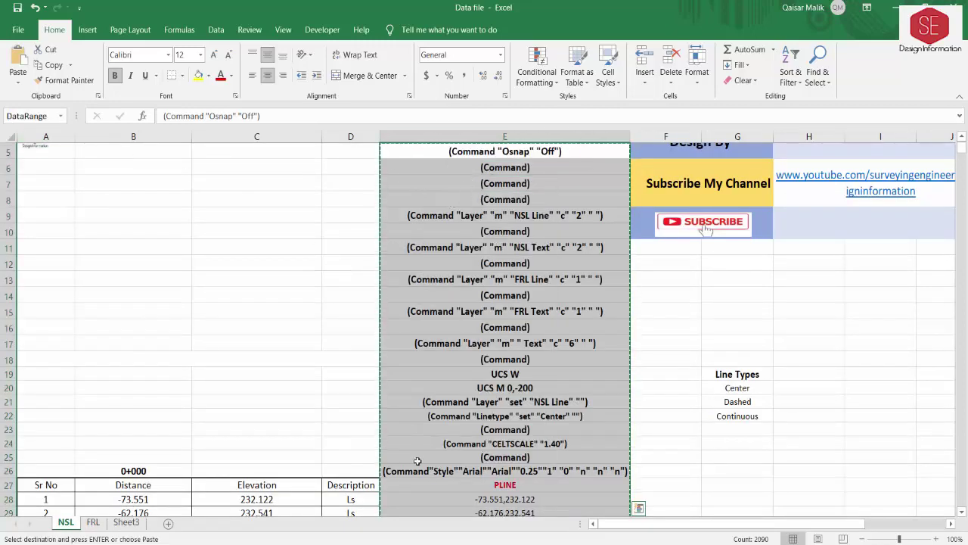
key(alt+Tab)
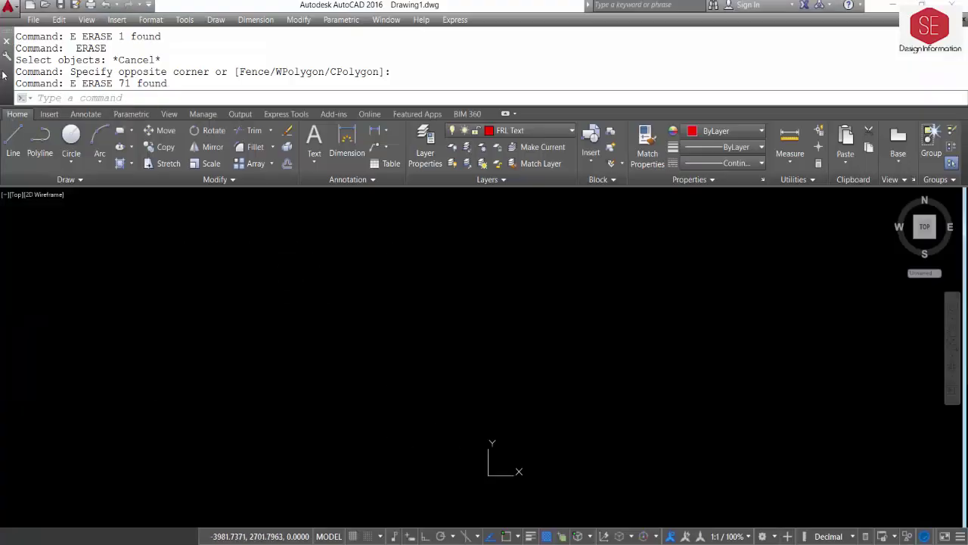
Step: Paste the NSL commands into the command line to draw the grid of framed ground-line cross-sections
right_click(83, 100)
click(126, 180)
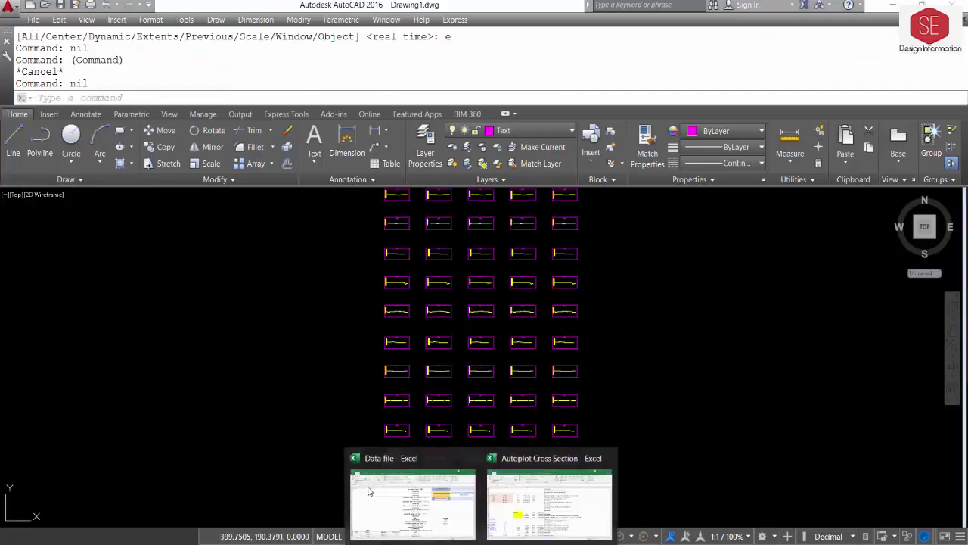
click(412, 439)
Step: Copy the FRLData command range from Excel and paste it into AutoCAD to add the FRL road lines
click(59, 116)
click(22, 138)
right_click(411, 151)
click(446, 179)
key(alt+Tab)
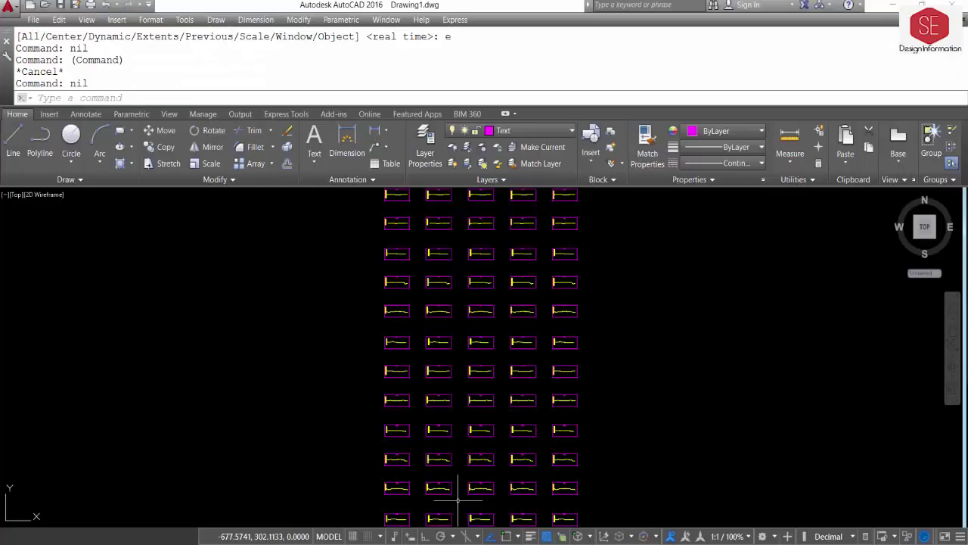
key(ctrl+v)
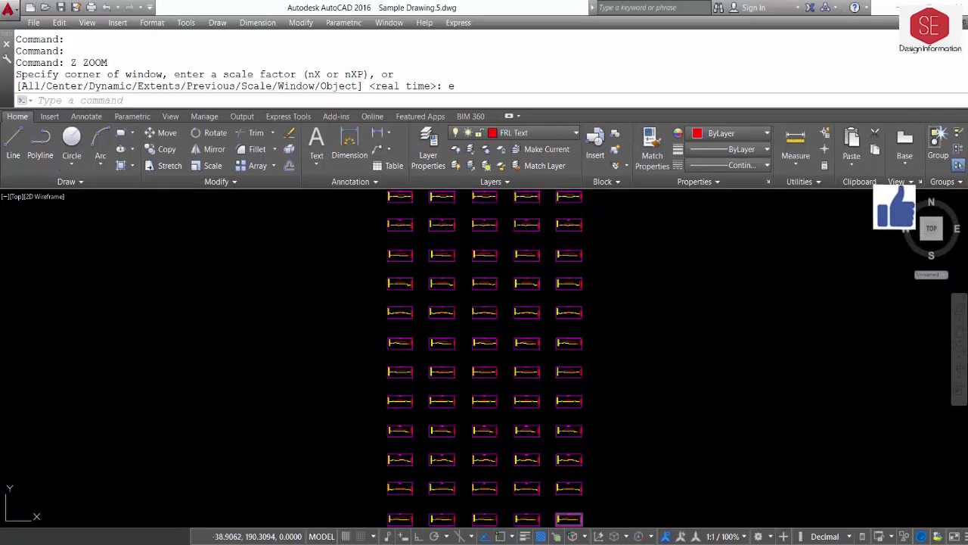
Step: Zoom around the finished cross-section grid to review it, then go back to the Excel Data file's FRL sheet
scroll(484, 295, up, 5)
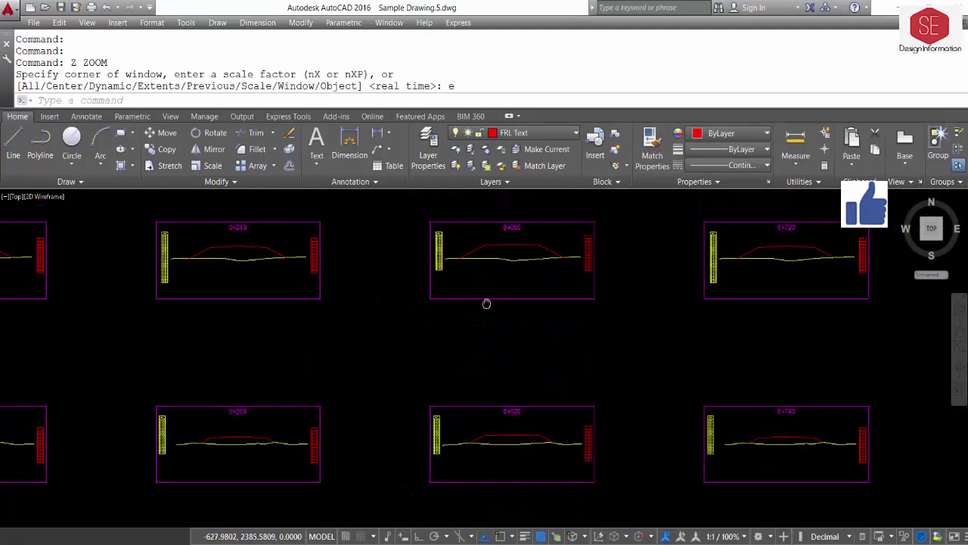
scroll(488, 265, down, 3)
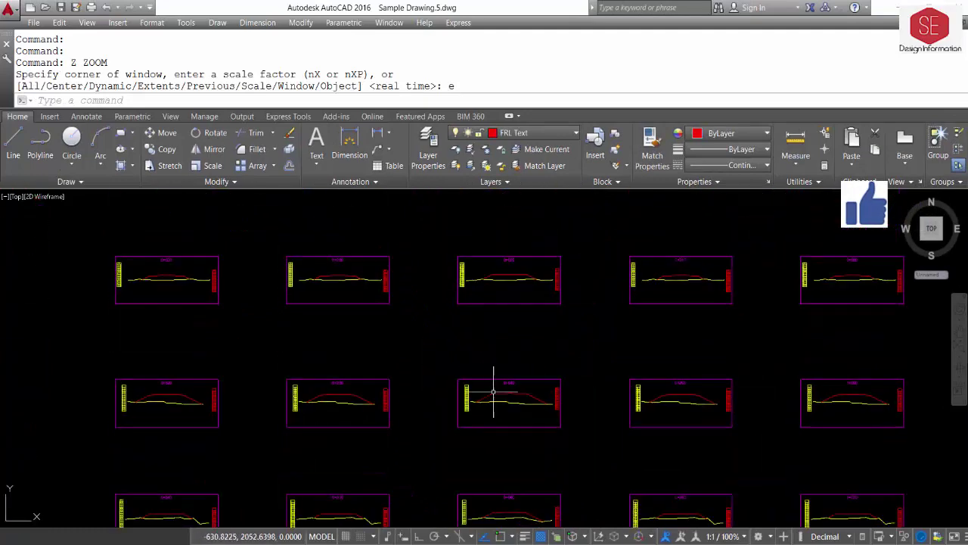
scroll(499, 389, up, 5)
scroll(514, 326, down, 2)
scroll(396, 325, down, 2)
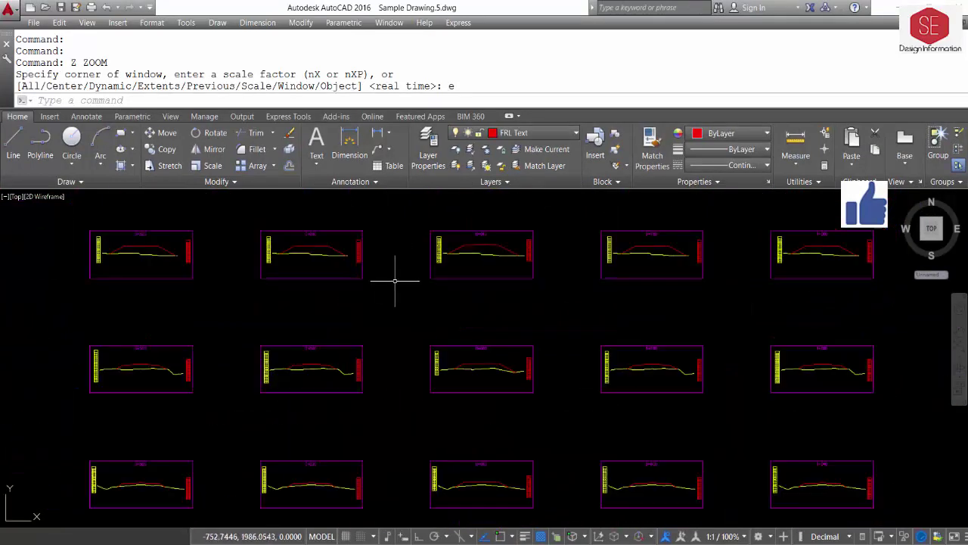
scroll(453, 340, down, 1)
scroll(453, 423, up, 4)
scroll(616, 359, down, 2)
scroll(531, 243, up, 2)
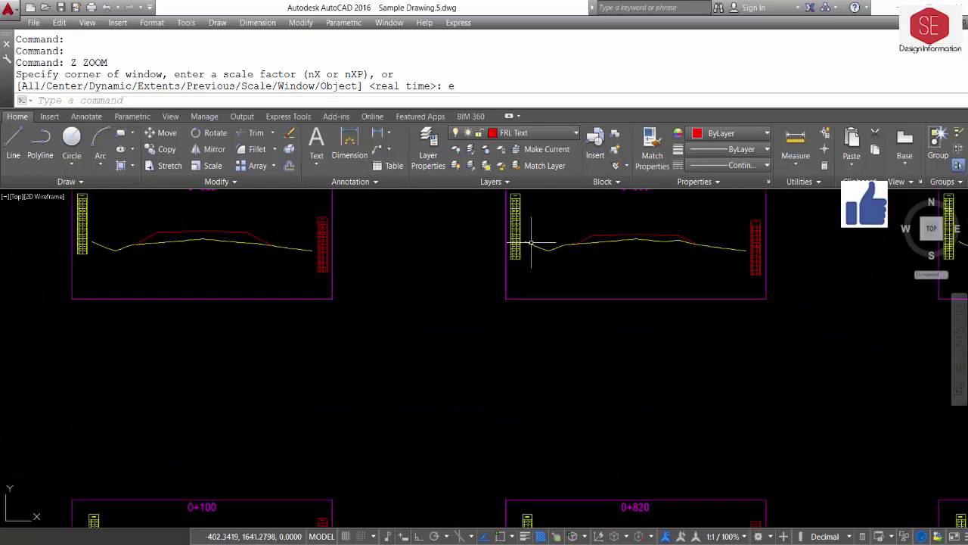
scroll(525, 308, down, 4)
scroll(447, 322, down, 4)
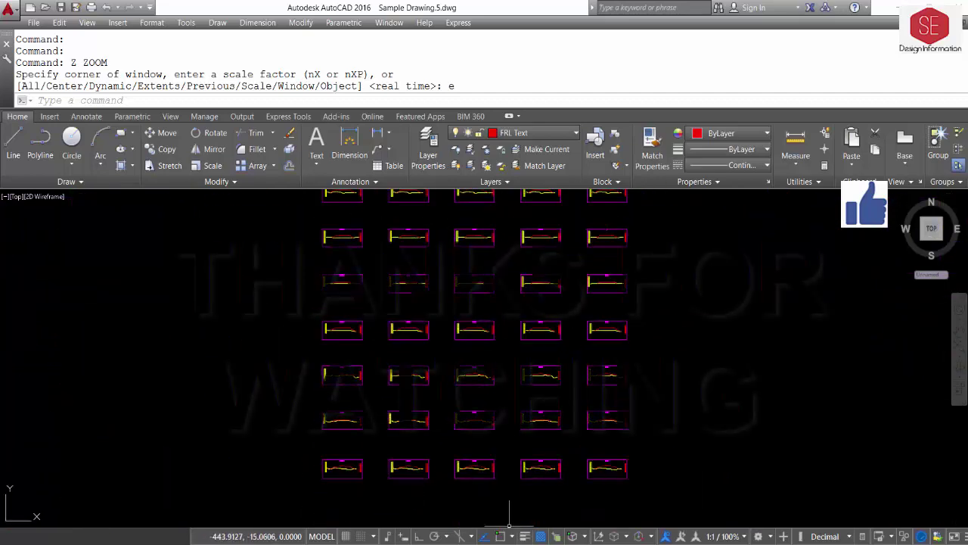
mouse_move(486, 542)
click(419, 499)
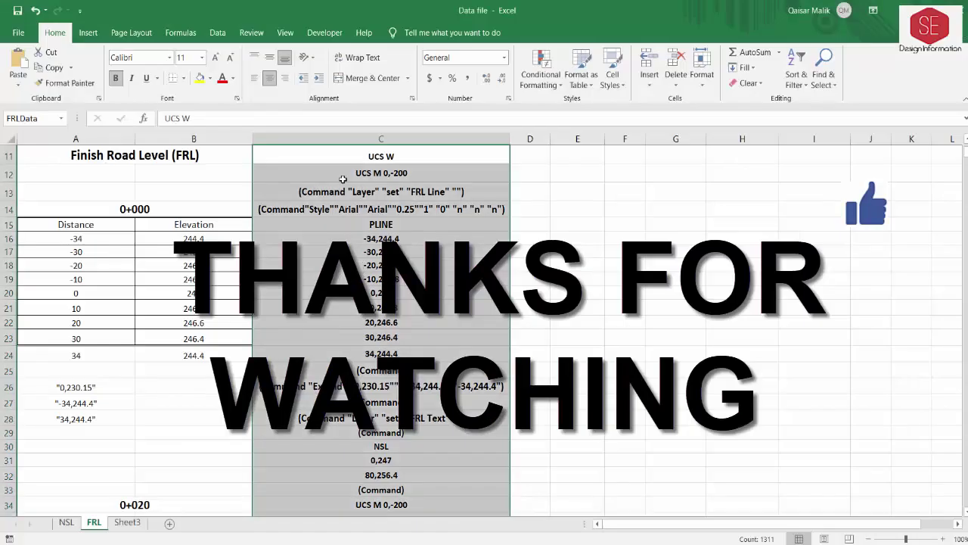
click(343, 179)
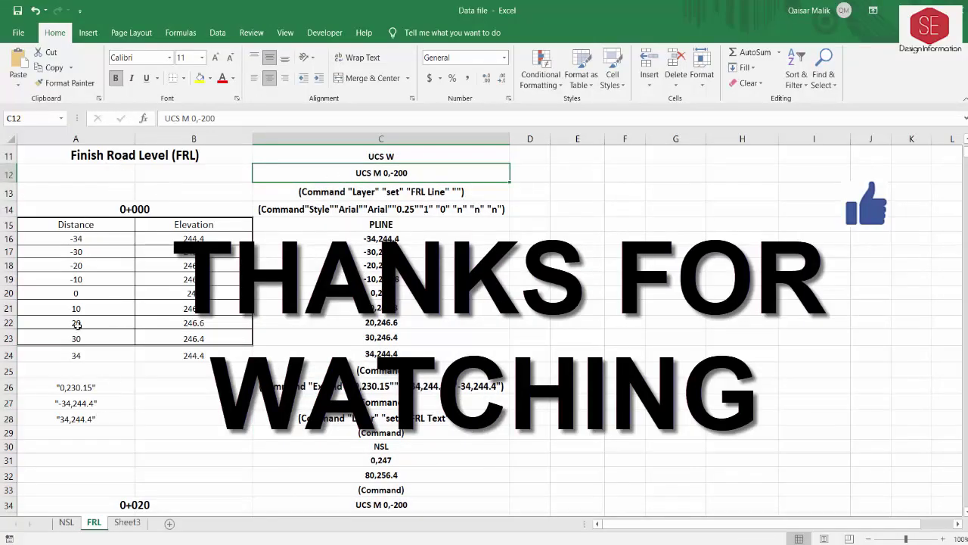